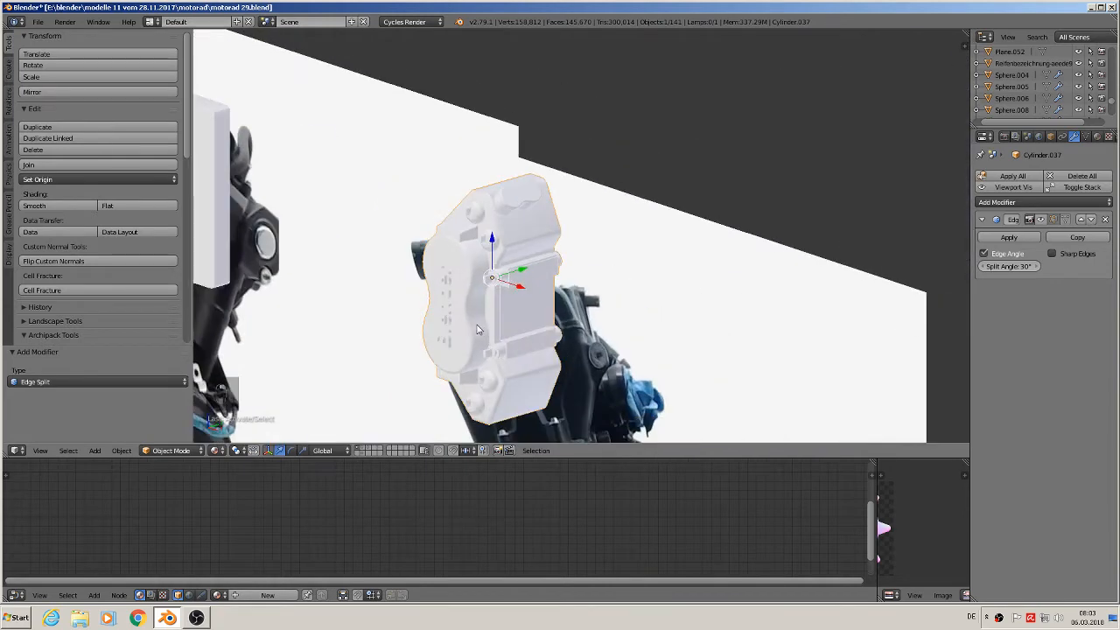
scroll(482, 318, "up", 3)
scroll(540, 293, "down", 3)
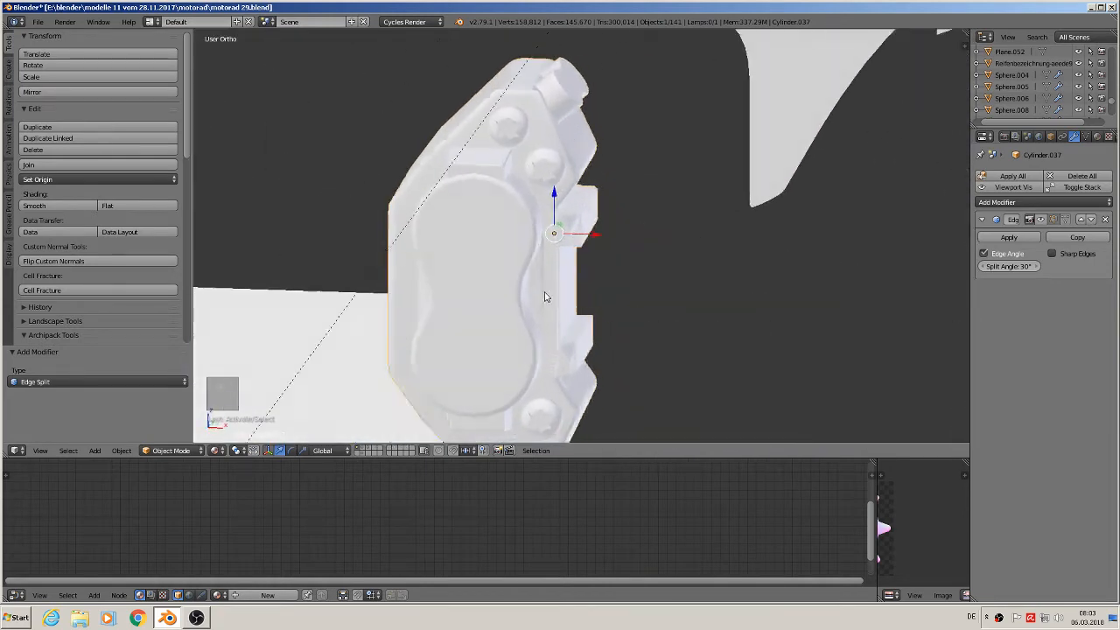
scroll(543, 293, "down", 2)
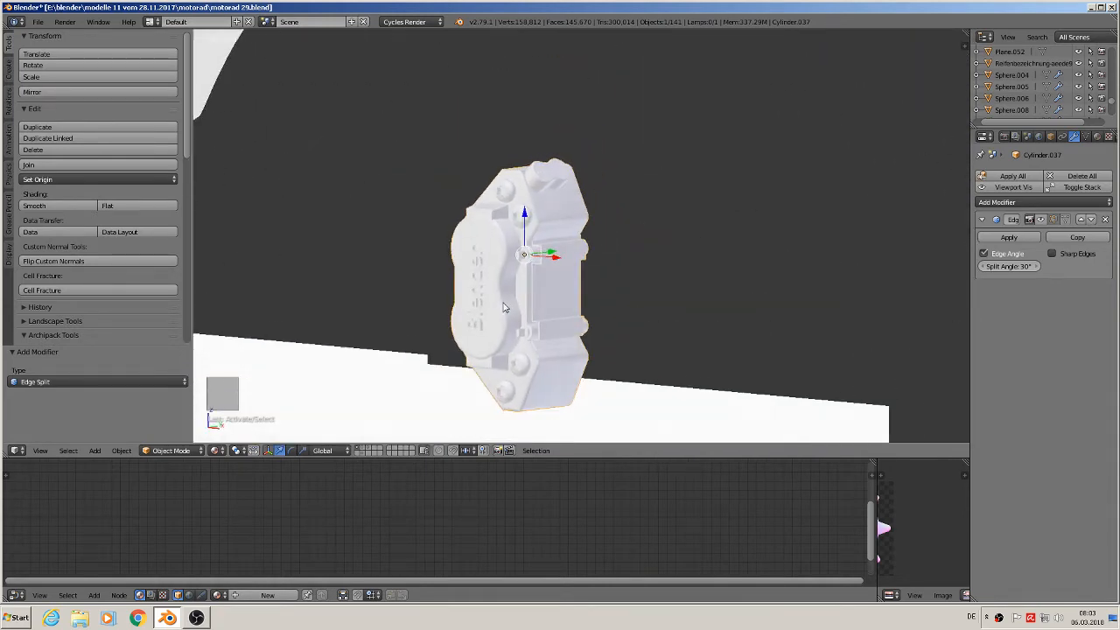
scroll(548, 292, "up", 2)
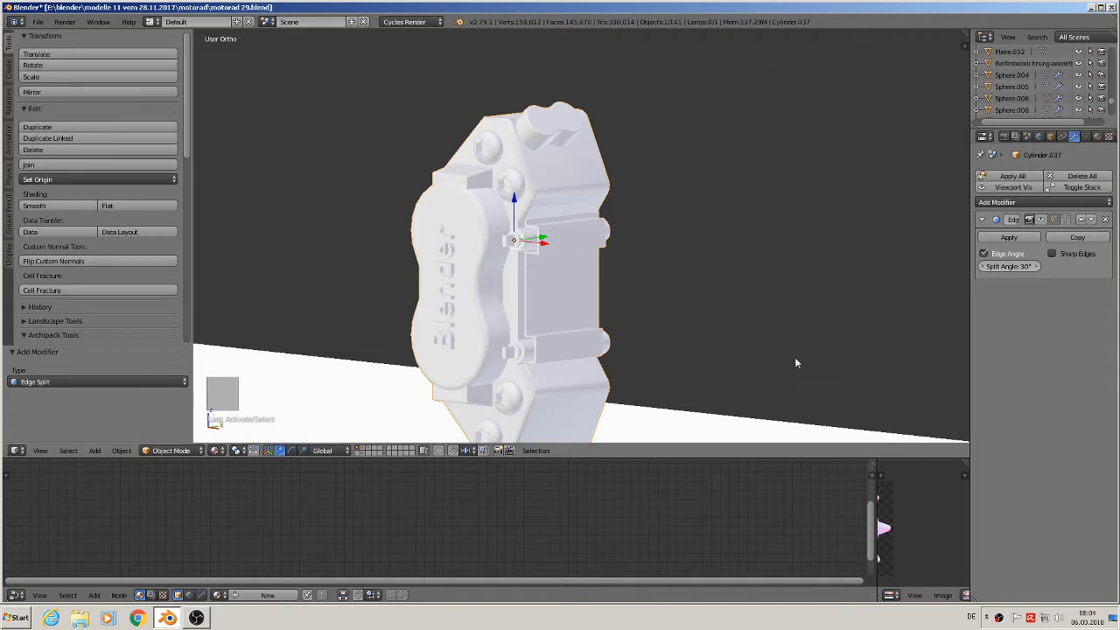
- Enter Edit Mode on the caliper and add two centred loop cuts lengthwise around the outer rim of its body
key("Tab")
middle_click_drag(592, 259, 568, 250)
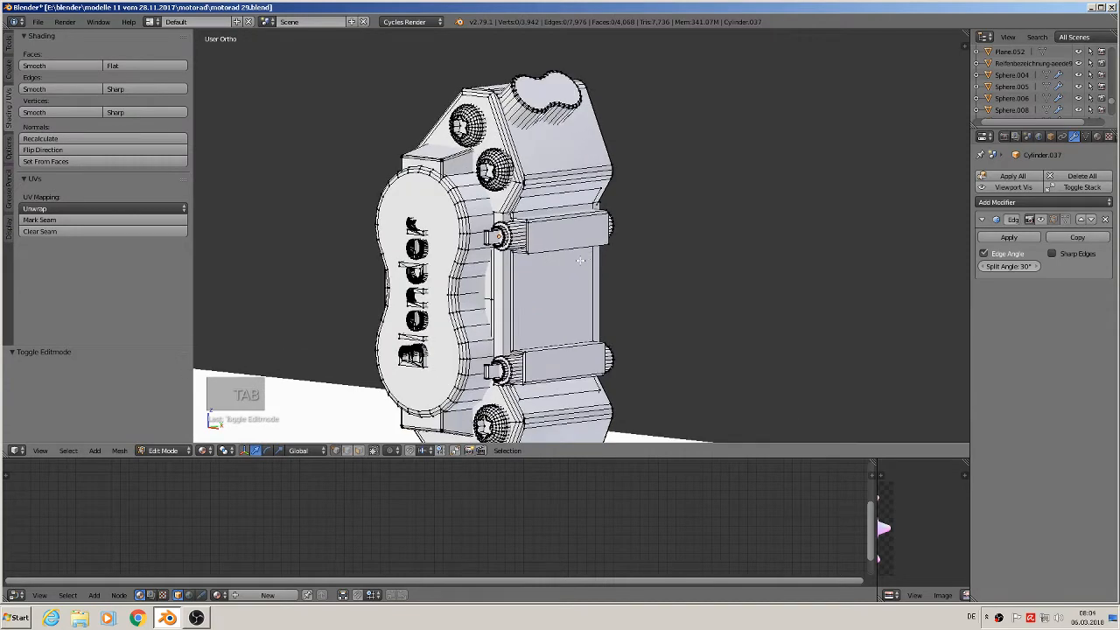
key("a")
key("a")
key("a")
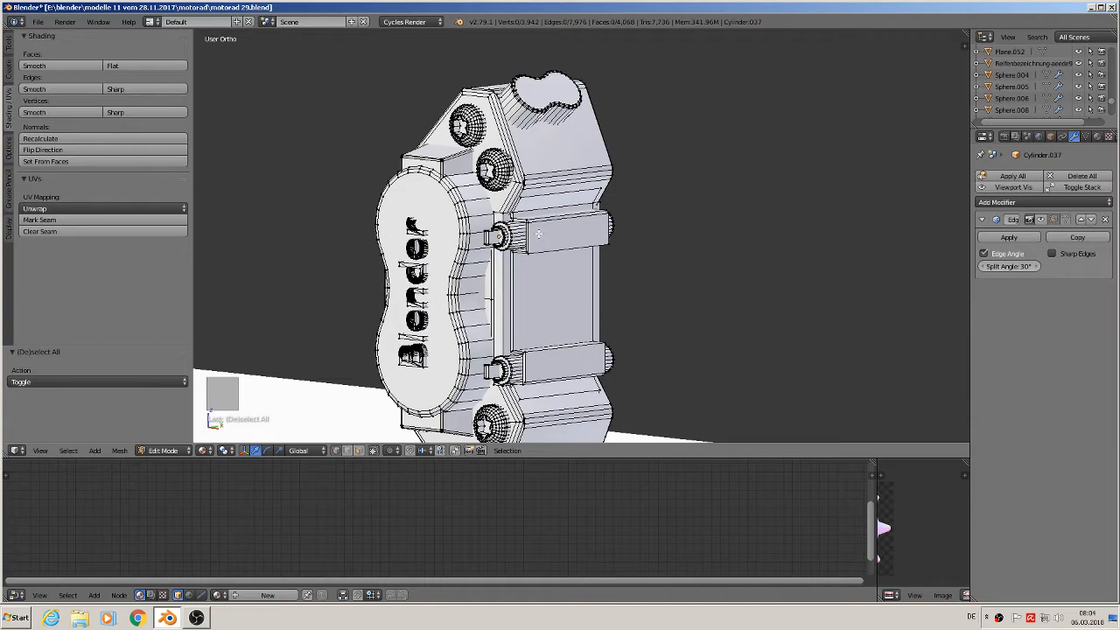
middle_click_drag(559, 243, 691, 265)
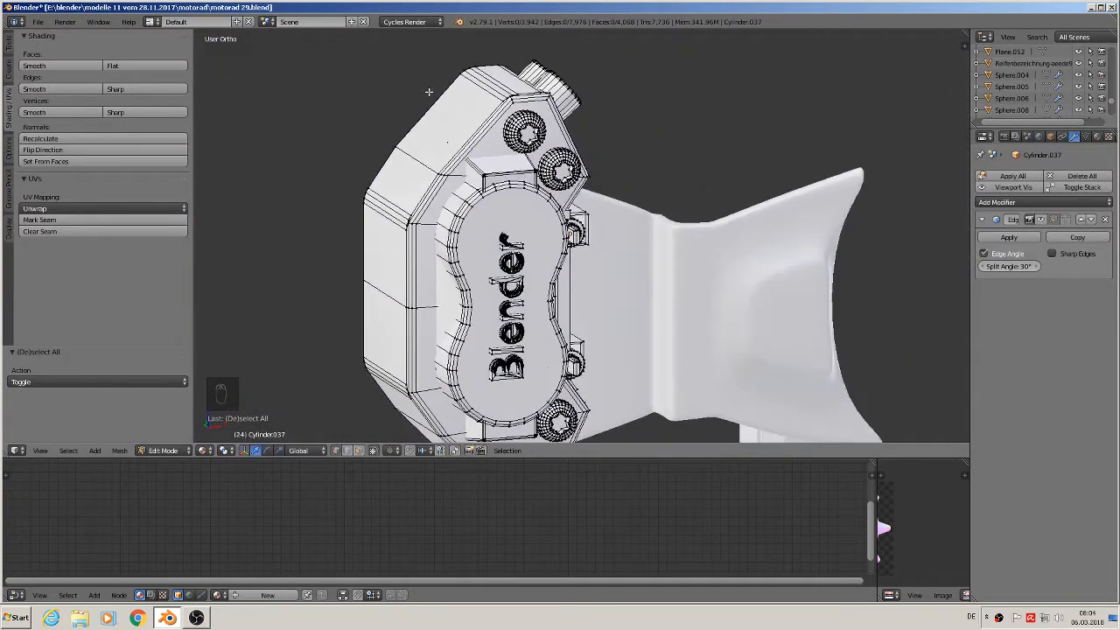
middle_click_drag(447, 142, 449, 138)
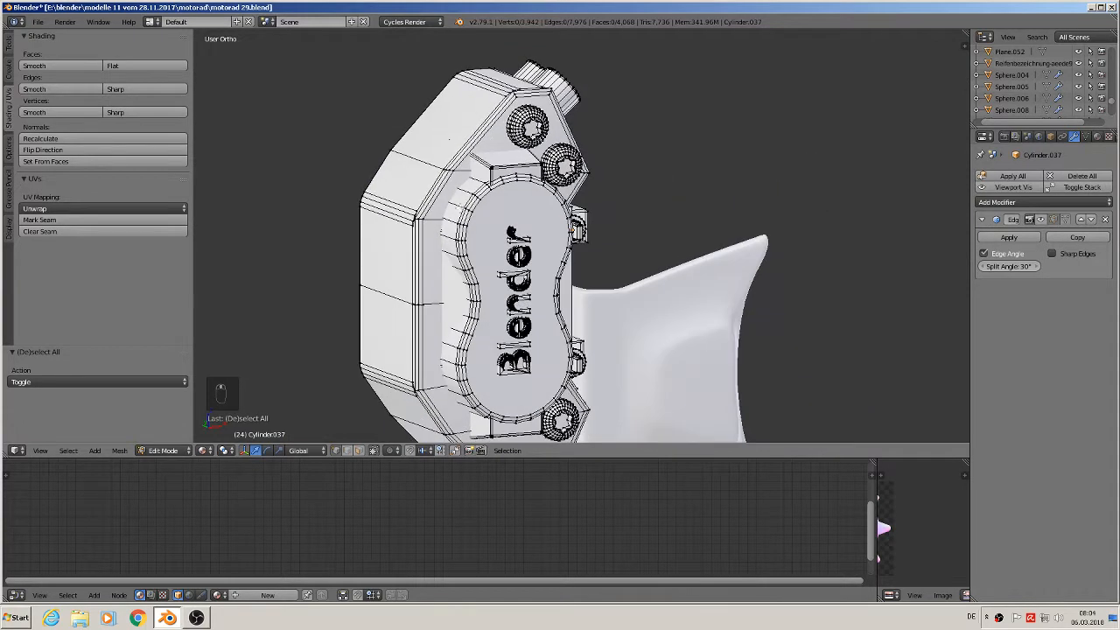
key("ctrl+r")
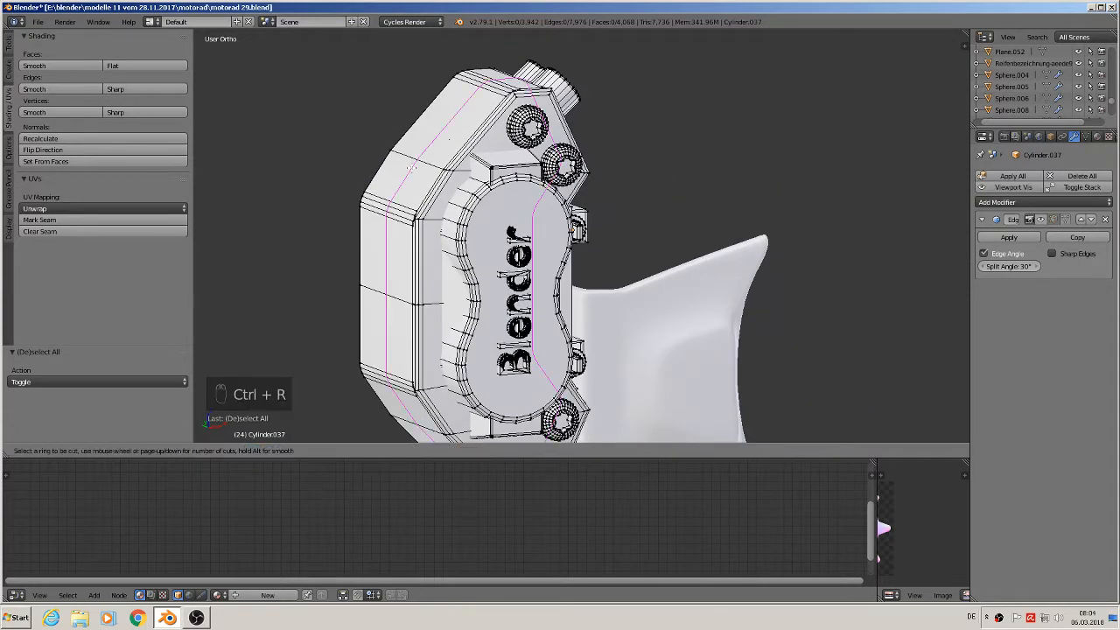
scroll(411, 167, "up", 1)
left_click(411, 166)
right_click(412, 166)
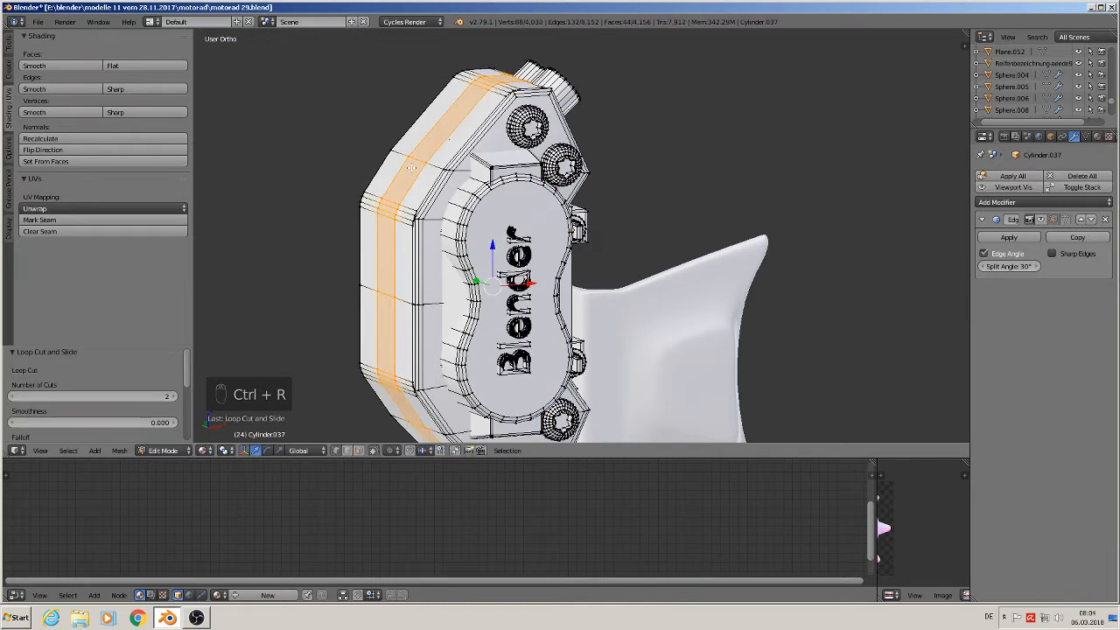
- Spread the two new edge loops apart along the global Y axis by a factor of about 1.955
key("s")
key("y")
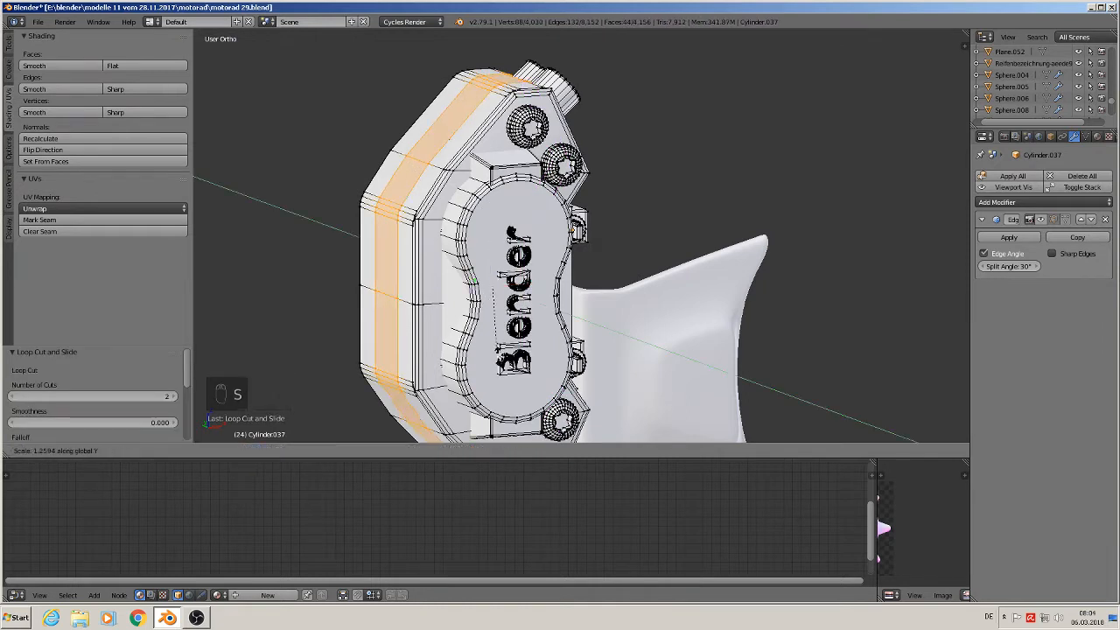
left_click(539, 381)
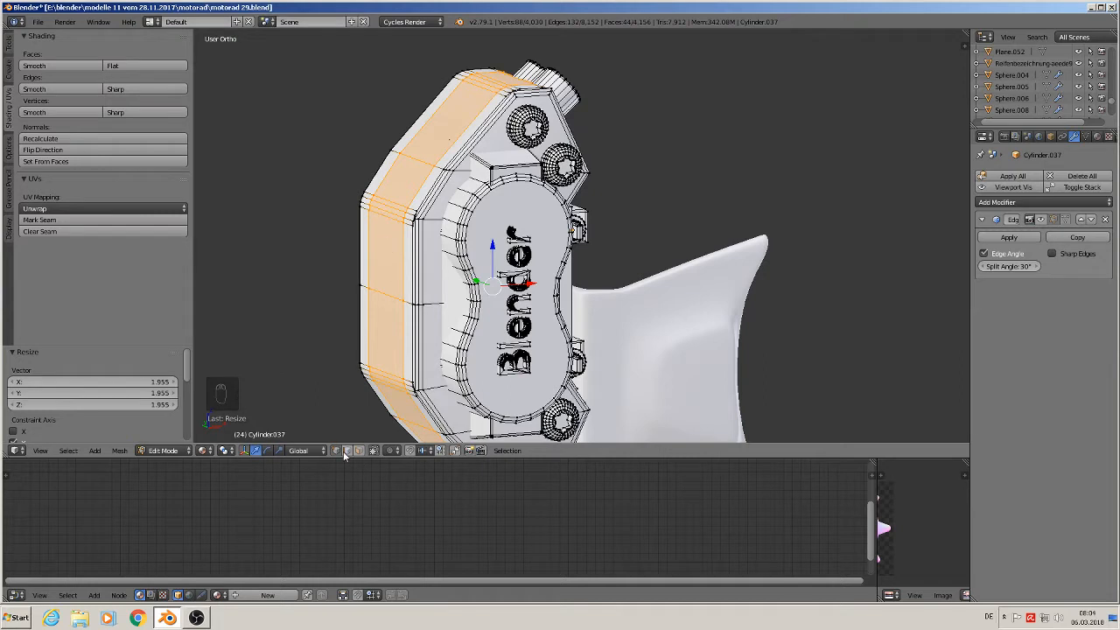
- Delete the crosswise edges between the two new loops on the rim's straight vertical section, opening a gap, and return to Object Mode
key("a")
key("x")
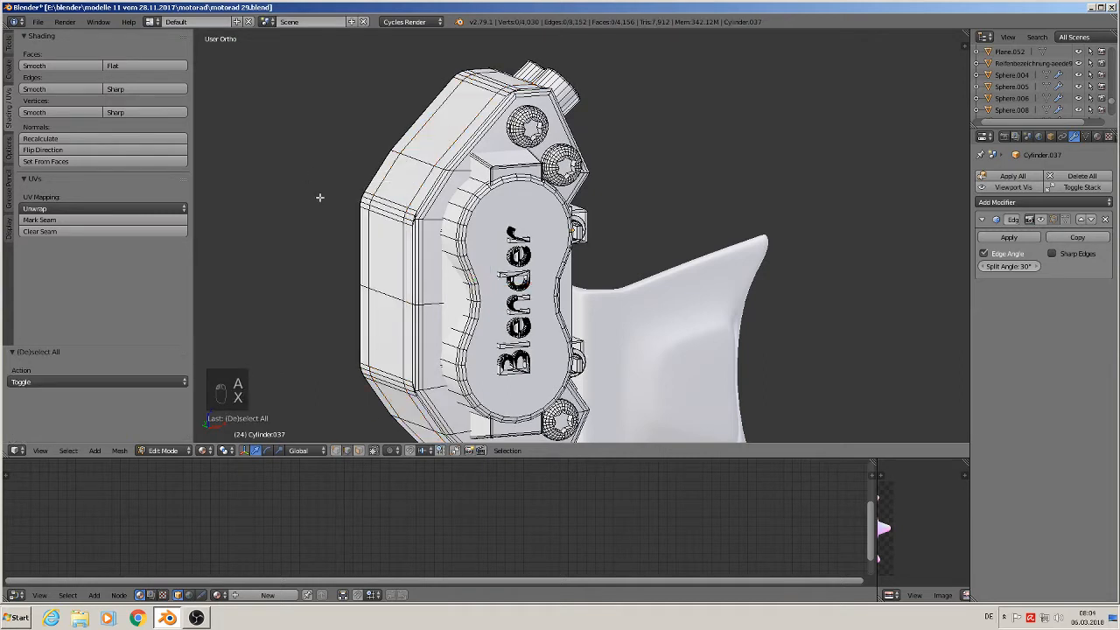
key("c")
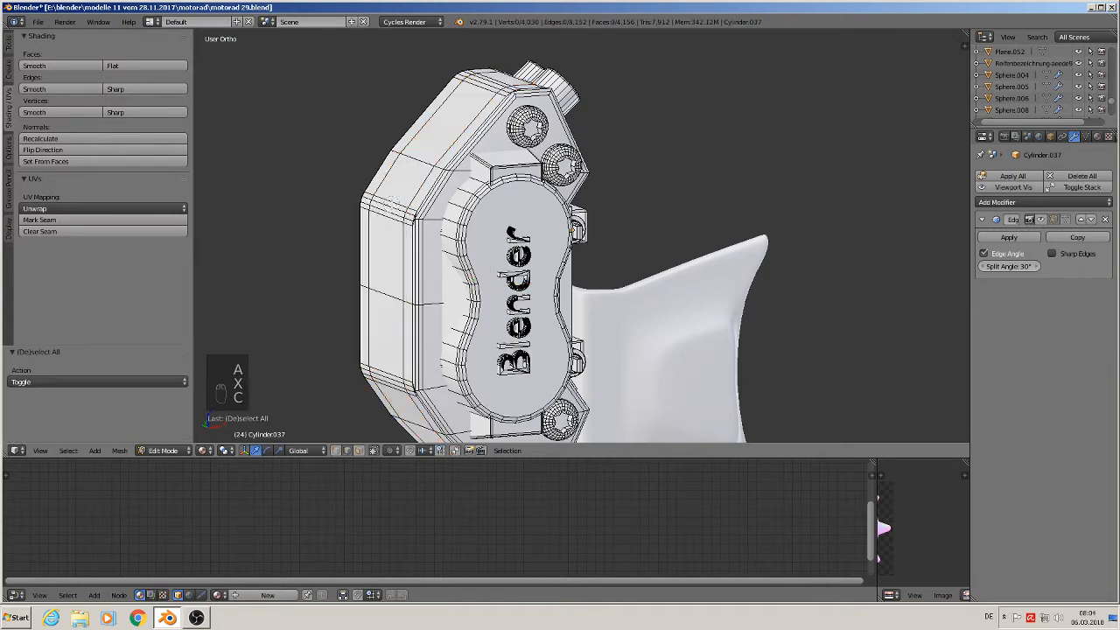
left_click(391, 207)
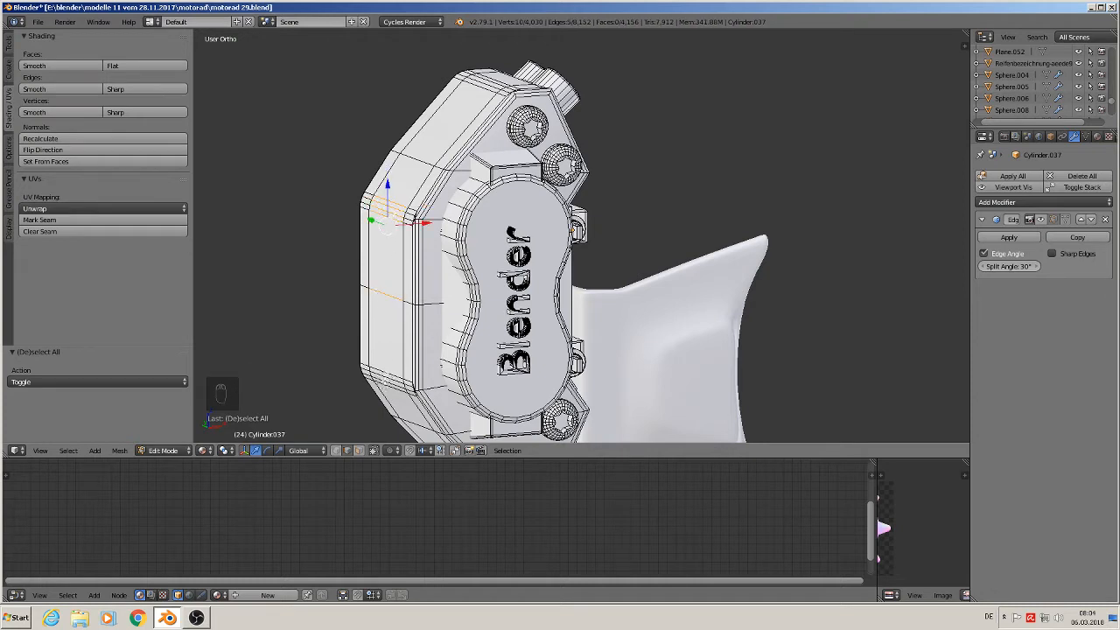
left_click_drag(383, 381, 385, 399)
right_click(383, 390)
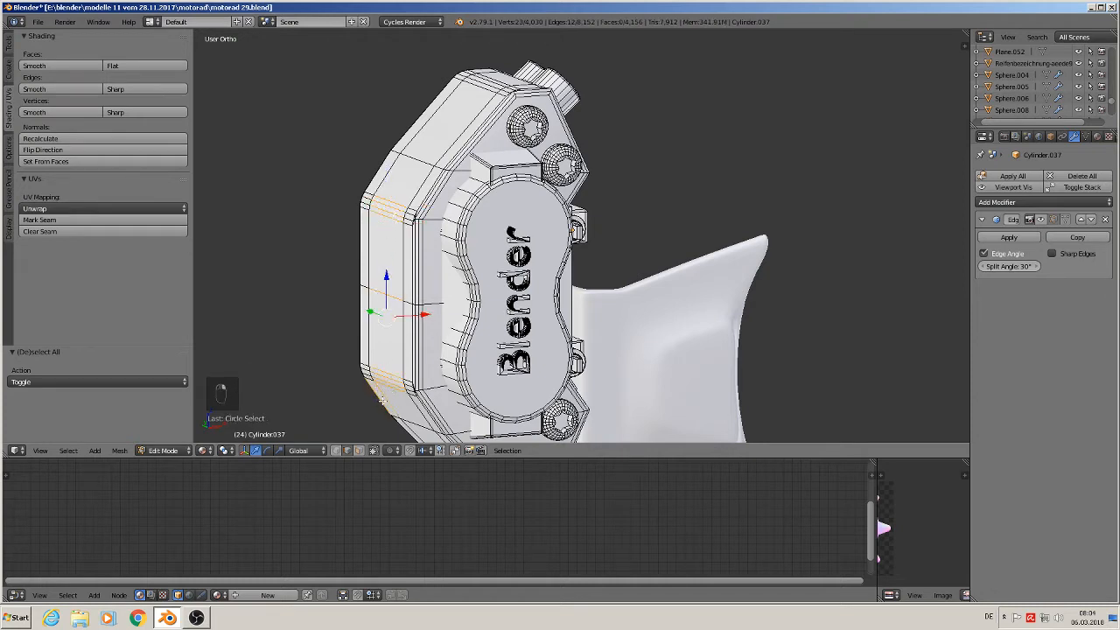
key("c")
middle_click(381, 400)
right_click(358, 399)
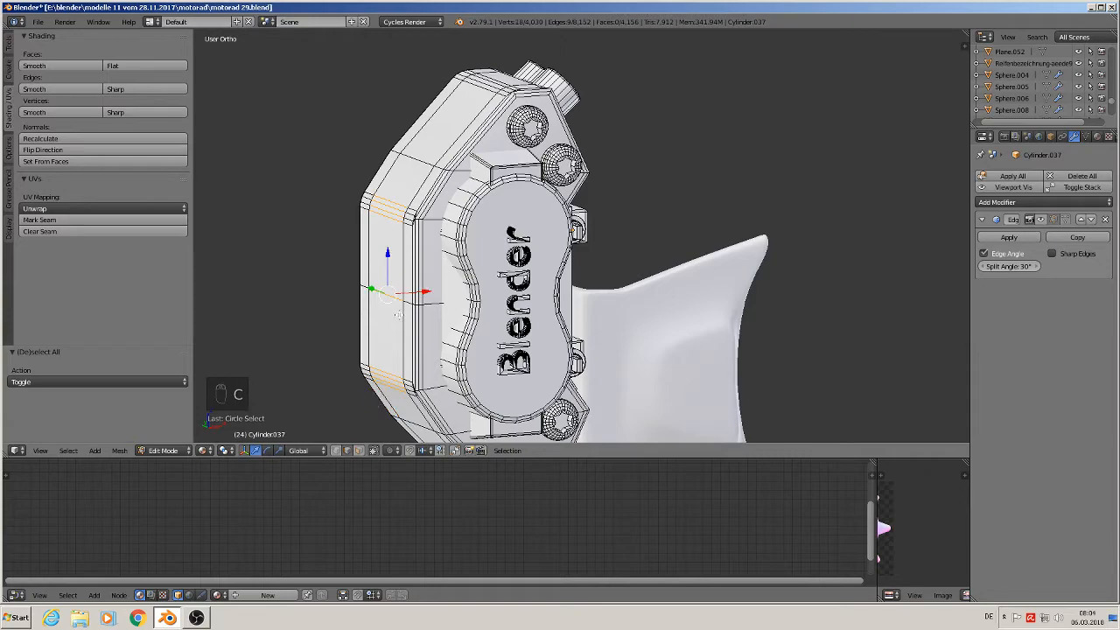
key("x")
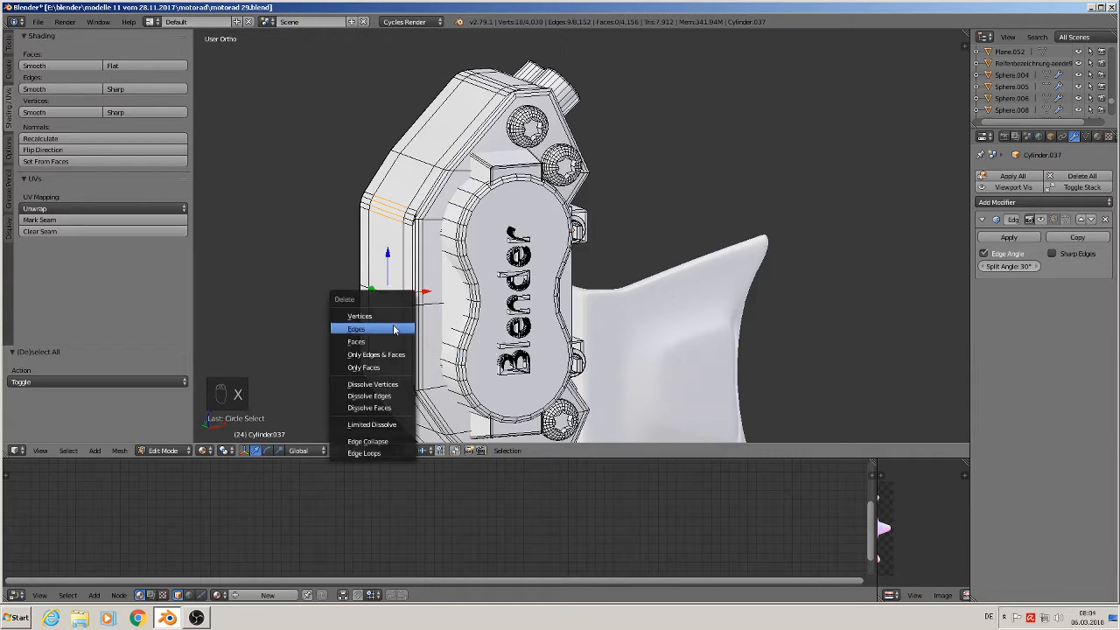
left_click(393, 325)
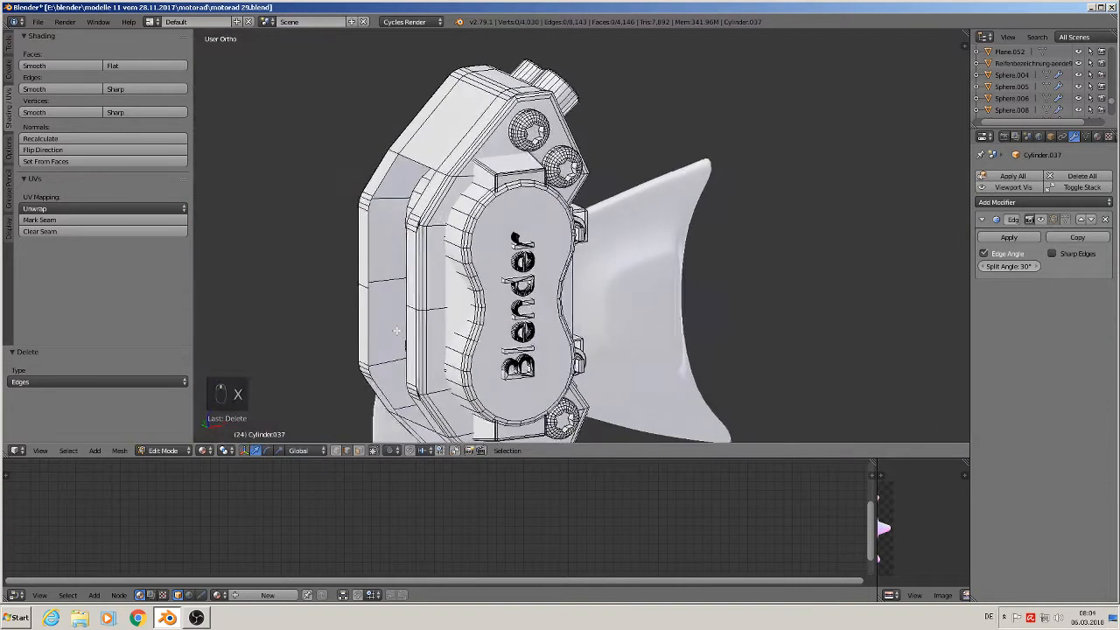
key("Tab")
middle_click_drag(400, 334, 312, 323)
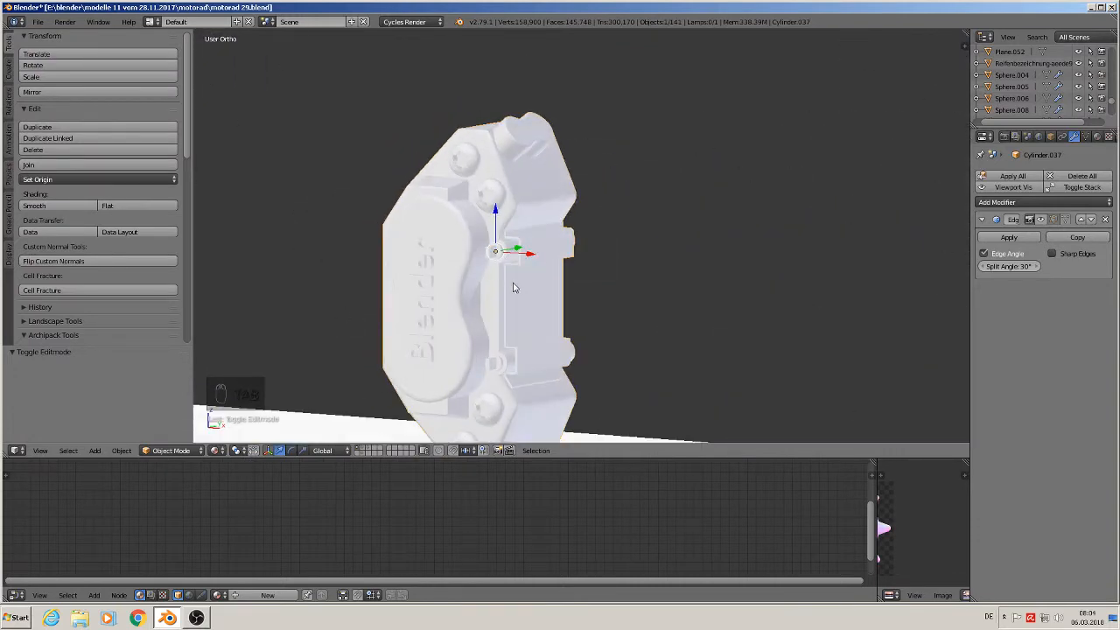
- In front view, move the caliper about -11.8 in X and -14.0 in Z onto the front-wheel brake reference photo
scroll(598, 240, "down", 4)
scroll(590, 253, "down", 8)
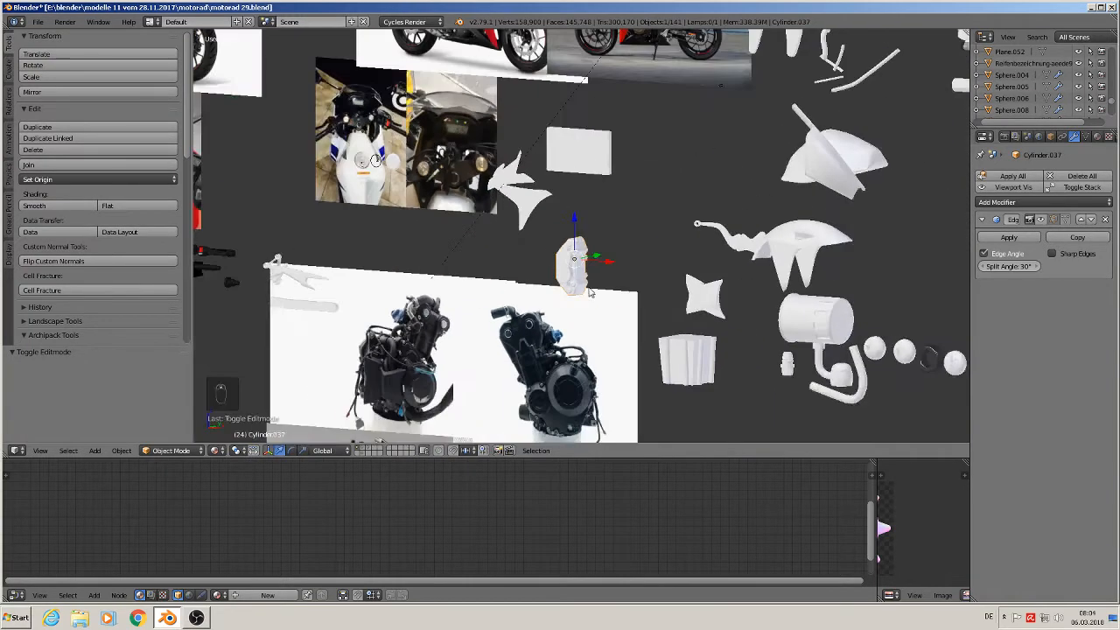
key("KP_1")
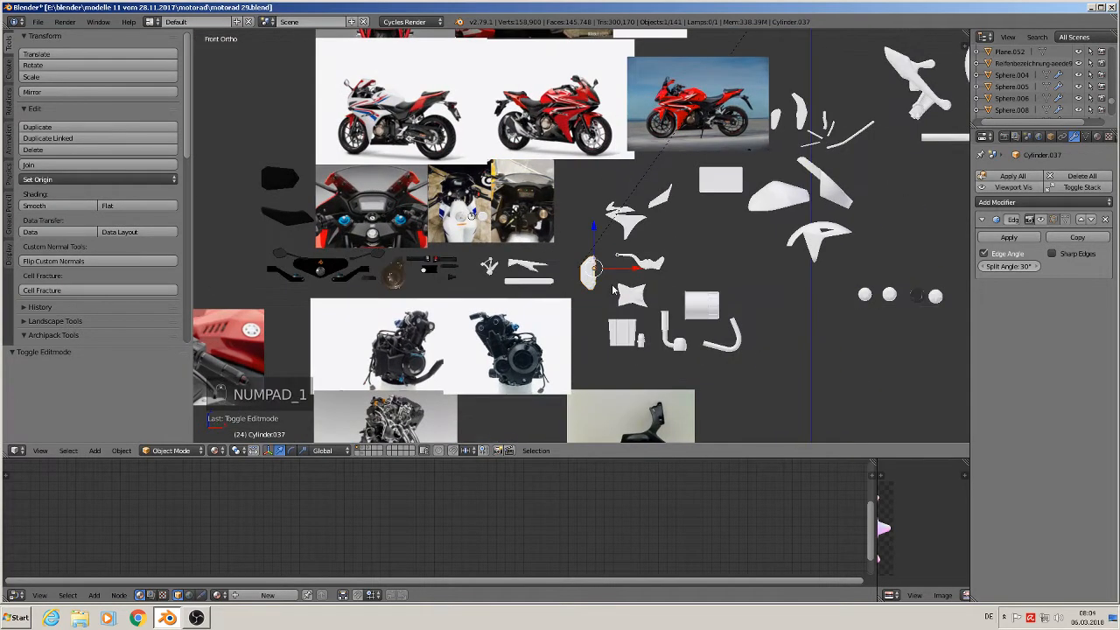
scroll(613, 289, "down", 2)
middle_click_drag(612, 290, 629, 218, "shift")
scroll(629, 218, "up", 2)
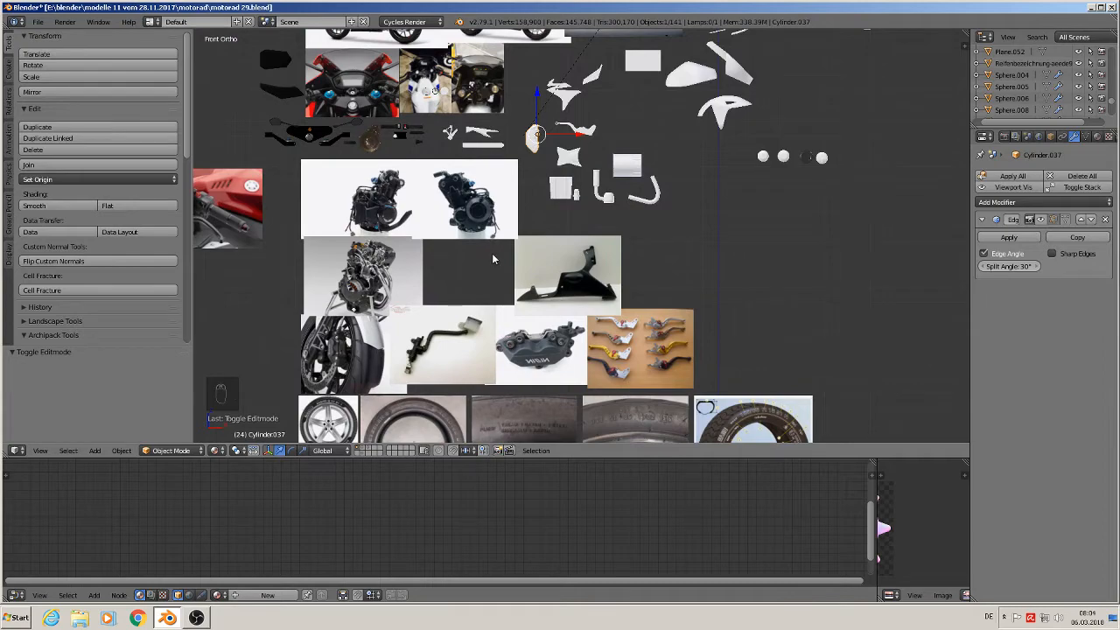
key("g")
left_click(314, 57)
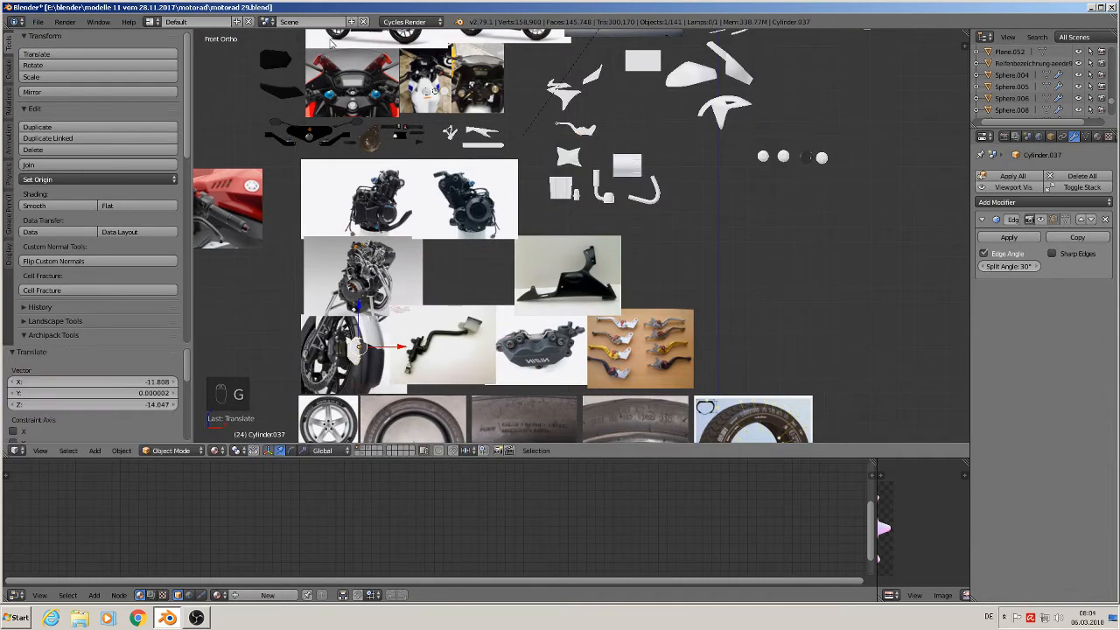
- Assign the existing material "black plastic rough" to the caliper and add a second, empty material slot
scroll(330, 42, "up", 1)
middle_click_drag(422, 380, 653, 194, "shift")
scroll(626, 213, "up", 5)
scroll(528, 253, "up", 5)
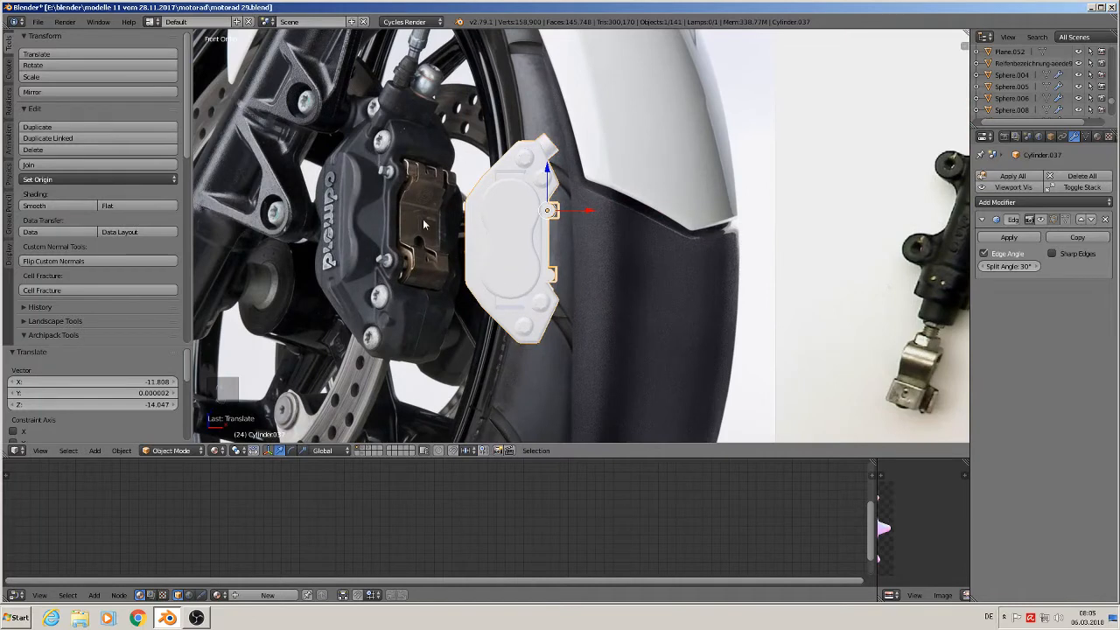
scroll(542, 274, "up", 2)
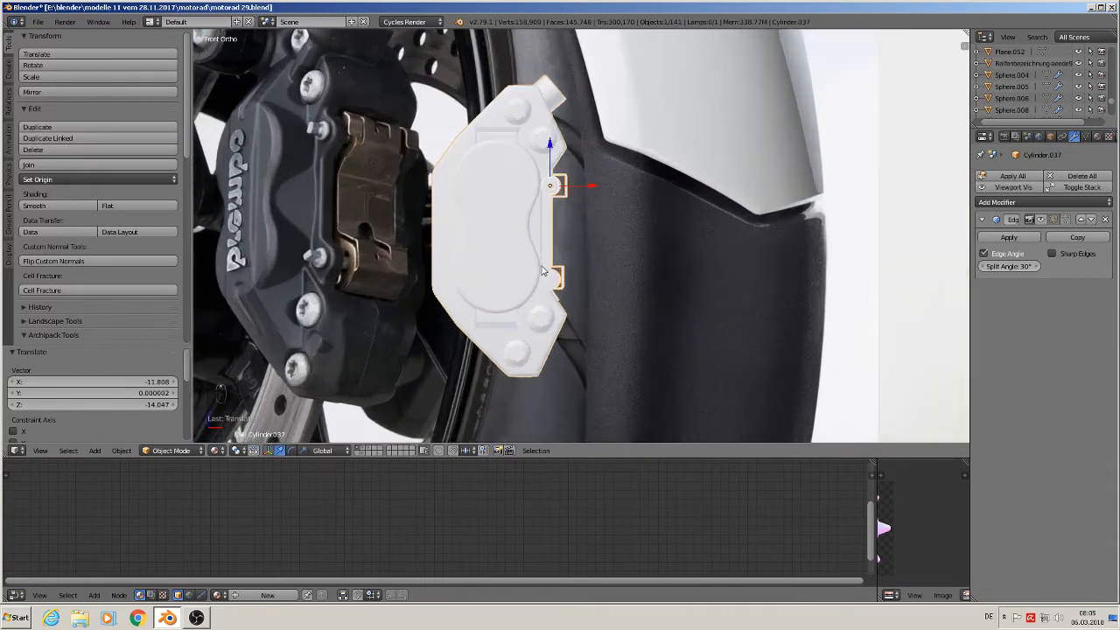
scroll(404, 187, "down", 2)
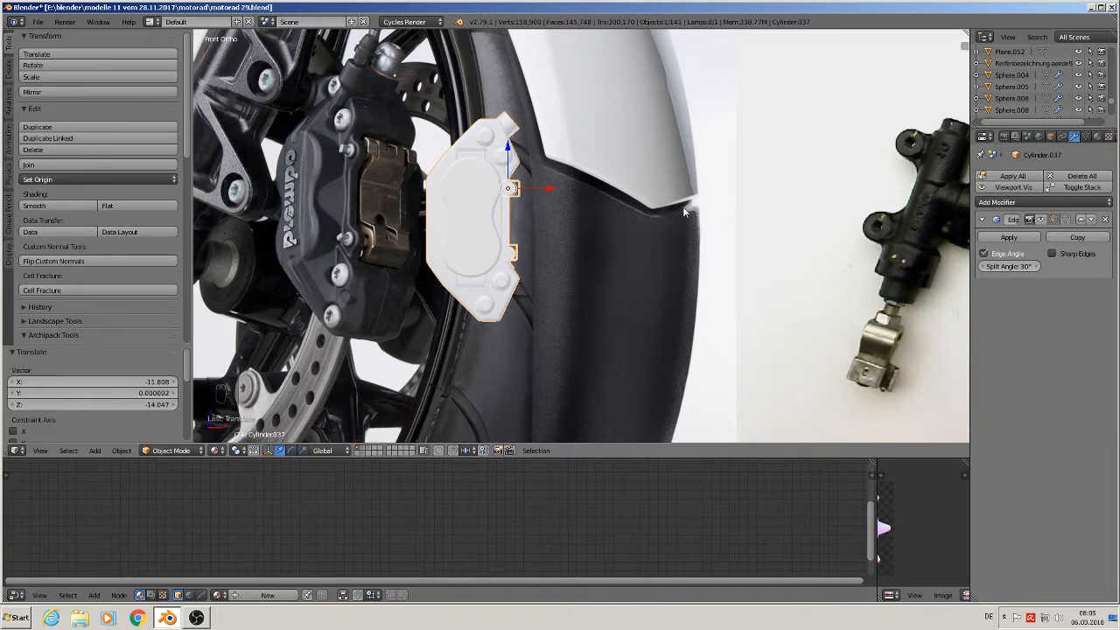
left_click(1097, 137)
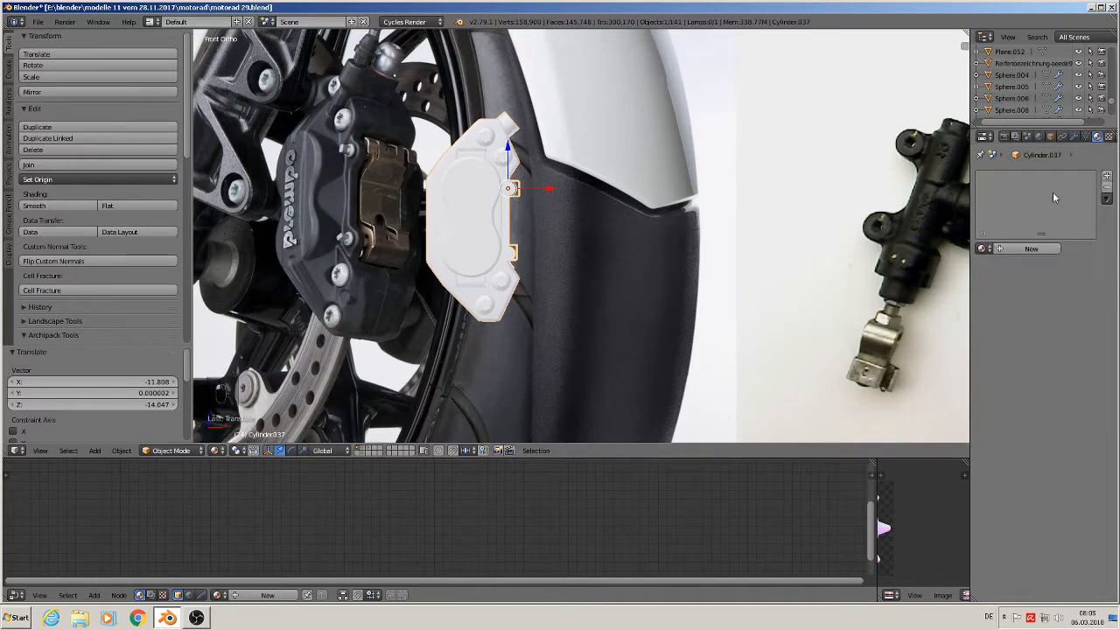
left_click(1022, 250)
left_click(984, 249)
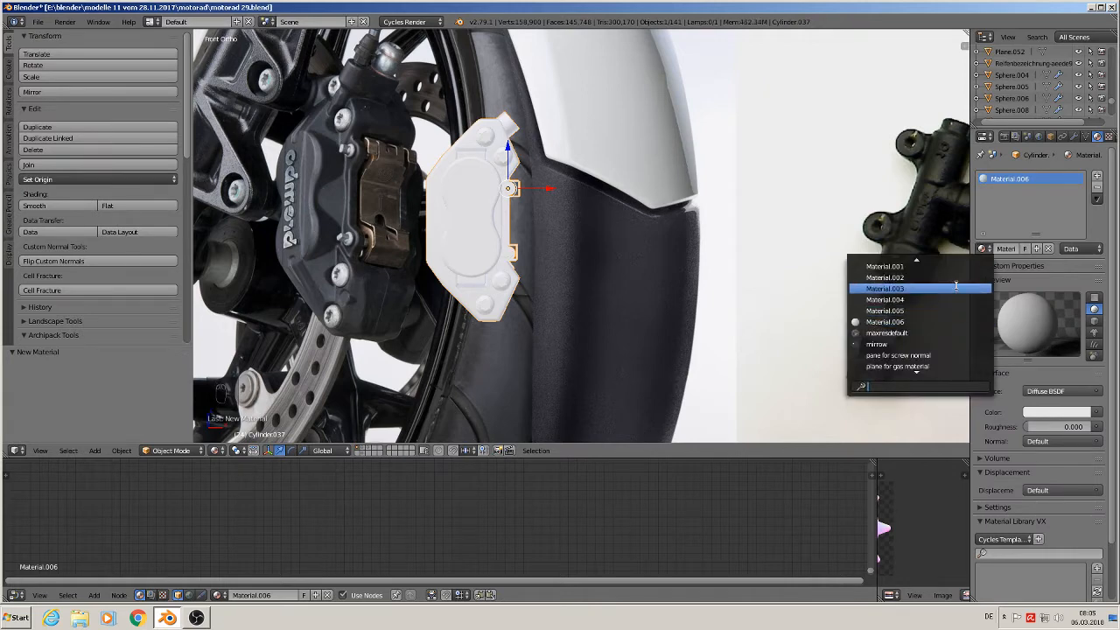
type("pla")
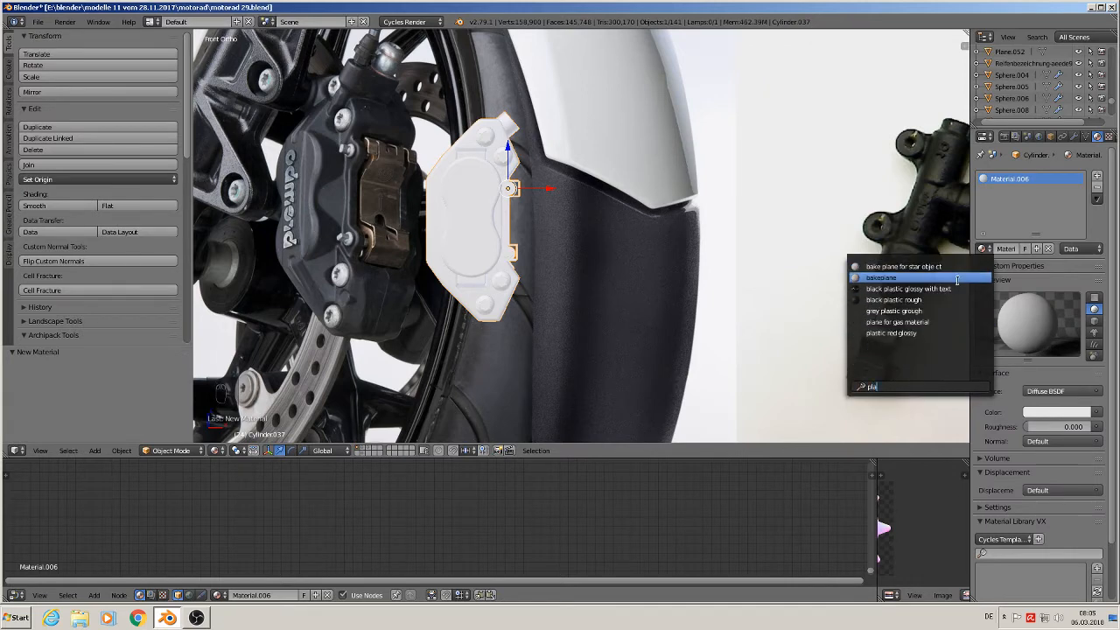
left_click(915, 300)
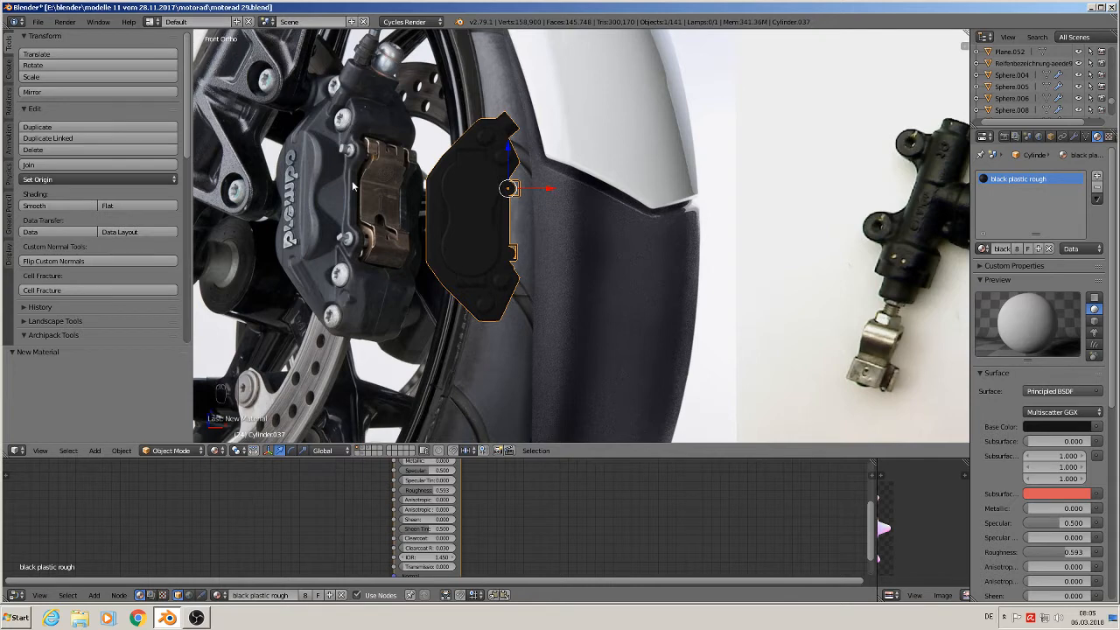
left_click(1098, 178)
left_click(984, 248)
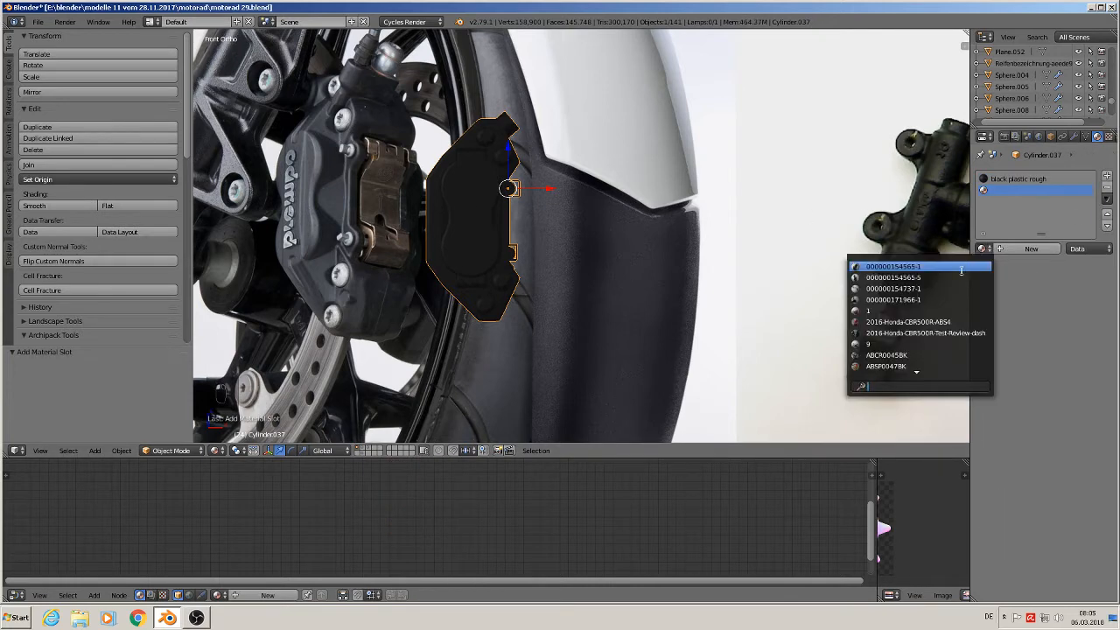
type("cro")
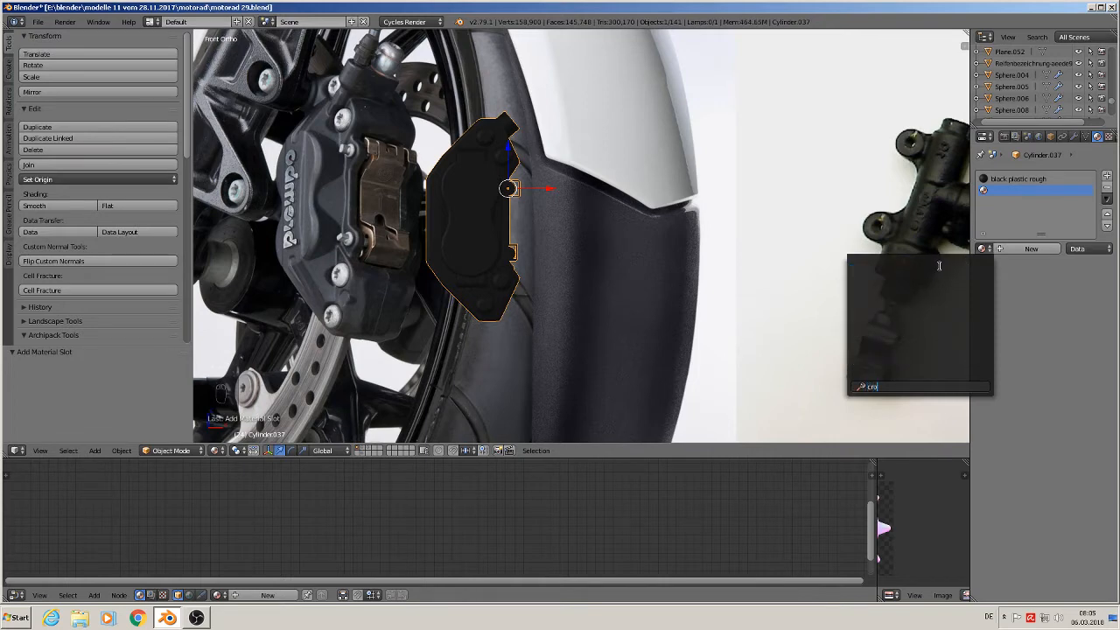
key("BackSpace")
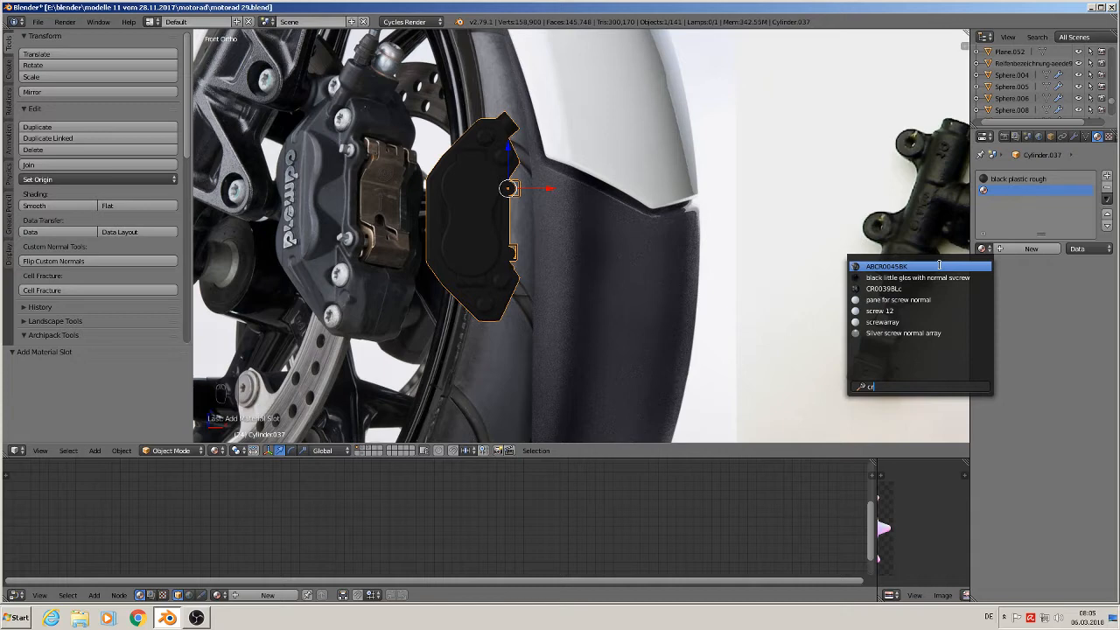
left_click(1033, 211)
- Create a new material in the second slot and name it "chrome"
left_click(1027, 248)
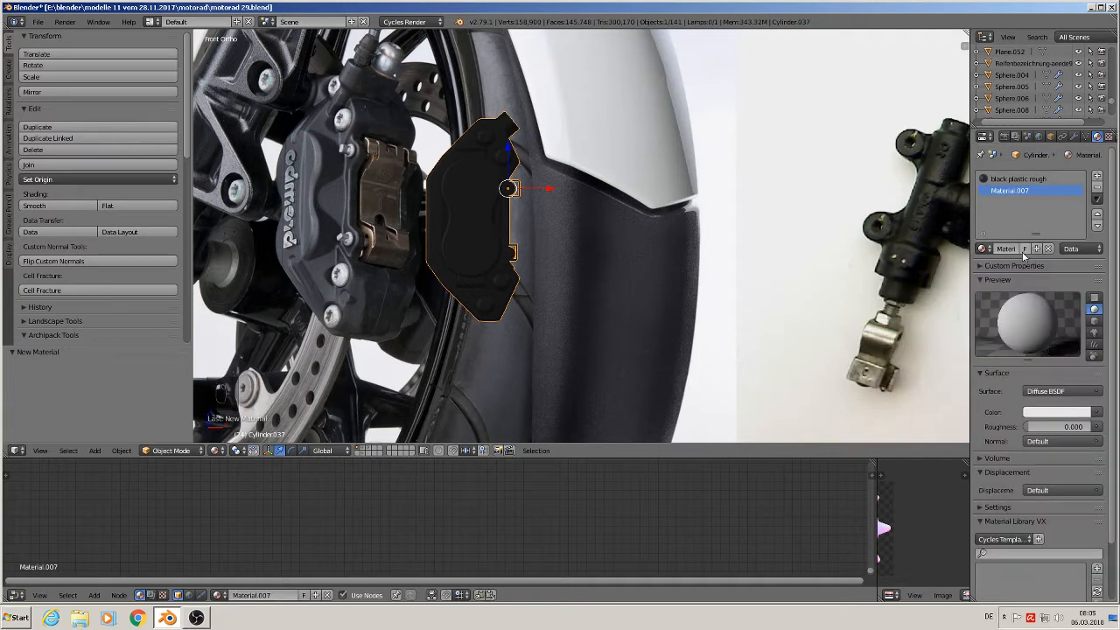
type("chrome")
key("Return")
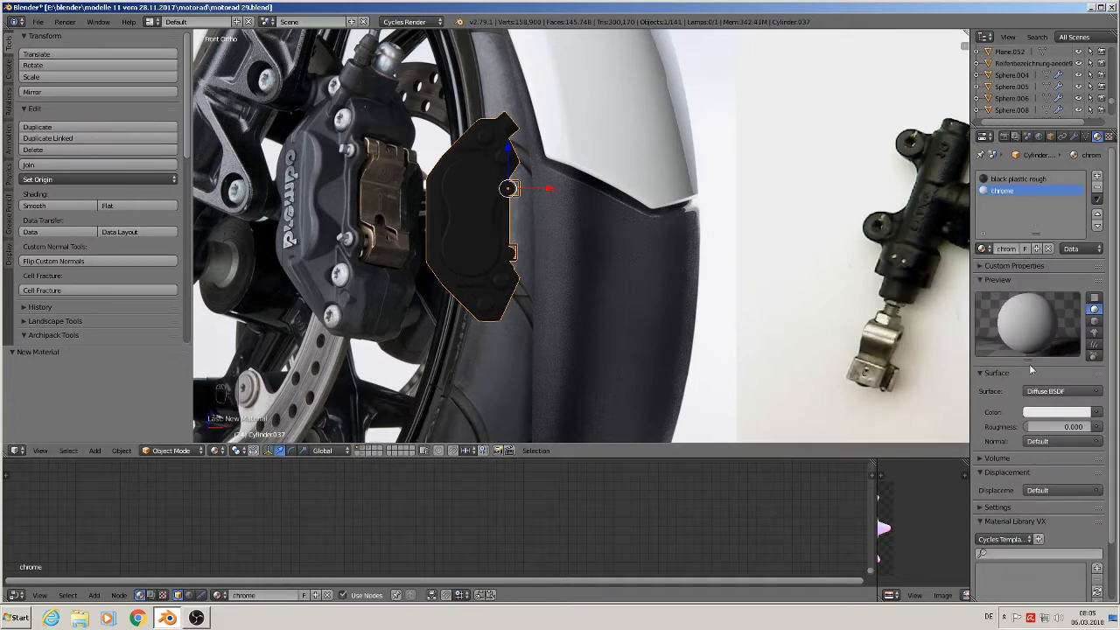
- Change the chrome material's surface shader to Principled BSDF and set its Metallic value to 1
left_click(1041, 391)
left_click(1006, 277)
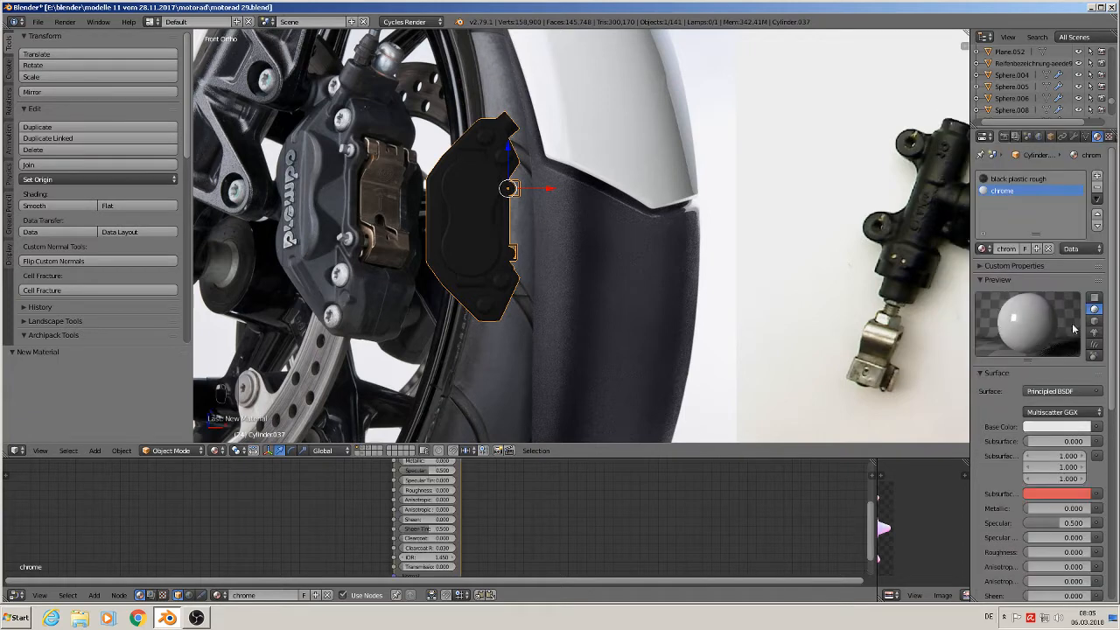
left_click(1048, 509)
type("1")
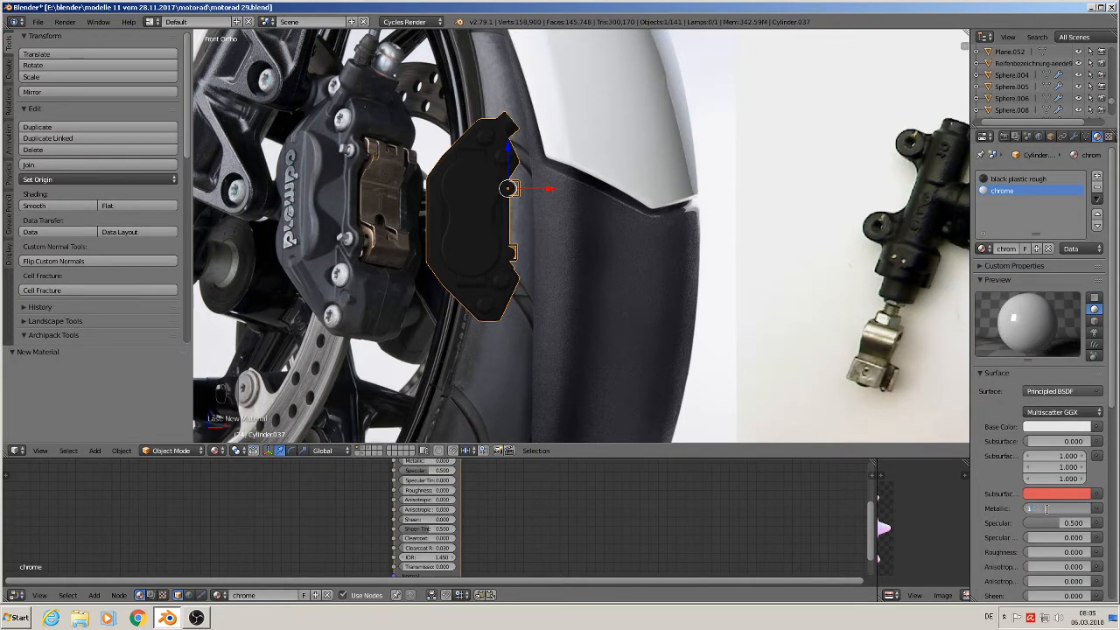
key("Return")
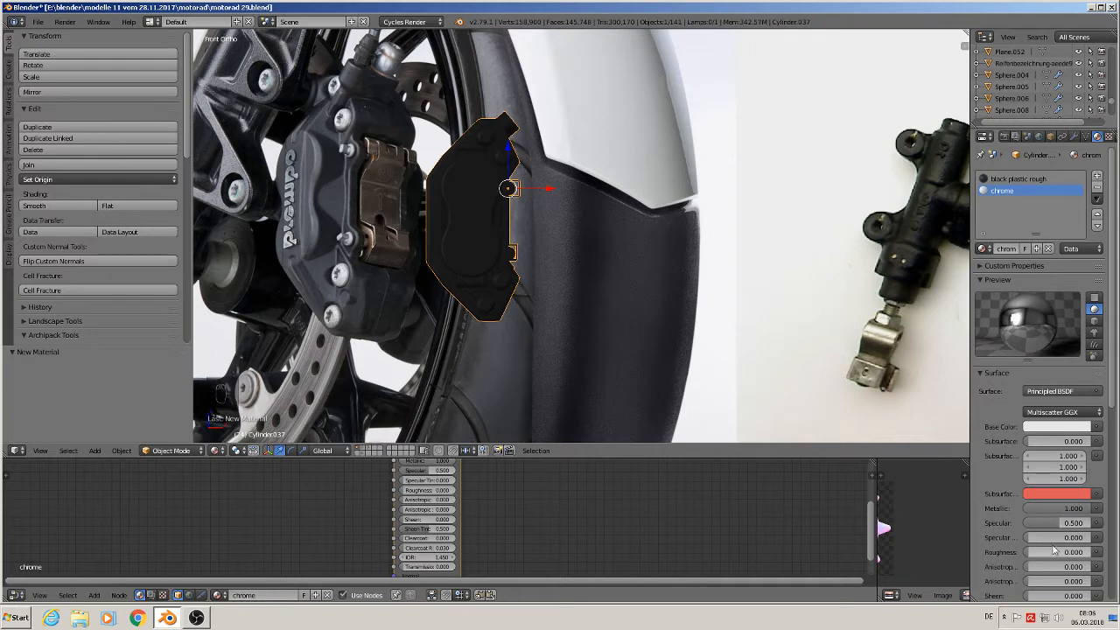
- Set the chrome material's Roughness to 0.5
left_click_drag(1044, 551, 1104, 551)
left_click(1065, 552)
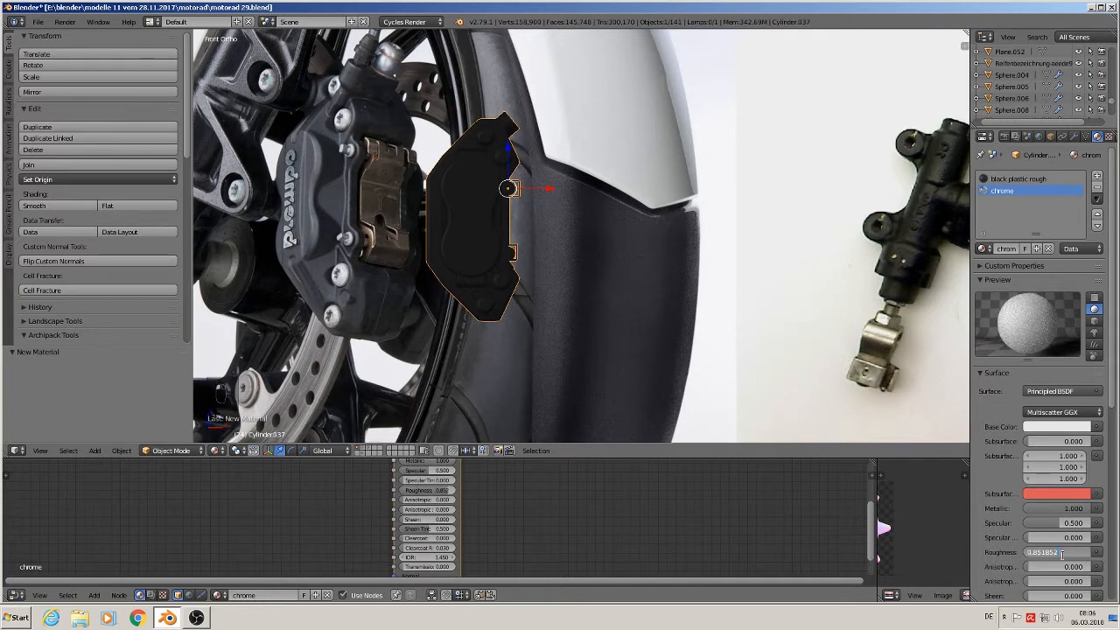
key("Return")
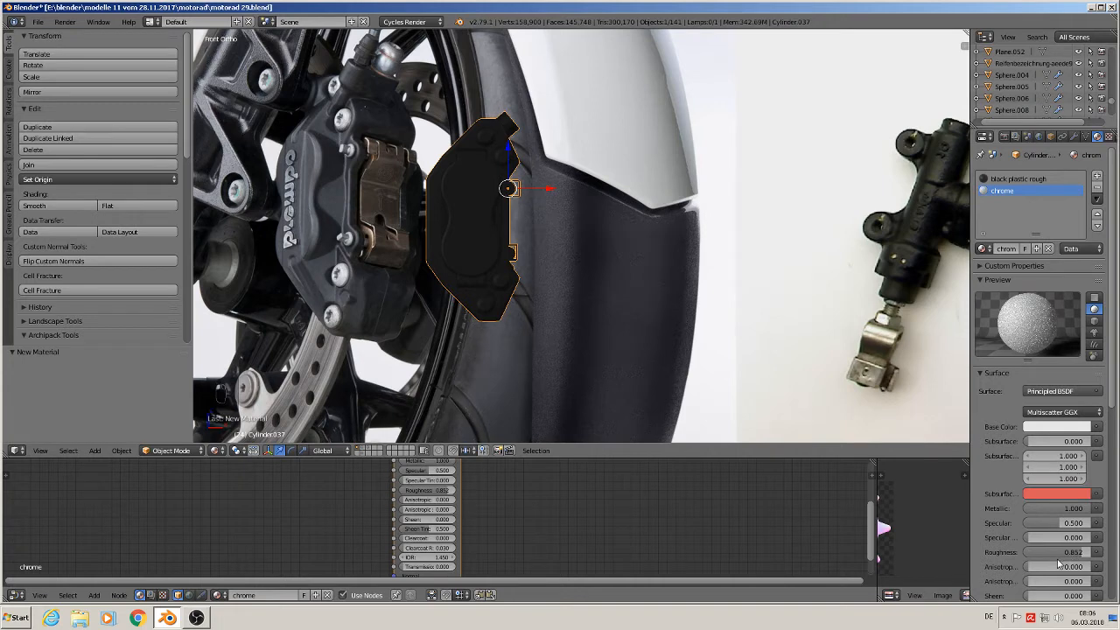
left_click_drag(1058, 555, 1037, 555)
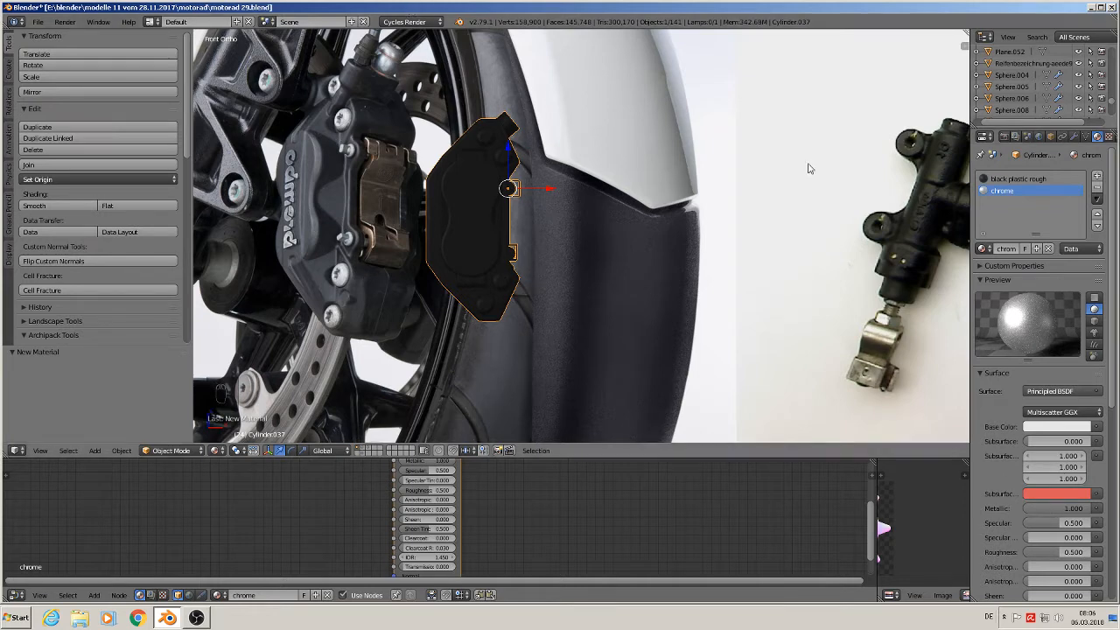
- In the caliper mesh, select the four large bolts, two small pins and the "Blender" lettering, assign chrome to them, and return to Object Mode
scroll(518, 186, "up", 1)
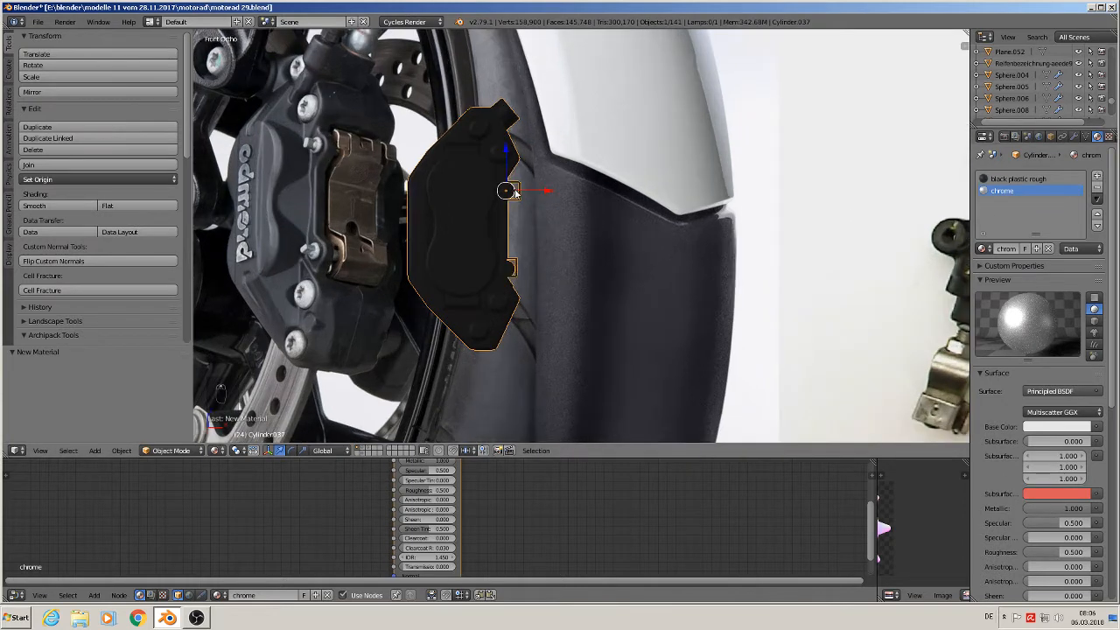
middle_click_drag(481, 205, 529, 224, "shift")
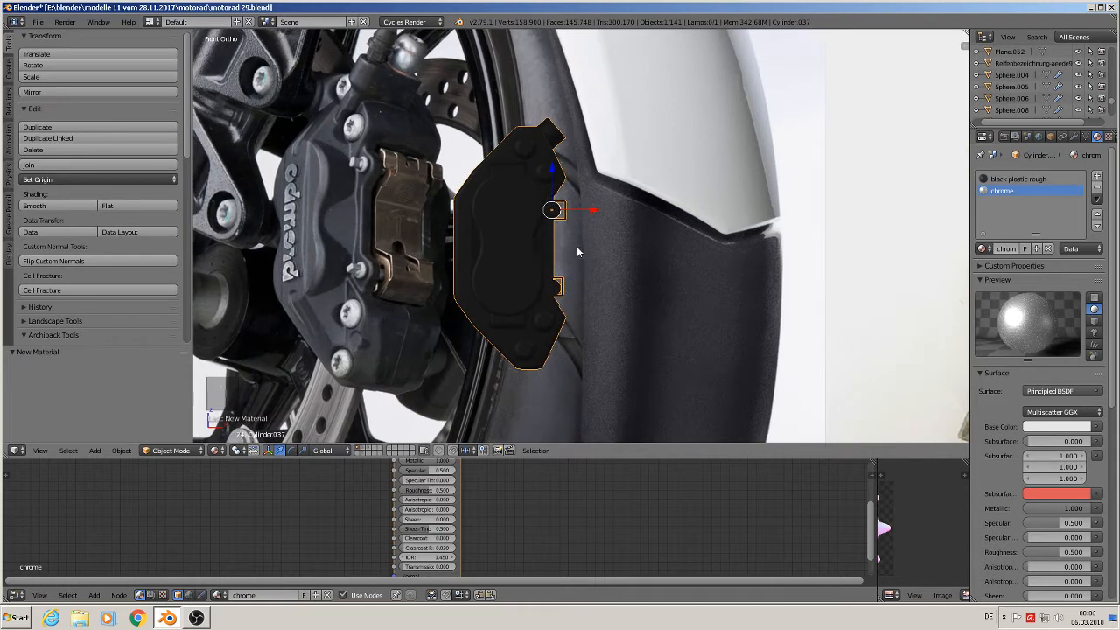
key("Tab")
key("a")
key("a")
key("a")
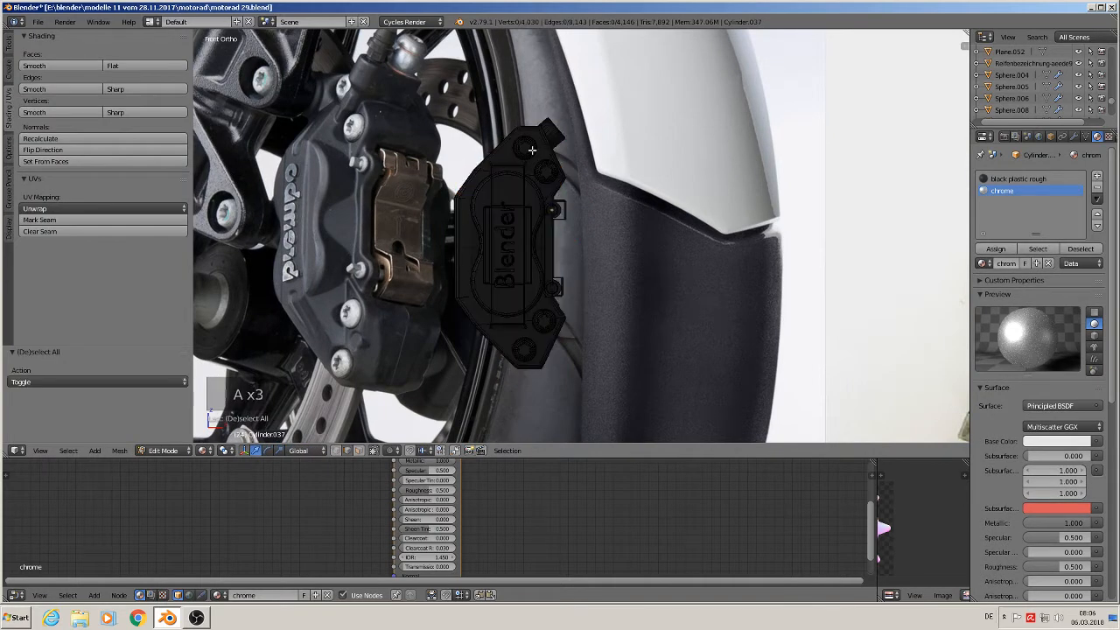
key("l")
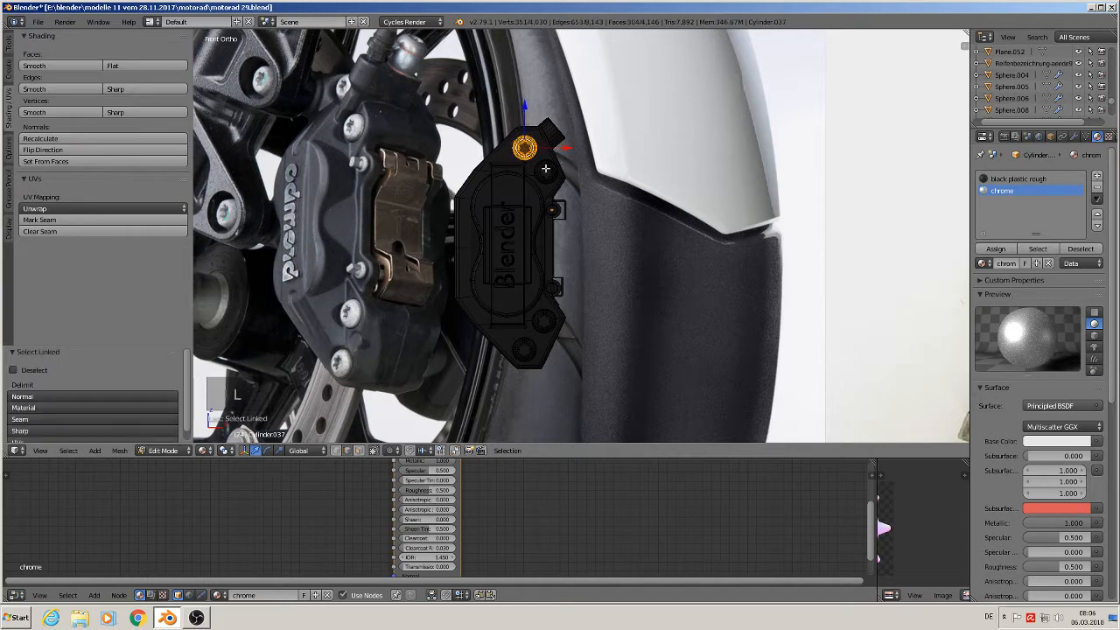
key("l")
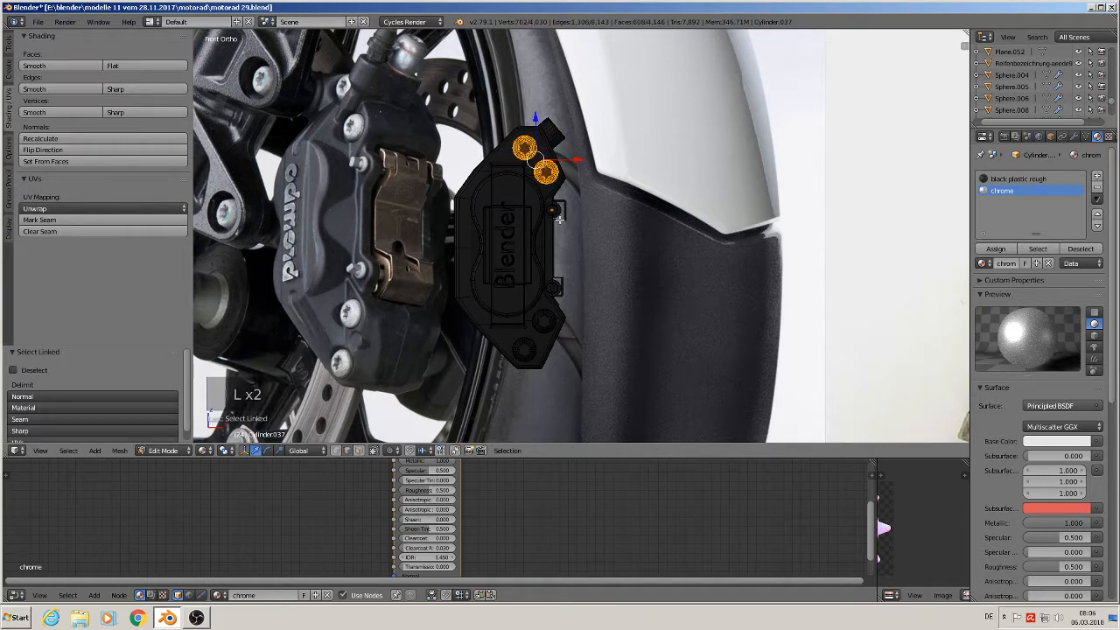
scroll(559, 218, "up", 2)
key("l")
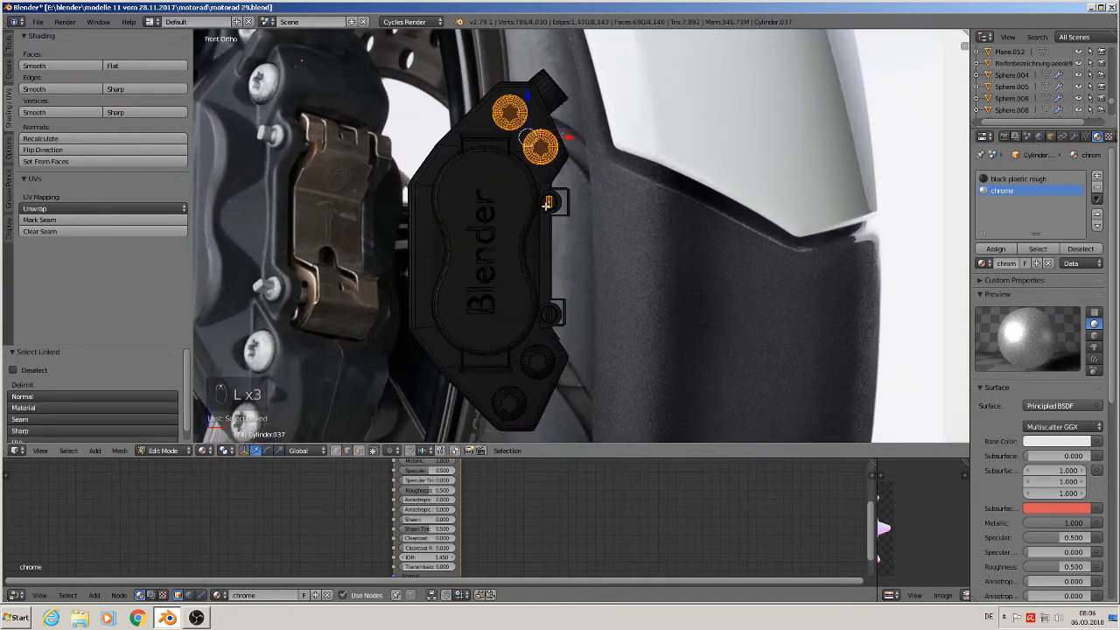
key("l")
key("l")
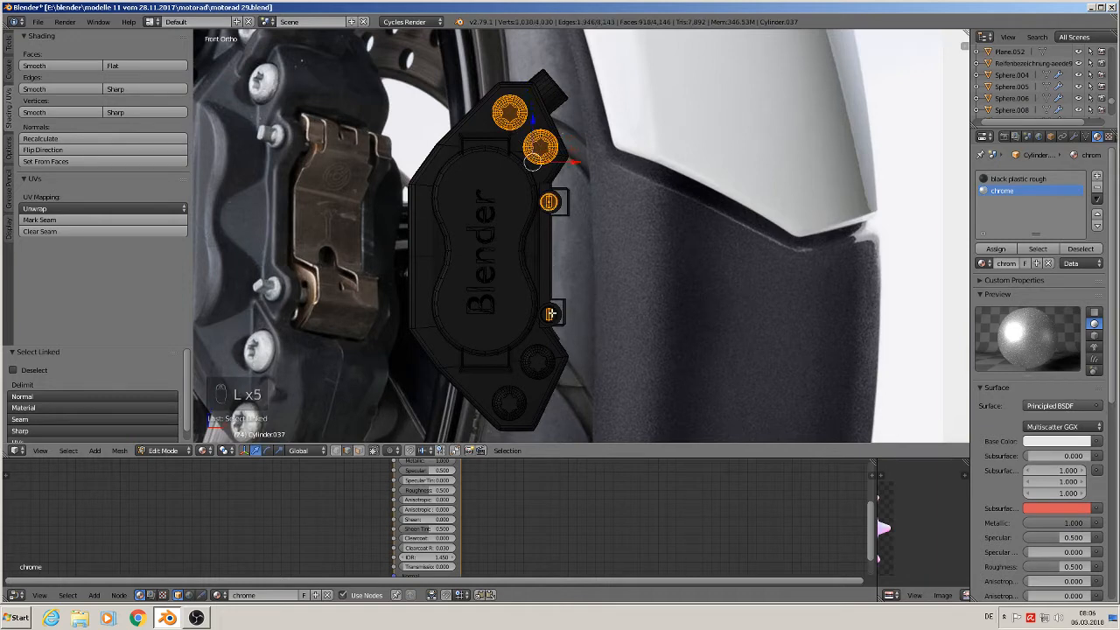
key("l")
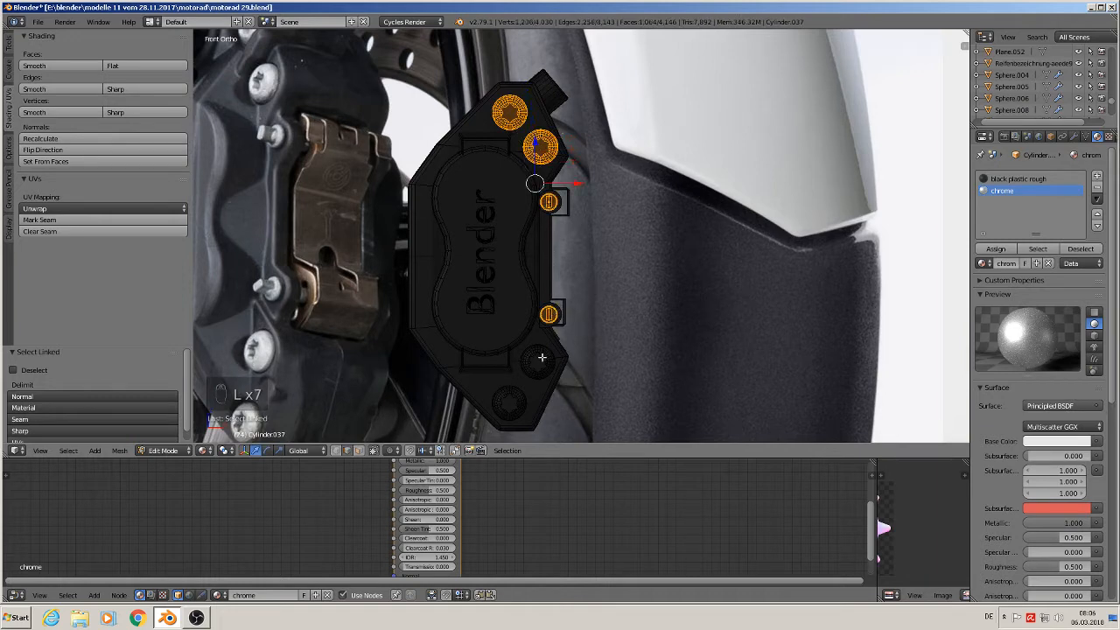
key("l")
key("l")
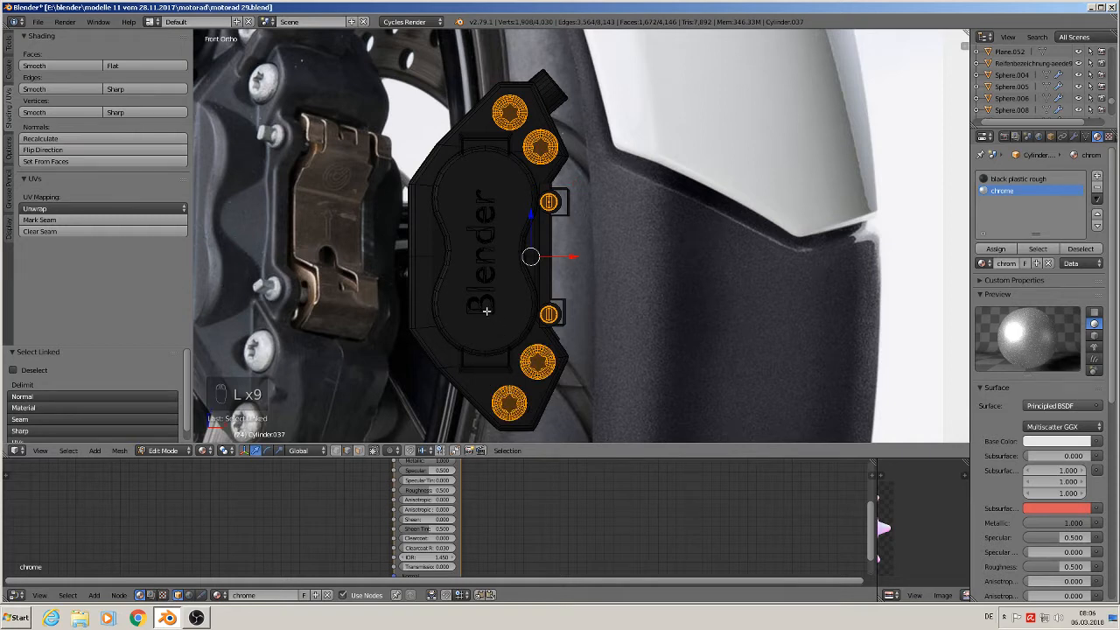
key("l")
key("l")
key("l")
key("l")
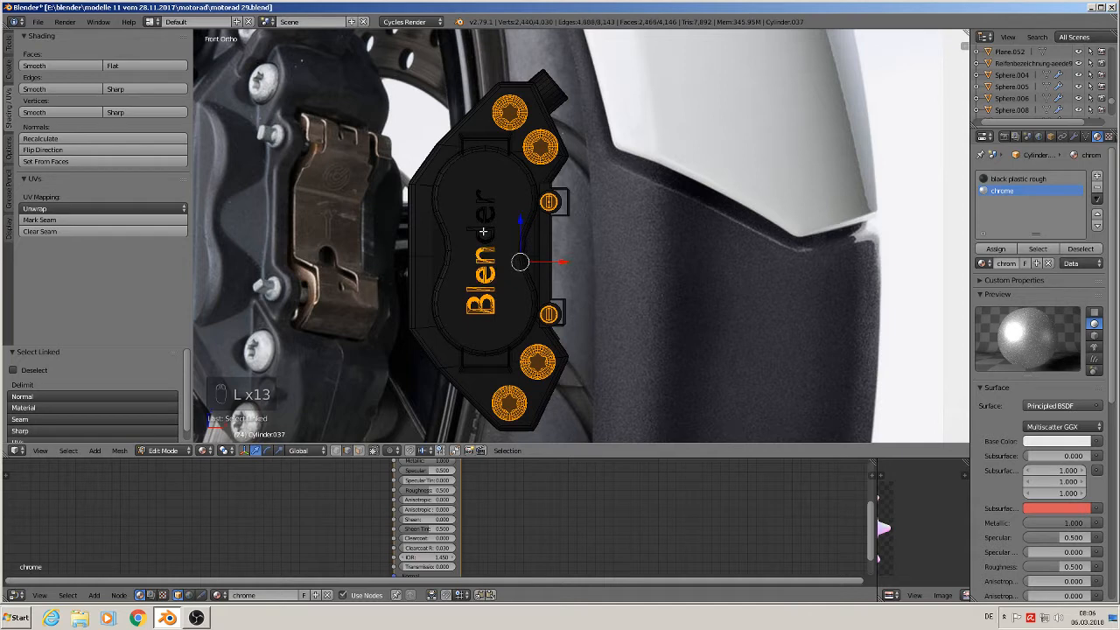
key("l")
key("l")
key("l")
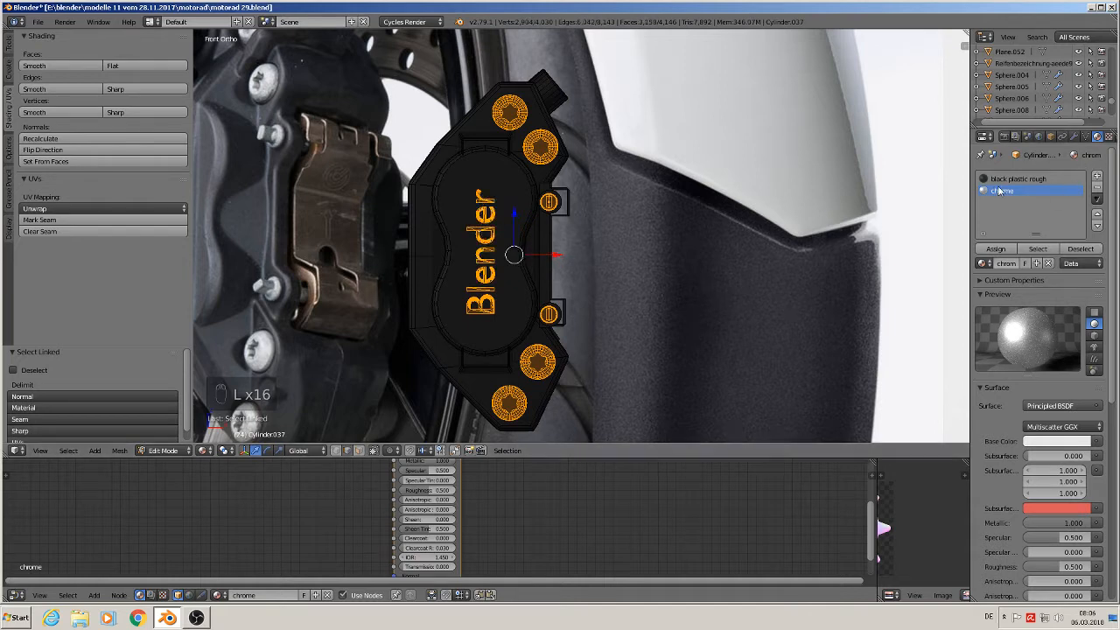
left_click(999, 250)
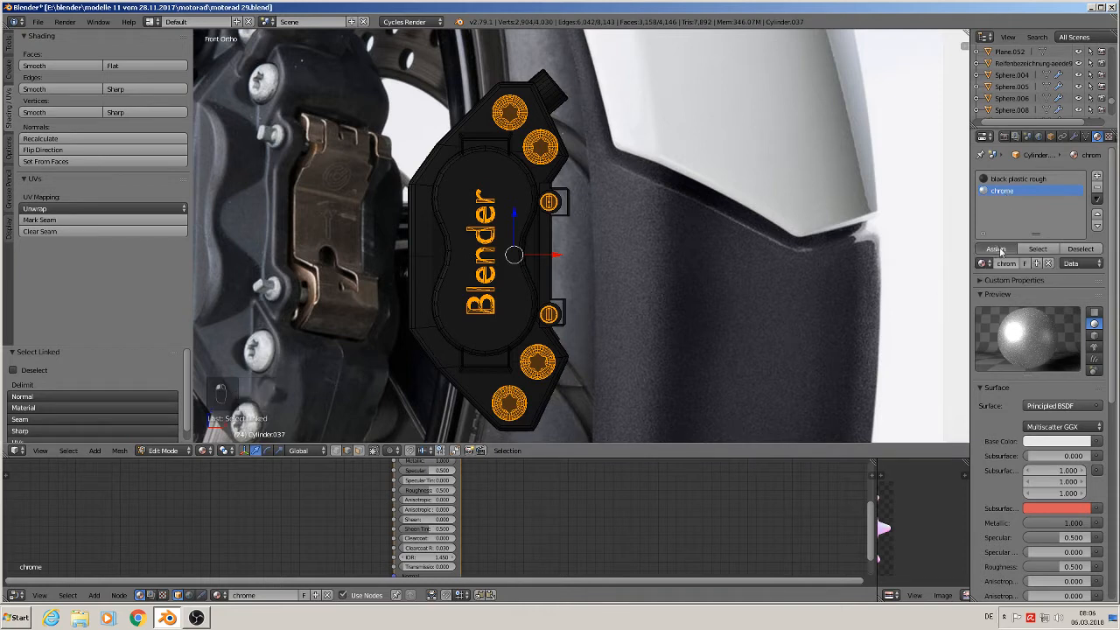
key("Tab")
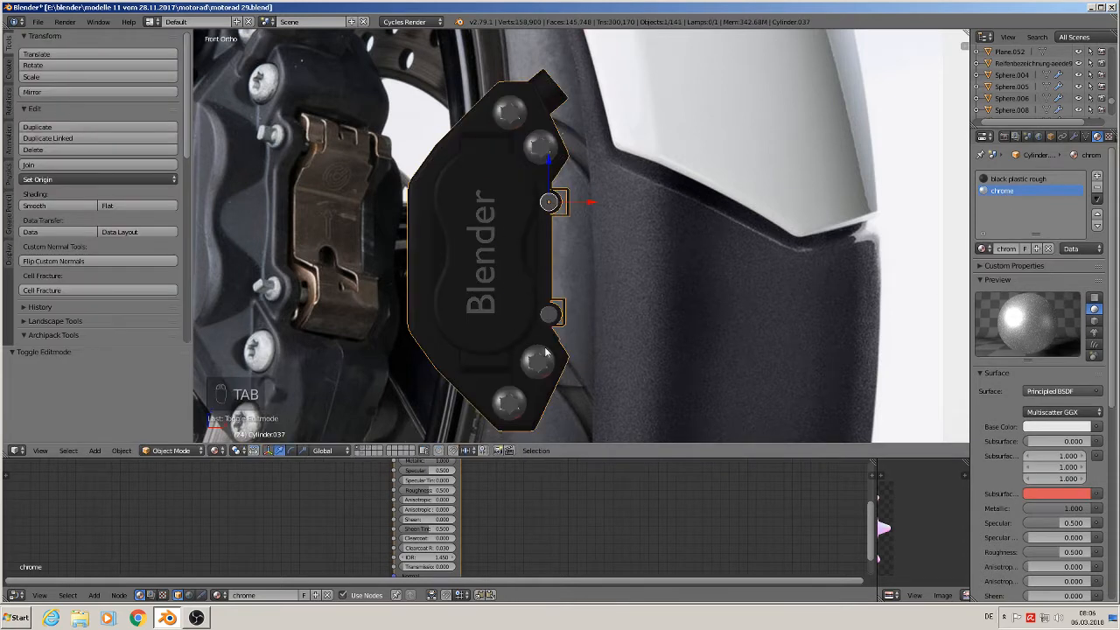
- Add a third material slot to the caliper with a new material named "messing"
scroll(546, 327, "down", 4)
scroll(546, 327, "up", 2)
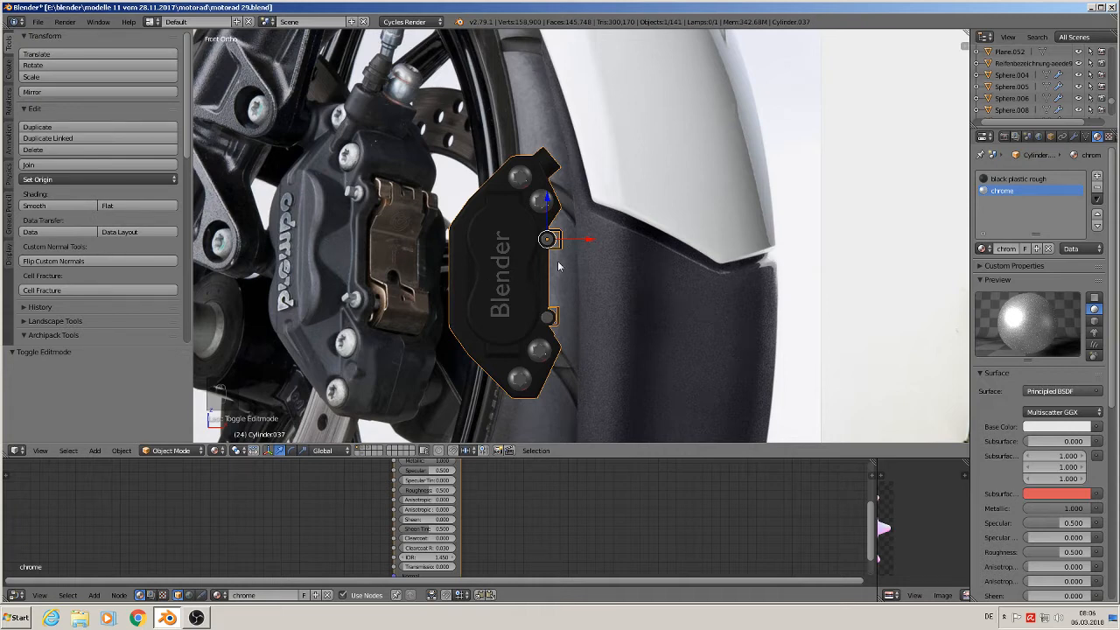
left_click(1098, 175)
left_click(1030, 252)
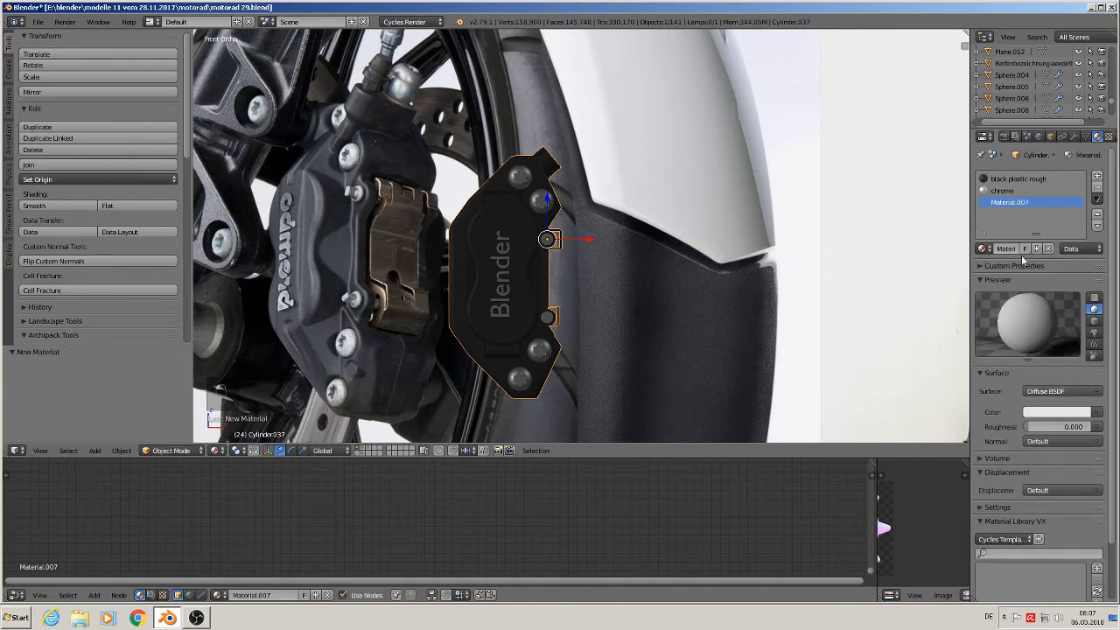
left_click(1006, 249)
type("m")
type("essing")
key("Return")
- Change the messing material's surface shader to Principled BSDF and set its Metallic value to 1
scroll(481, 270, "up", 2)
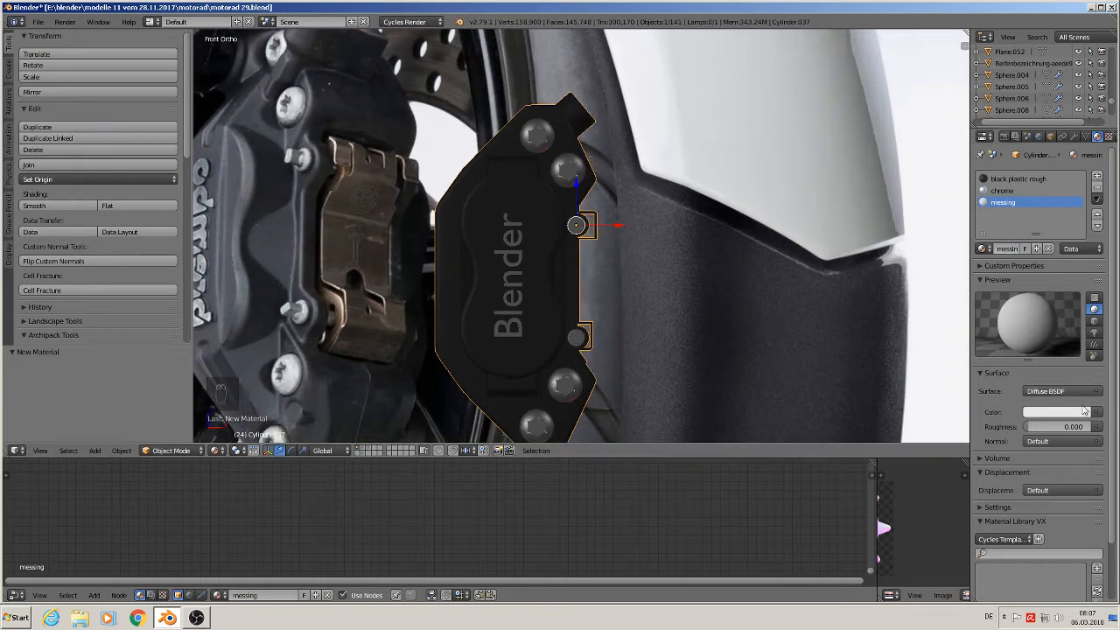
left_click(1058, 392)
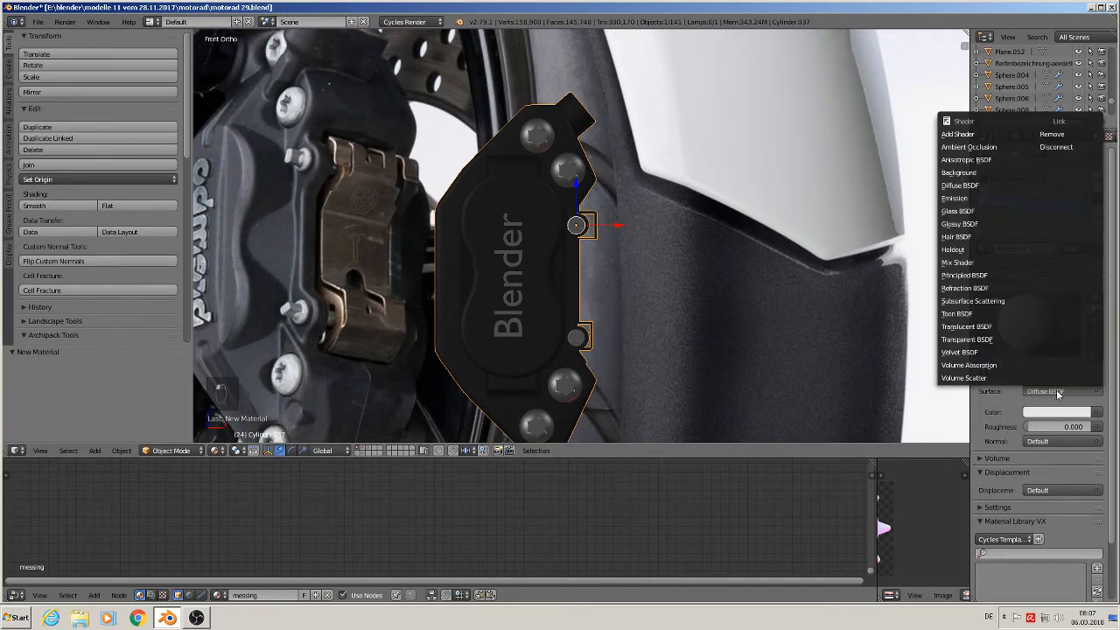
left_click(1012, 275)
left_click(1054, 508)
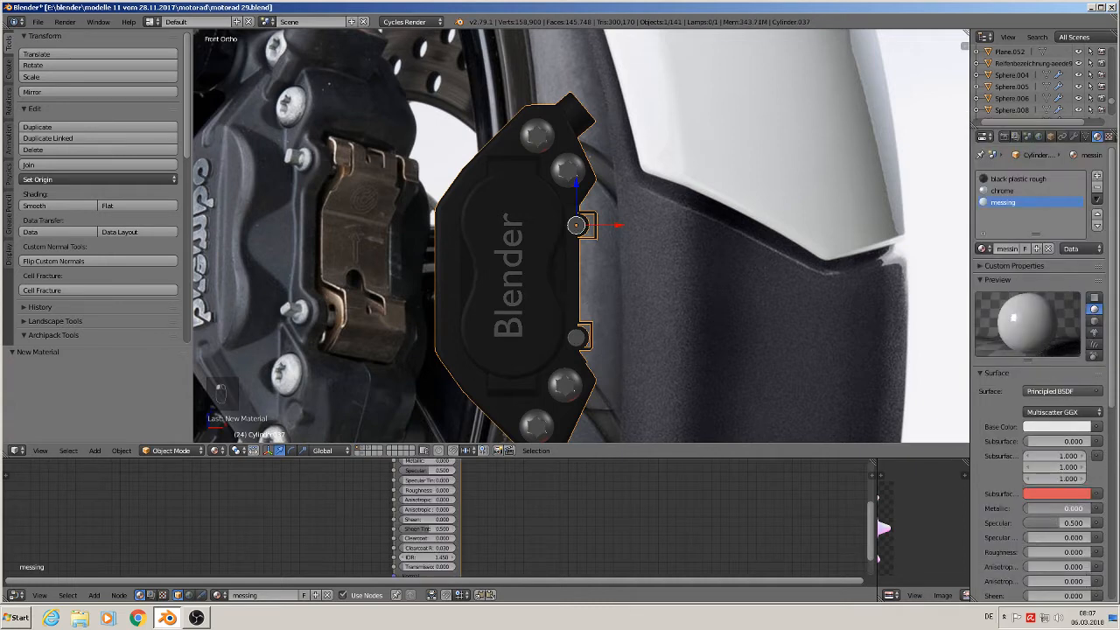
type("1")
key("Return")
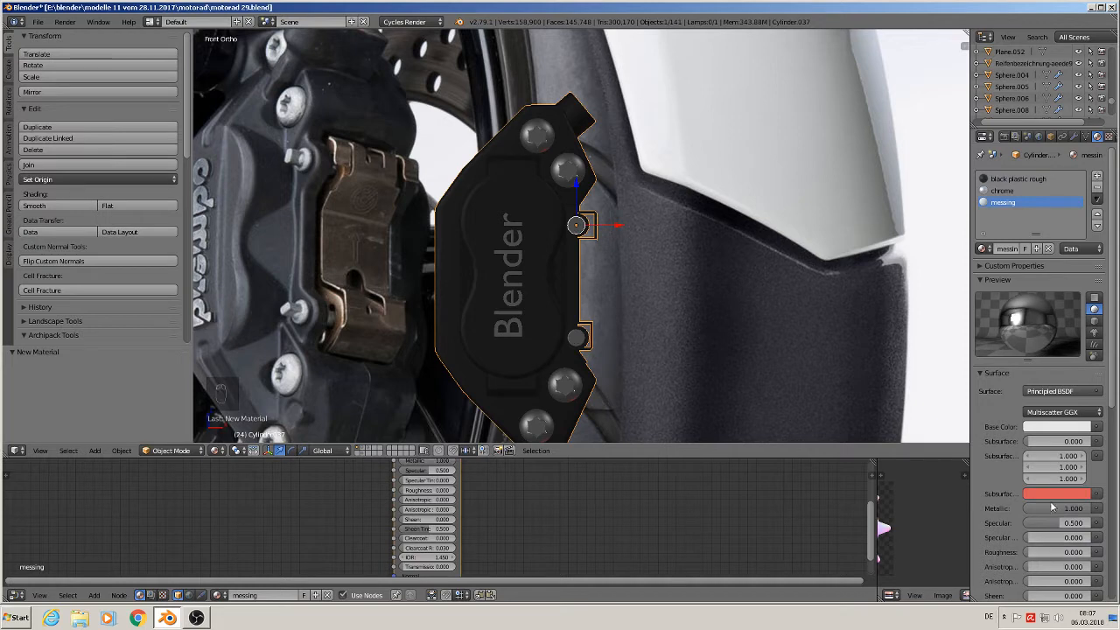
- Sample messing's base color from the brass-colored plate in the reference photo and raise its Roughness to about 0.759
left_click(1056, 428)
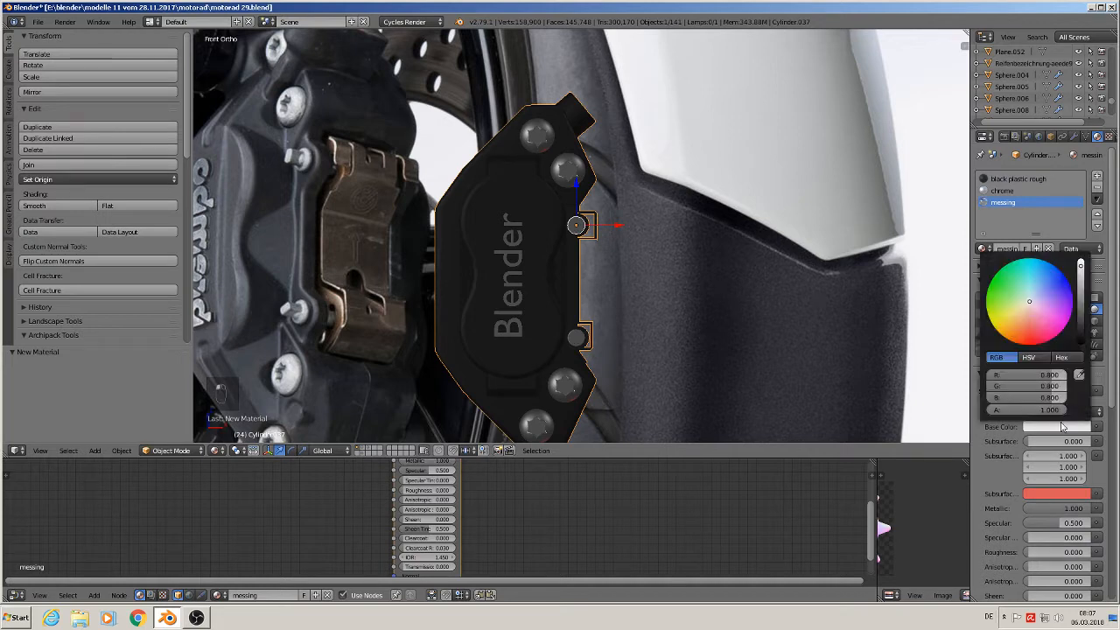
left_click(1080, 376)
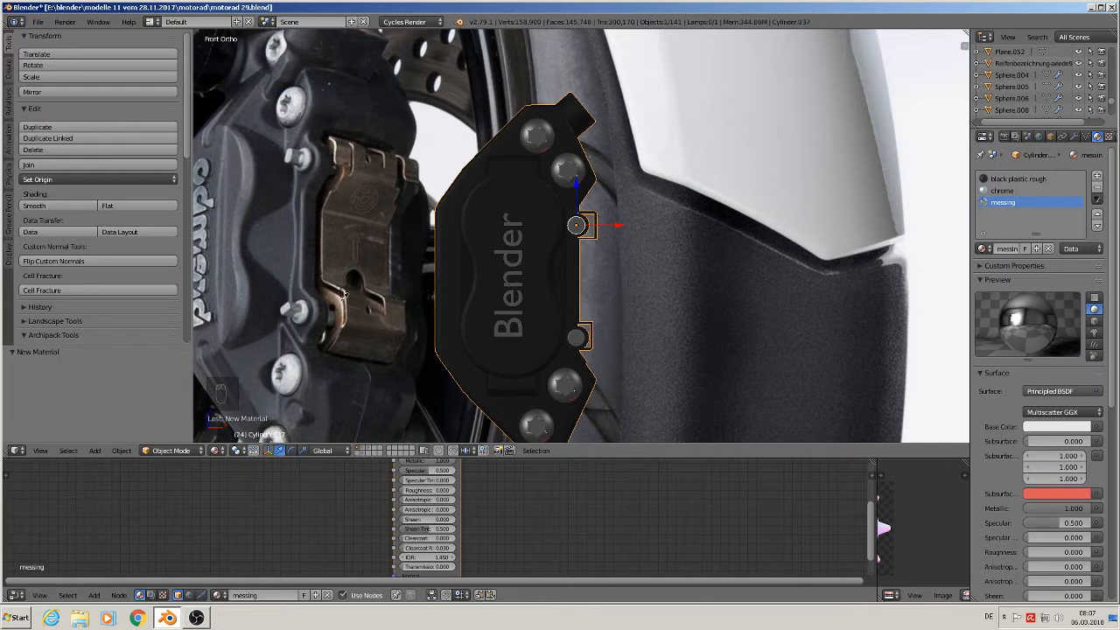
left_click(329, 317)
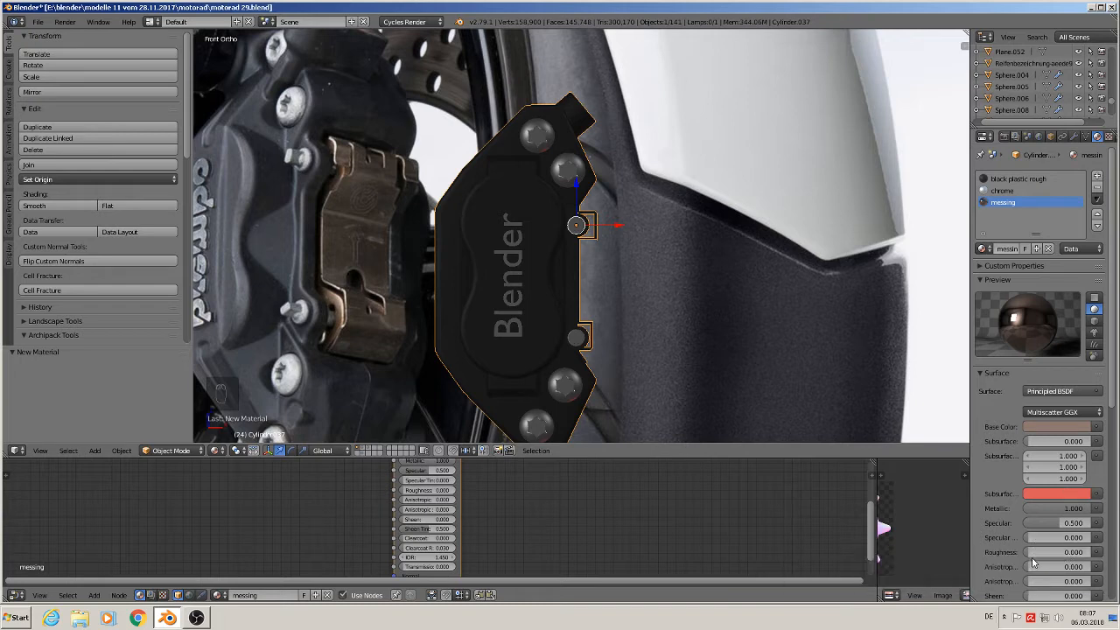
left_click_drag(1033, 552, 1078, 557)
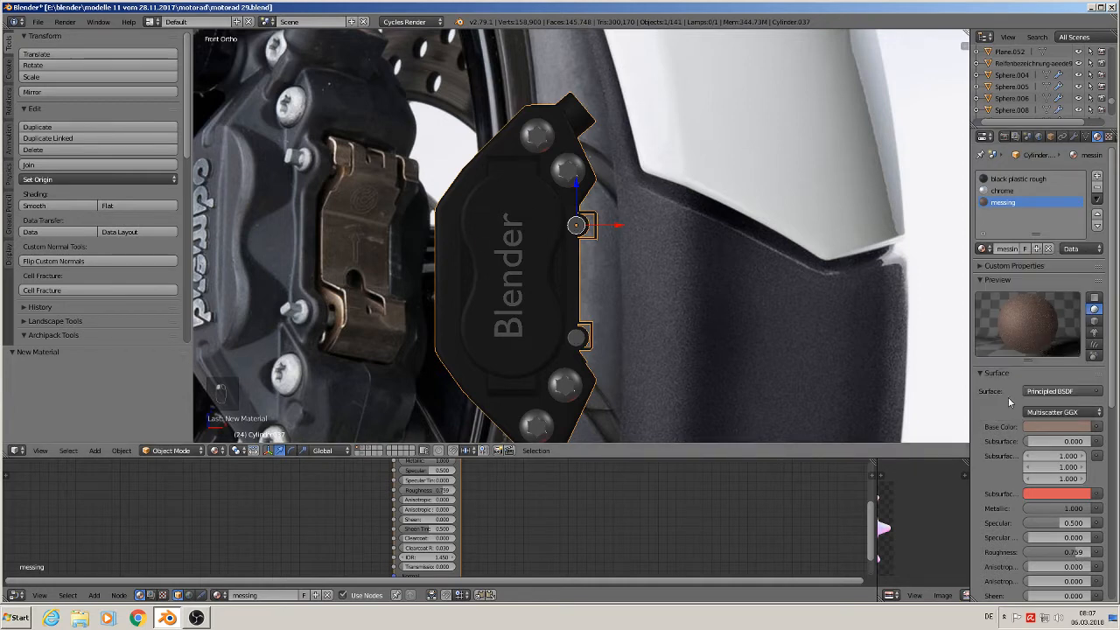
- Adjust the messing material's base color to a warm orange-brown brass tone
left_click(1043, 427)
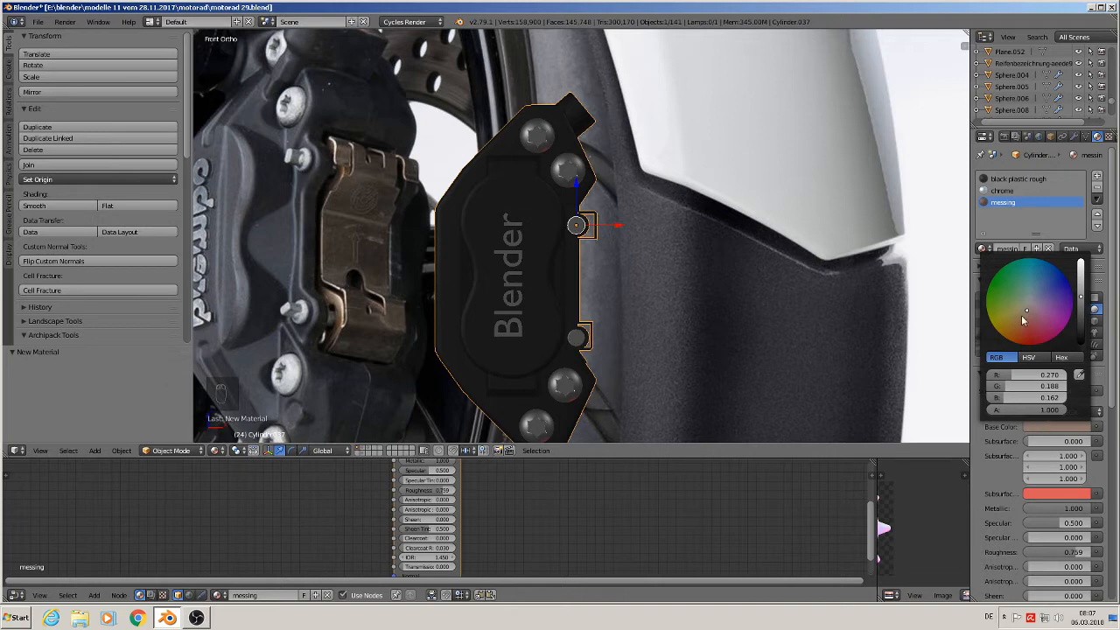
left_click(1016, 324)
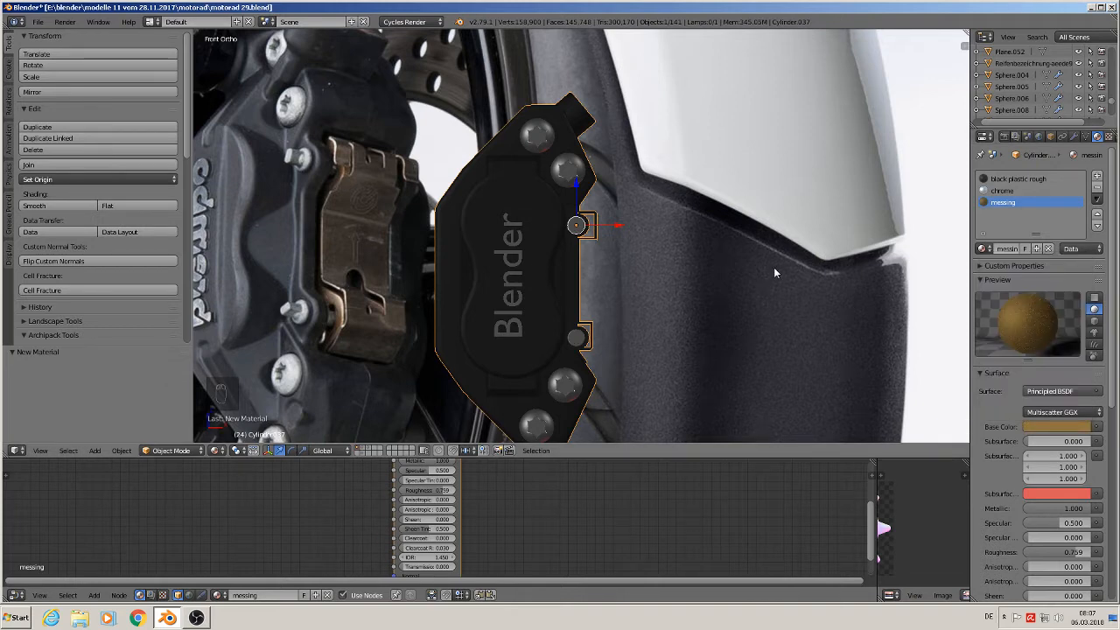
left_click(1073, 428)
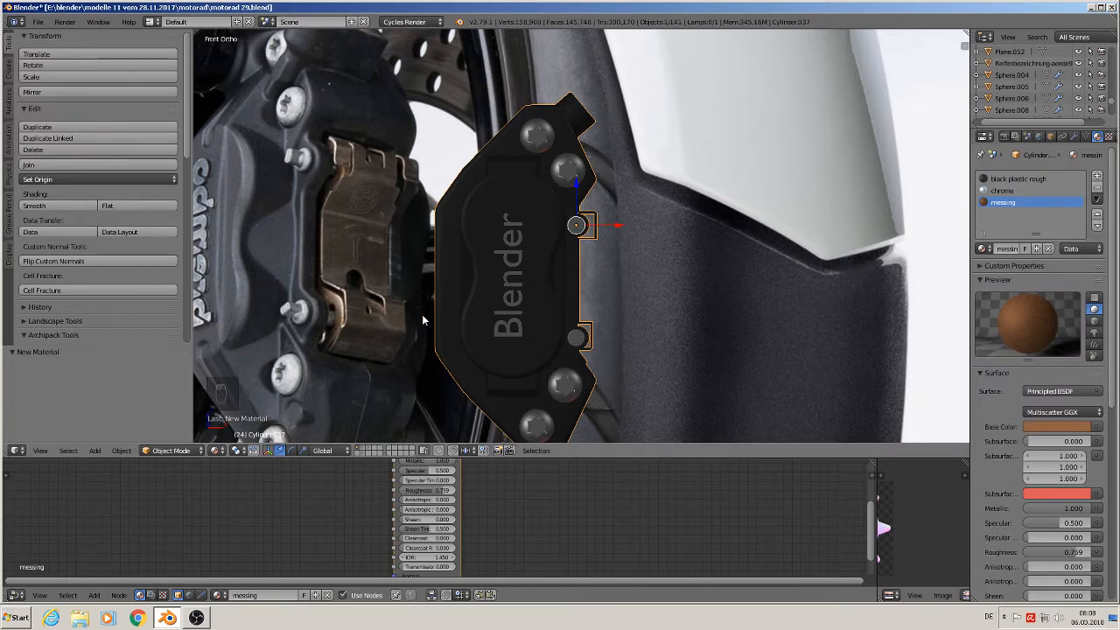
left_click(1073, 428)
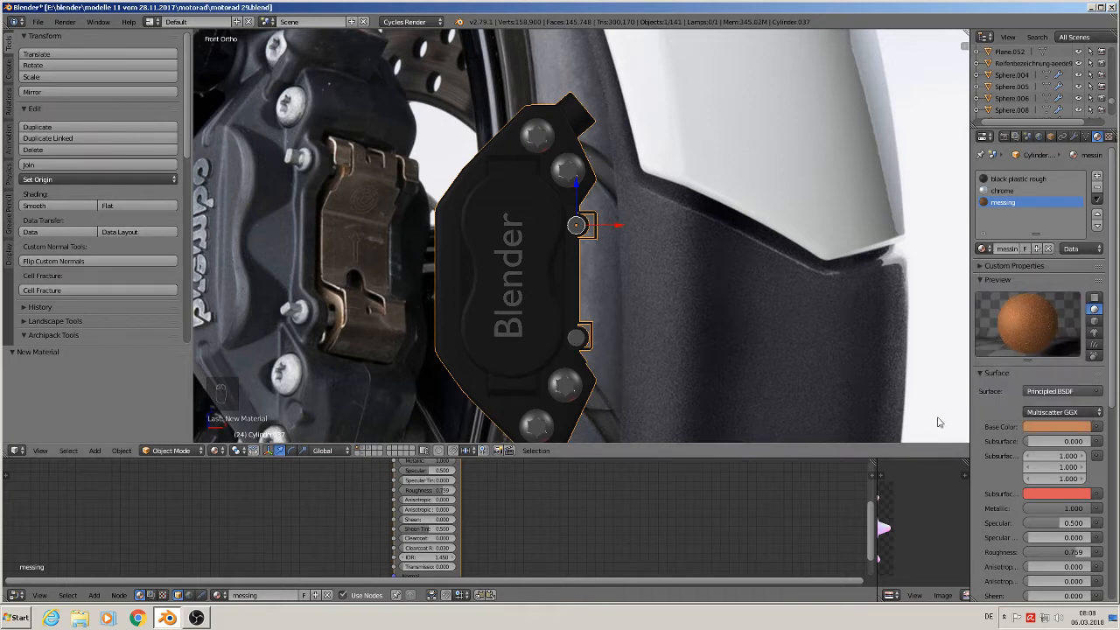
left_click(1063, 429)
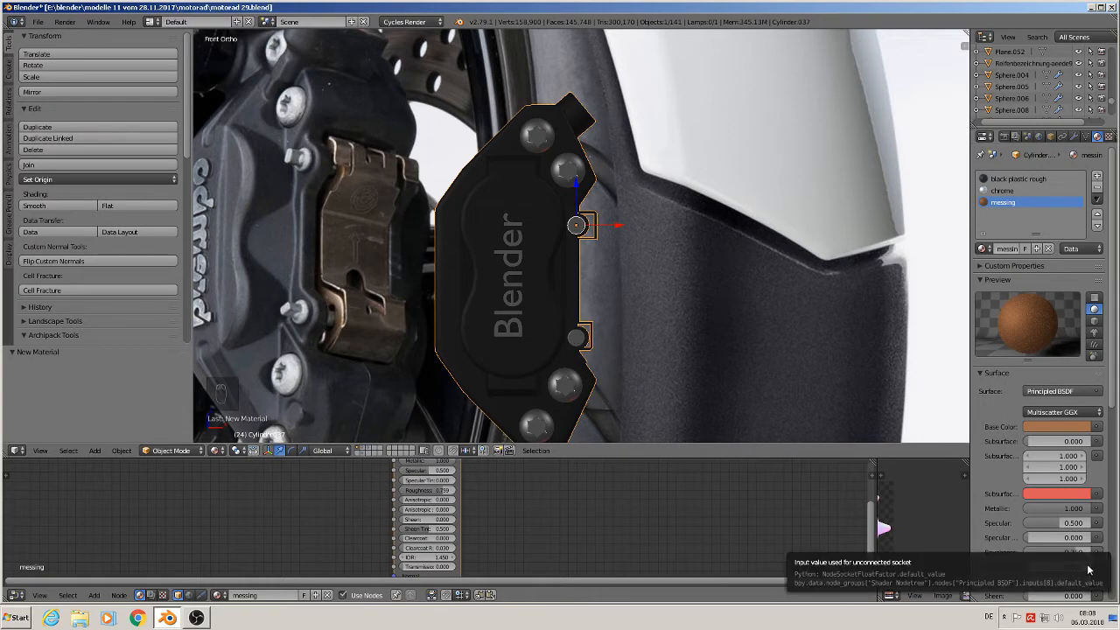
mouse_move(762, 376)
middle_mouse_down()
mouse_move(746, 378)
mouse_move(754, 384)
middle_mouse_up()
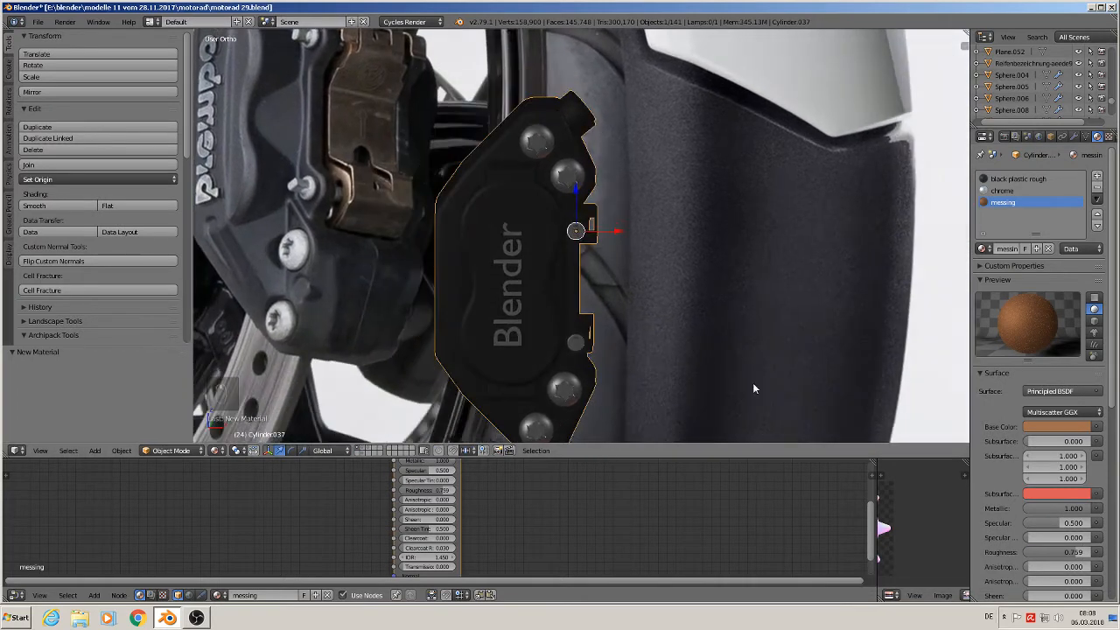
- Mute the messing base color to a duller brown and assign the material to the caliper's linked side clip plate
left_click(1061, 427)
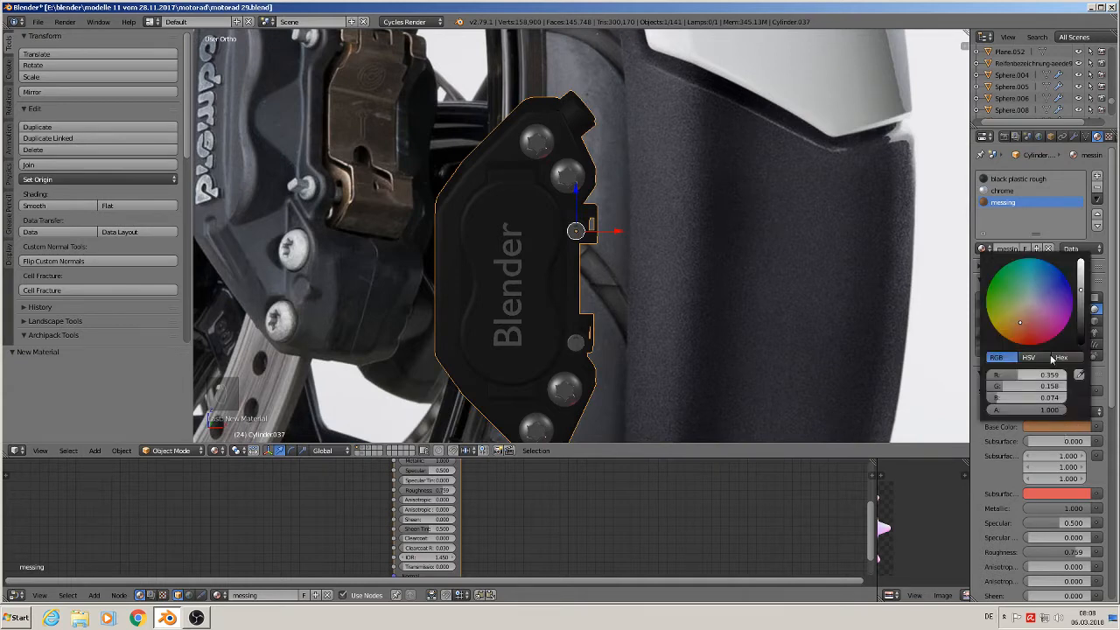
left_click(1023, 317)
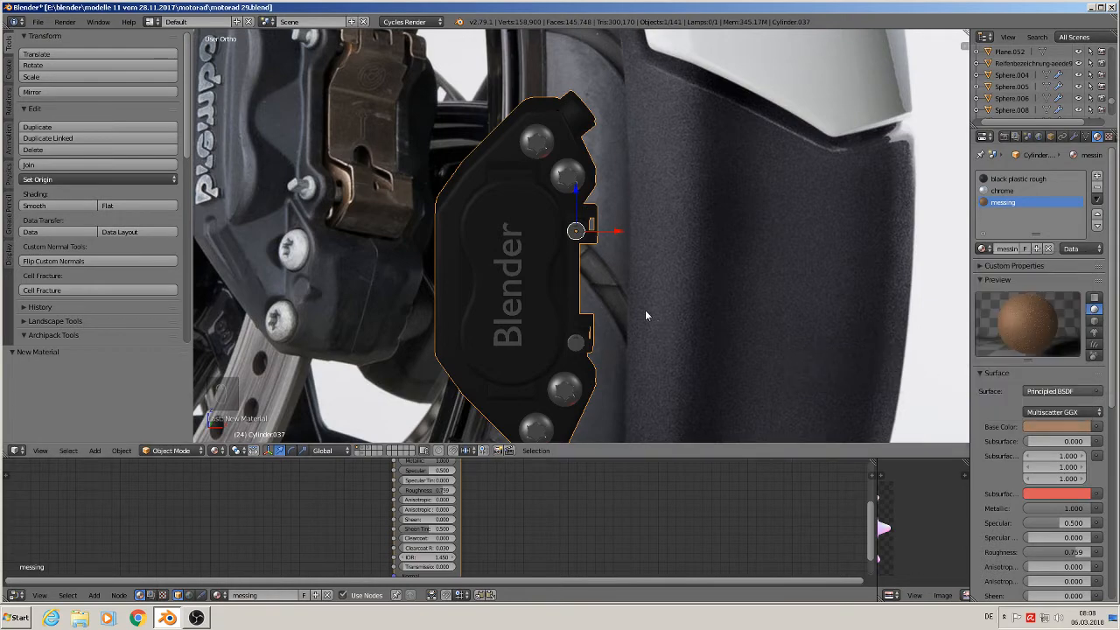
middle_click_drag(645, 309, 706, 243)
key("Tab")
scroll(566, 238, "up", 1)
key("a")
key("a")
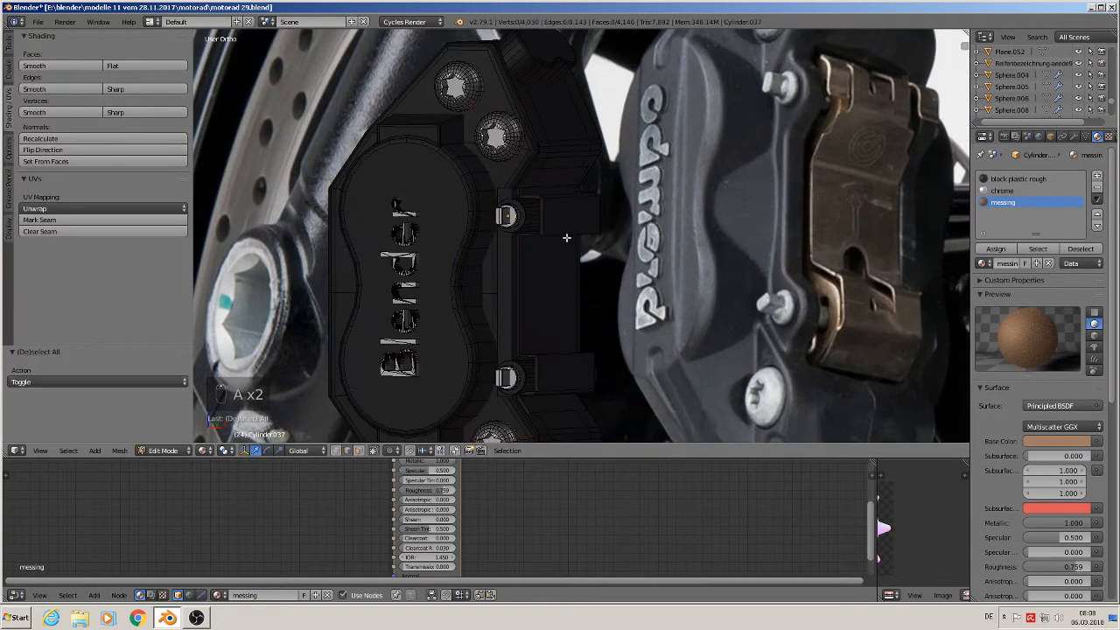
key("l")
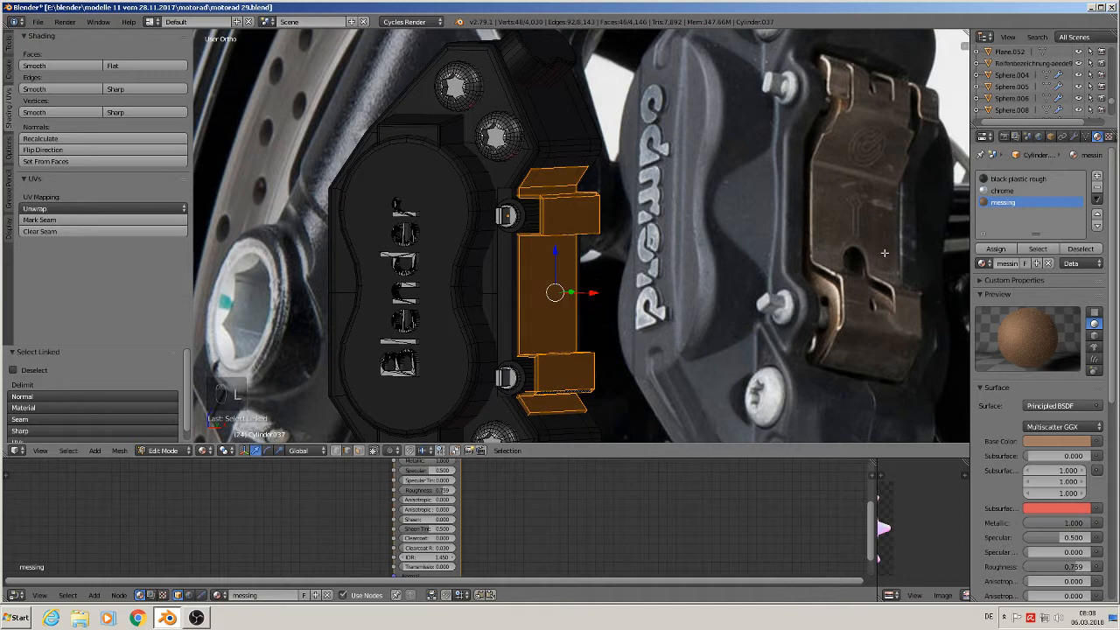
left_click(996, 249)
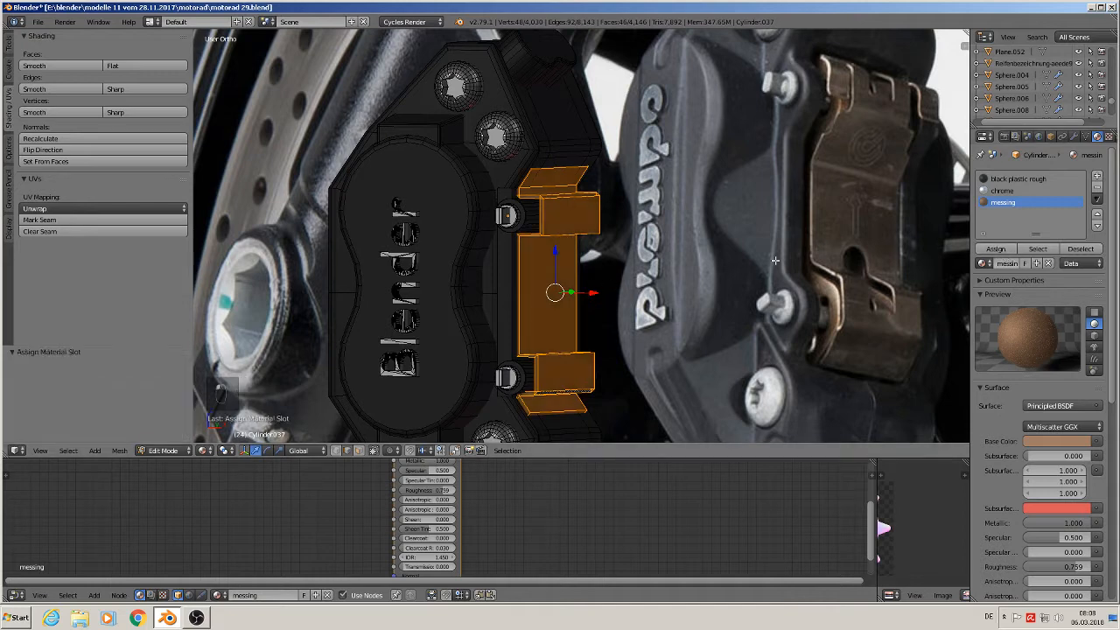
key("Tab")
scroll(671, 330, "down", 3)
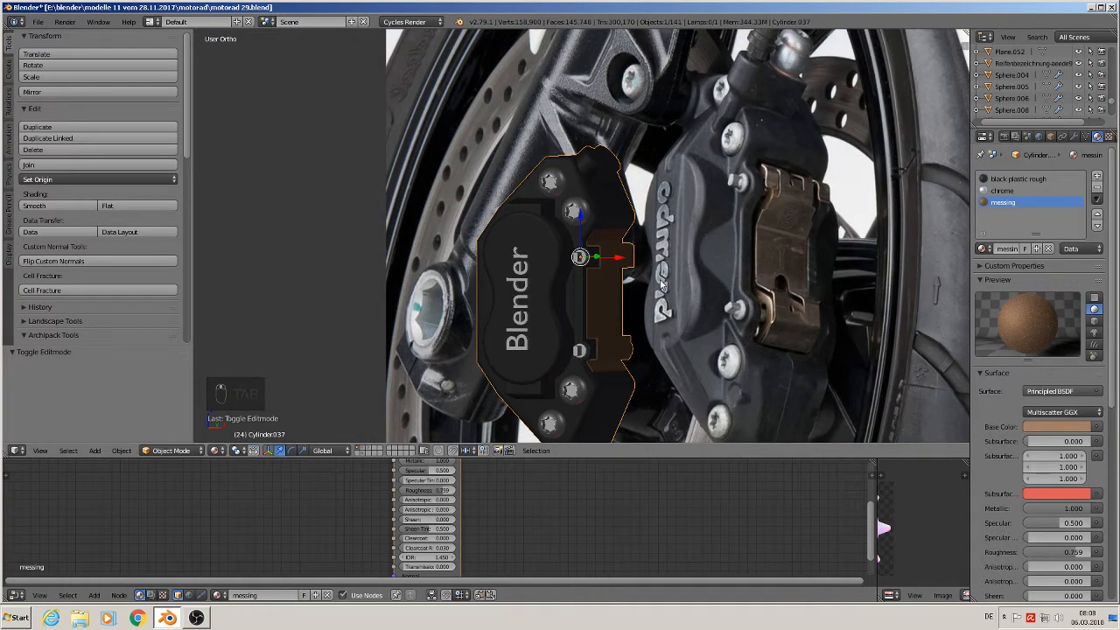
- Move the small ribbed fitting and the curved pipe with rounded cap to the brake reference photo, about -15.9 in X and -8.9 in Z
mouse_move(663, 292)
middle_mouse_down()
mouse_move(785, 286)
mouse_move(636, 280)
mouse_move(658, 286)
middle_mouse_up()
scroll(661, 282, "down", 2)
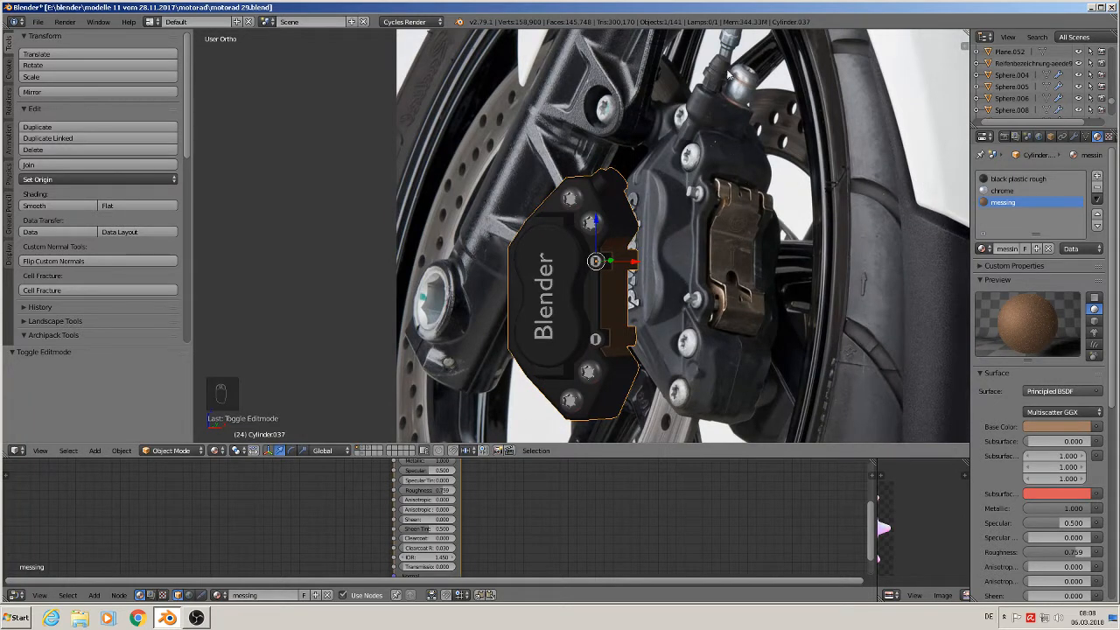
middle_click_drag(747, 95, 720, 249)
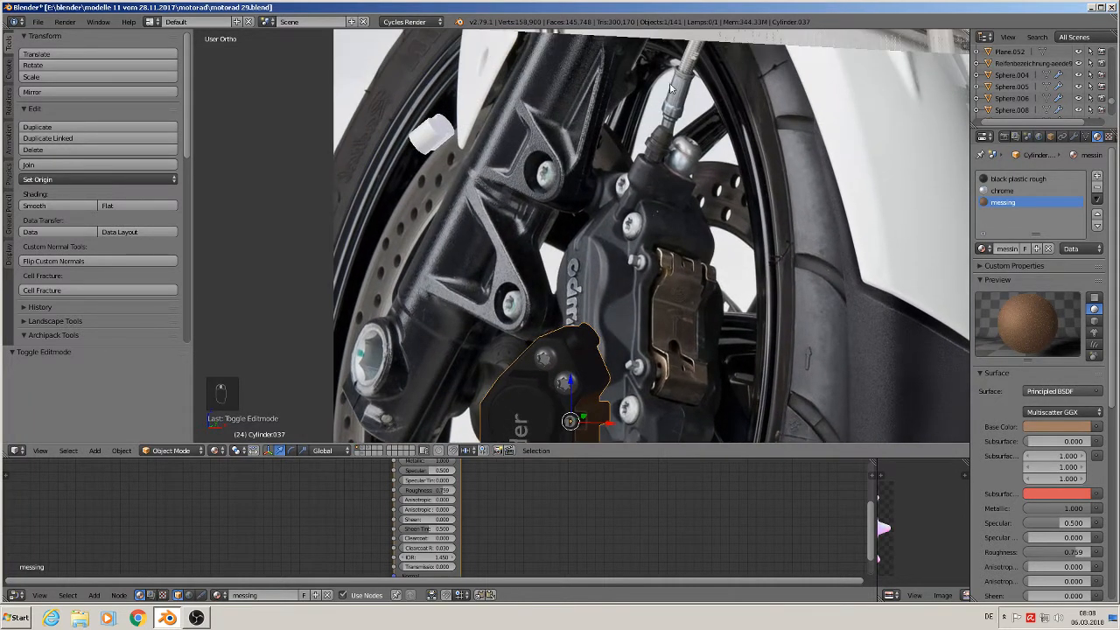
scroll(718, 210, "down", 3)
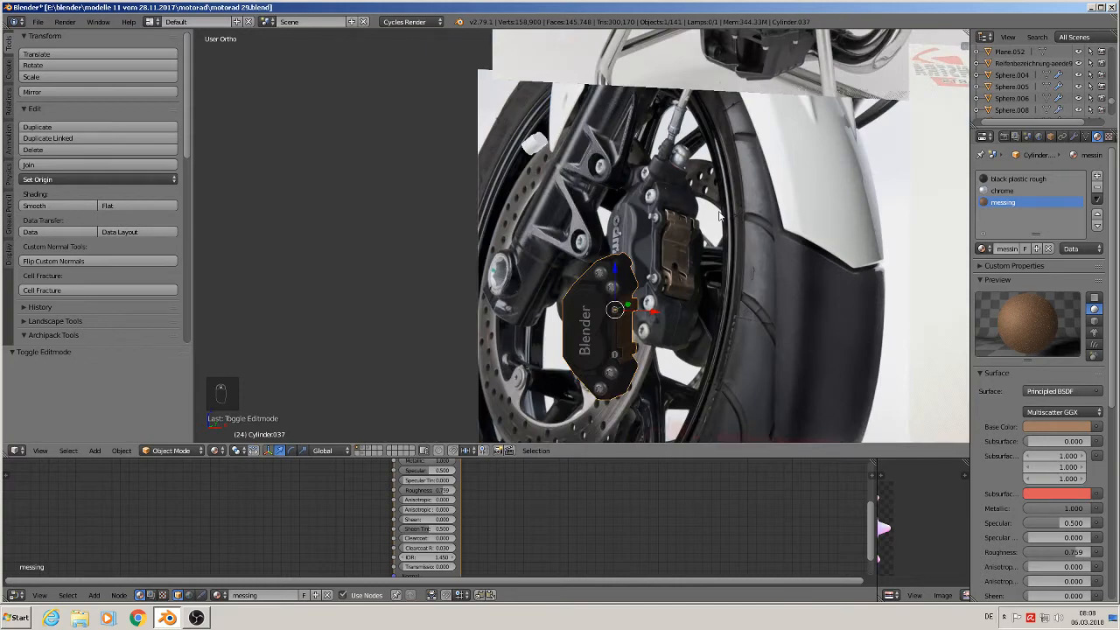
key("KP_1")
scroll(718, 210, "down", 2)
scroll(742, 249, "down", 4)
middle_click_drag(842, 149, 619, 266, "shift")
scroll(721, 231, "up", 3)
scroll(728, 226, "up", 2)
right_click(727, 222)
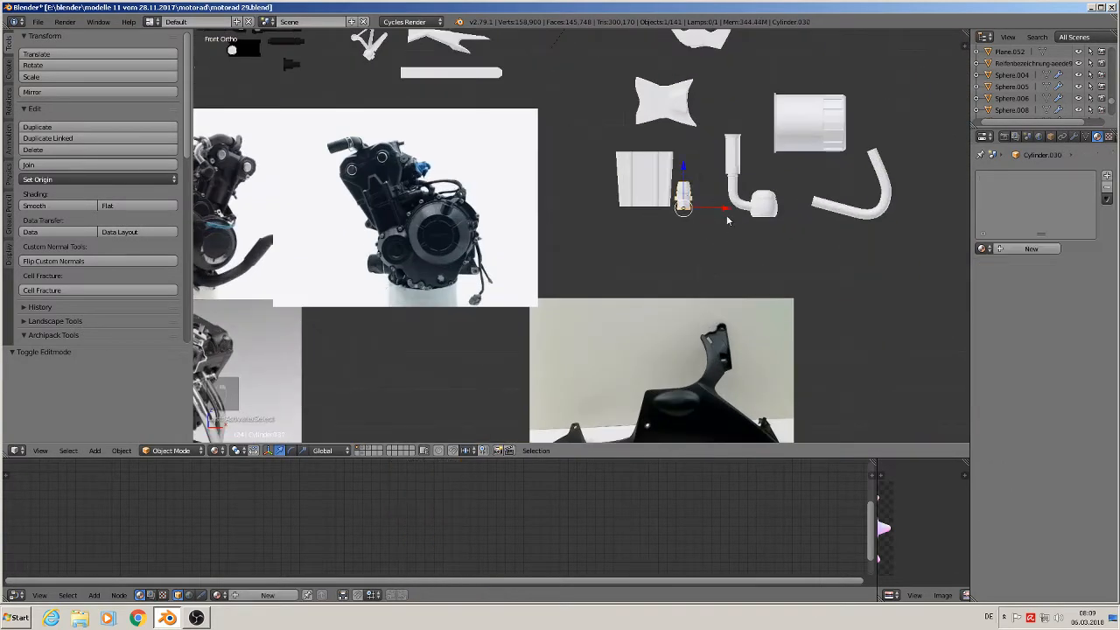
right_click(754, 200, "shift")
scroll(740, 253, "down", 6)
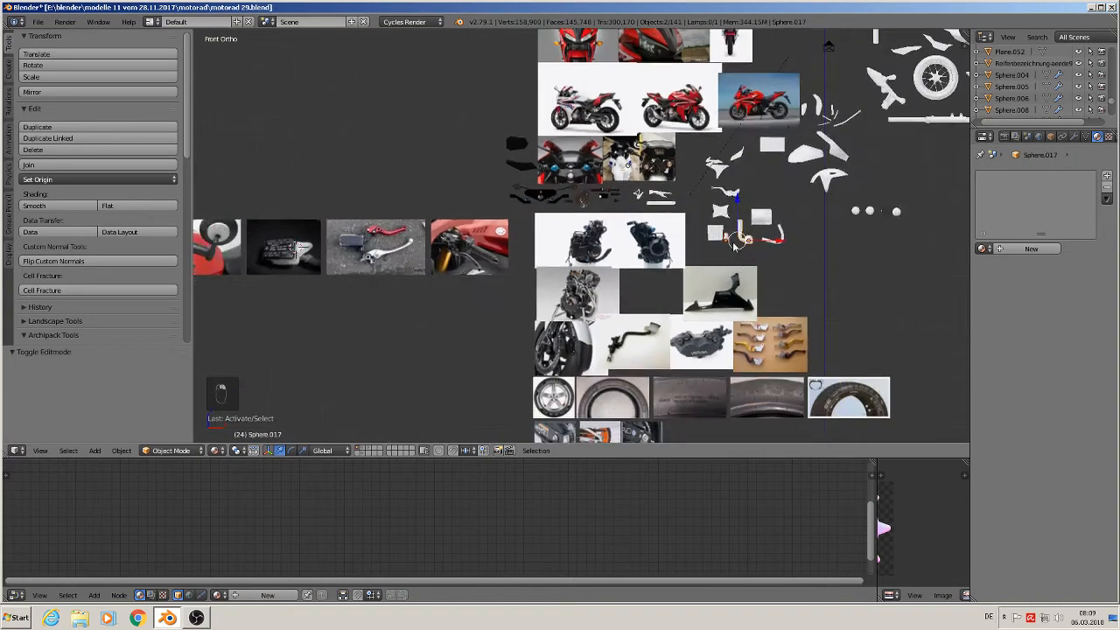
key("g")
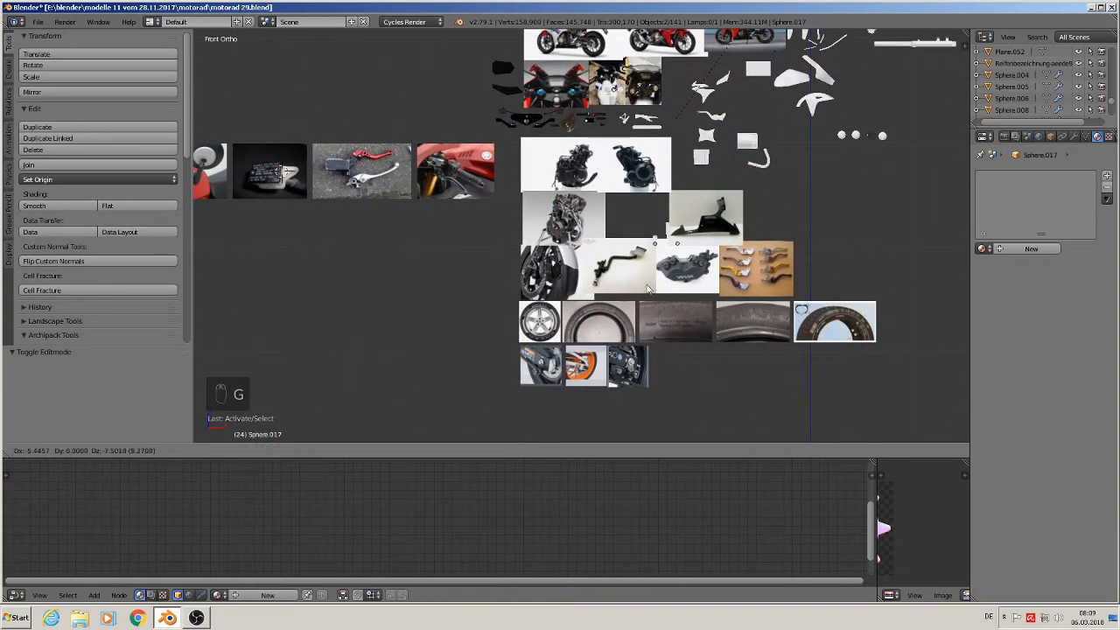
left_click(554, 291)
scroll(555, 290, "up", 6)
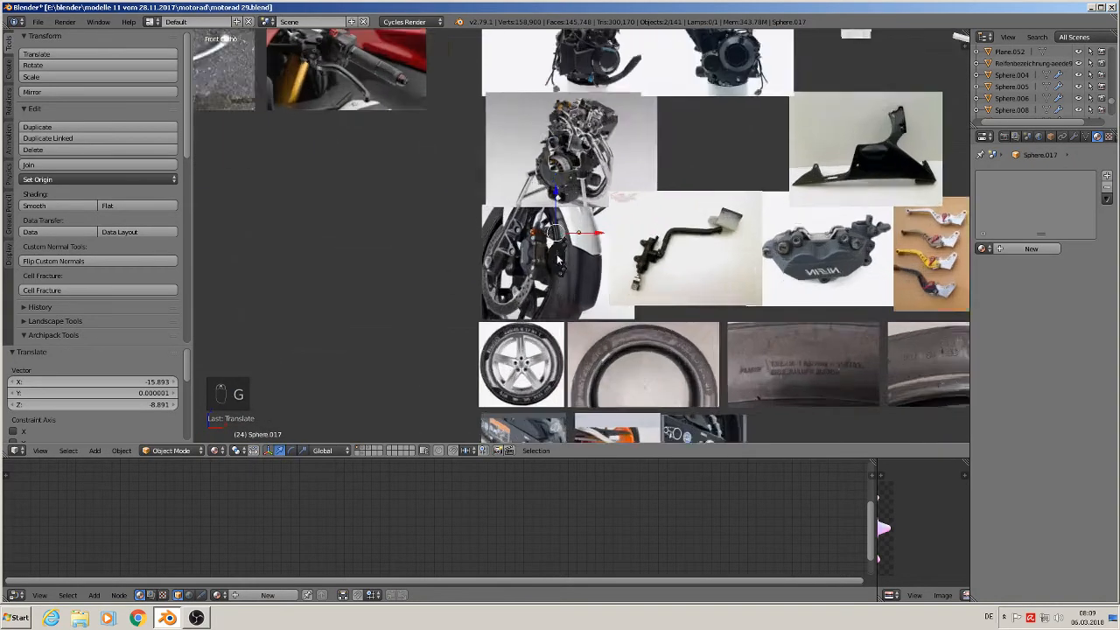
- Bring the fitting and curved pipe forward along Y by about -7.52, in front of the reference photos
mouse_move(554, 291)
middle_mouse_down()
mouse_move(527, 274)
mouse_move(490, 285)
mouse_move(553, 278)
middle_mouse_up()
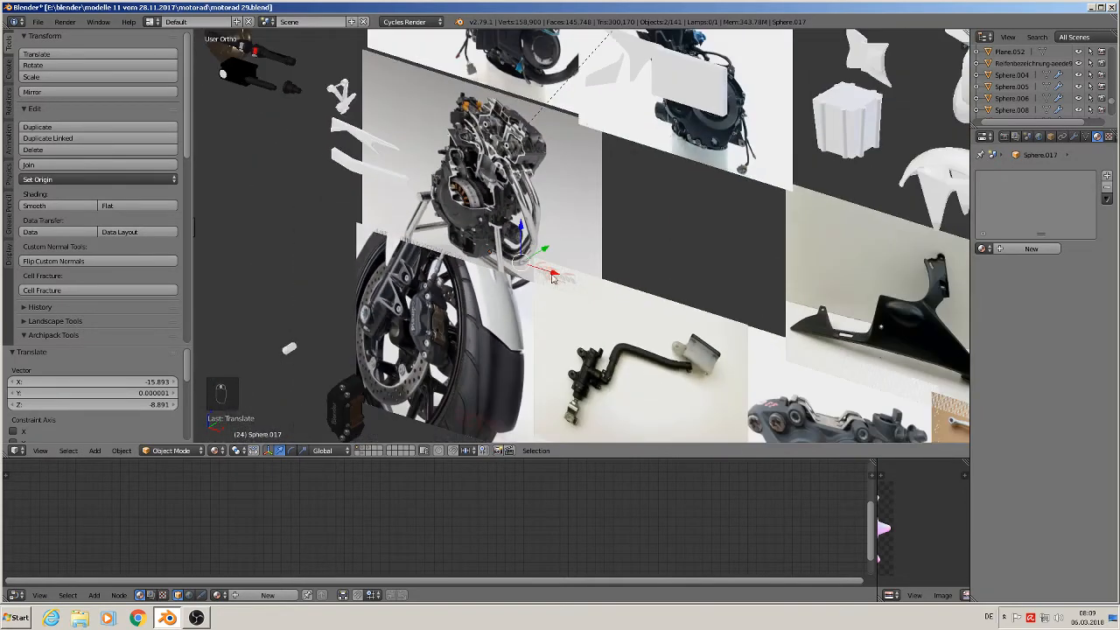
key("g")
key("y")
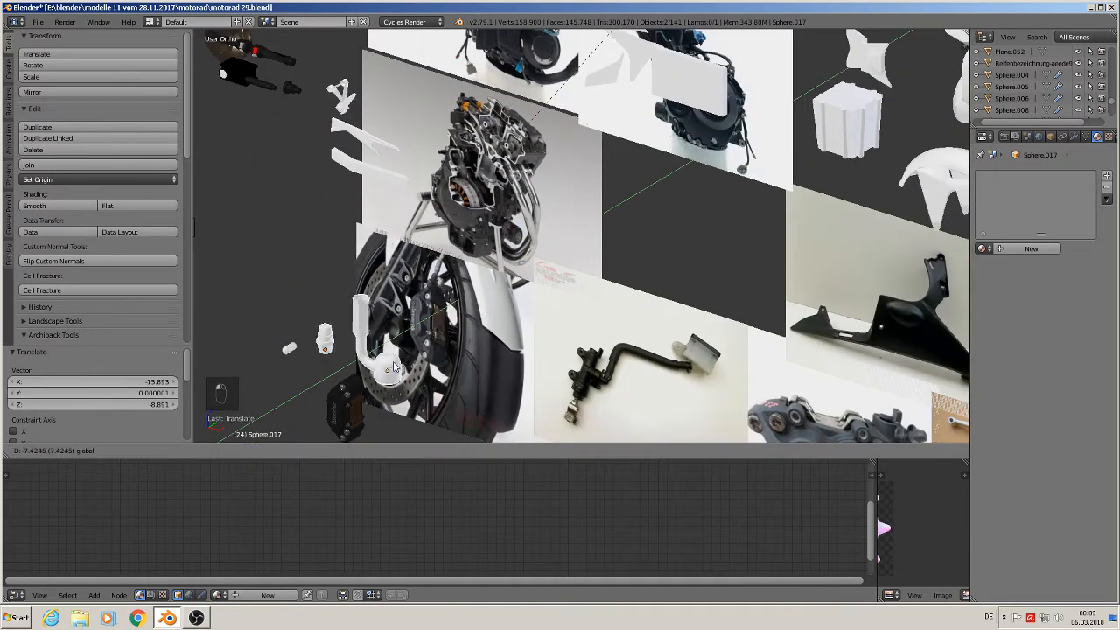
left_click(473, 322)
scroll(493, 313, "up", 4)
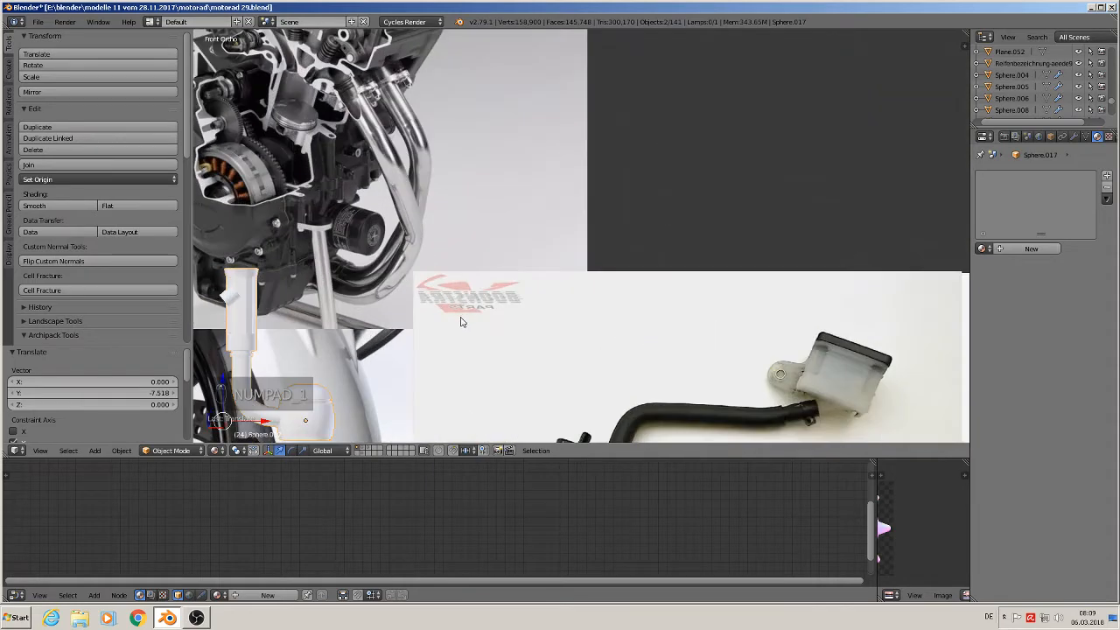
key("KP_1")
scroll(679, 171, "up", 6)
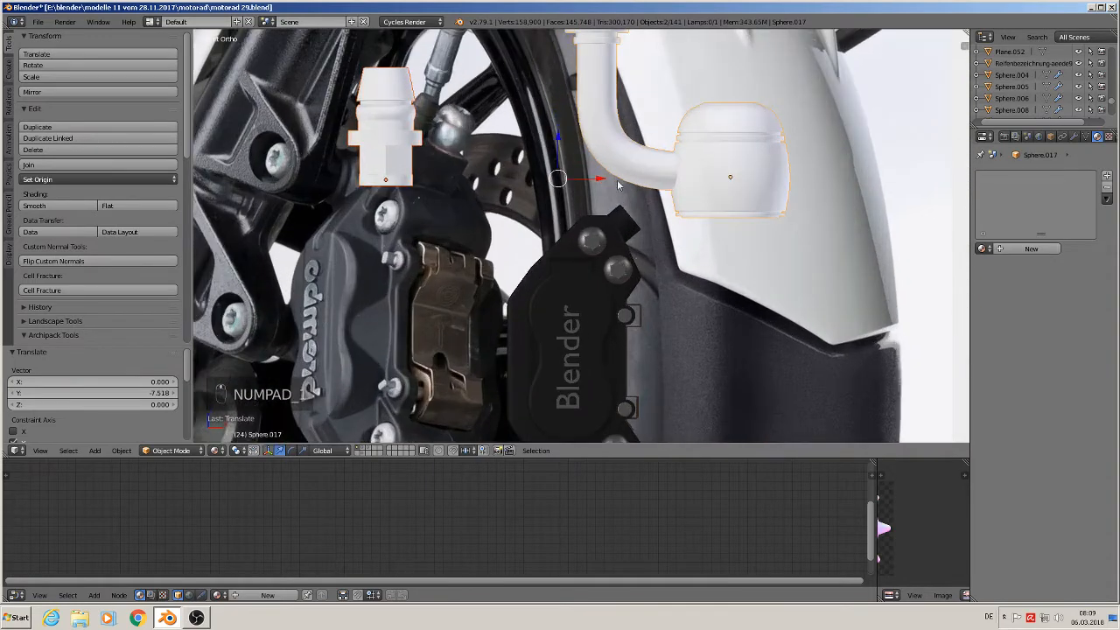
- Shift only the ribbed fitting about 2.06 along X, away from the caliper in the reference photo
right_click(401, 155)
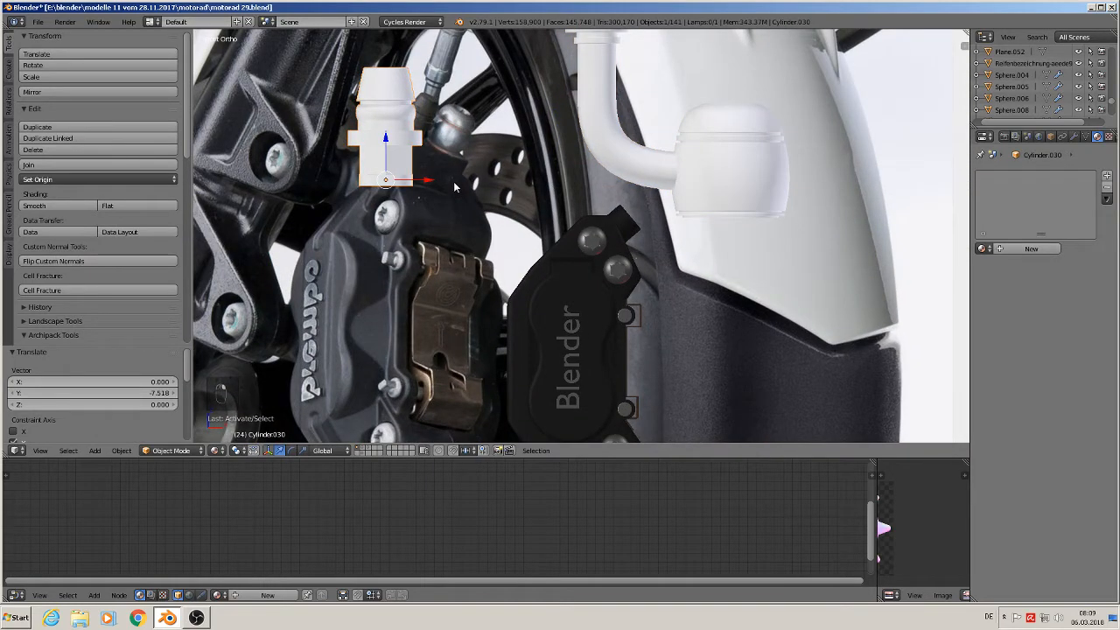
scroll(453, 181, "down", 2)
key("g")
key("x")
left_click(599, 186)
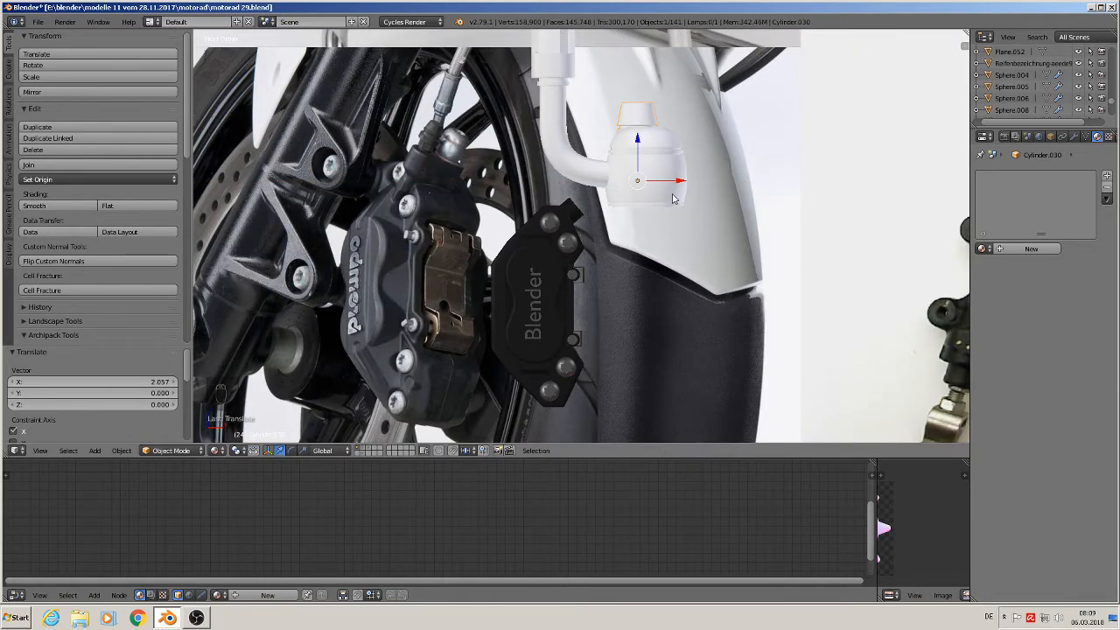
- Scale the curved pipe to about 0.301 and move it above the caliper's upper port
right_click(646, 195)
key("s")
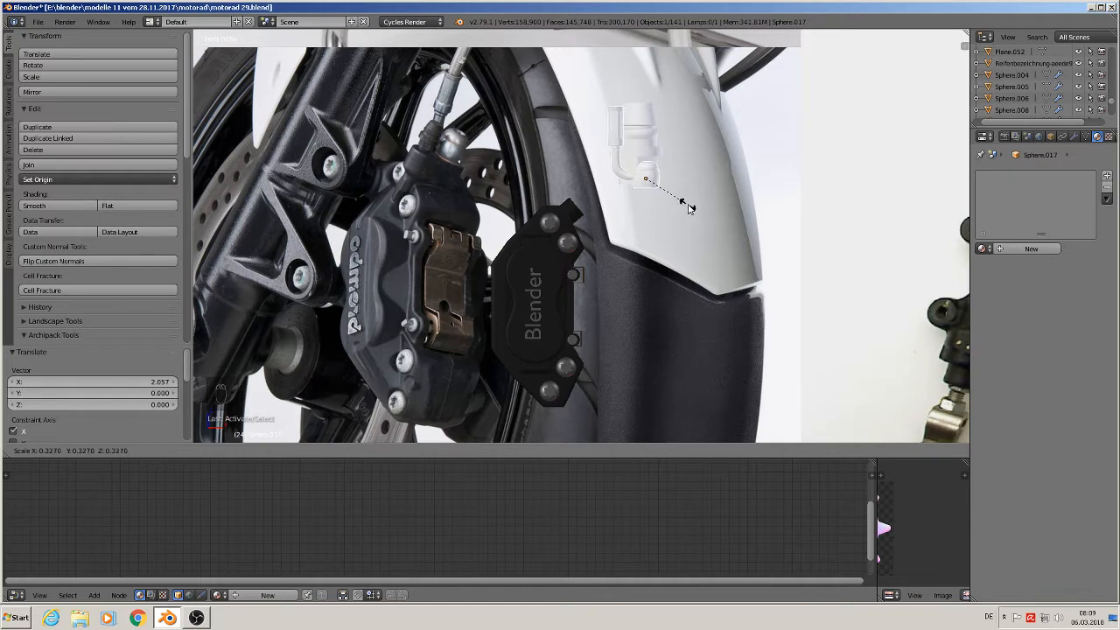
left_click(683, 211)
key("g")
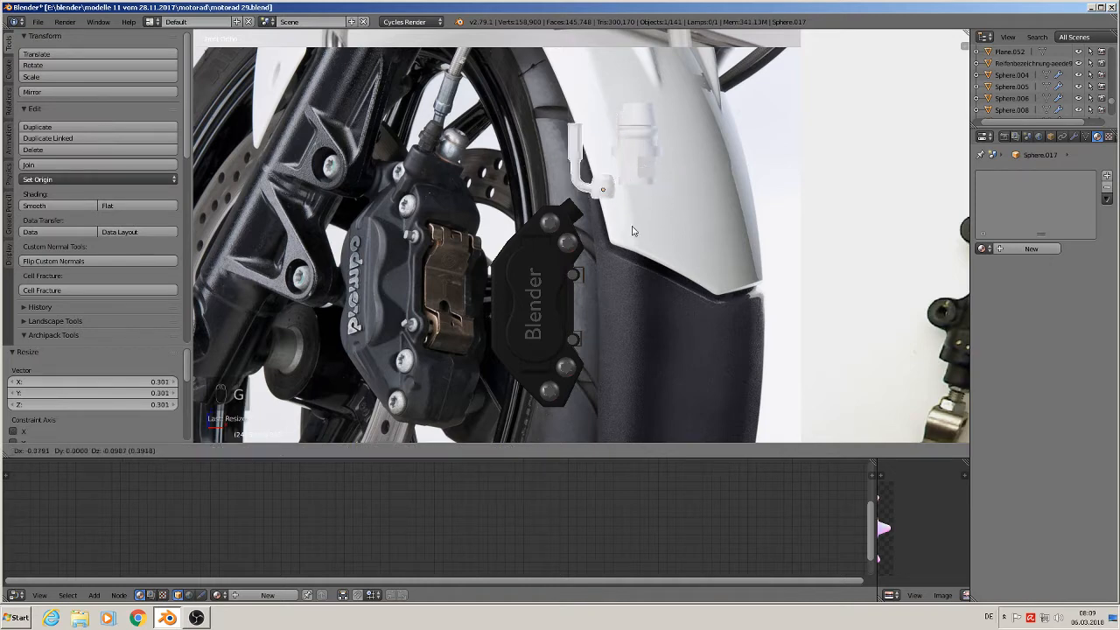
left_click(623, 229)
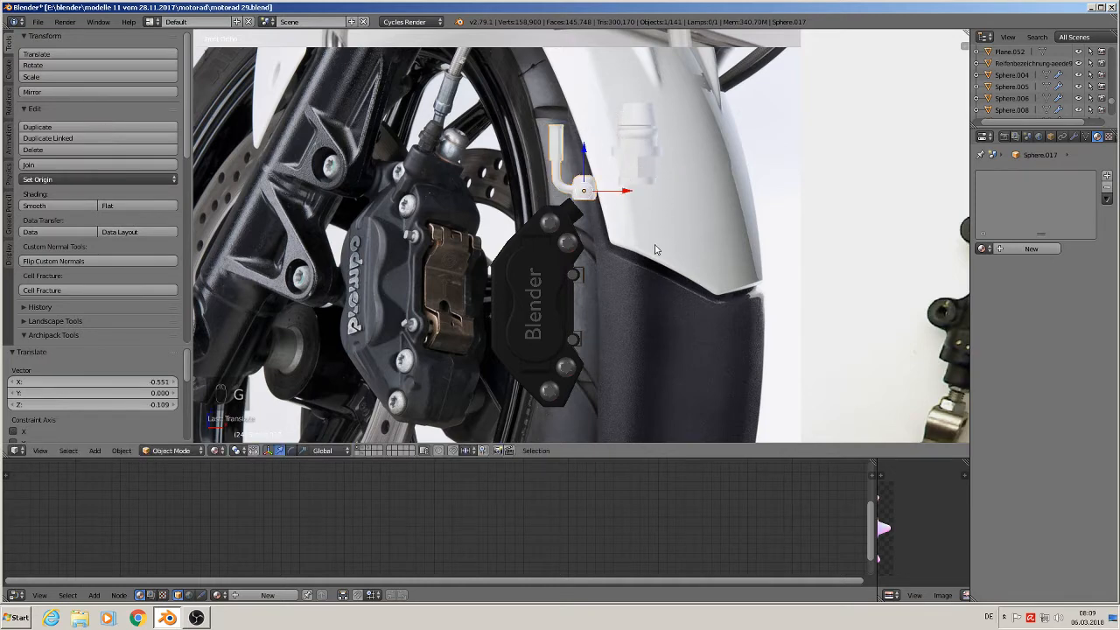
- Rotate the curved pipe about 48.6° to match the upper port's angle, seat it on the port and scale it to about 0.922
key("r")
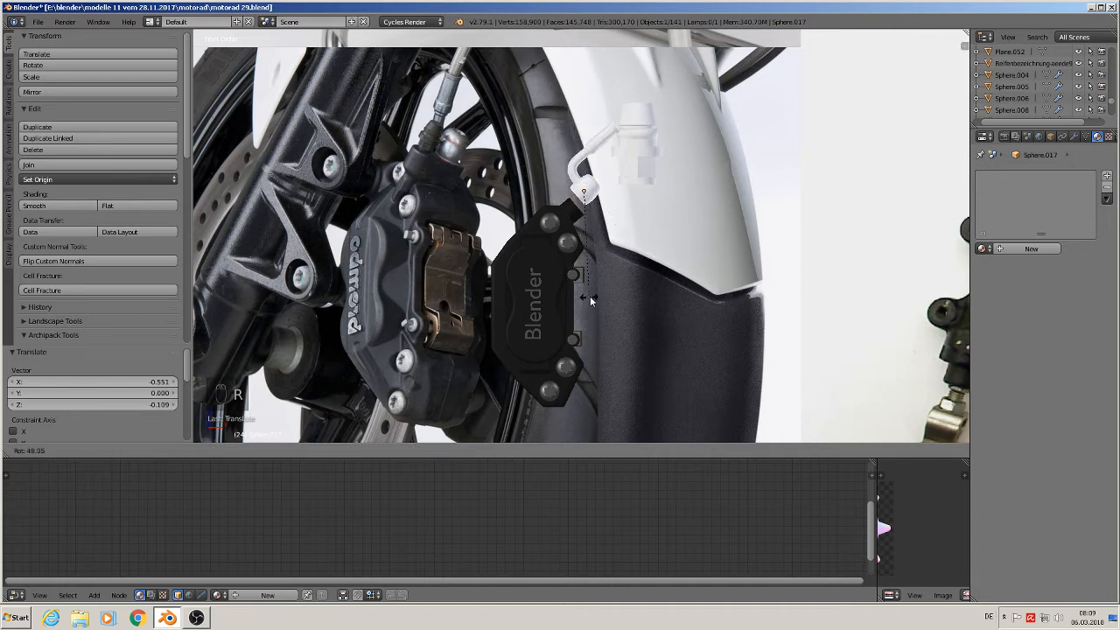
left_click(593, 293)
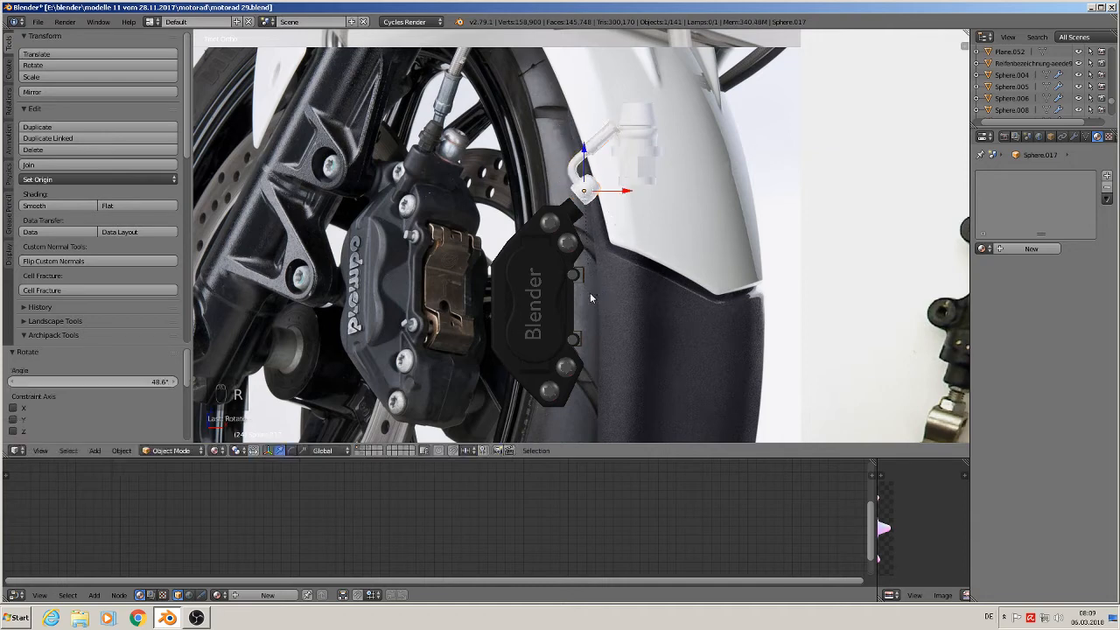
key("g")
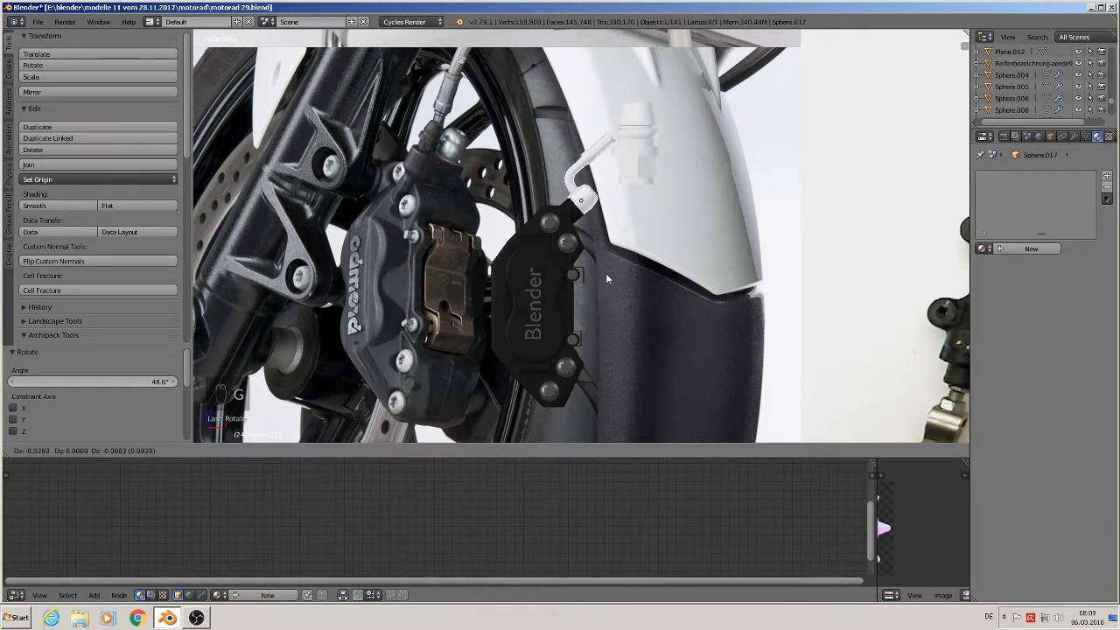
left_click(606, 273)
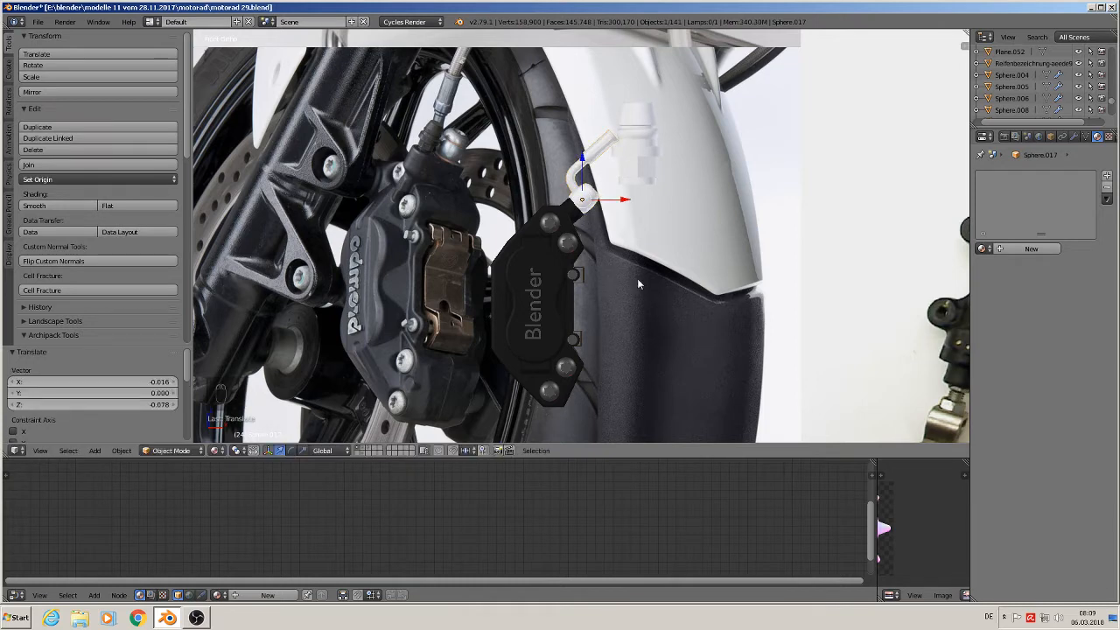
key("s")
left_click(628, 276)
- Move the curved pipe about -0.442 along Y so its rounded cap meets the caliper's upper end
middle_click_drag(625, 276, 561, 224)
scroll(558, 222, "up", 6)
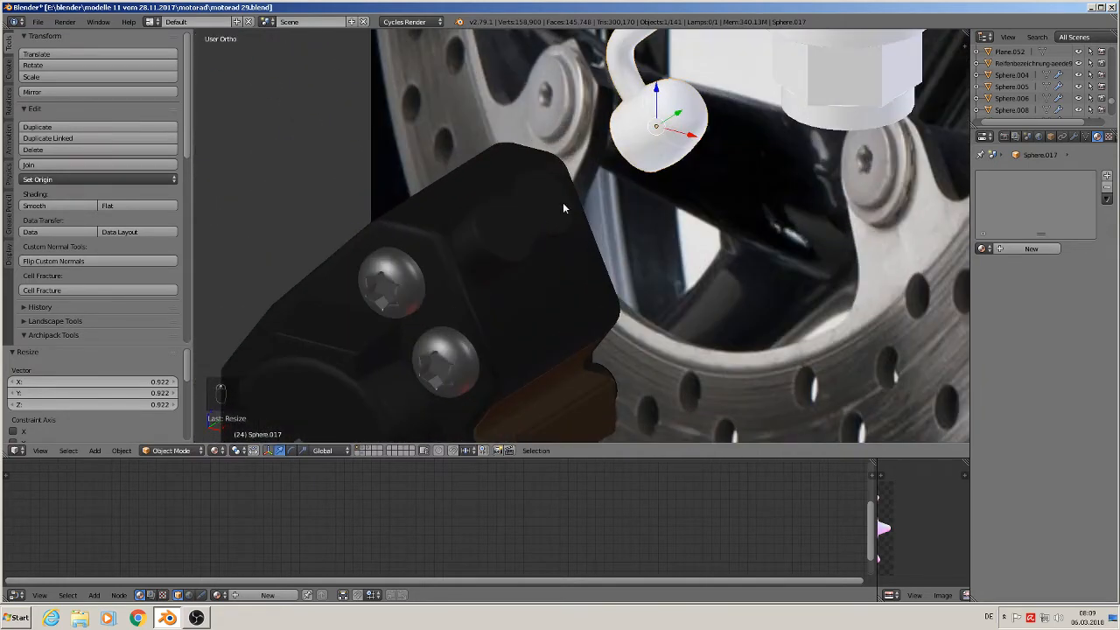
key("g")
key("y")
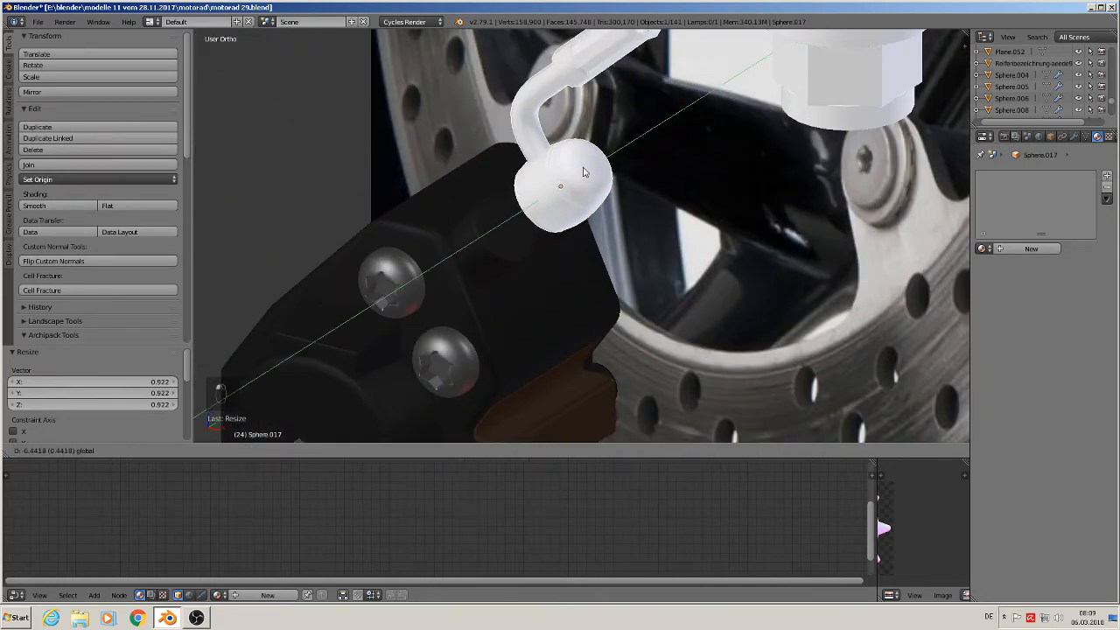
left_click(560, 207)
scroll(493, 237, "down", 3)
middle_click_drag(633, 193, 739, 136)
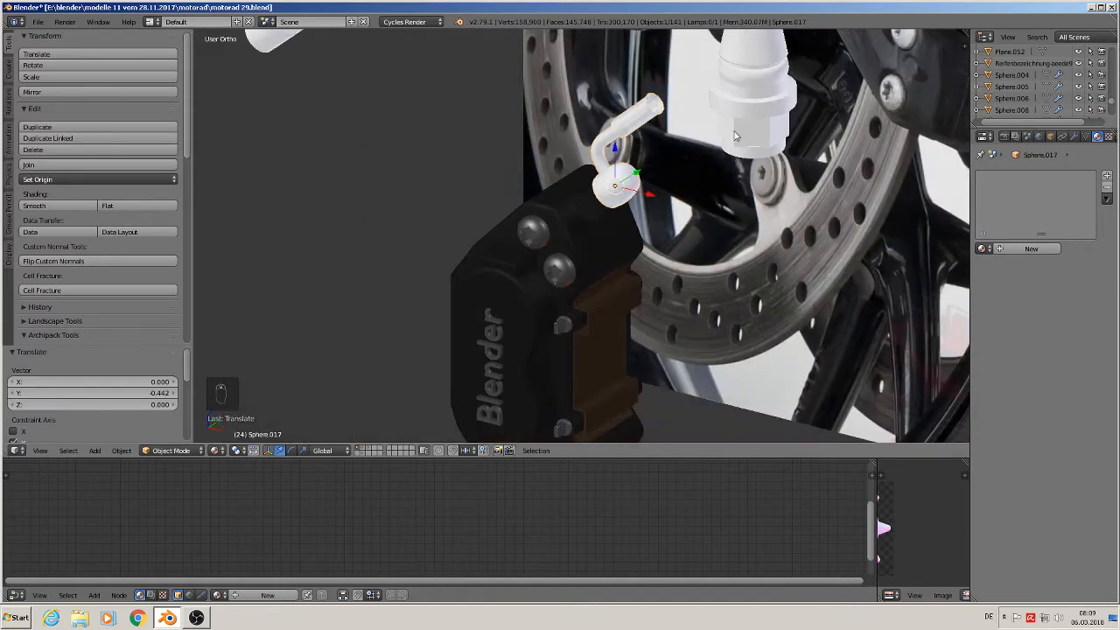
- Scale the ribbed fitting to about 0.309 and move it in front view onto the caliper's upper port beside the curved pipe
left_click(755, 151)
key("KP_1")
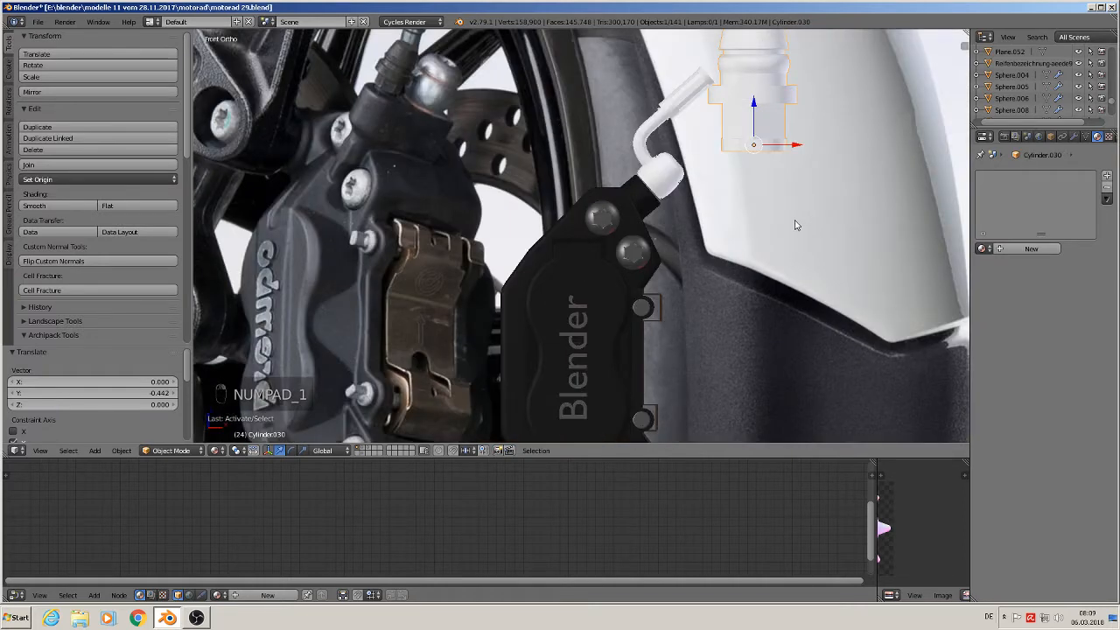
scroll(791, 225, "down", 3)
scroll(810, 237, "up", 1)
key("s")
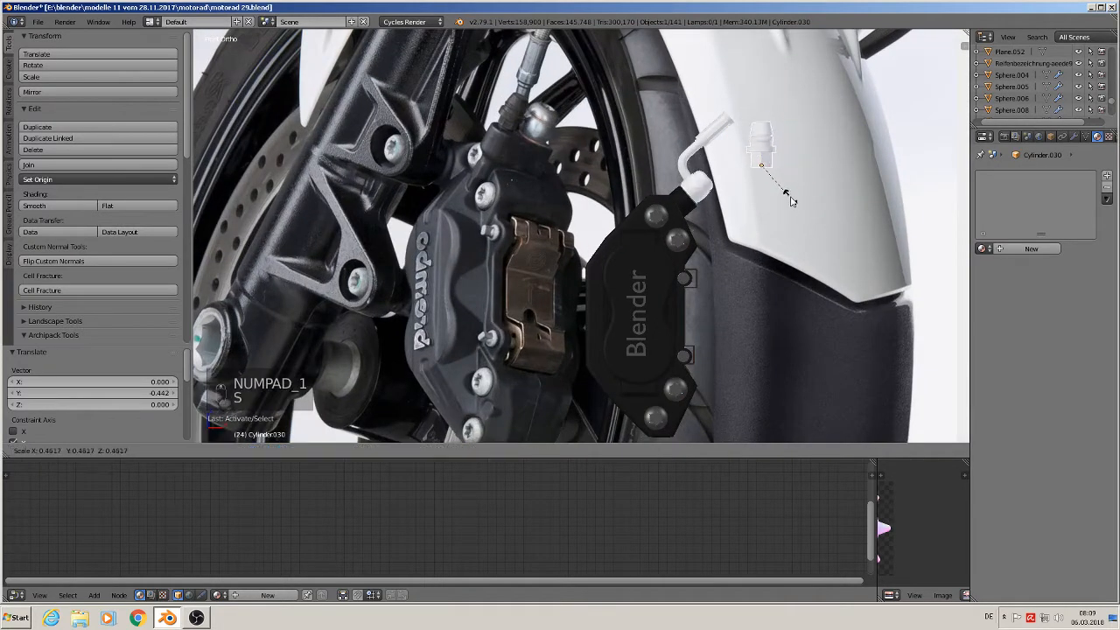
left_click(784, 189)
key("g")
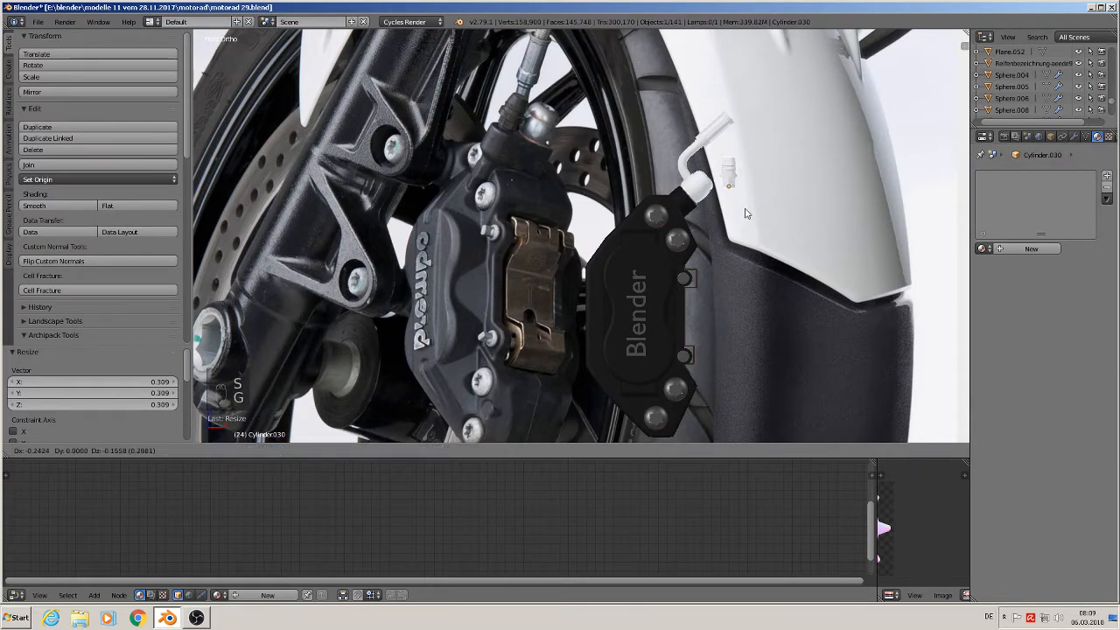
left_click(702, 224)
- Move the ribbed fitting along Y onto the caliper's upper end beside the pipe's cap and raise it about 0.036 in Z
middle_click_drag(701, 228, 591, 256)
left_click(723, 195)
key("g")
key("y")
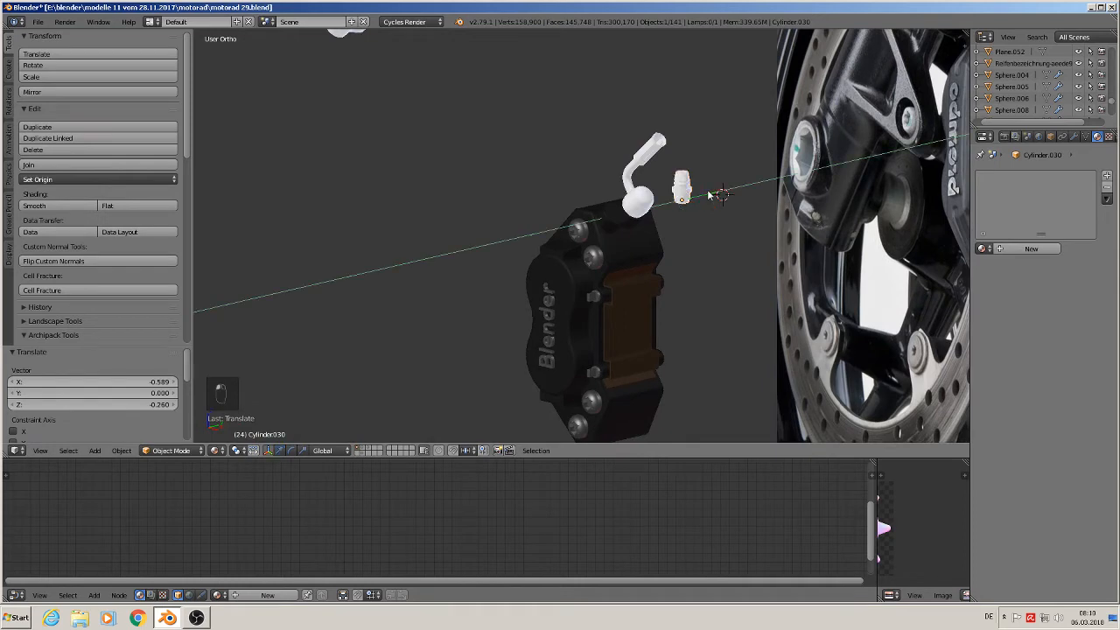
left_click_drag(637, 210, 647, 223)
left_click_drag(615, 181, 615, 180)
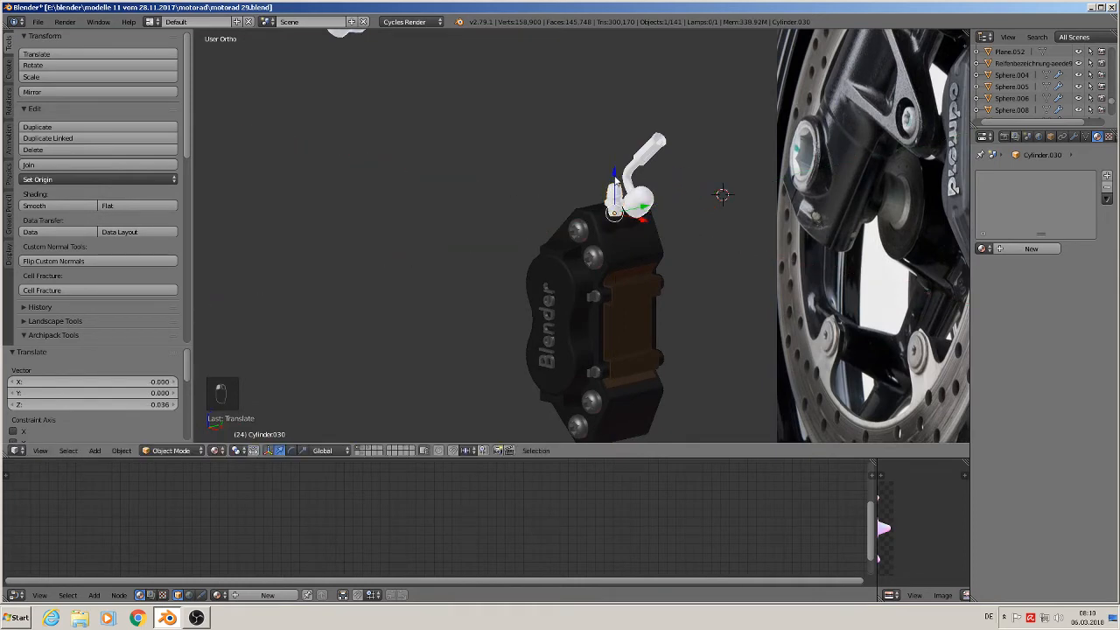
key("KP_1")
scroll(674, 290, "up", 2)
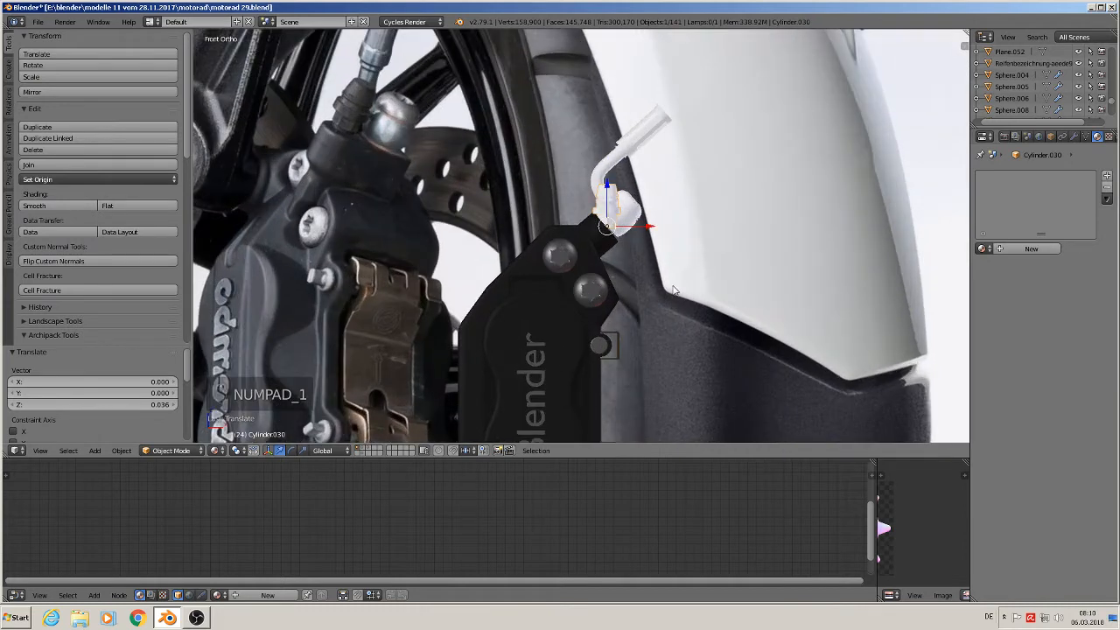
- Rotate the ribbed fitting about 52.7° and then about -4.29° to match the caliper's angled upper port
key("r")
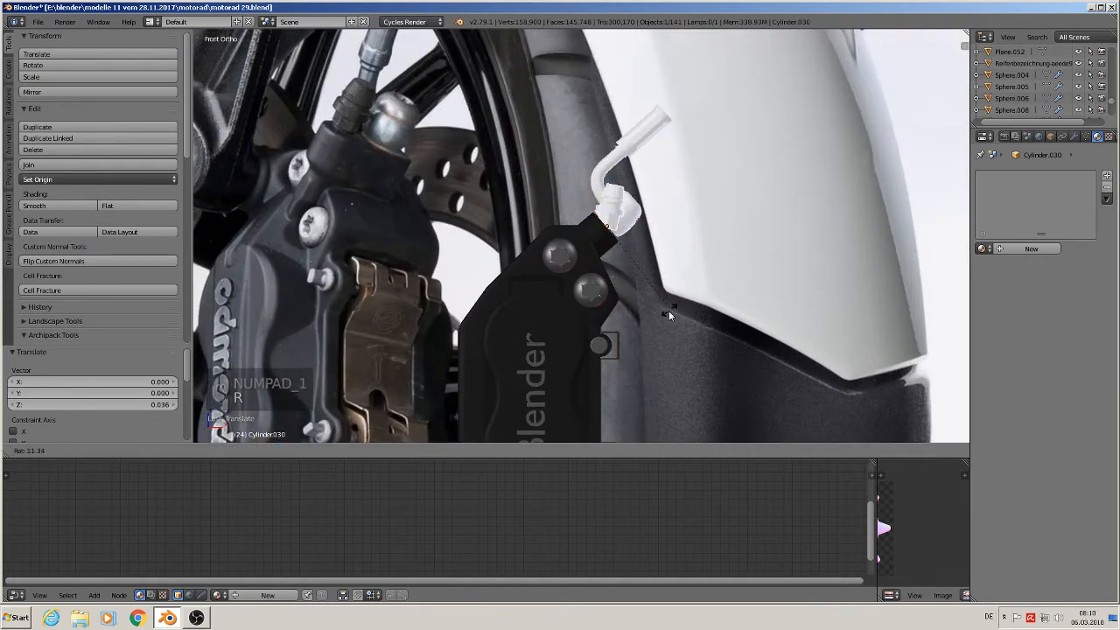
left_click(605, 328)
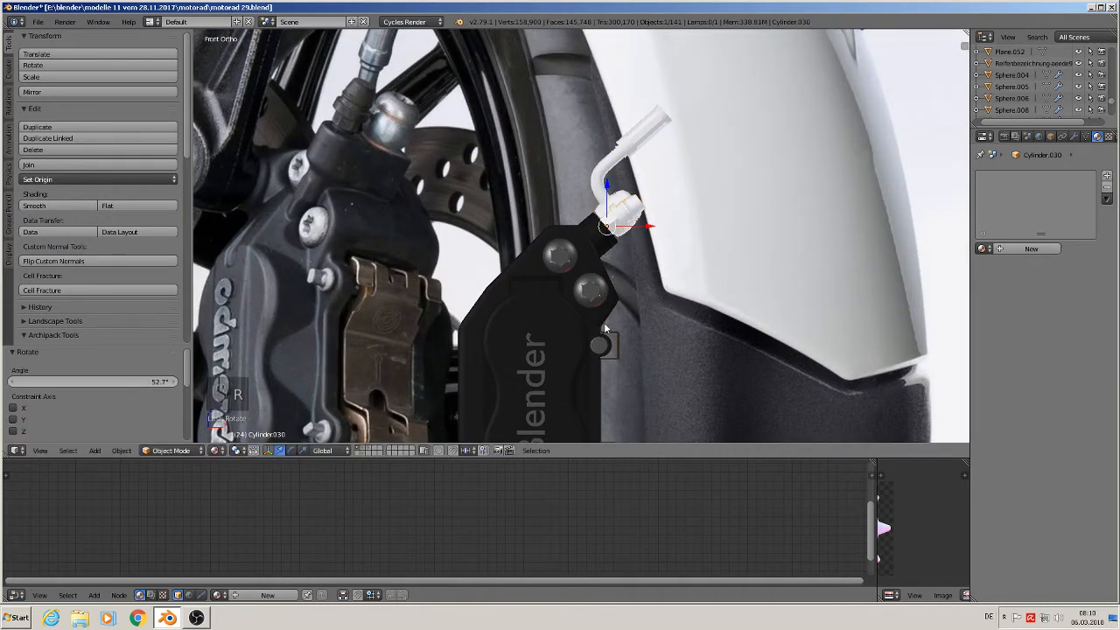
key("r")
left_click(642, 310)
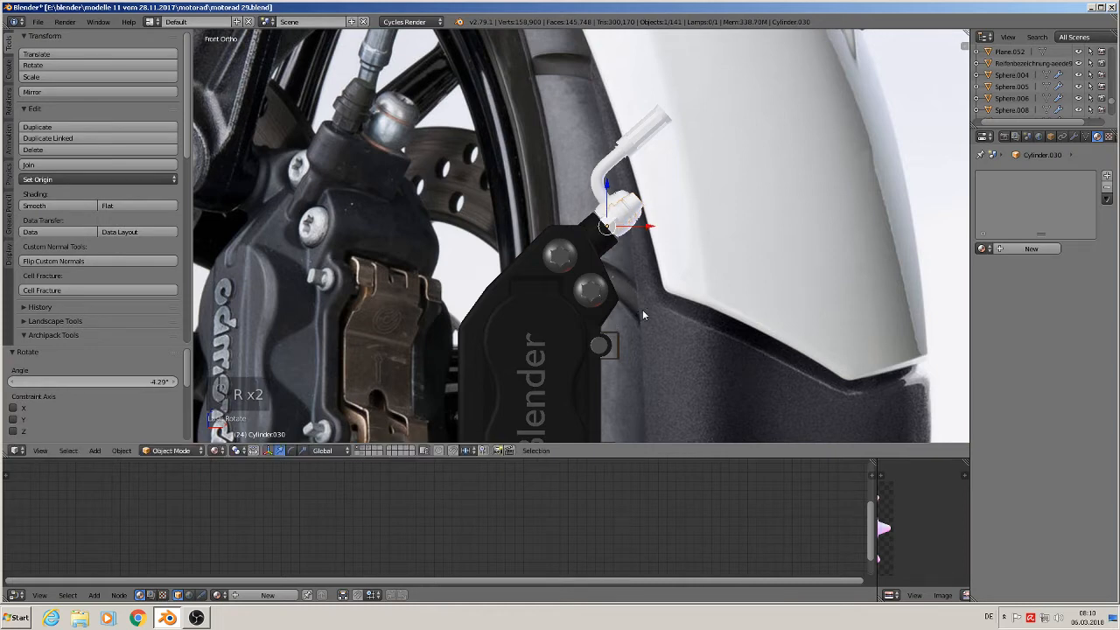
- Move the ribbed fitting about 0.017 along Y on the caliper's upper port and return to front view
scroll(638, 310, "up", 1)
middle_click_drag(636, 315, 655, 199)
left_click_drag(655, 200, 661, 199)
middle_click_drag(661, 200, 725, 229)
key("KP_1")
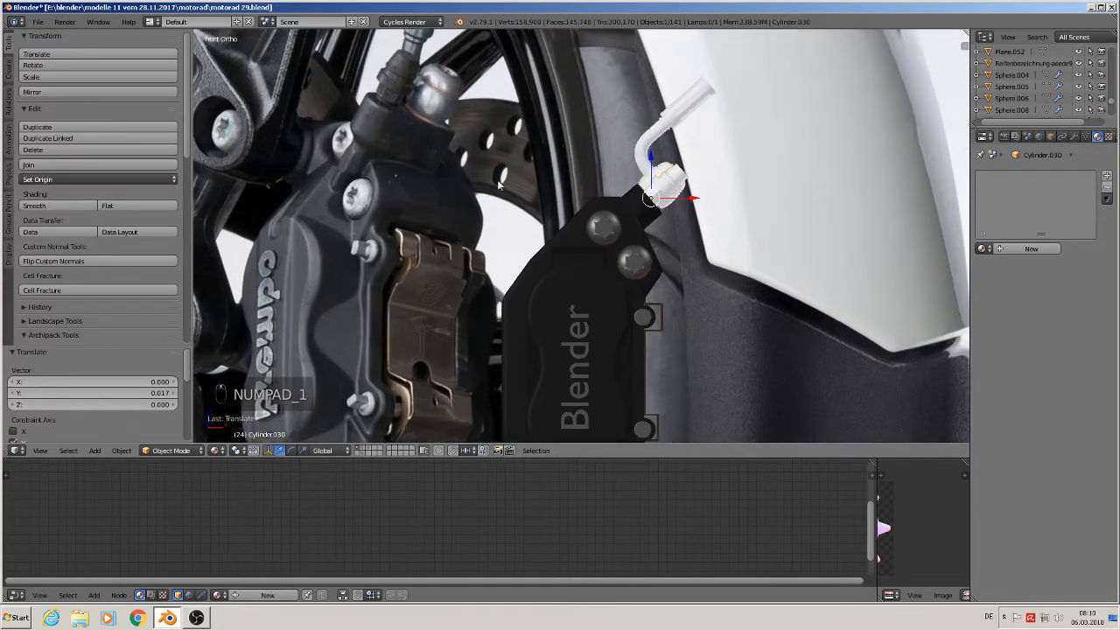
- Compare the fitting with the reference photo's hose connection, add a material slot to it and search the existing materials for "meta"
middle_click_drag(417, 116, 445, 213, "shift")
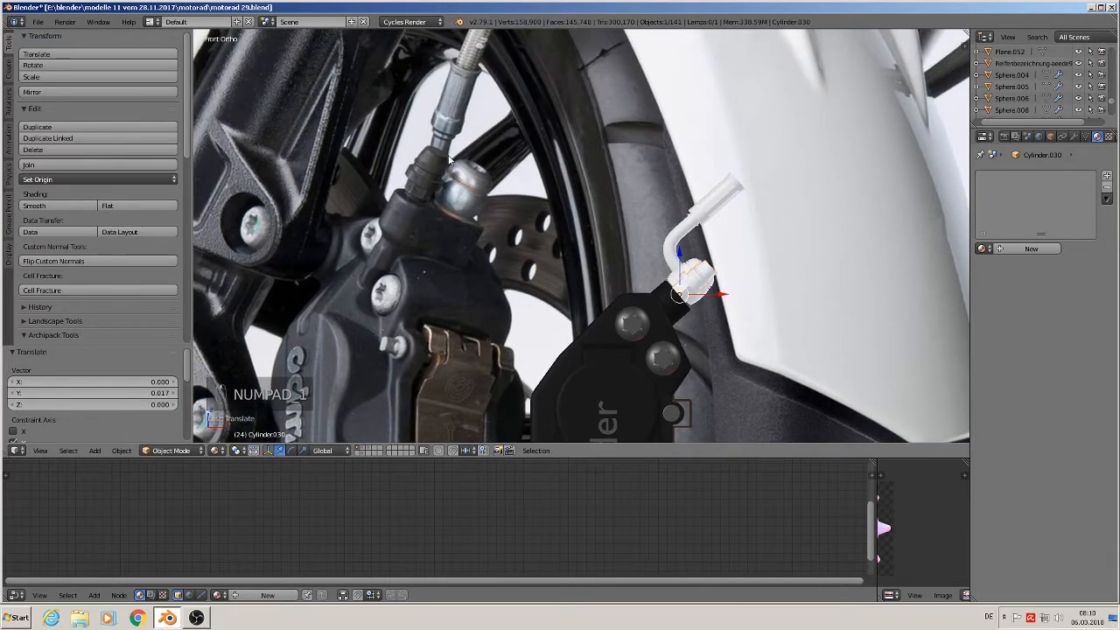
scroll(441, 179, "up", 2)
scroll(472, 212, "down", 2)
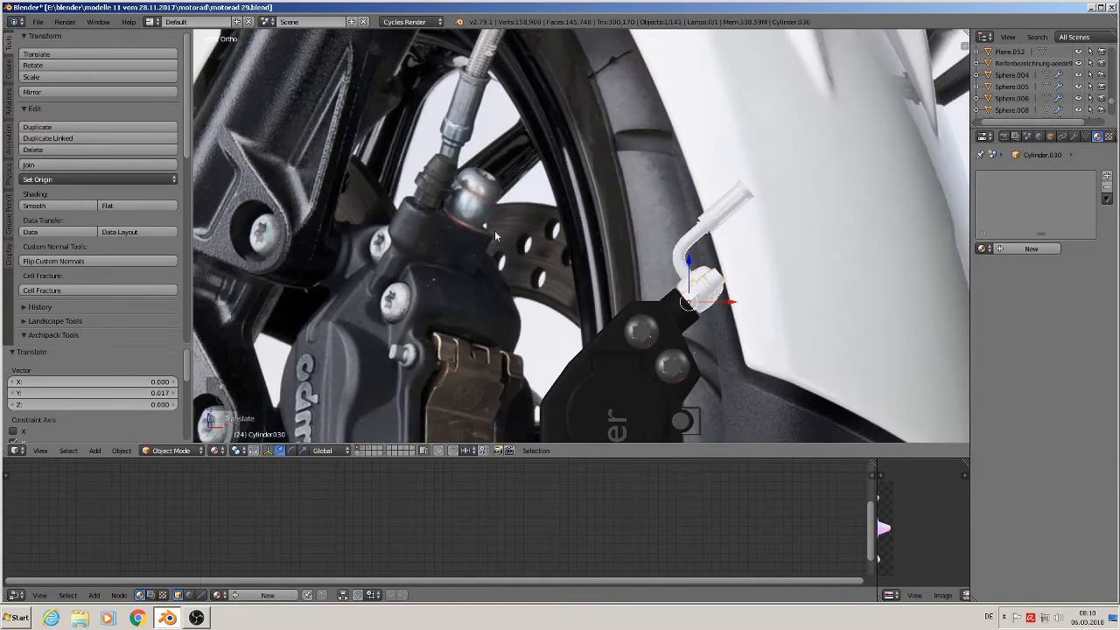
middle_click_drag(494, 232, 368, 139, "shift")
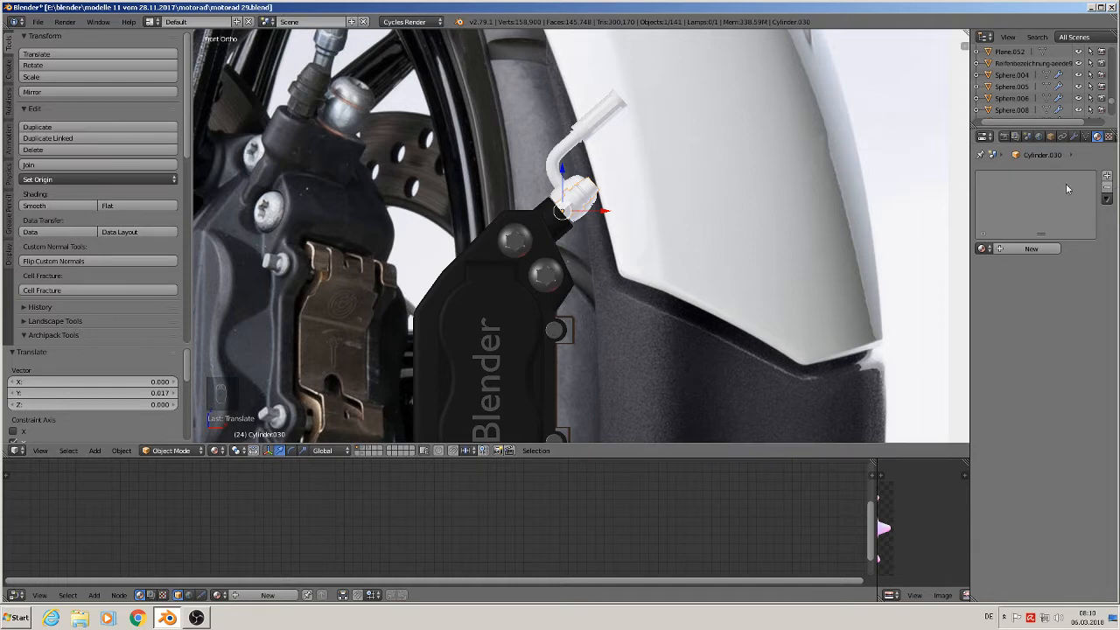
scroll(661, 202, "up", 2)
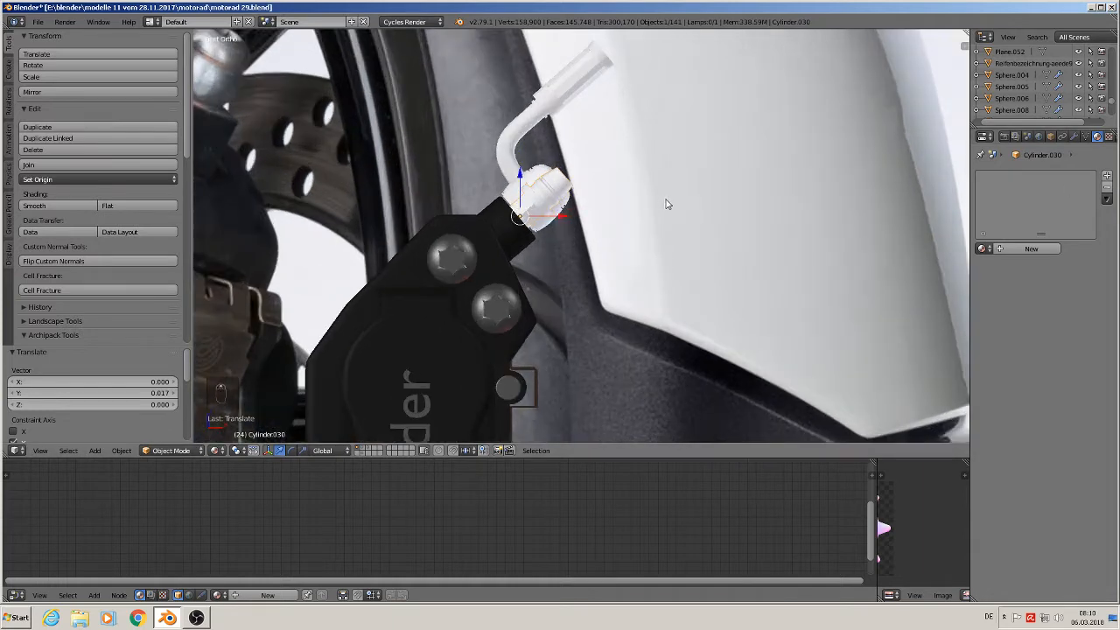
left_click(1107, 177)
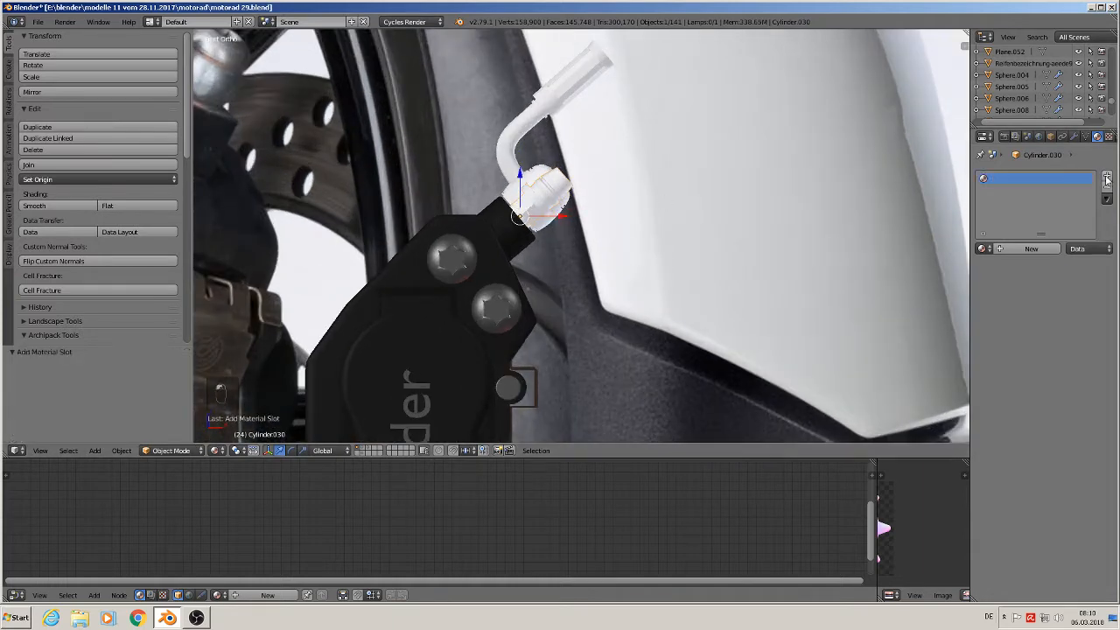
left_click(981, 249)
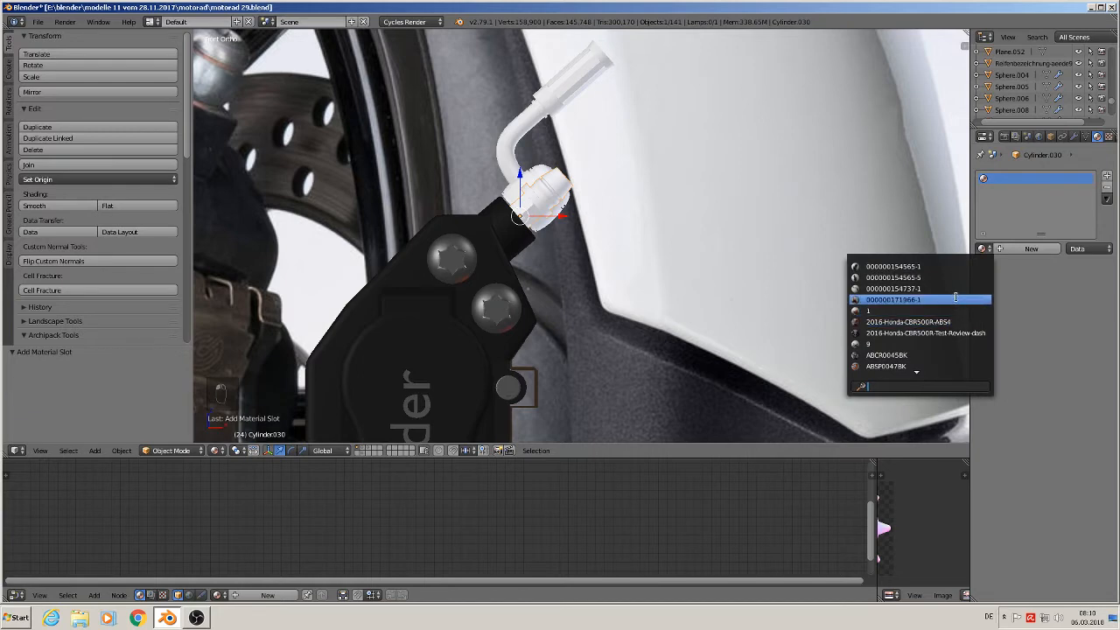
type("meta")
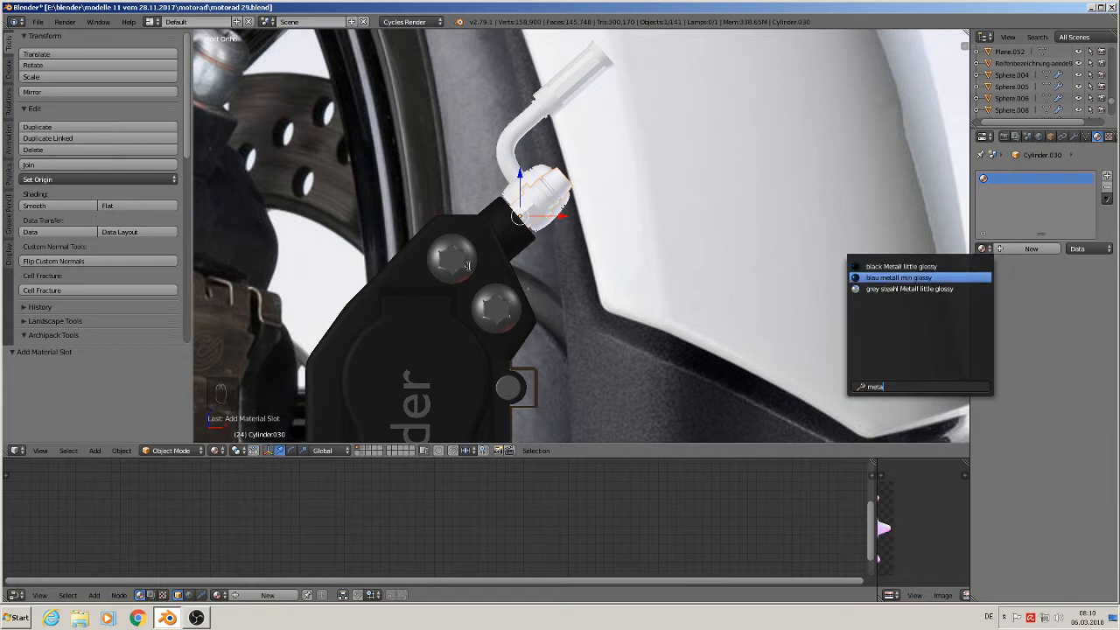
left_click(593, 253)
scroll(516, 259, "down", 2)
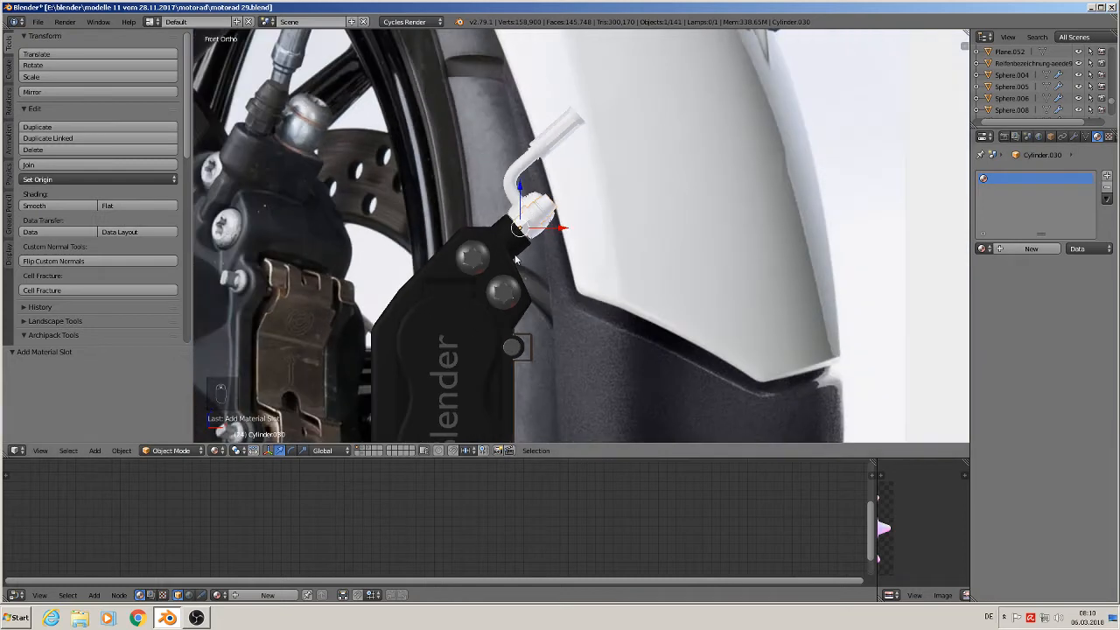
- Create a new material named "black metal rough" in the ribbed fitting's material slot
left_click(1032, 250)
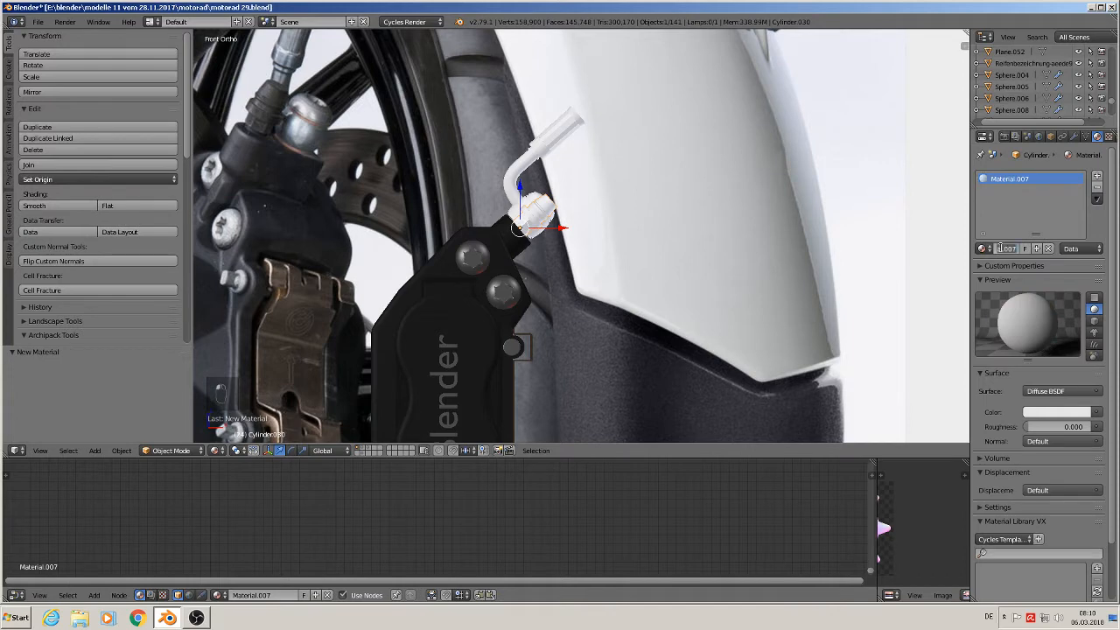
left_click(1000, 248)
type("black metal rough")
key("Return")
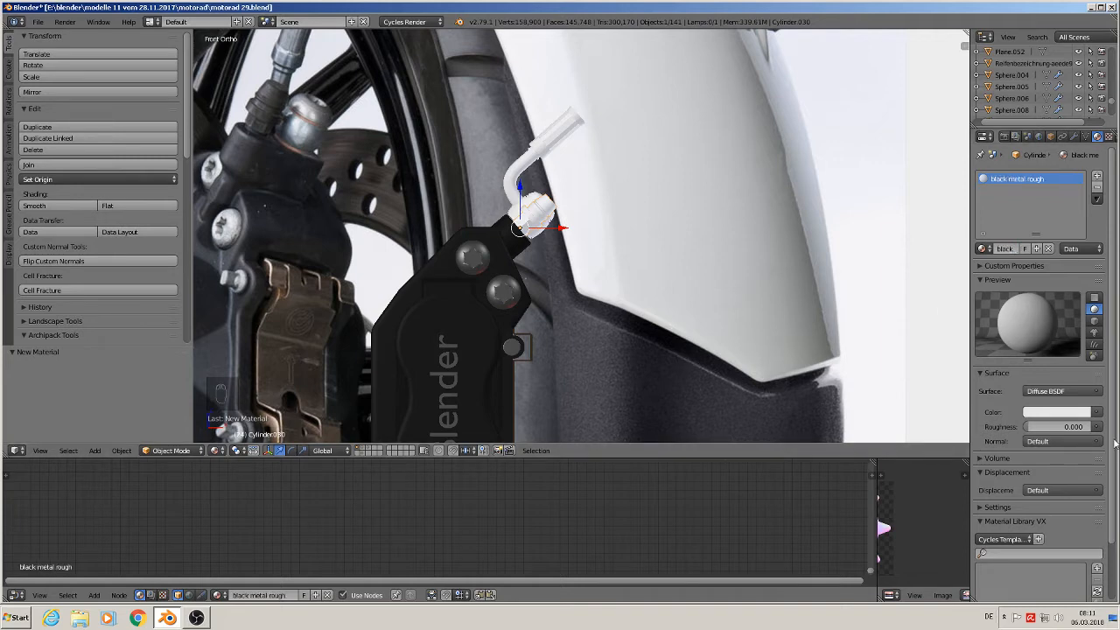
- Switch the black metal rough material to a Principled BSDF shader and set Metallic to 1
left_click(1054, 392)
left_click(998, 274)
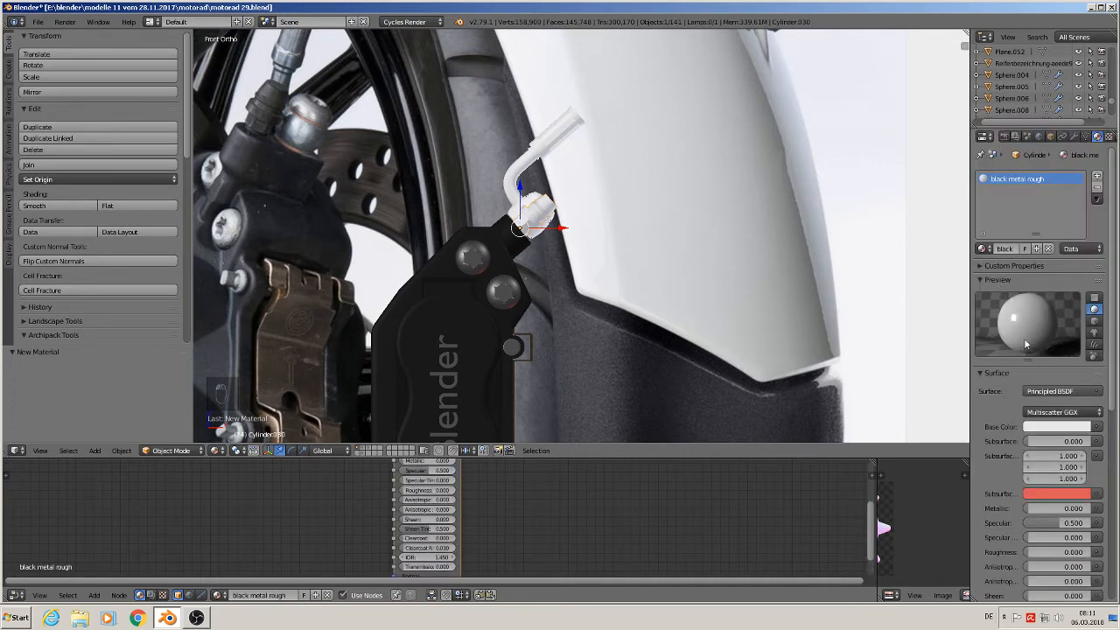
left_click(1055, 508)
type("1")
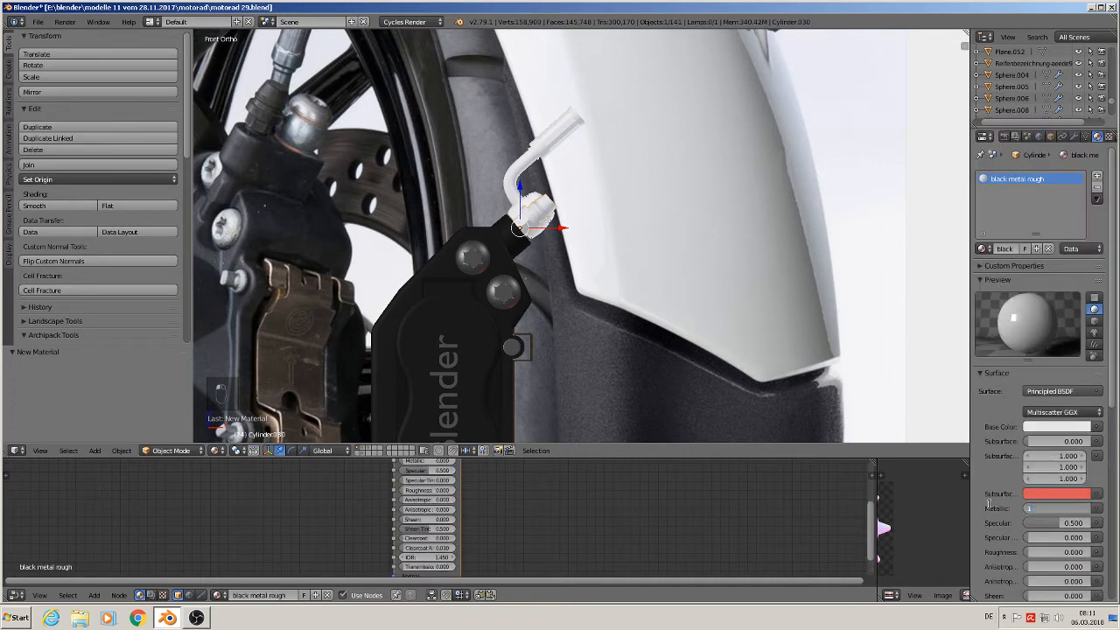
key("Return")
- Darken the black metal rough material's base color to near black and raise its roughness to about 0.88
left_click(1057, 427)
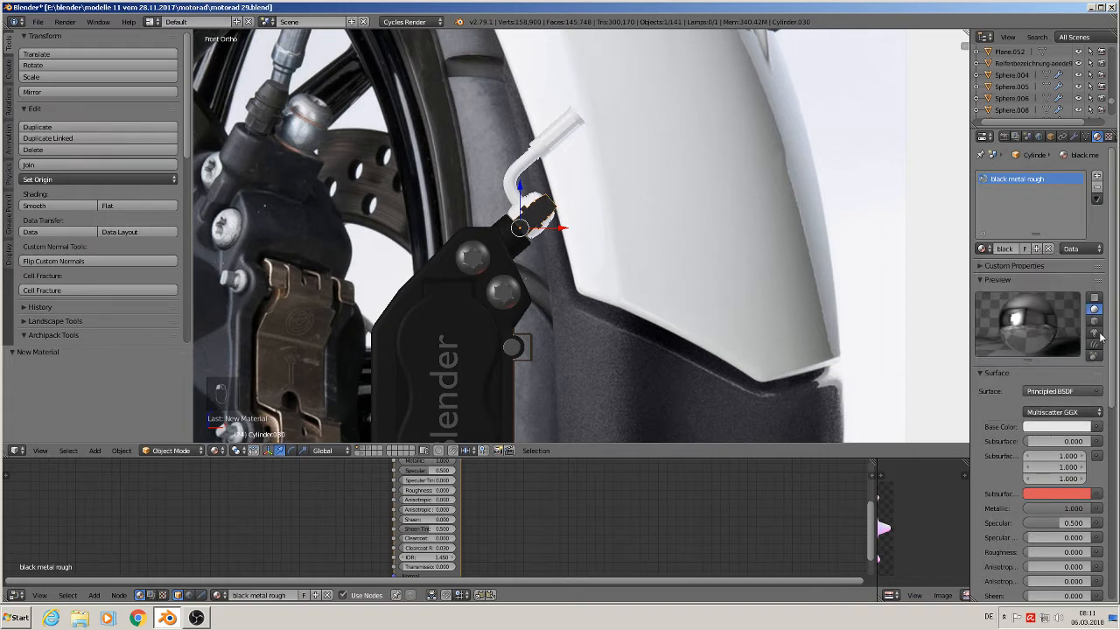
left_click(1040, 428)
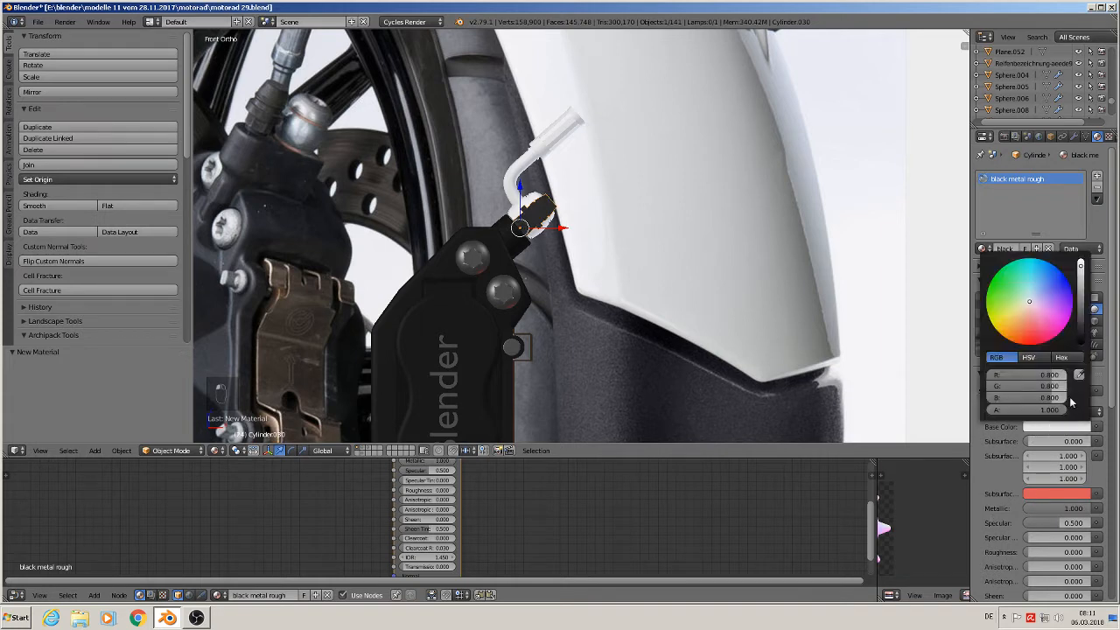
left_click(1083, 343)
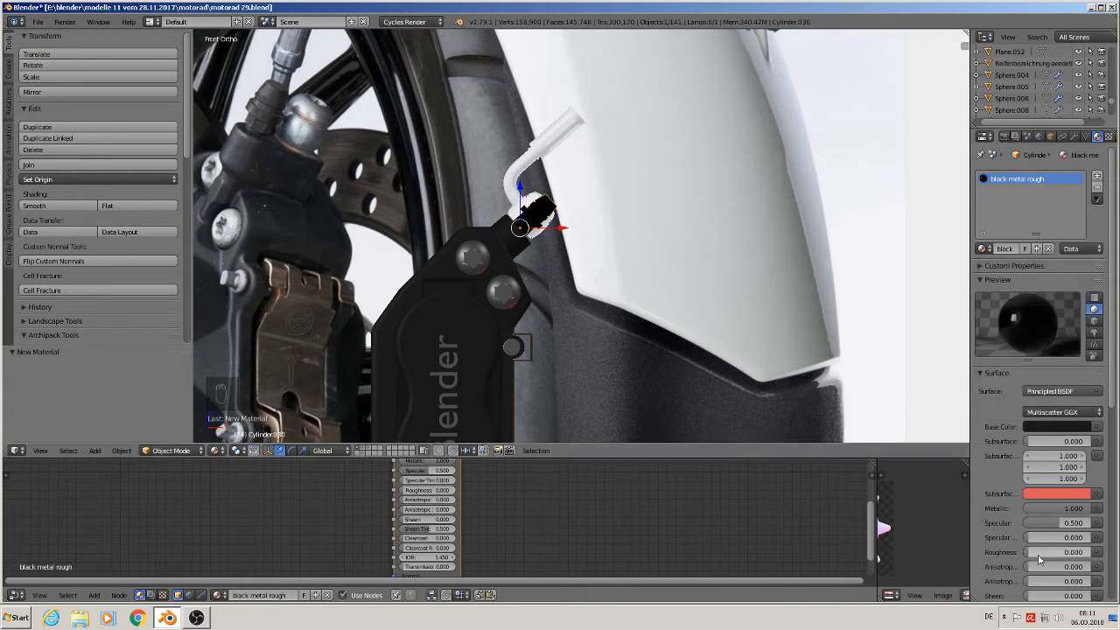
left_click_drag(1039, 558, 1097, 512)
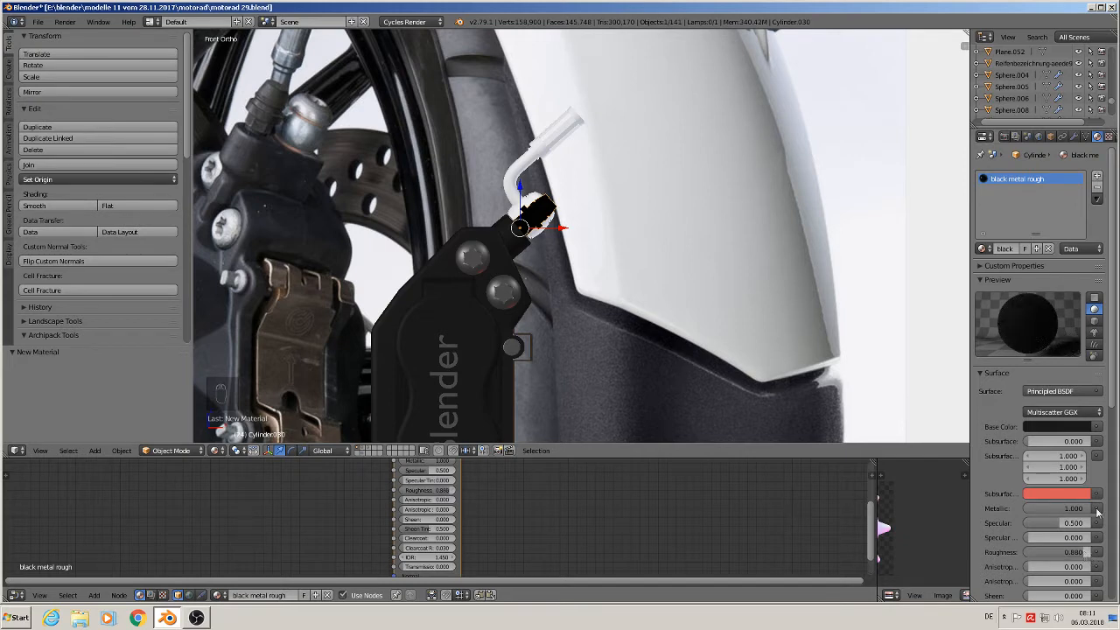
- Add a second material slot to the ribbed fitting with a new material using the Principled BSDF shader
left_click(1097, 175)
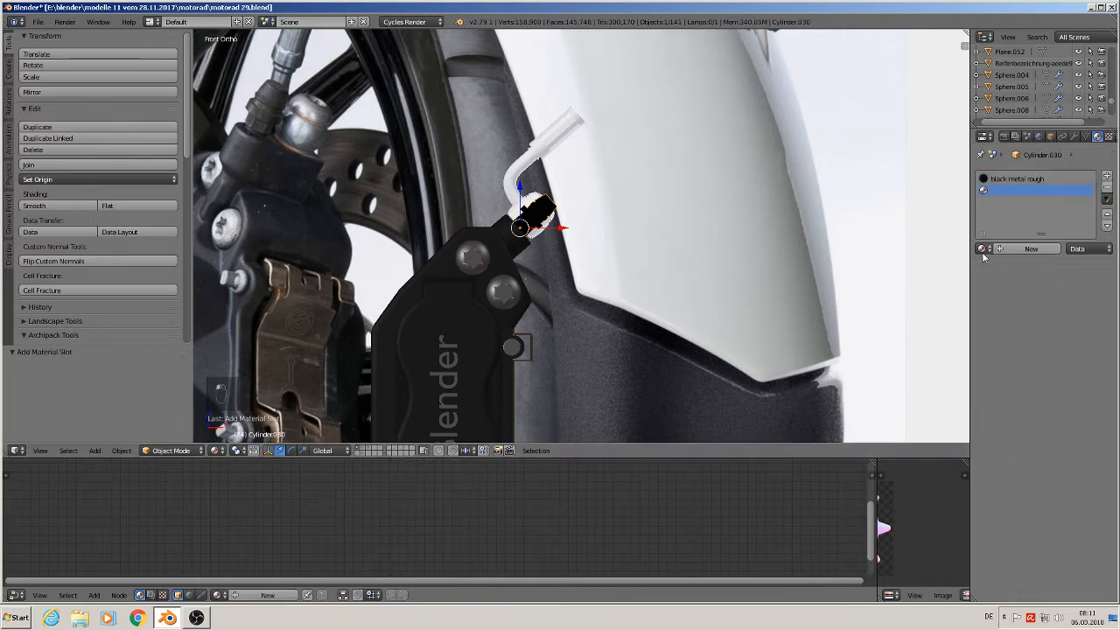
left_click(982, 249)
type("gu")
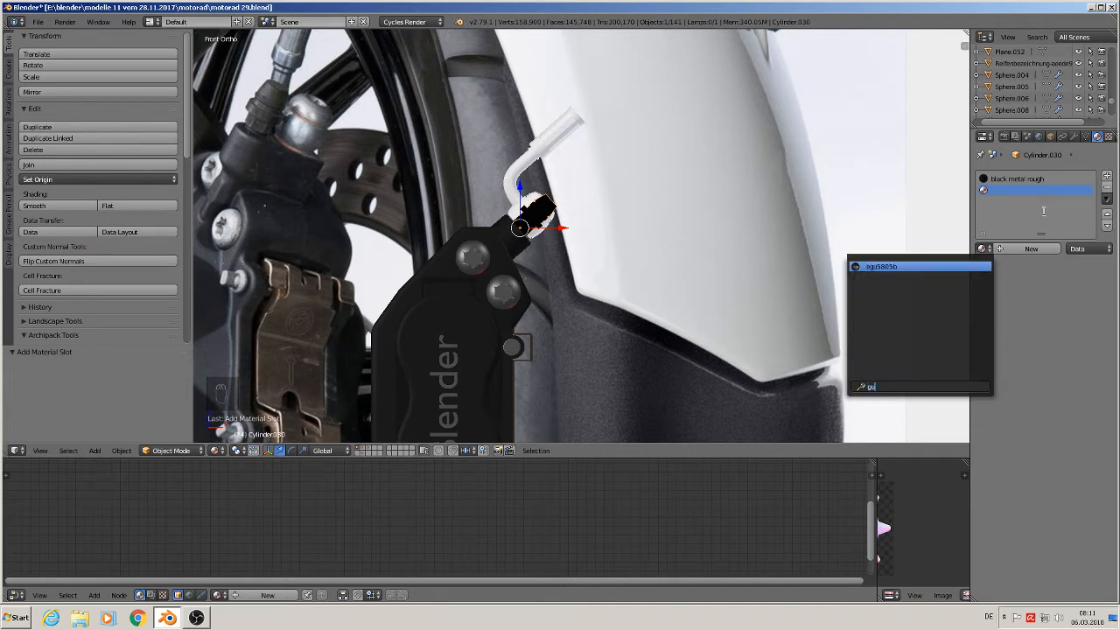
left_click(1031, 249)
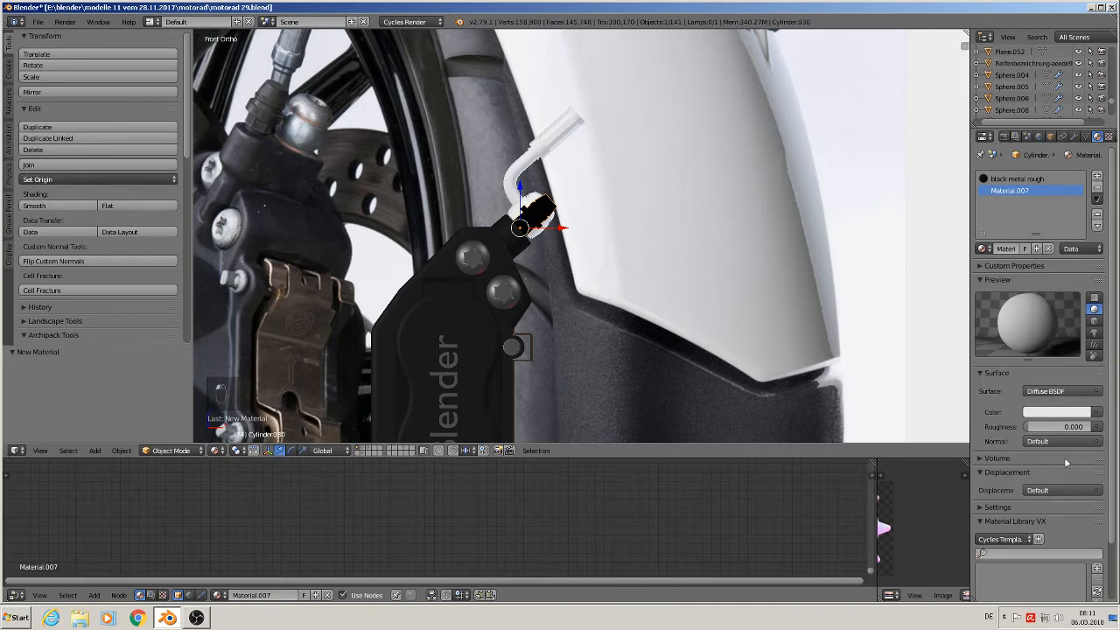
left_click(1059, 391)
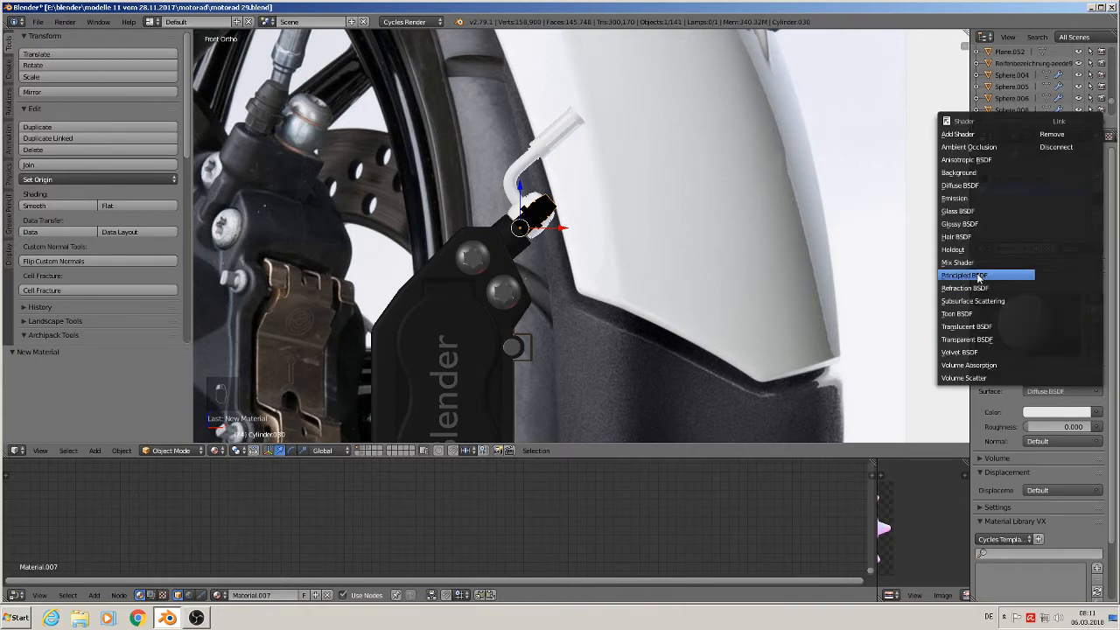
left_click(980, 276)
- Set the second material's base color to near black and its roughness to about 0.574
left_click(1059, 427)
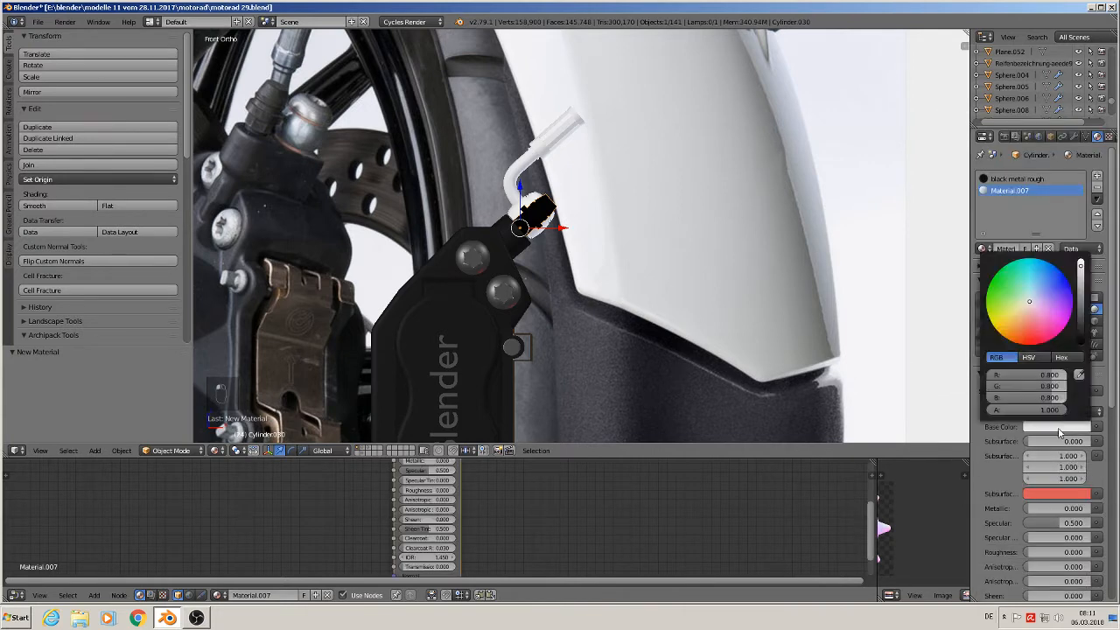
left_click(1082, 341)
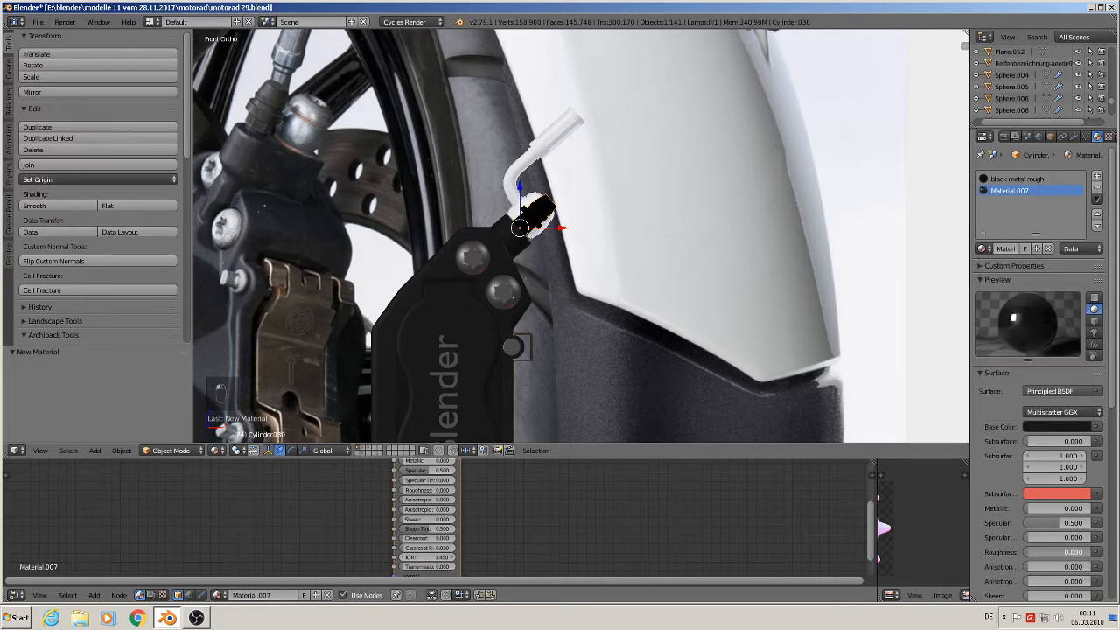
left_click_drag(1042, 552, 1057, 554)
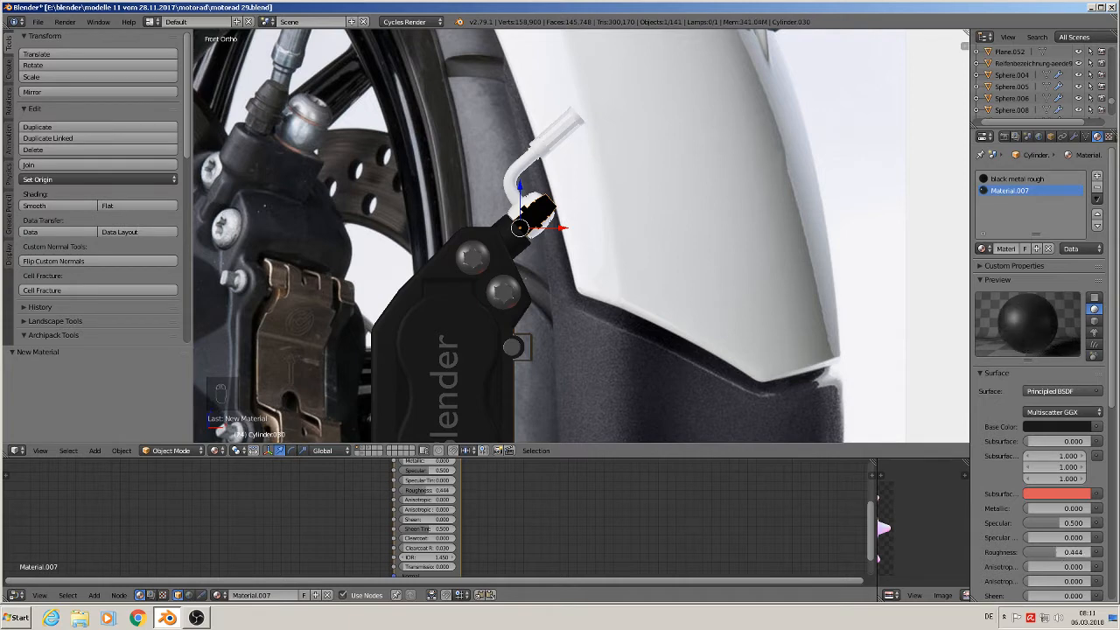
left_click(1061, 553)
key("Return")
left_click_drag(1061, 552, 1066, 553)
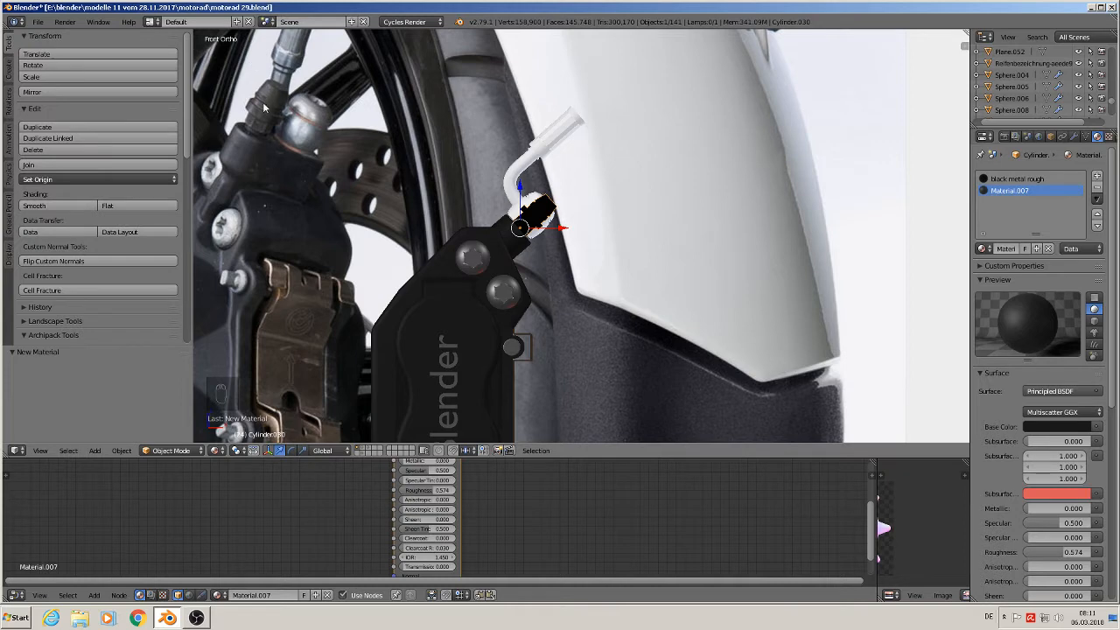
- Open the ribbed fitting's mesh for editing, display it as wireframe and clear its selection
scroll(697, 243, "up", 5)
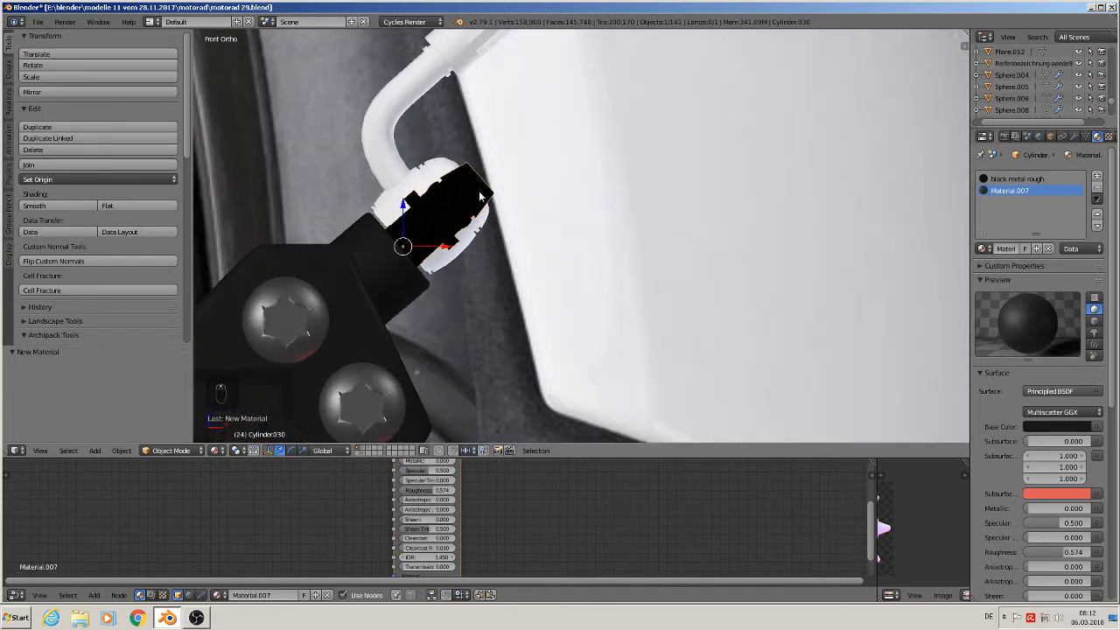
key("Tab")
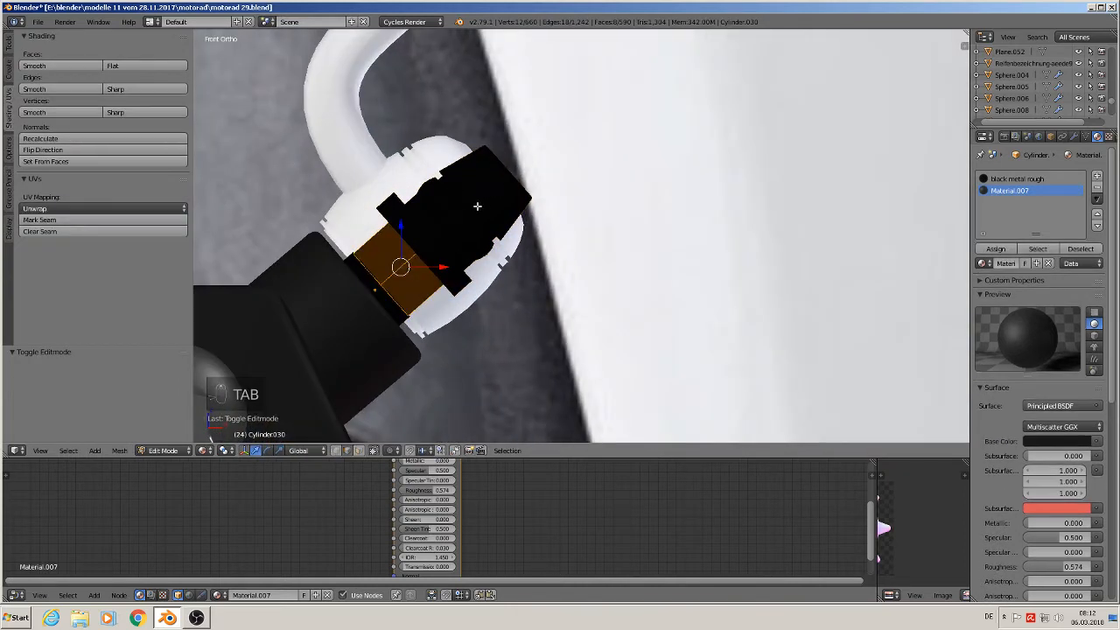
right_click(487, 194, "alt")
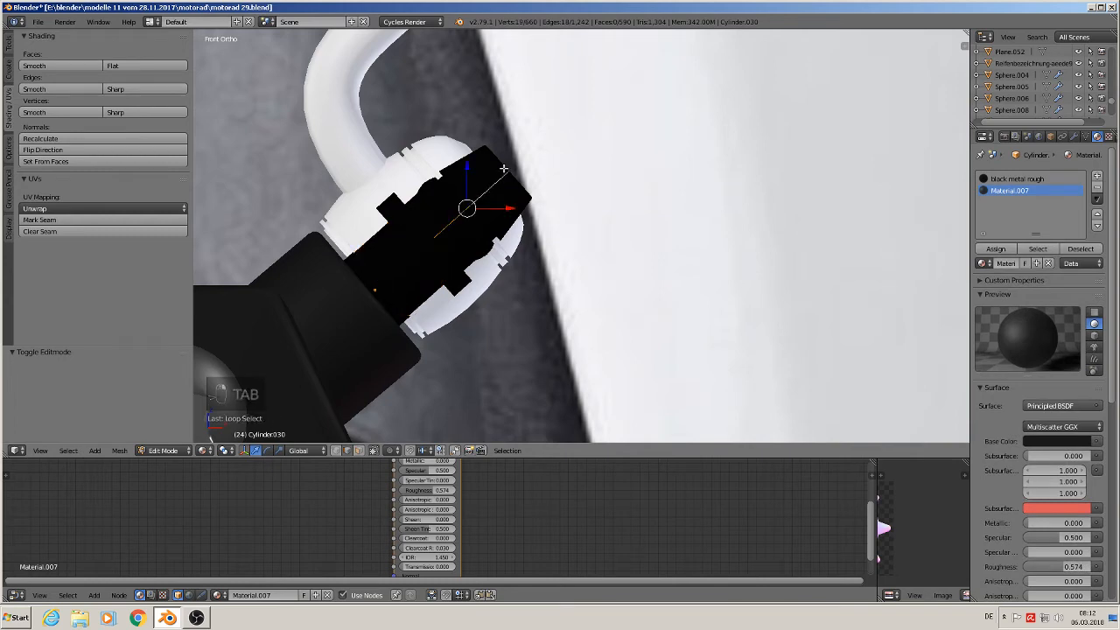
key("z")
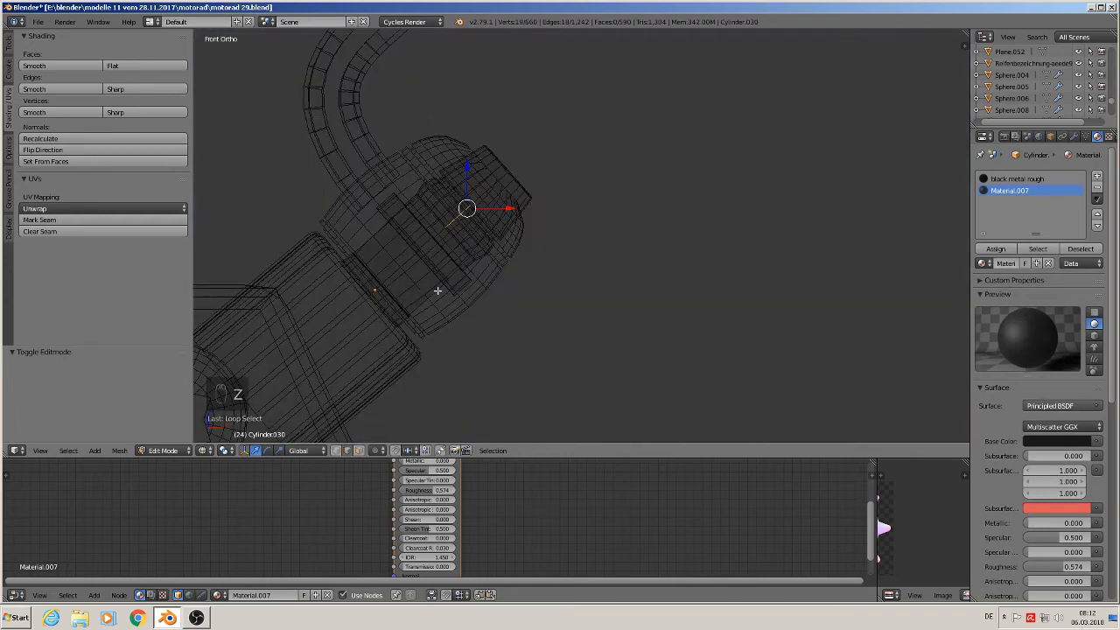
scroll(438, 290, "up", 2)
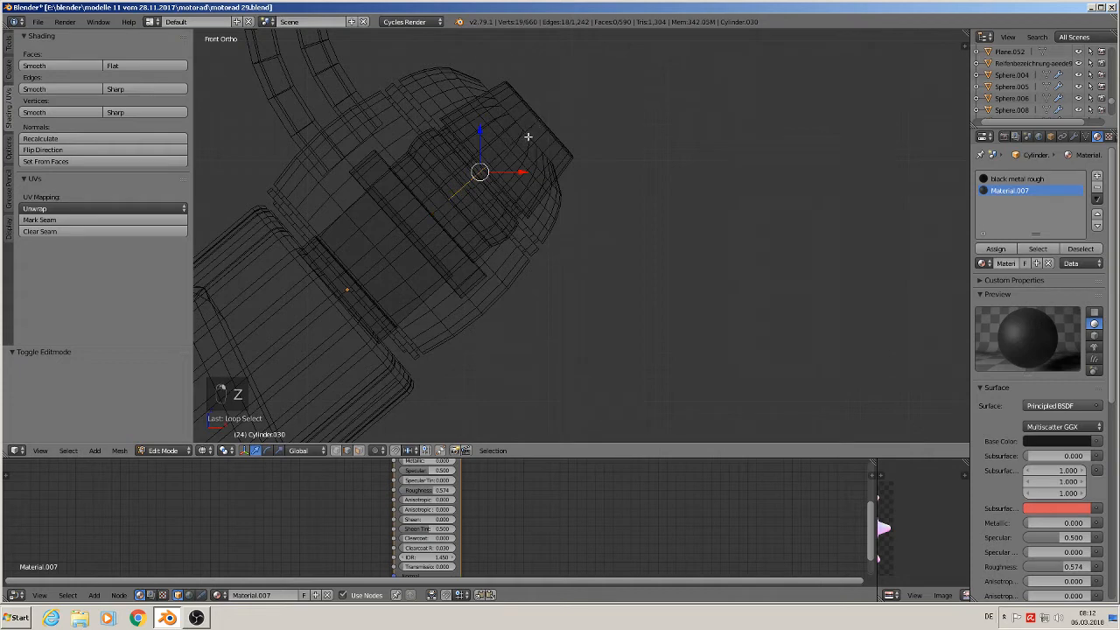
key("a")
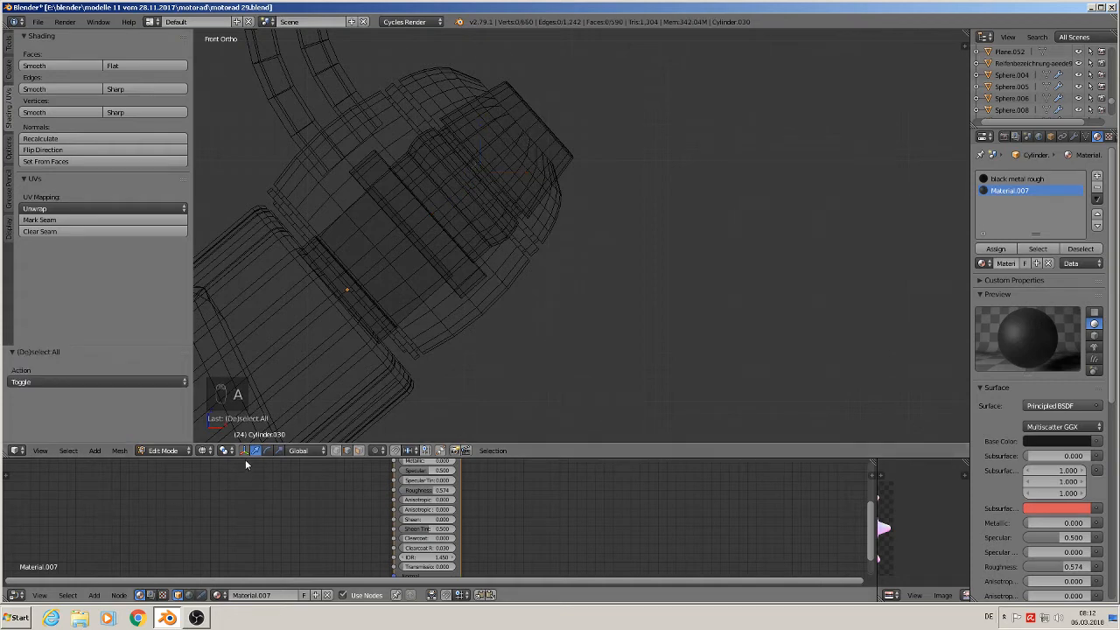
- Select the tapered cap at the fitting's outer end and assign the second material to its faces
right_click(536, 113, "alt")
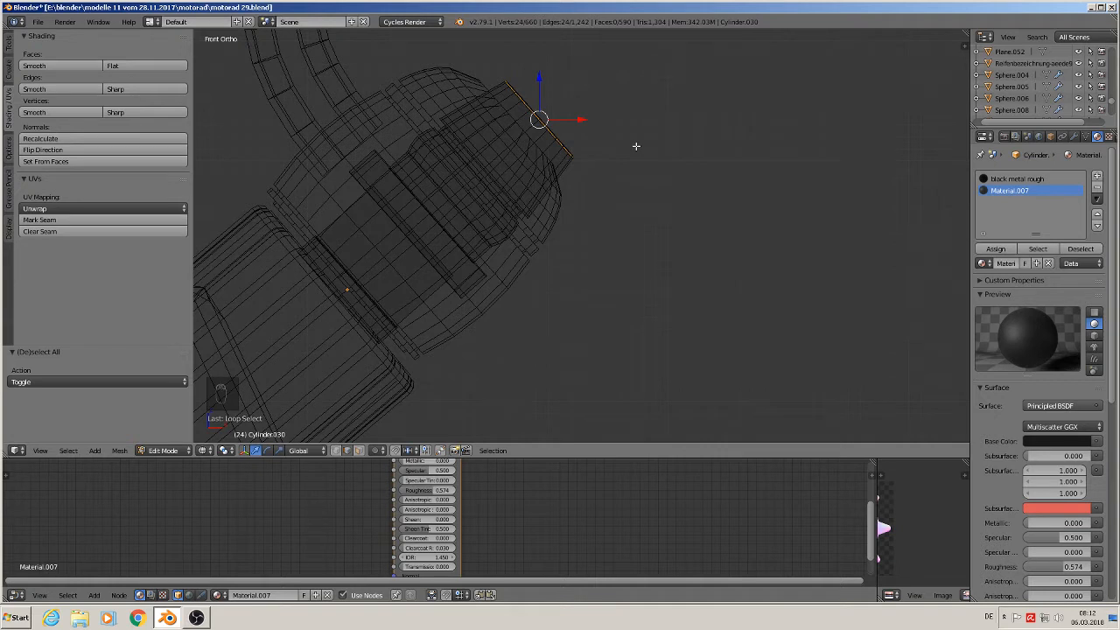
key("ctrl+KP_Add")
key("ctrl+KP_Add")
key("ctrl+KP_Add")
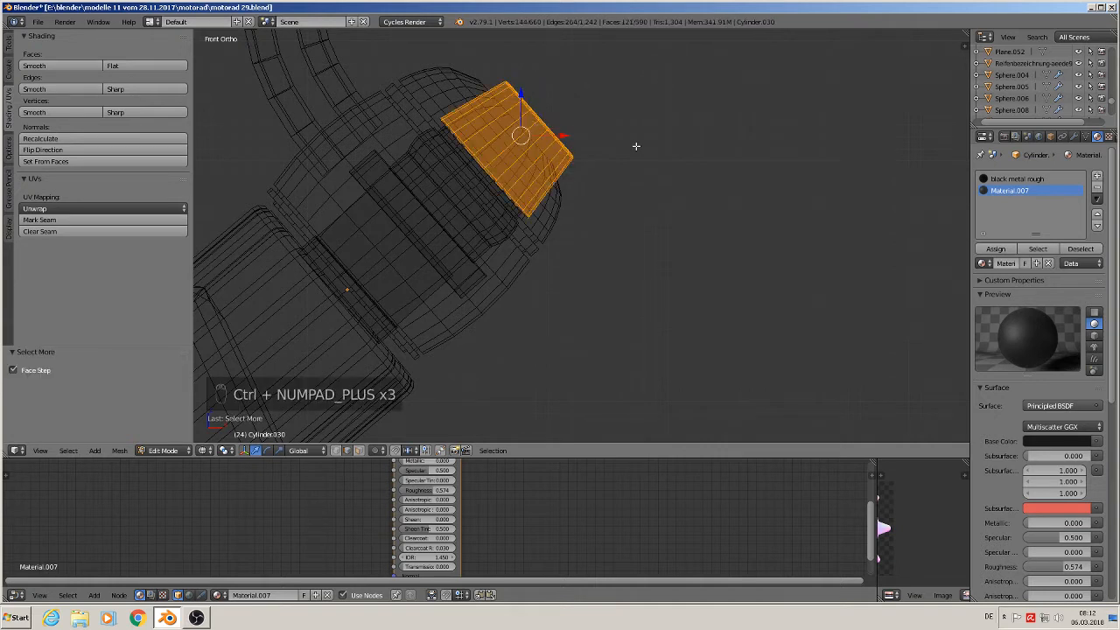
key("ctrl+KP_Add")
key("ctrl+KP_Add")
key("ctrl+KP_Add")
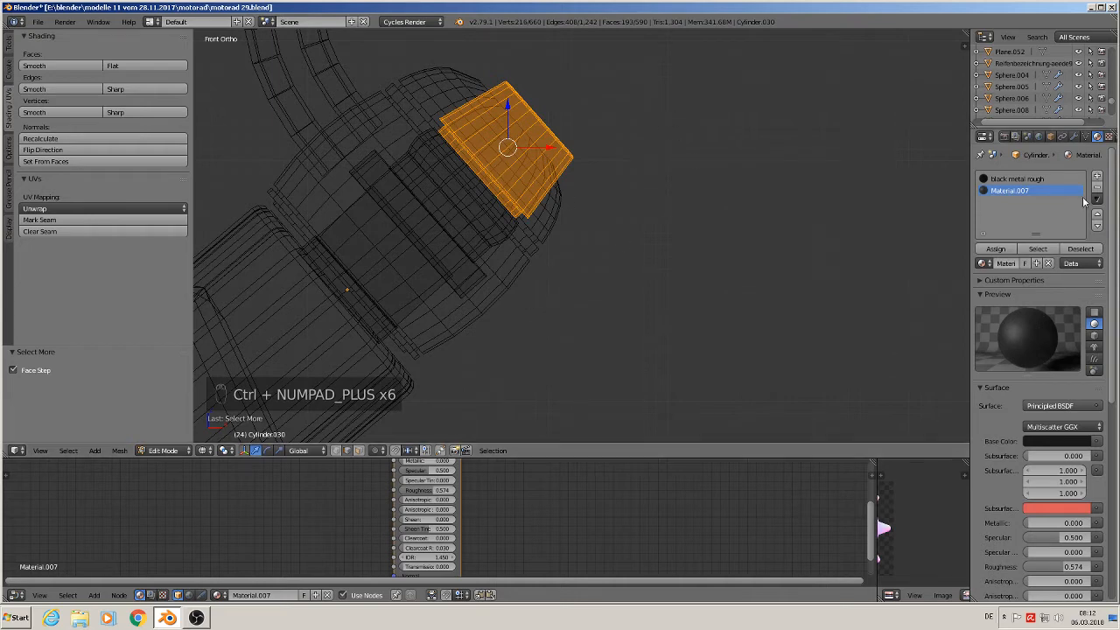
left_click(995, 251)
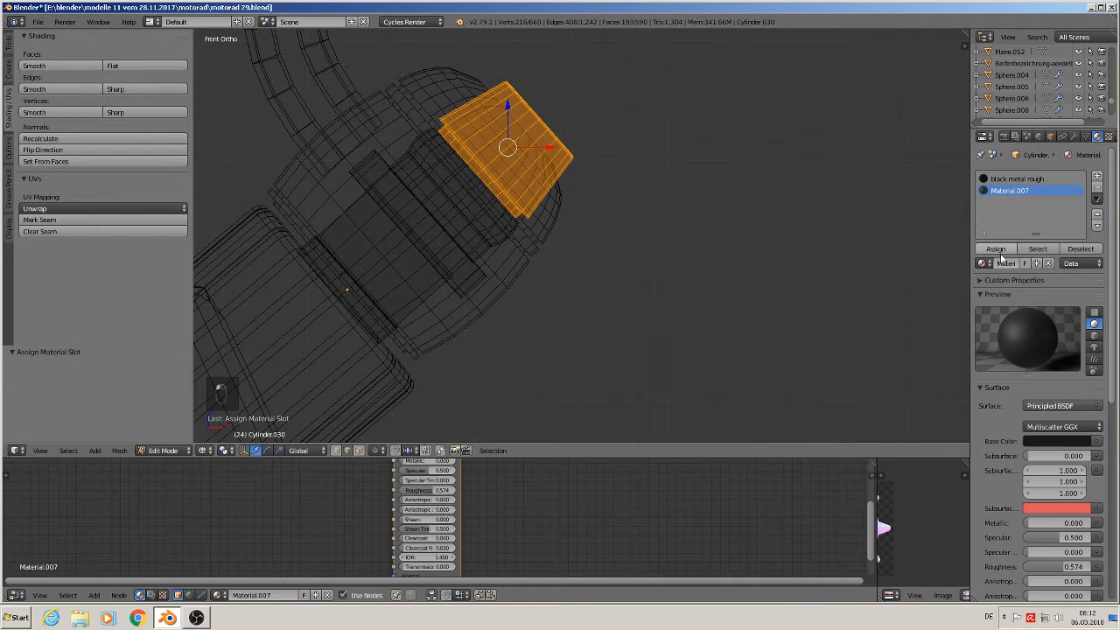
- Rename the second material to "black gummi" and return to object mode with Material viewport shading
left_click(1011, 264)
type("black gummi")
key("Return")
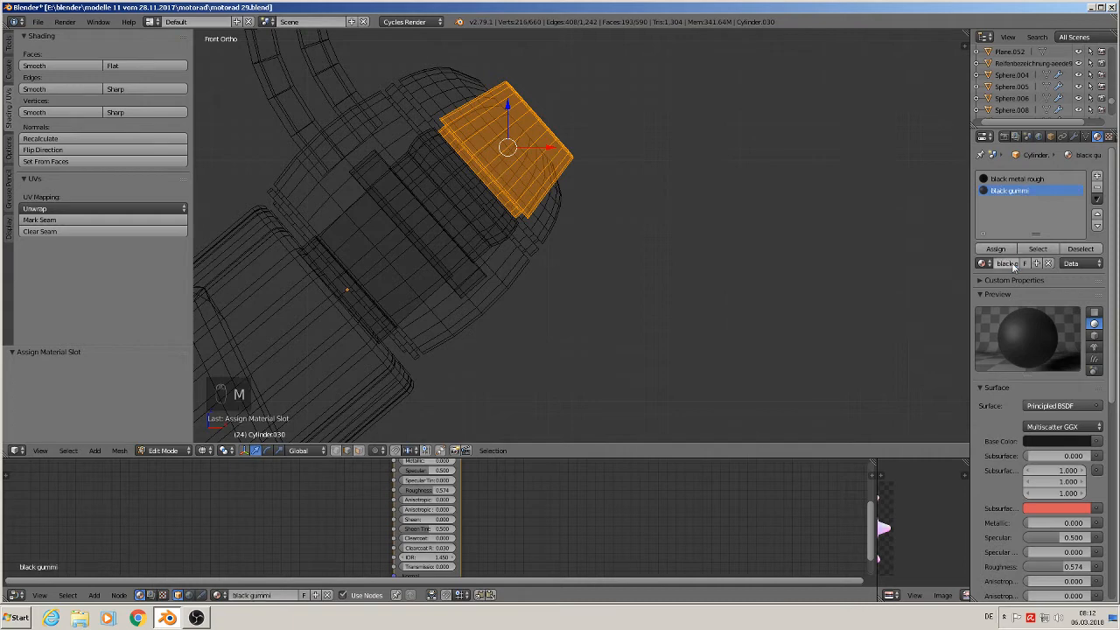
key("Tab")
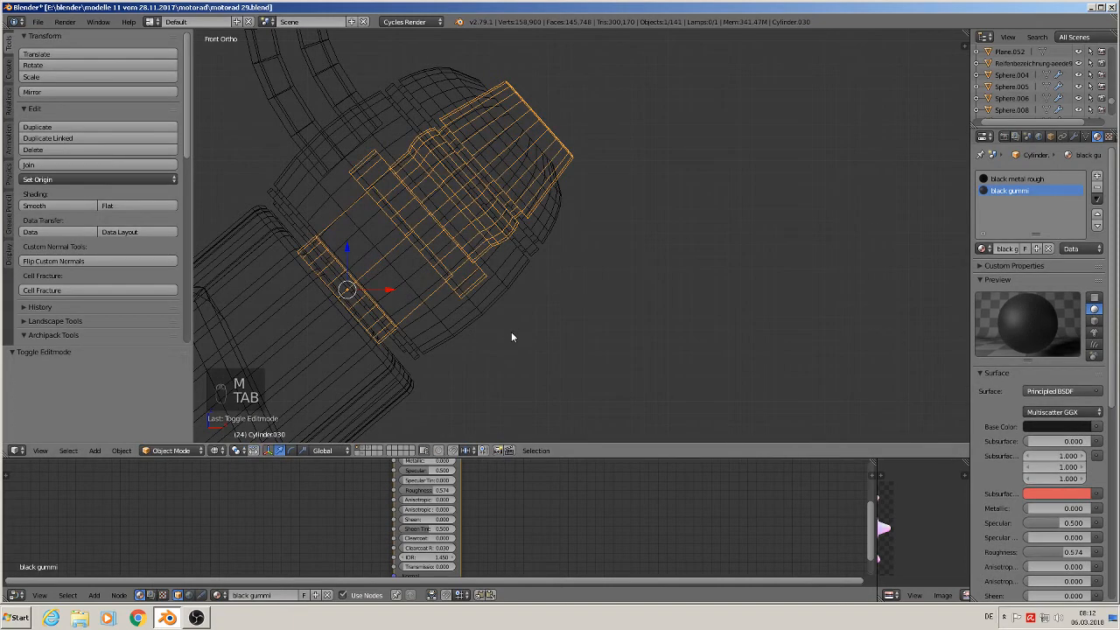
left_click(215, 450)
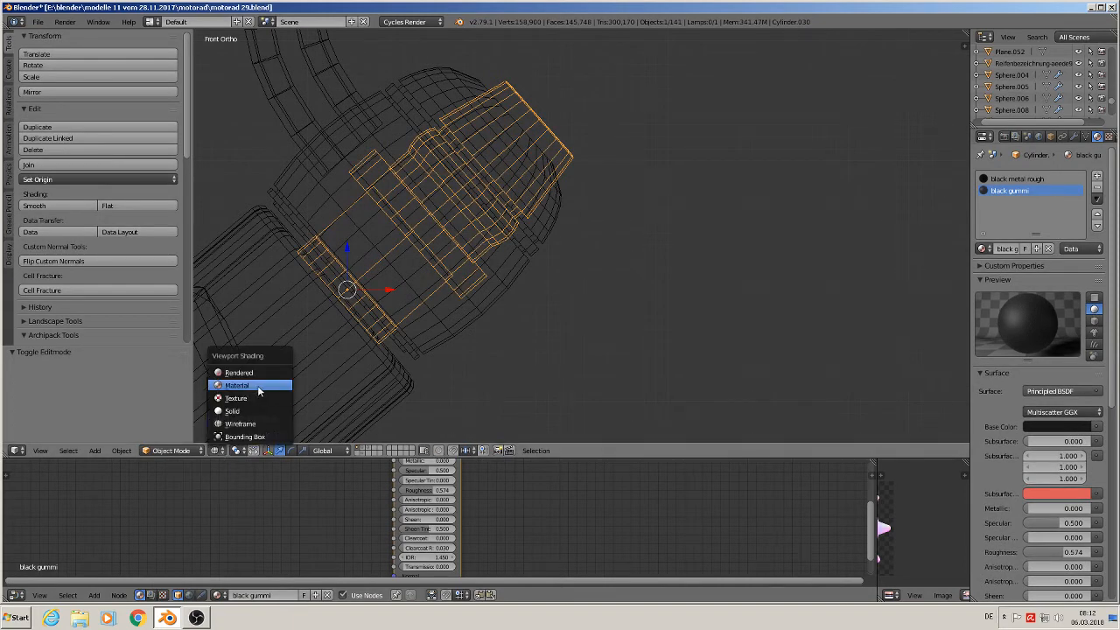
left_click(253, 388)
scroll(377, 354, "down", 5)
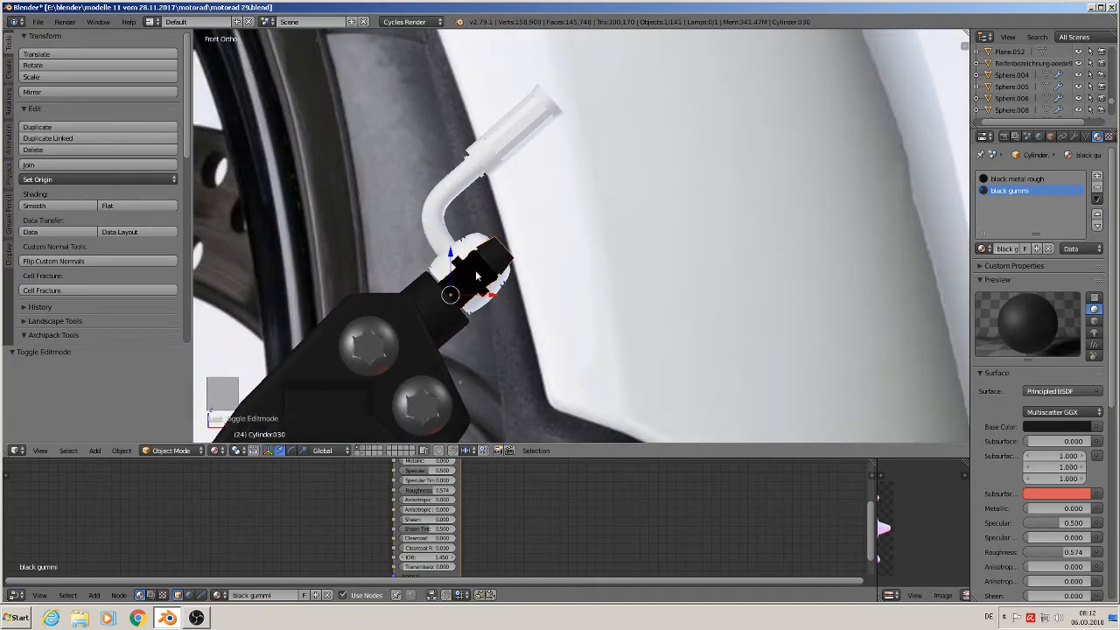
- Give the bent pipe with the domed fitting the existing "grey steahl Metall little glossy" material
middle_click_drag(491, 275, 535, 299)
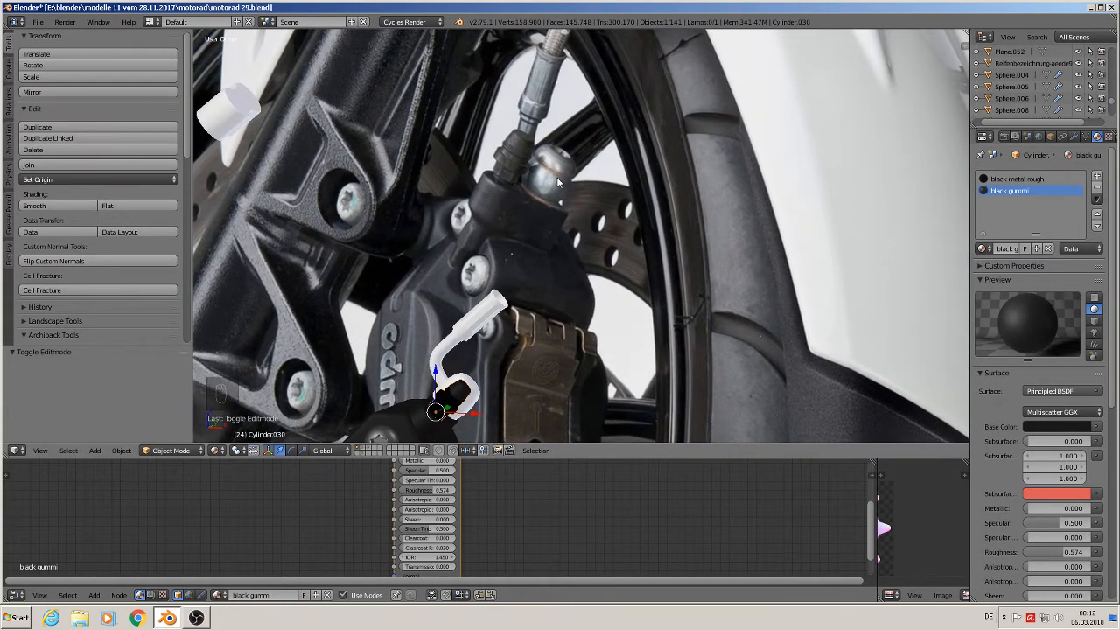
middle_click_drag(548, 366, 540, 86, "shift")
scroll(658, 255, "up", 2)
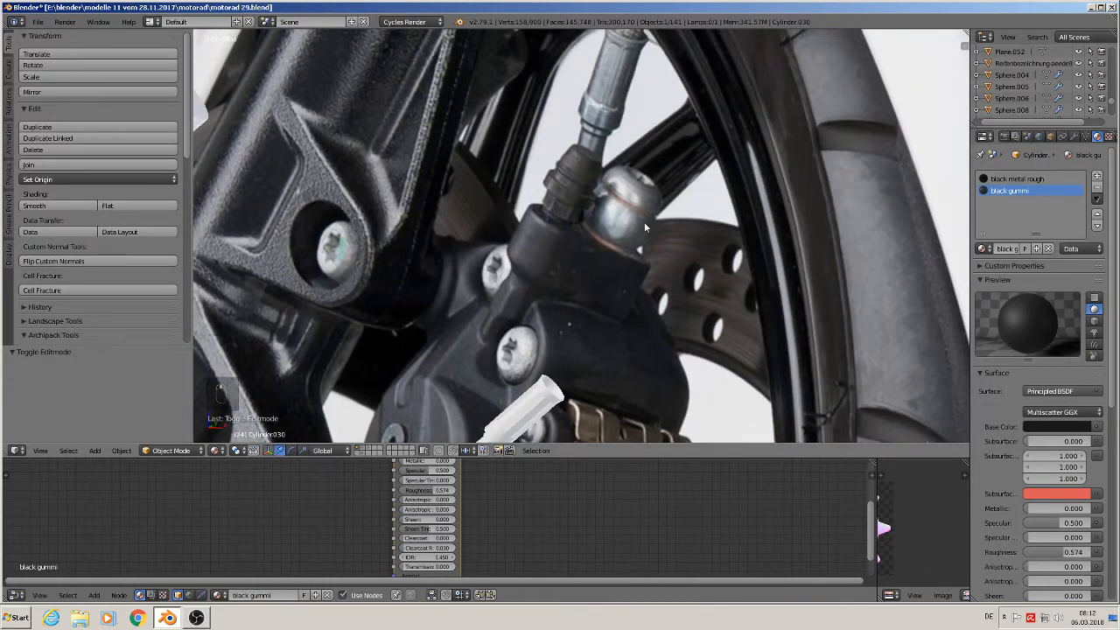
scroll(645, 224, "down", 2)
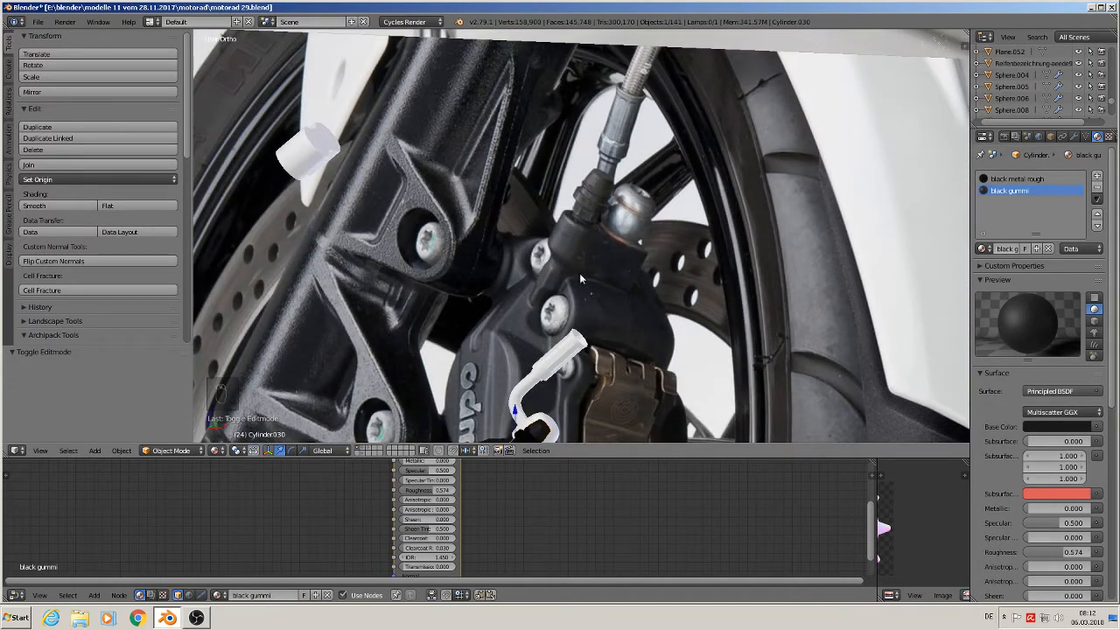
middle_click_drag(569, 387, 547, 324, "shift")
right_click(540, 302)
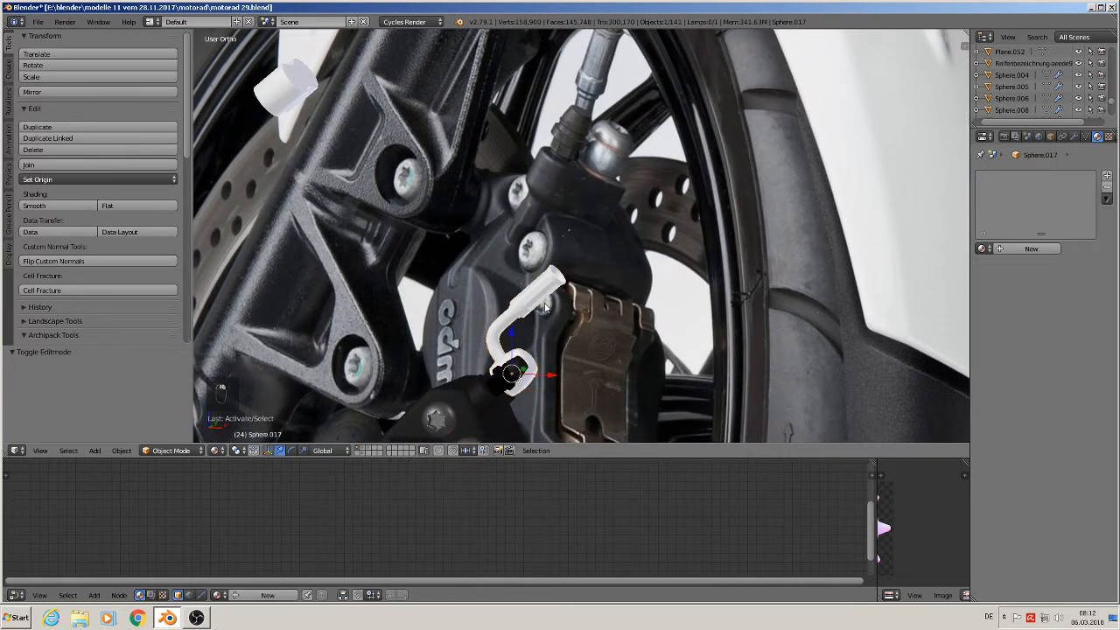
left_click(1107, 176)
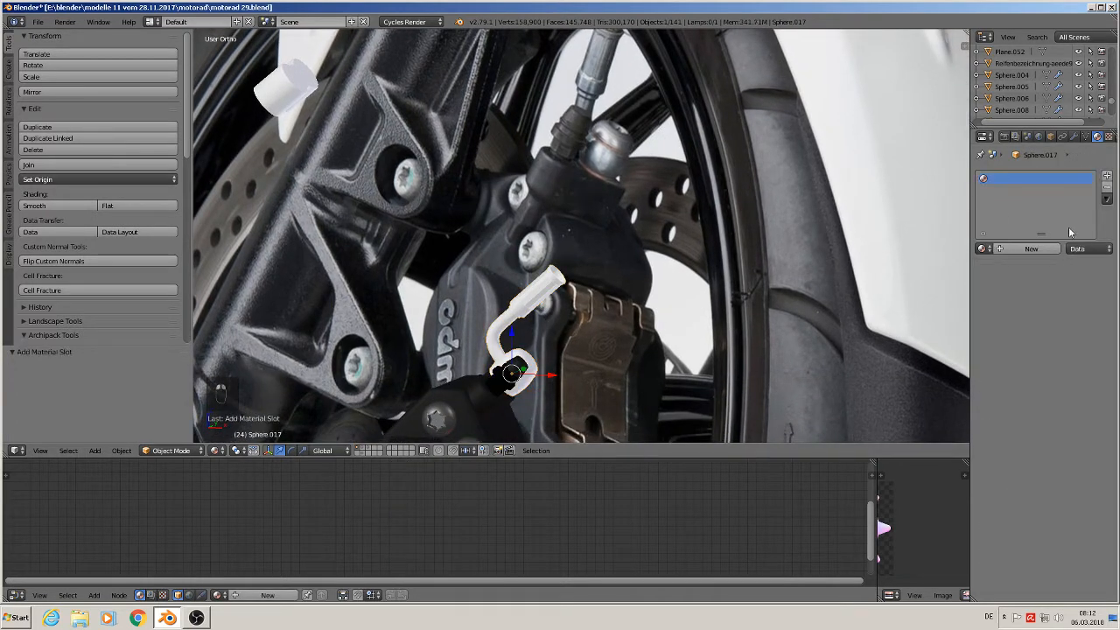
left_click(984, 249)
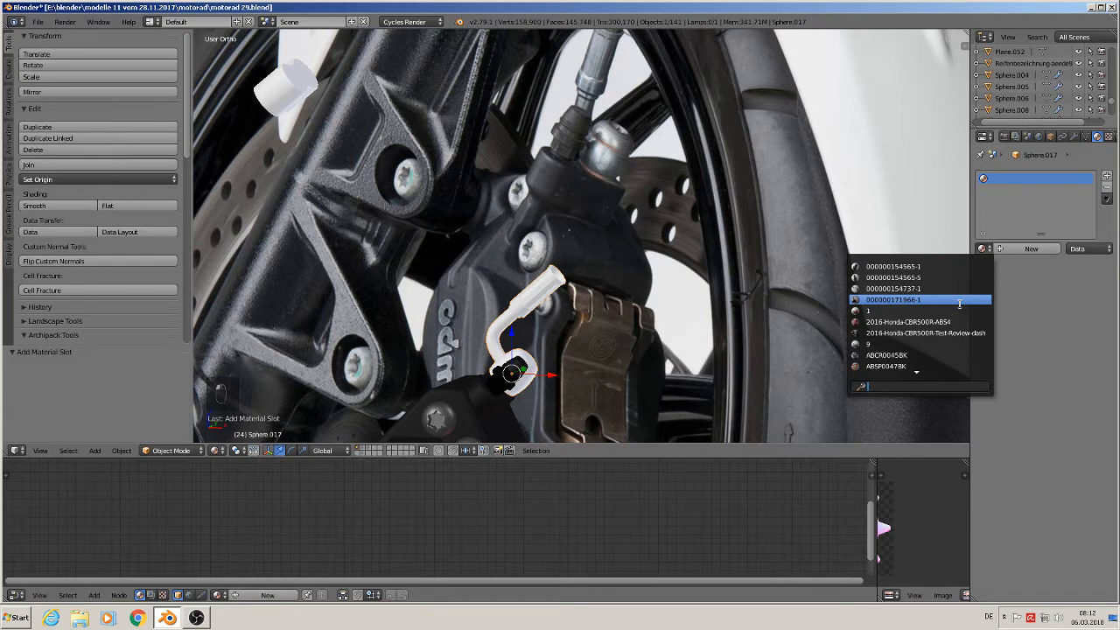
type("meta")
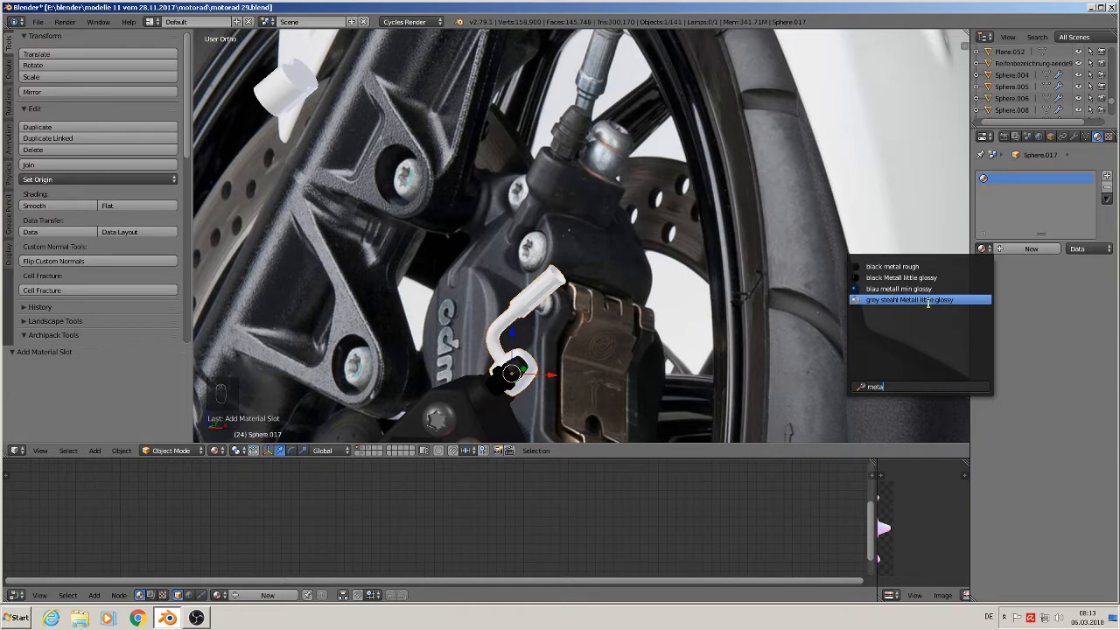
left_click(928, 300)
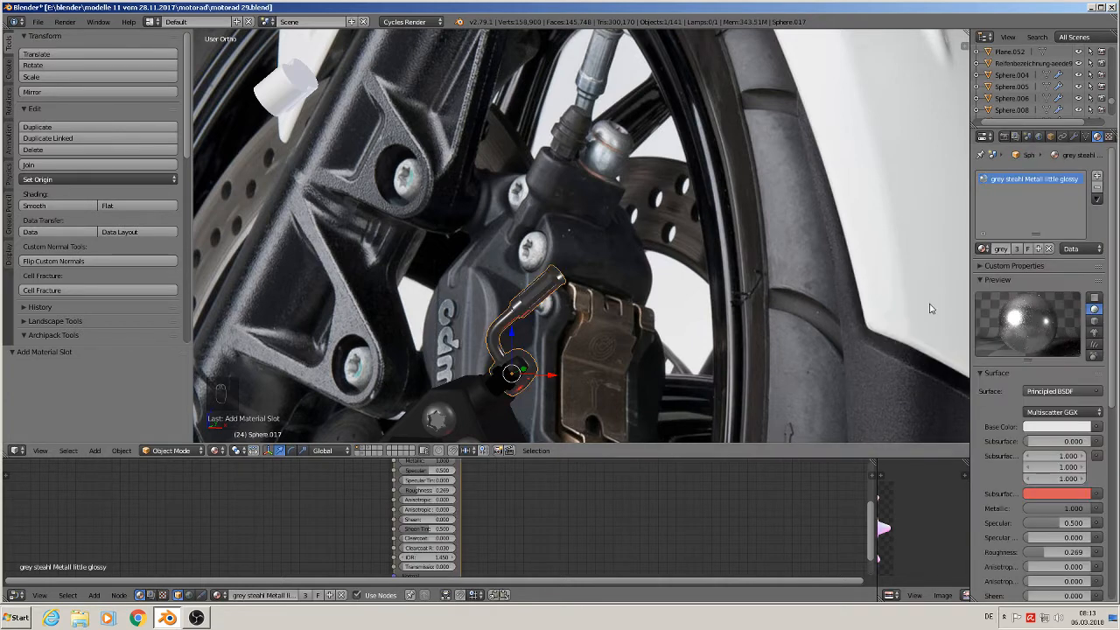
- Add a second material slot to the bent pipe with the existing "kupfer PURE" material
left_click(1098, 175)
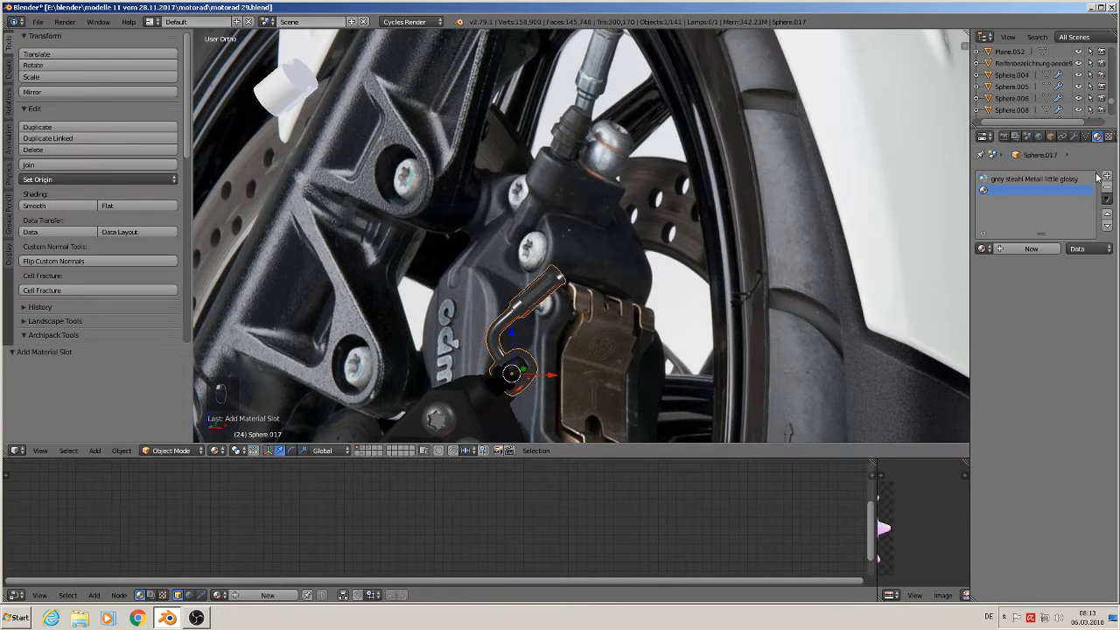
left_click(981, 249)
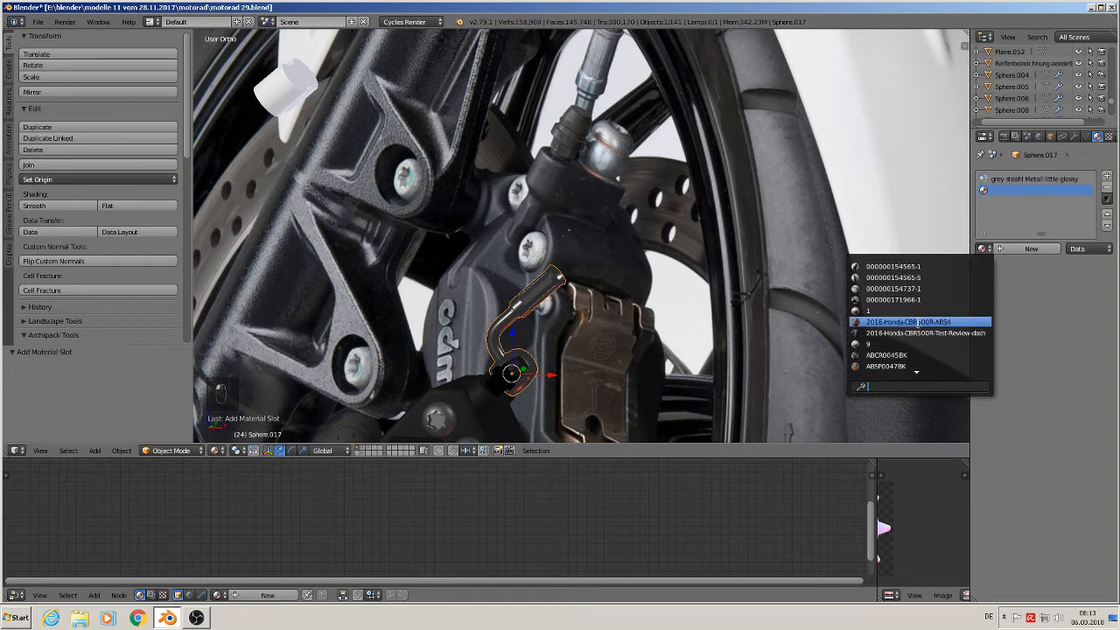
type("ku")
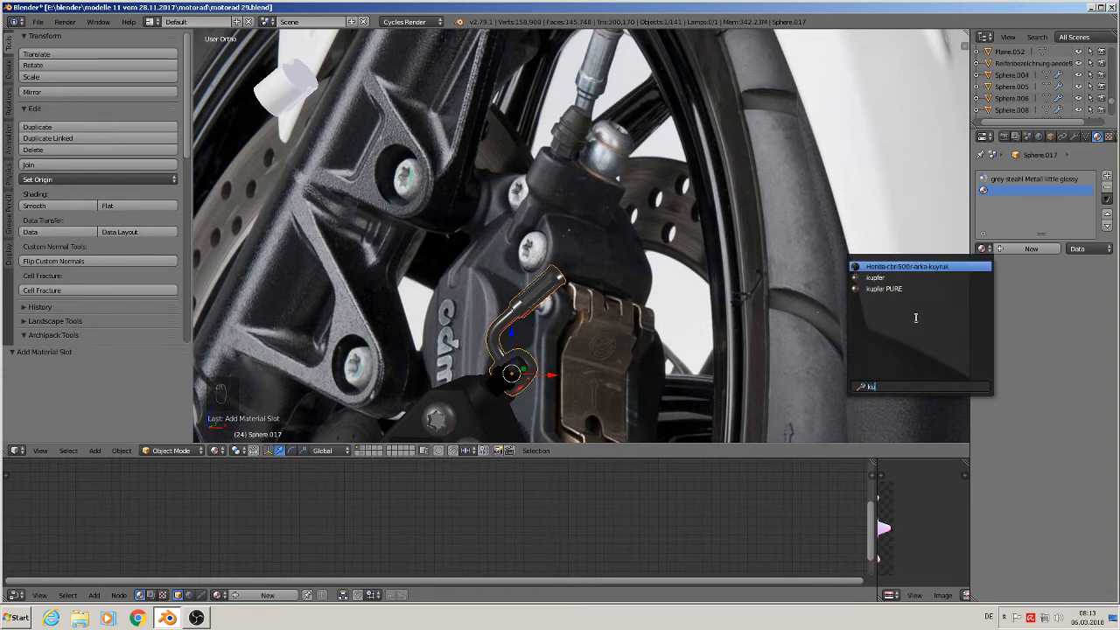
left_click(881, 289)
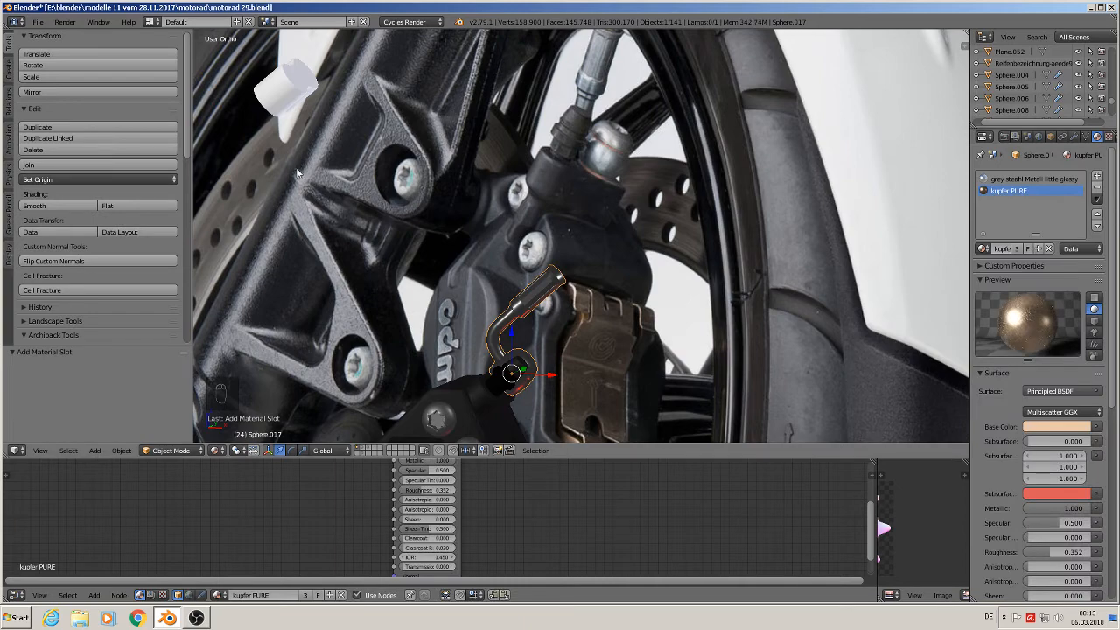
- Open the pipe's mesh for editing at the domed fitting and switch to face selection
scroll(590, 333, "up", 3)
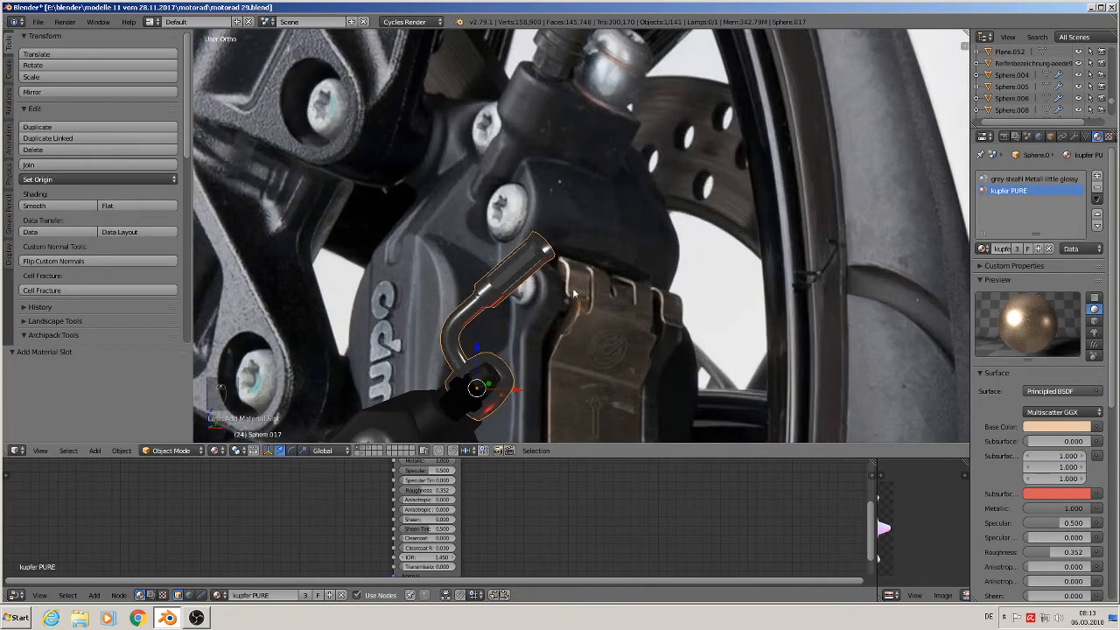
middle_click_drag(573, 293, 697, 226, "shift")
middle_click_drag(676, 354, 771, 230, "shift")
scroll(755, 228, "up", 3)
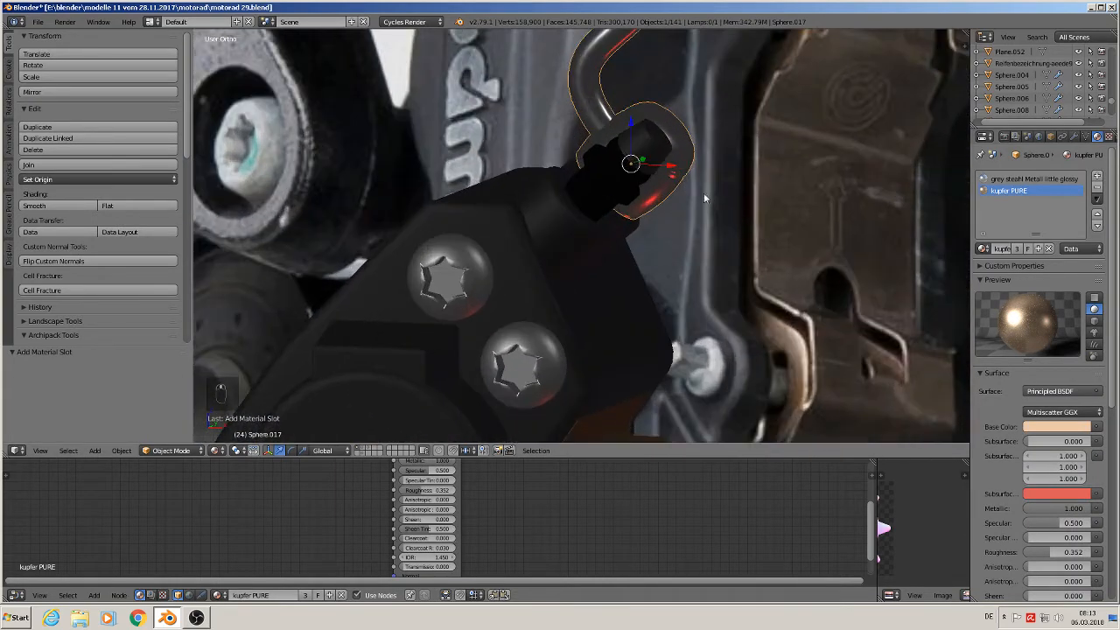
middle_click_drag(704, 199, 602, 220)
key("Tab")
scroll(603, 220, "up", 3)
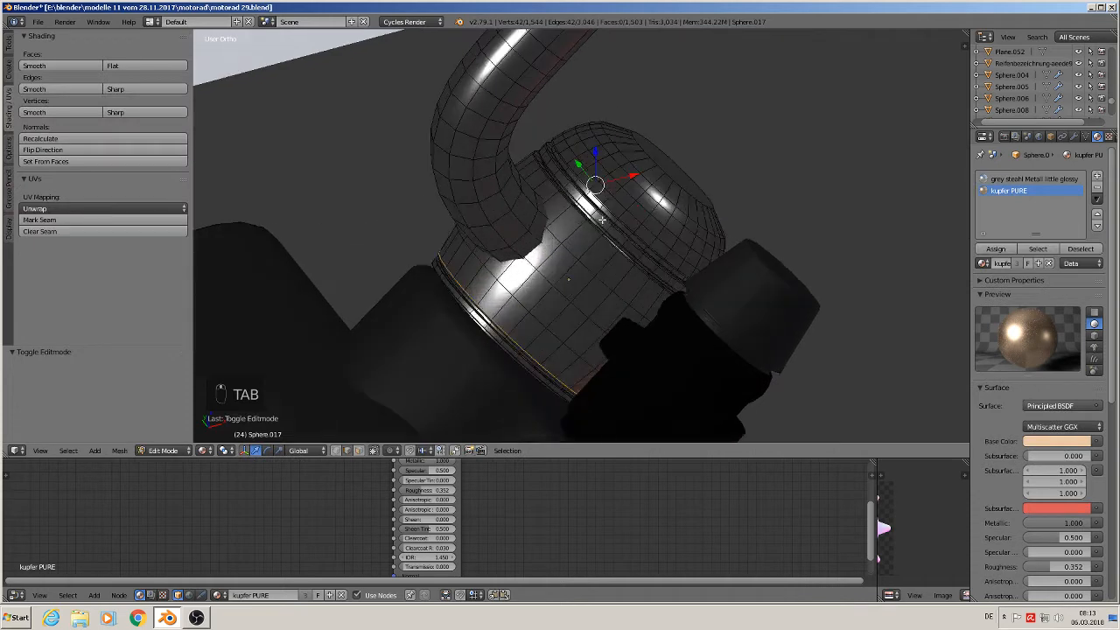
scroll(602, 220, "up", 2)
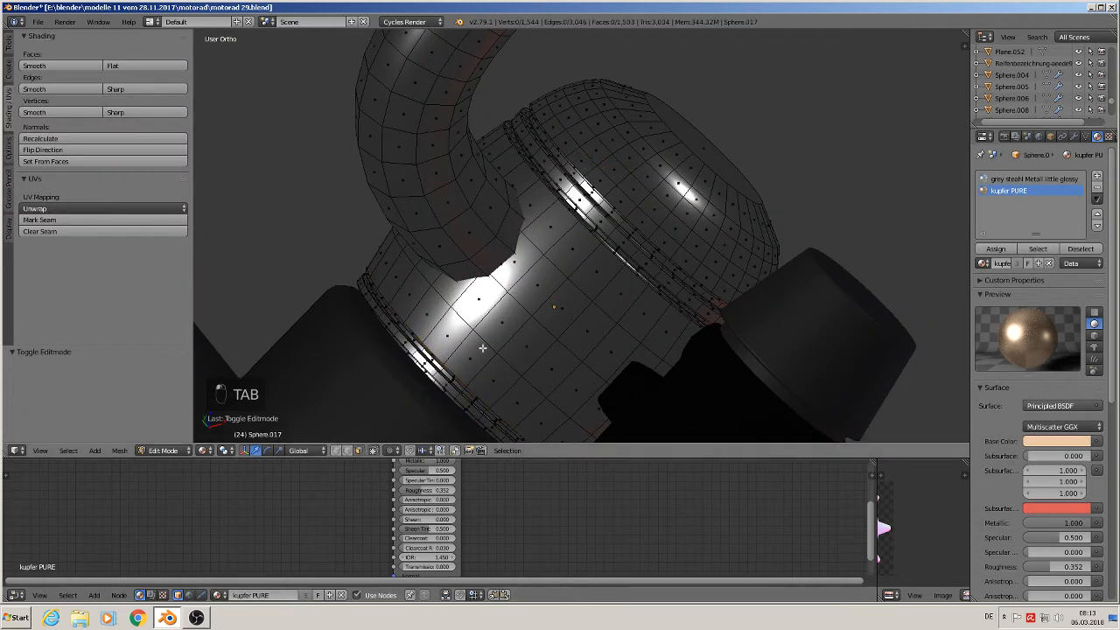
left_click(358, 450)
- Assign "kupfer PURE" to the thin ring between the fitting's dome and its cylindrical body
right_click(622, 243, "alt")
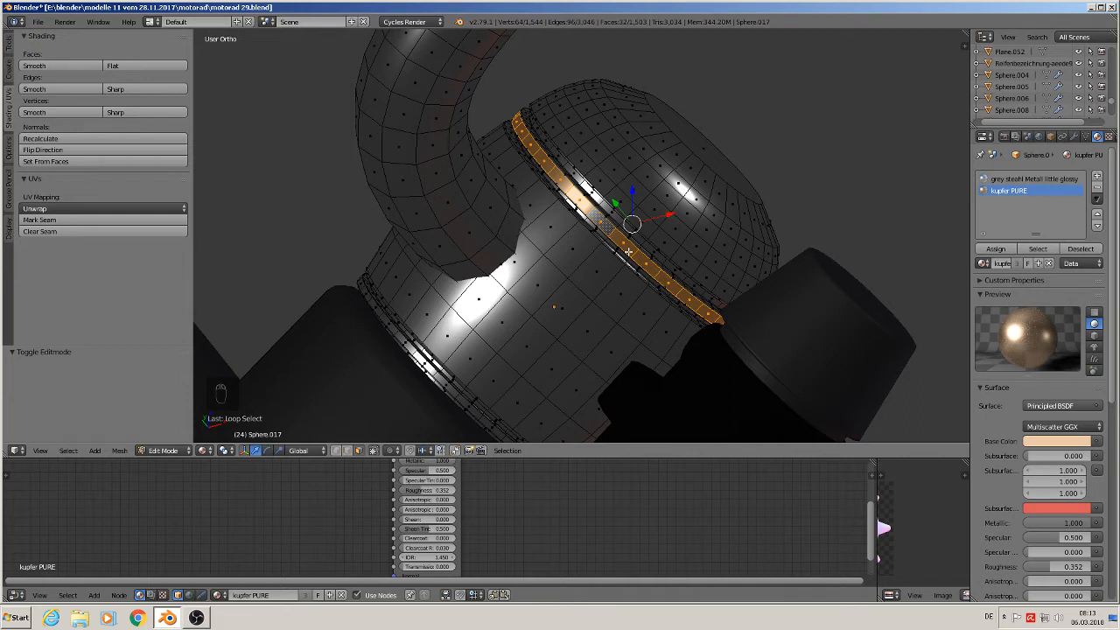
key("ctrl+KP_Add")
key("ctrl+KP_Add")
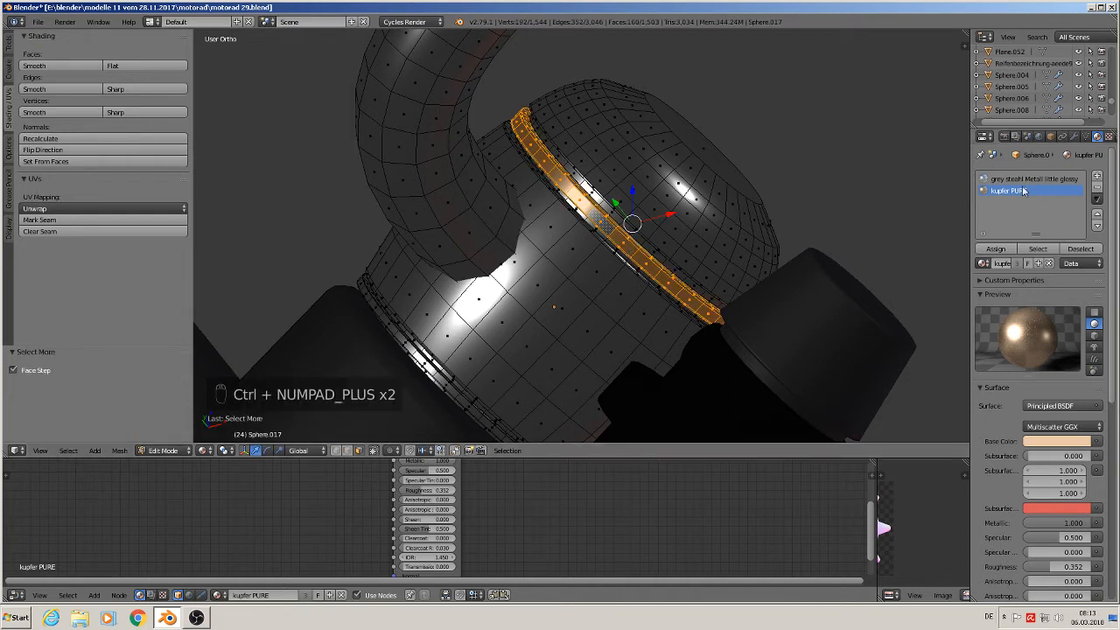
left_click(1003, 251)
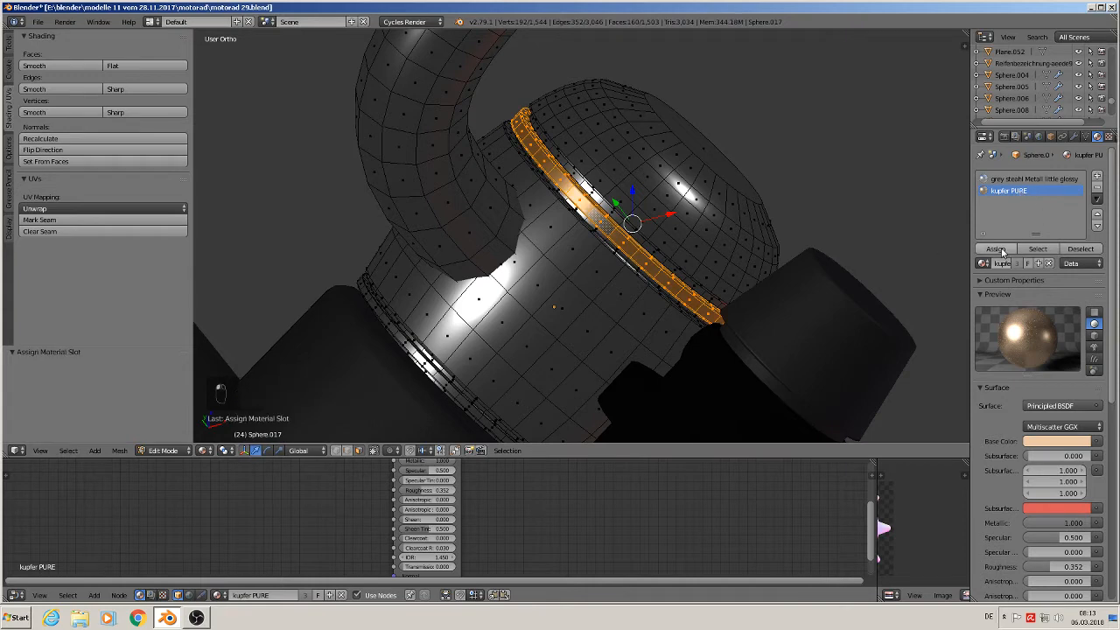
key("Tab")
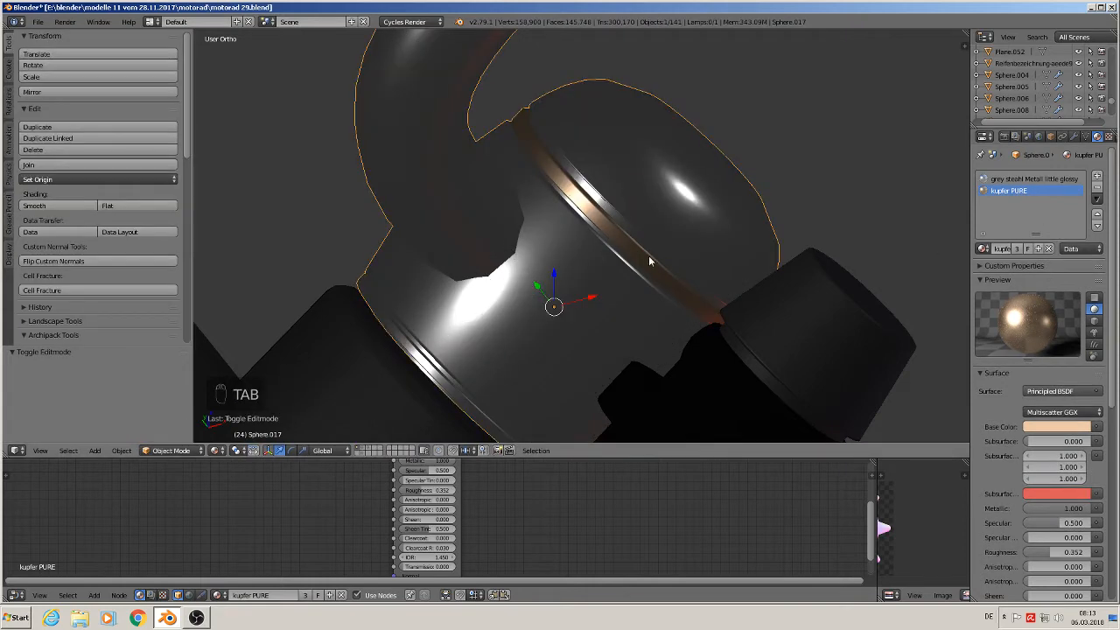
- Assign "kupfer PURE" to the thin ring between the fitting's cylindrical body and the caliper's connection, then deselect everything
key("Tab")
scroll(710, 138, "up", 5)
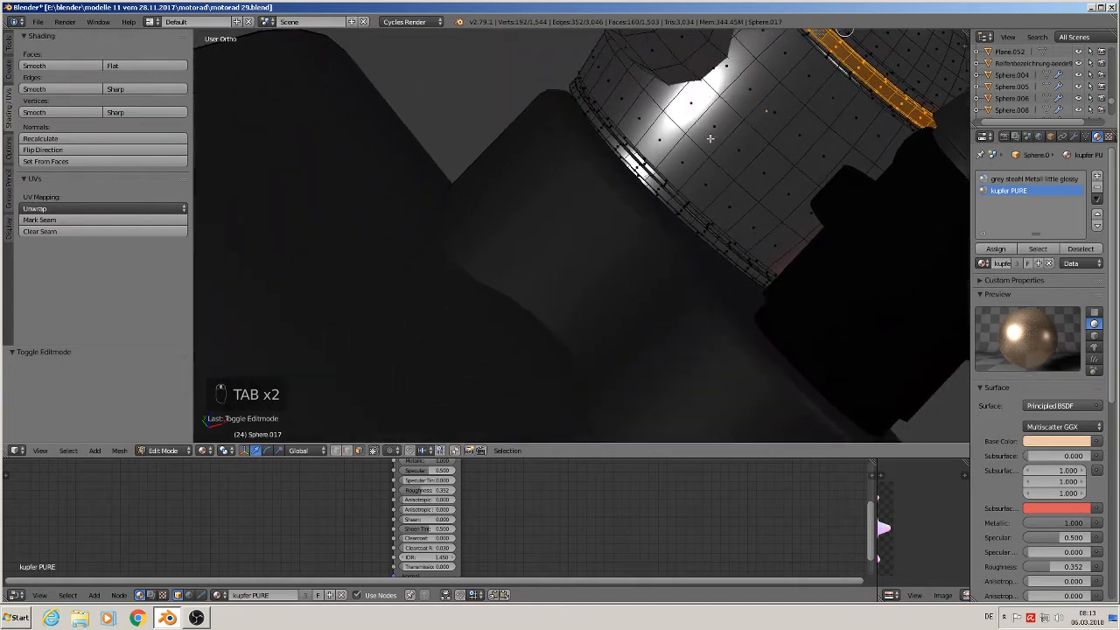
scroll(709, 138, "up", 2)
right_click(593, 162, "alt")
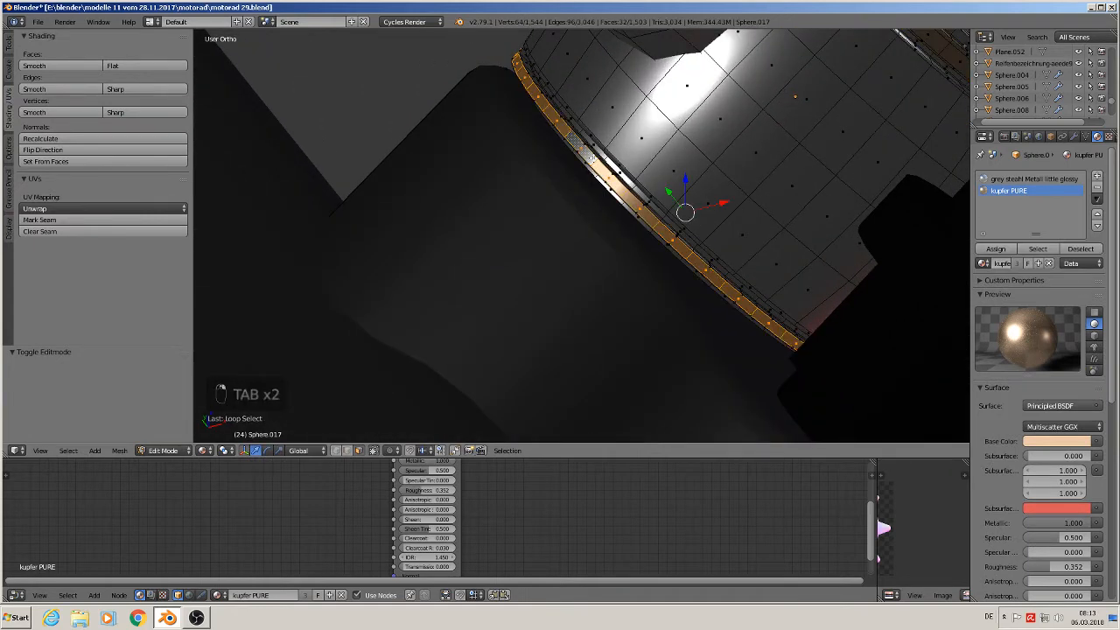
key("ctrl+KP_Add")
key("ctrl+KP_Add")
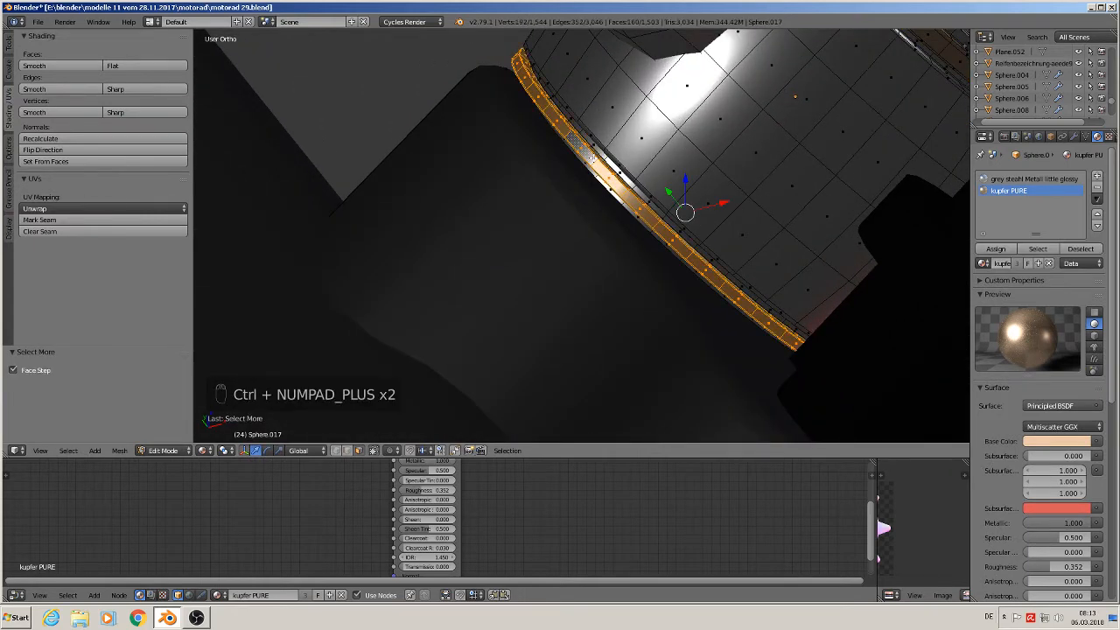
left_click(996, 249)
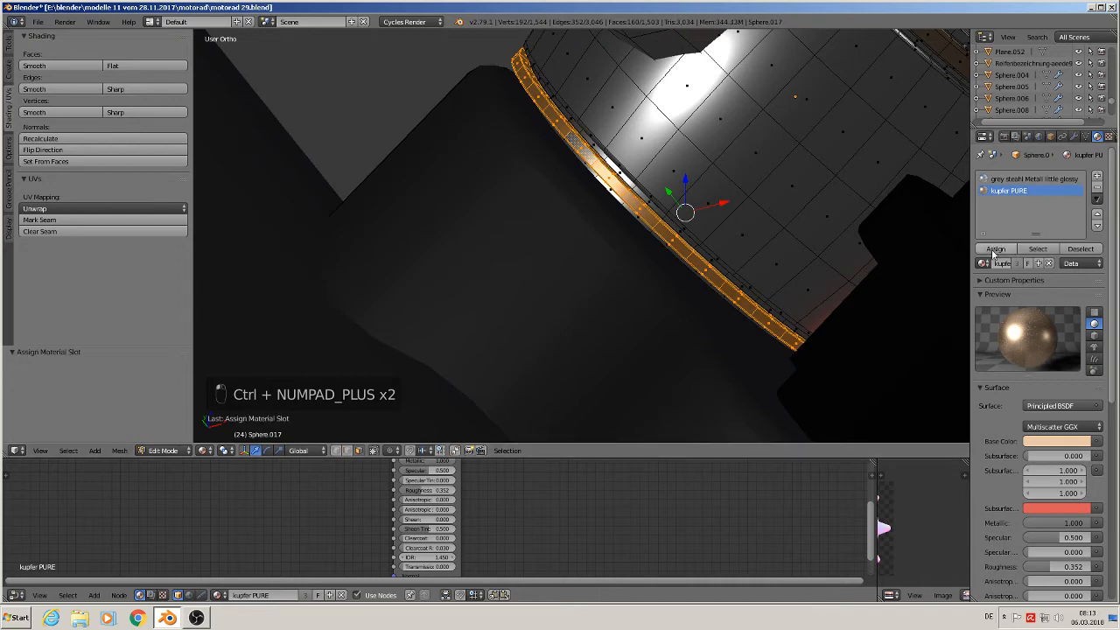
scroll(715, 241, "down", 9)
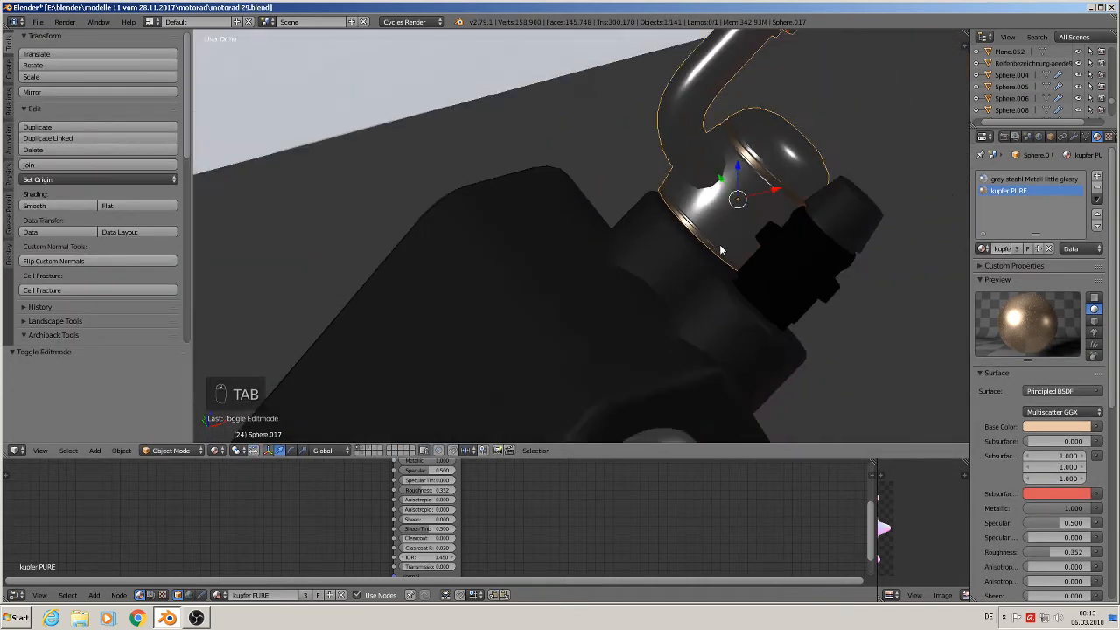
key("a")
key("a")
- Set the roughness of the black fitting's "black metal rough" material to 0.500
scroll(726, 253, "down", 3)
middle_click_drag(726, 254, 744, 292)
scroll(730, 281, "down", 5)
scroll(737, 285, "up", 3)
scroll(711, 250, "up", 2)
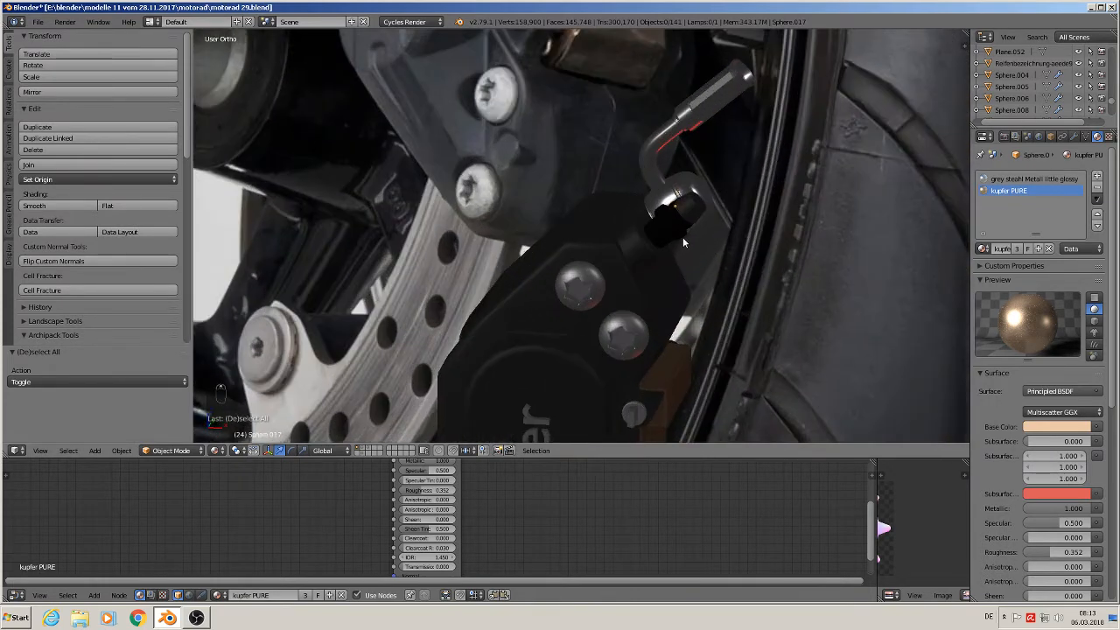
right_click(672, 232)
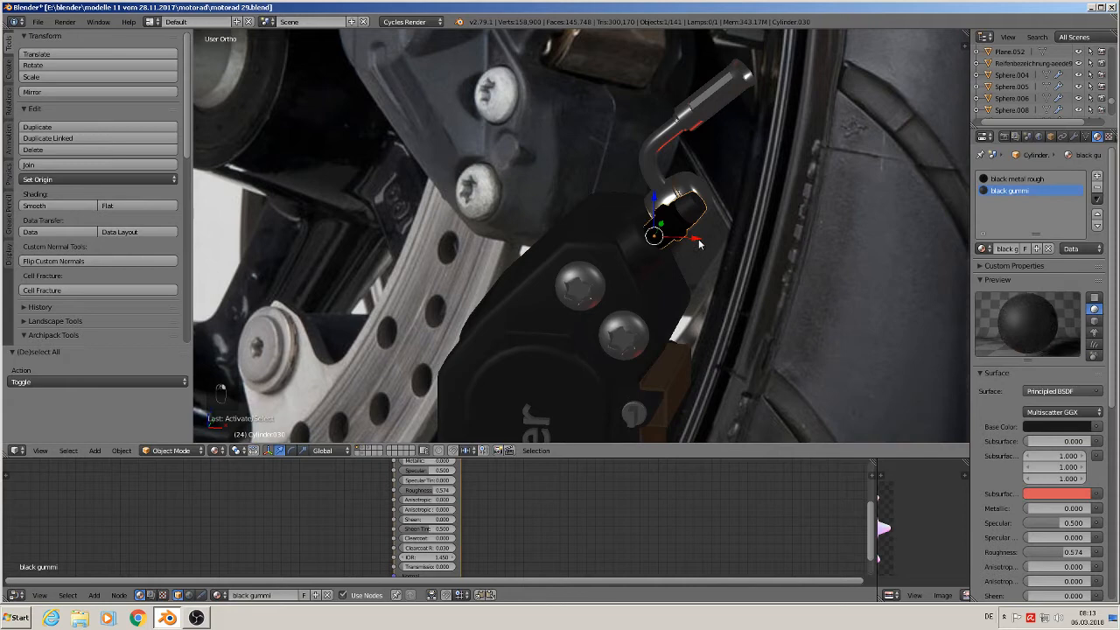
left_click(1016, 178)
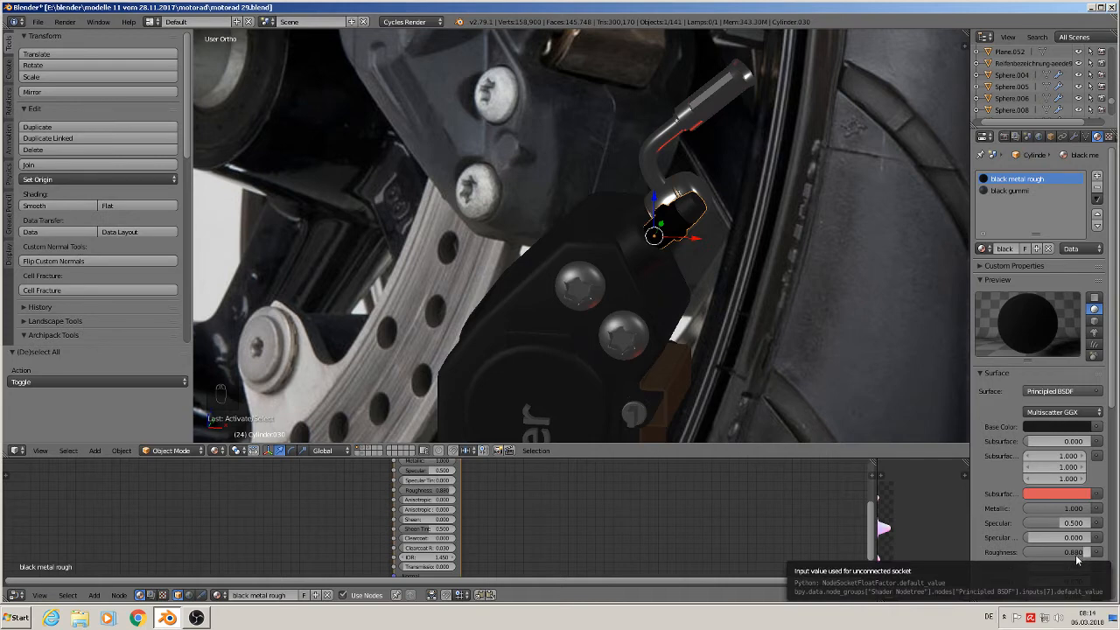
left_click_drag(1075, 555, 1052, 551)
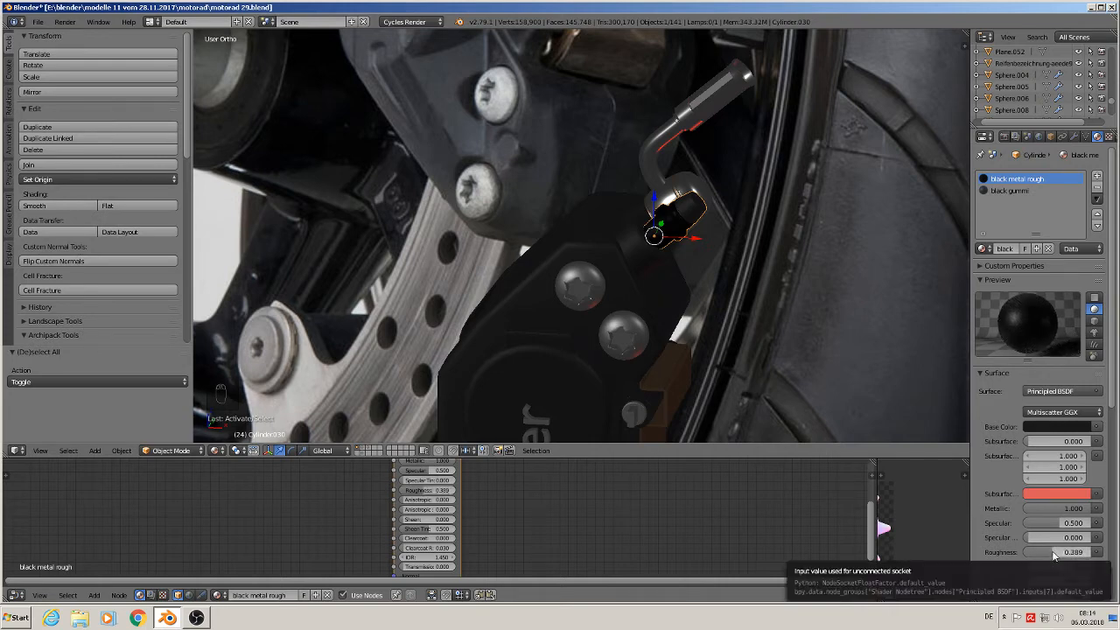
left_click(1052, 551)
left_click_drag(1050, 551, 1040, 552)
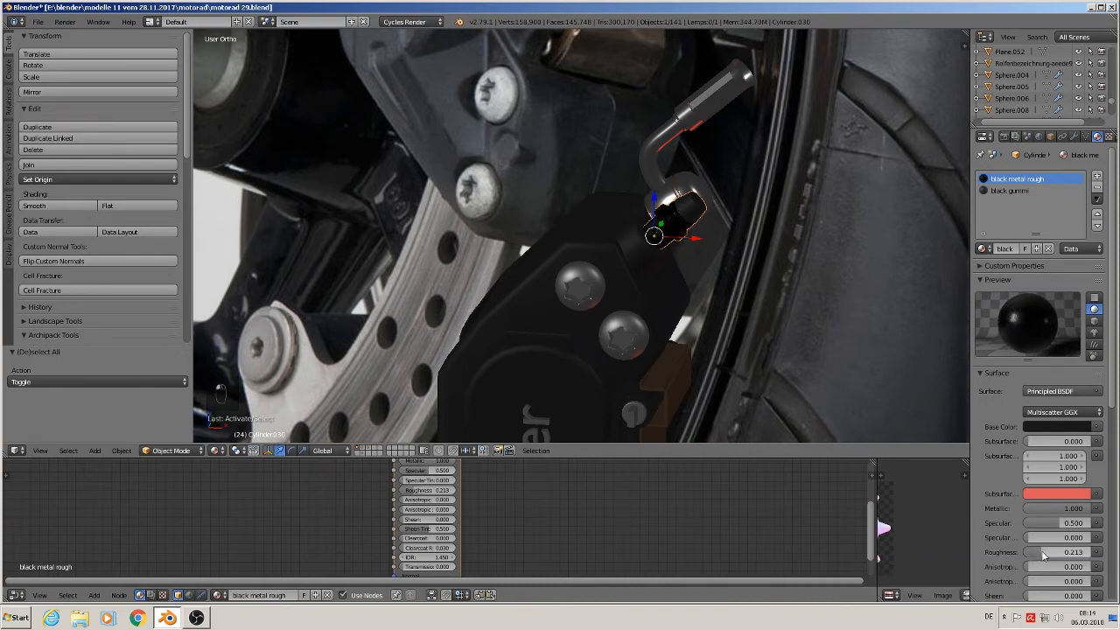
left_click(1040, 551)
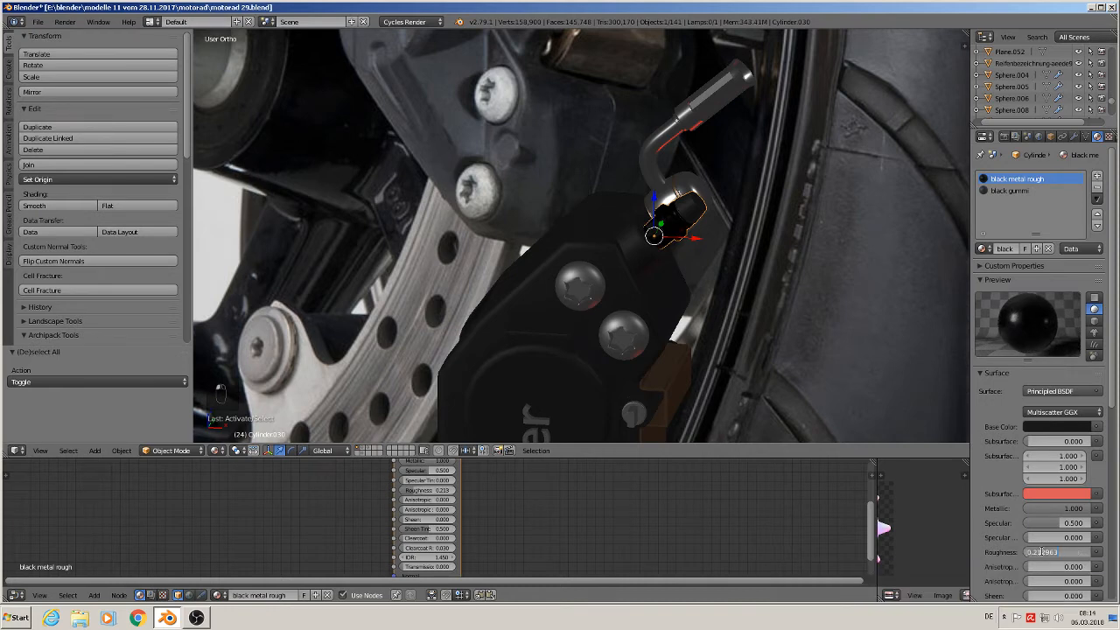
left_click(1049, 537)
left_click_drag(1043, 551, 1061, 559)
left_click(1059, 553)
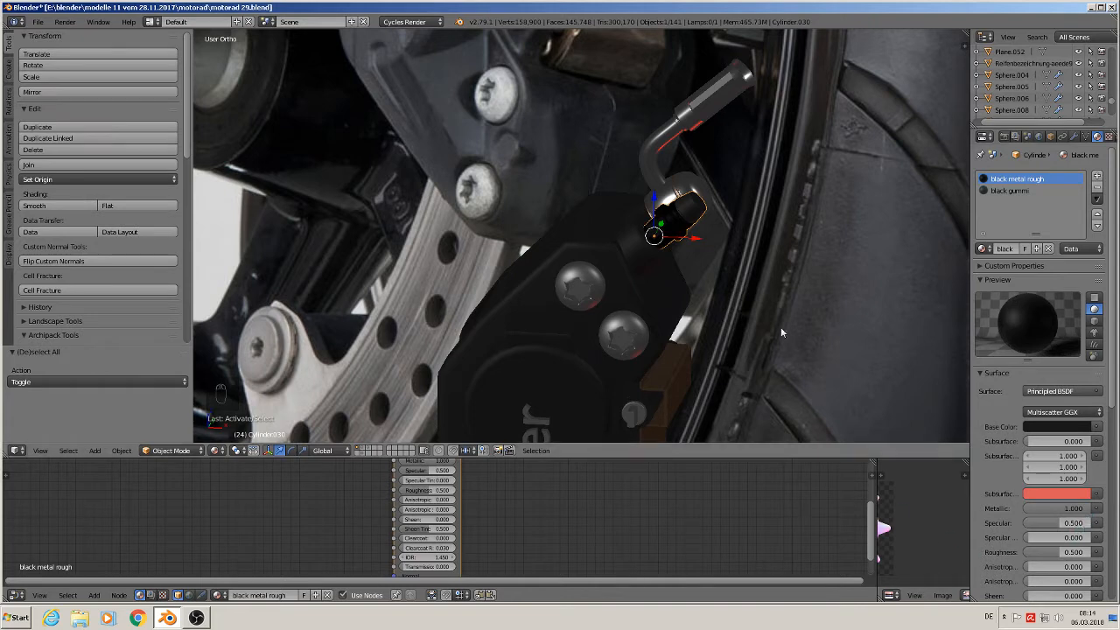
key("a")
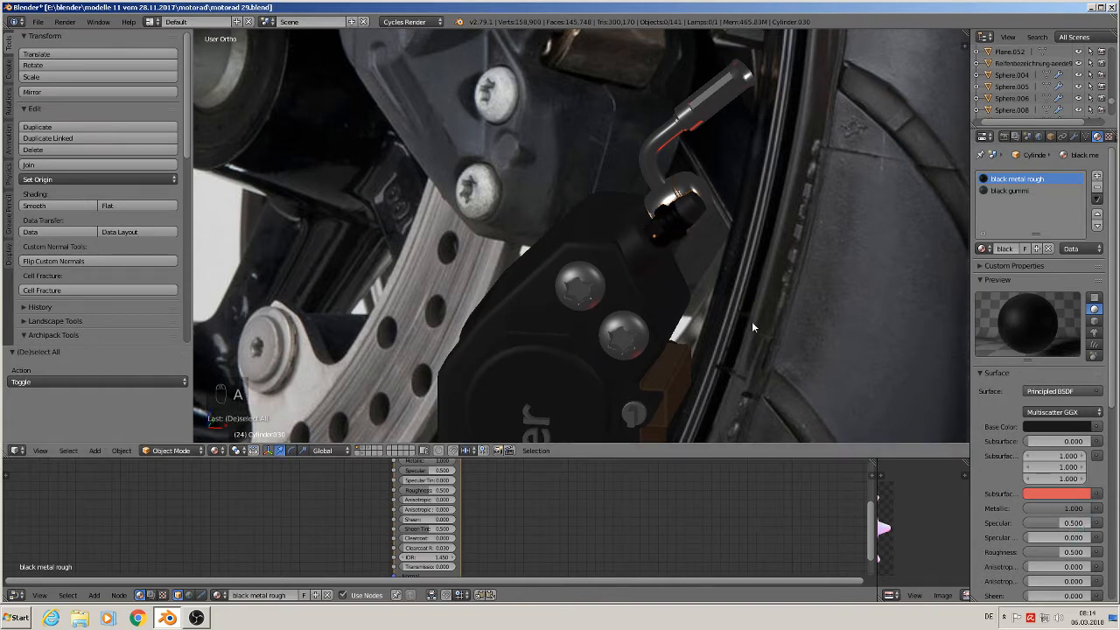
- Join the black fitting and the bent pipe into the brake caliper object
middle_click_drag(752, 327, 695, 261)
right_click(697, 219)
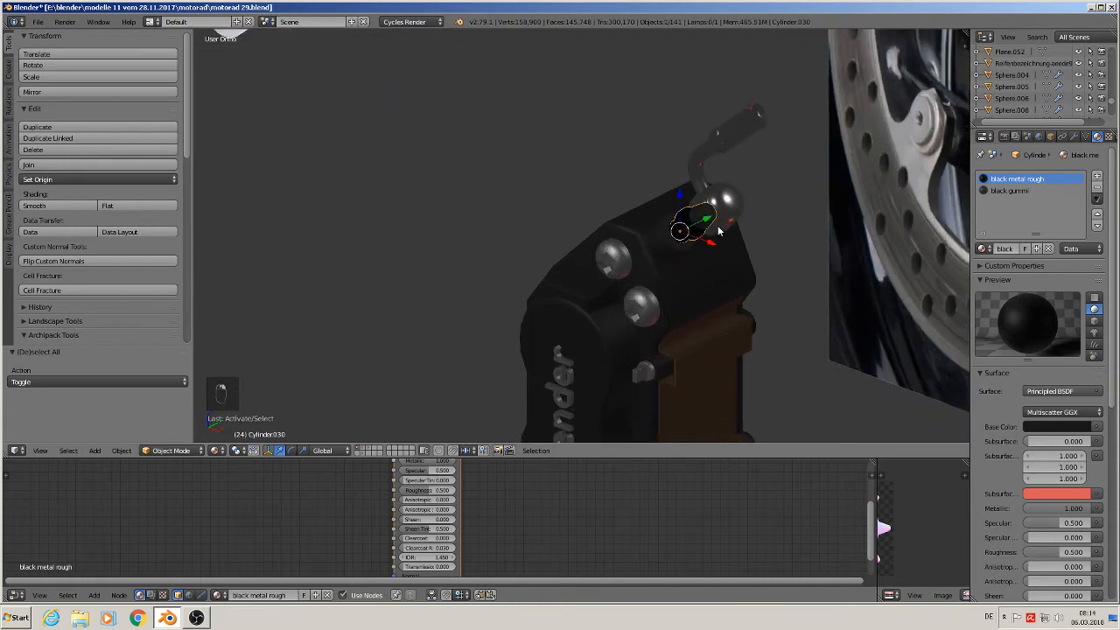
left_click(1074, 137)
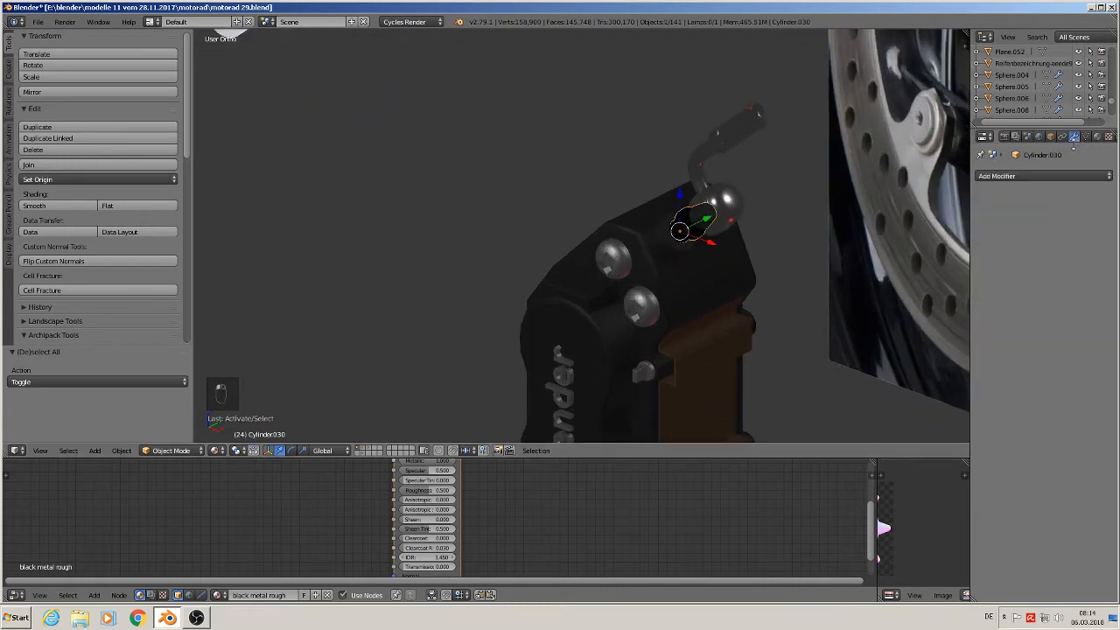
right_click(739, 210)
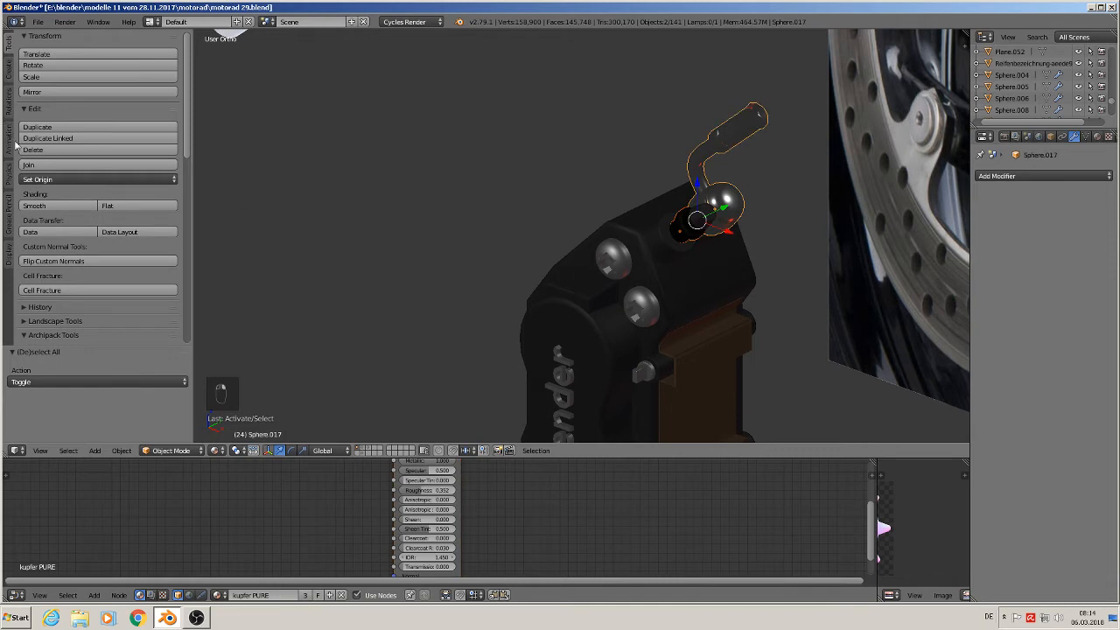
left_click(97, 164)
right_click(667, 304)
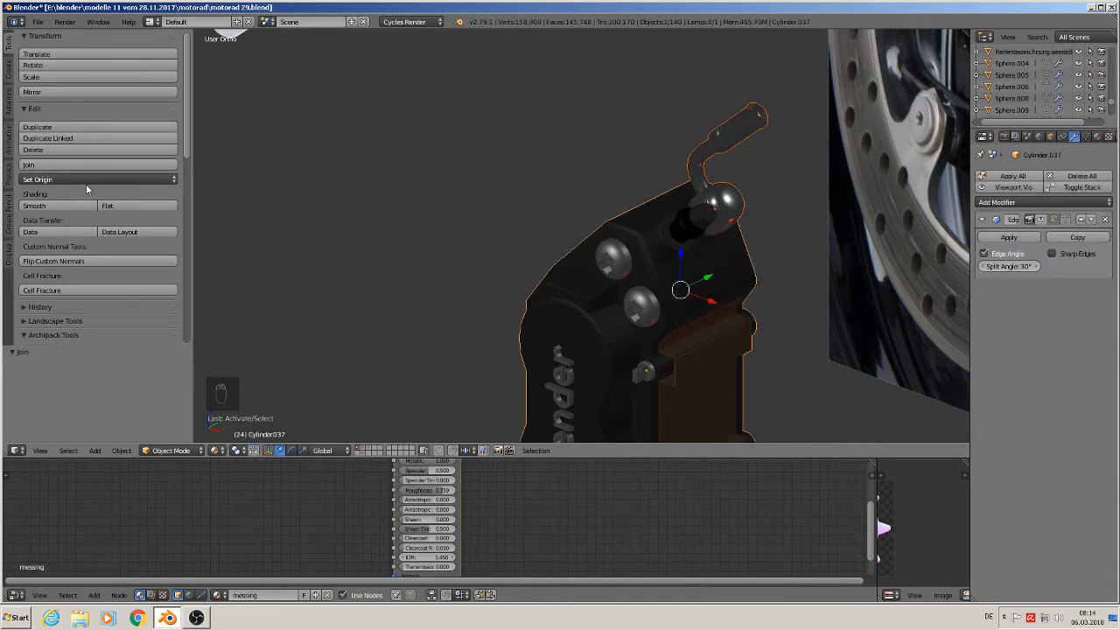
left_click(56, 164)
- Move the joined caliper from the wheel reference photo to the row of finished parts, shifting it last by 5.547 in X and 13.560 in Z
middle_click_drag(462, 294, 717, 295)
key("g")
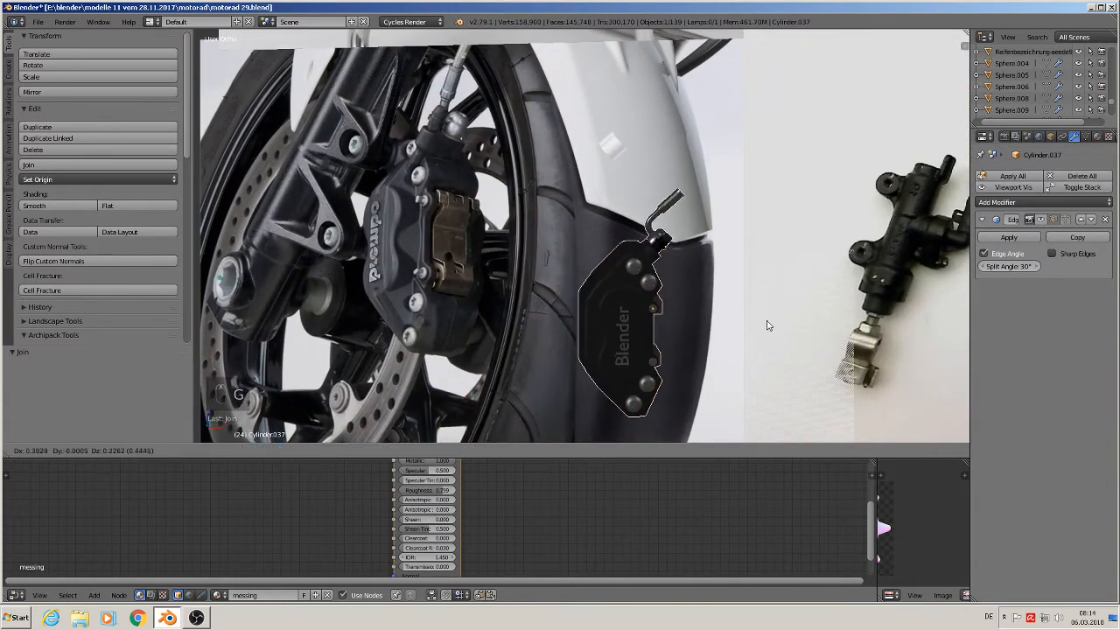
left_click(711, 306)
key("KP_1")
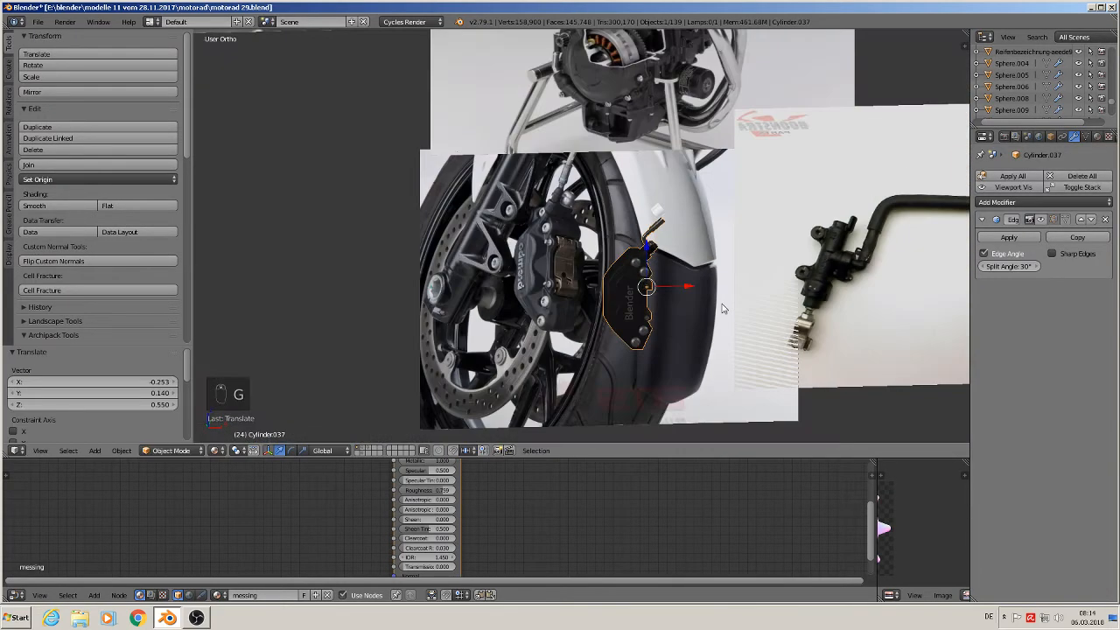
scroll(731, 311, "down", 5)
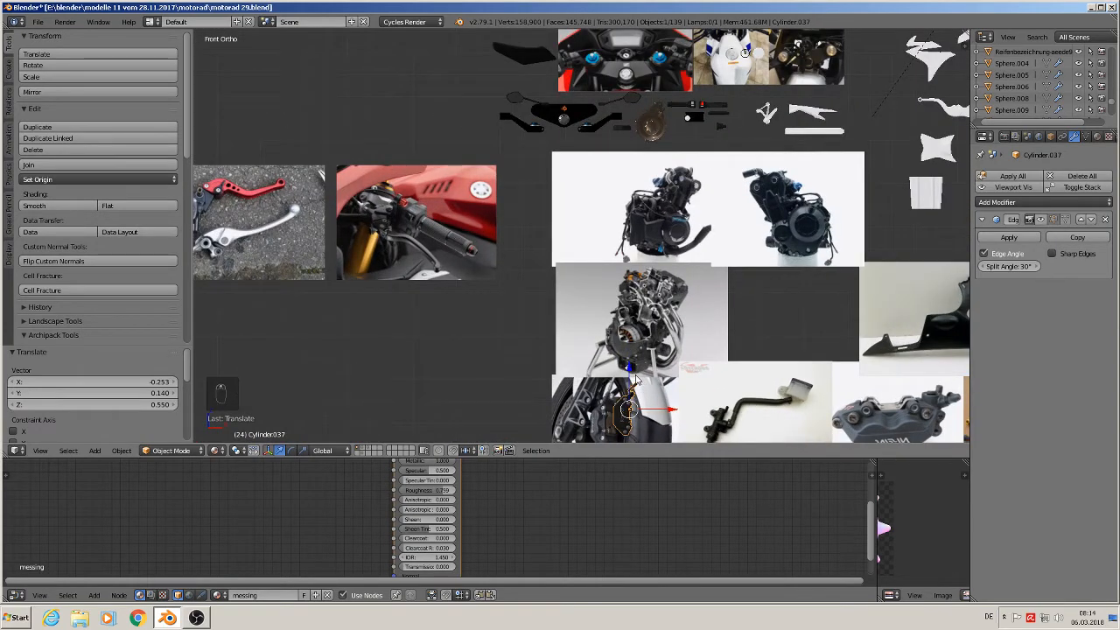
key("g")
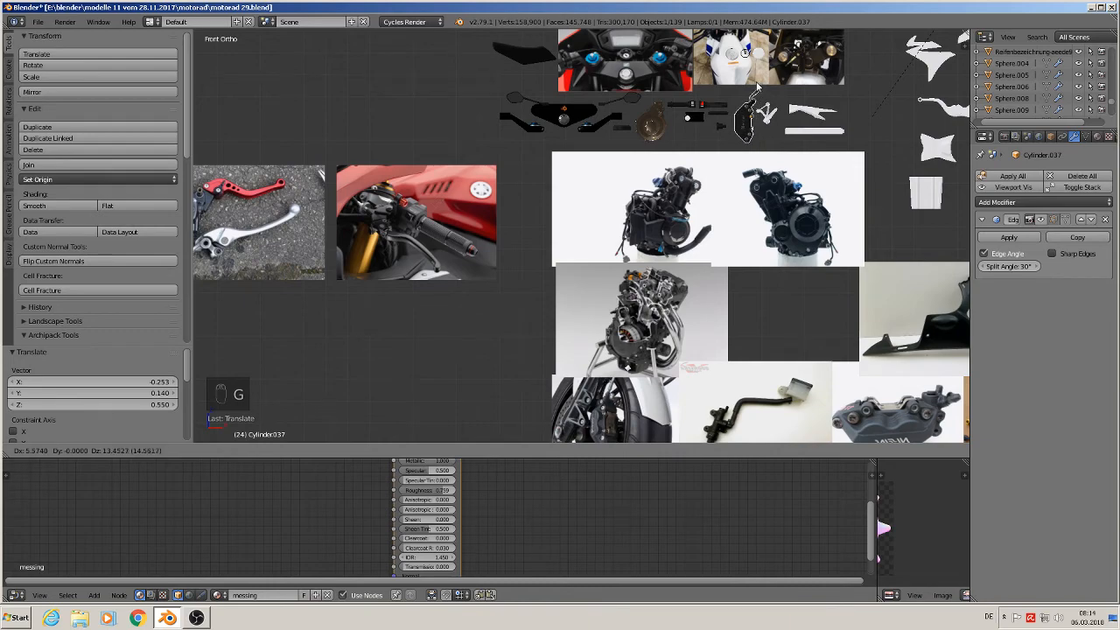
left_click(758, 81)
scroll(671, 280, "up", 5)
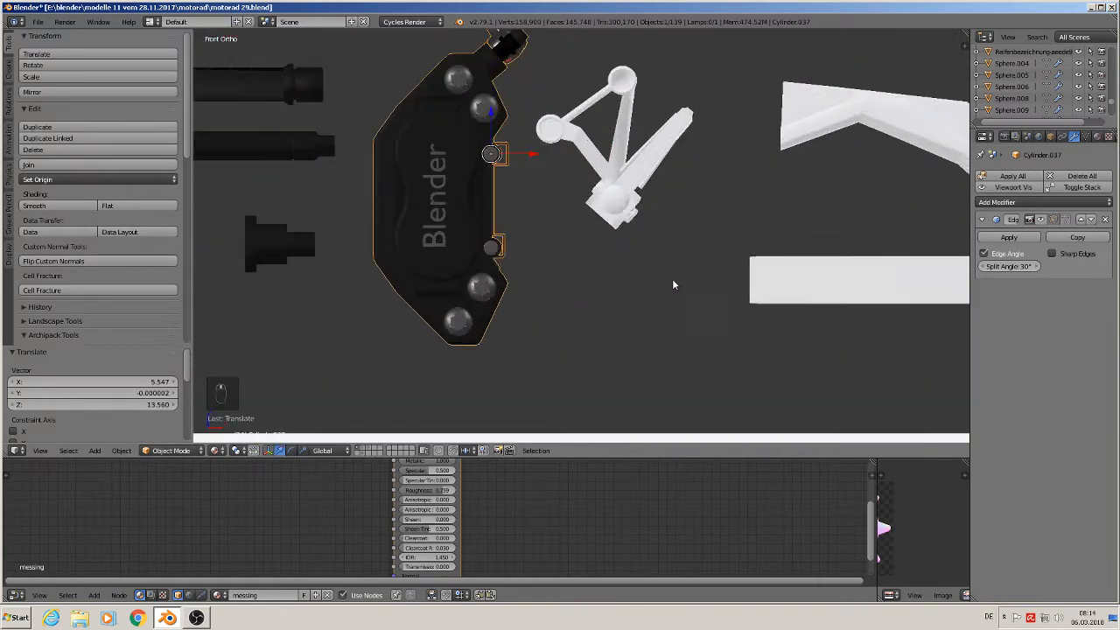
key("a")
- Move the caliper -7.653 along the Y axis and check its place among the other parts in front view
middle_click_drag(582, 269, 568, 291)
scroll(567, 290, "down", 6)
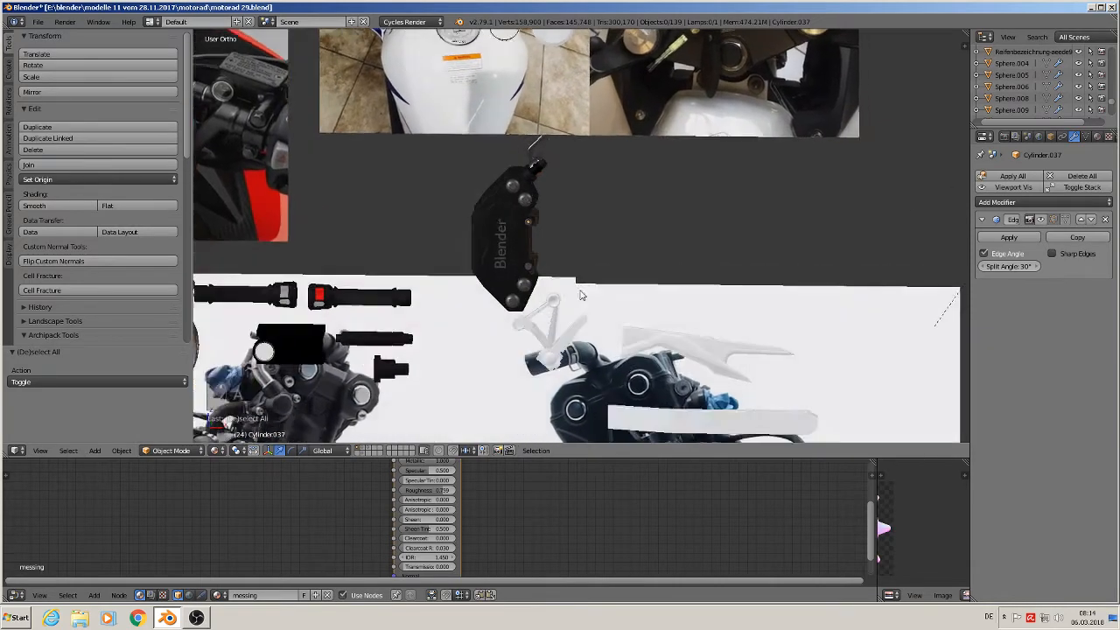
scroll(578, 294, "down", 2)
right_click(534, 253)
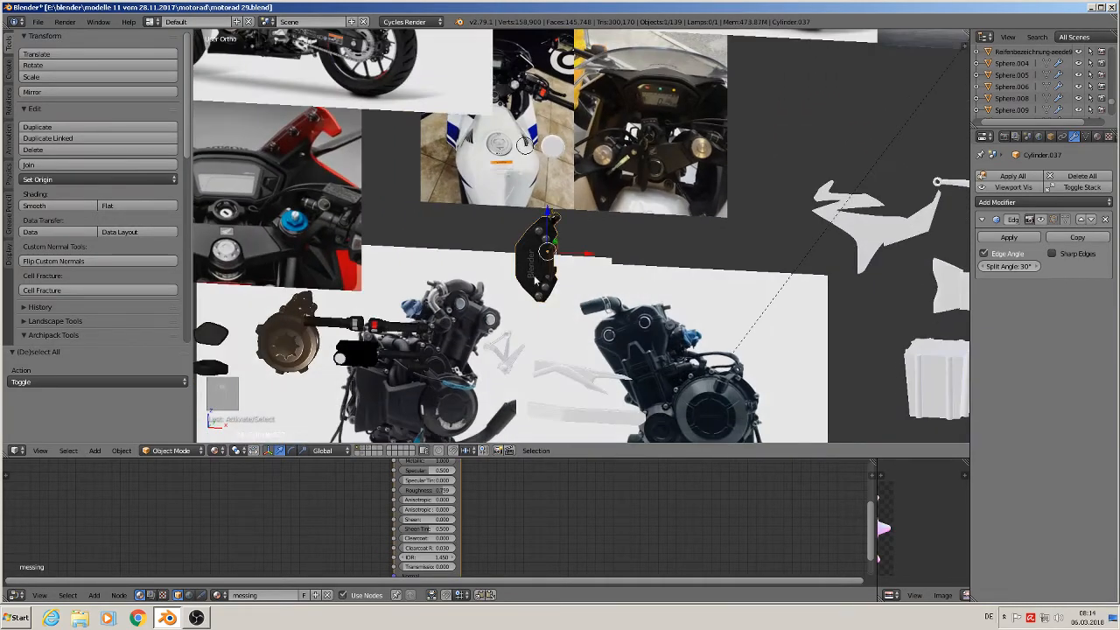
middle_click_drag(535, 277, 487, 302)
scroll(488, 302, "down", 3)
left_click_drag(569, 246, 434, 336)
middle_click_drag(435, 336, 532, 270)
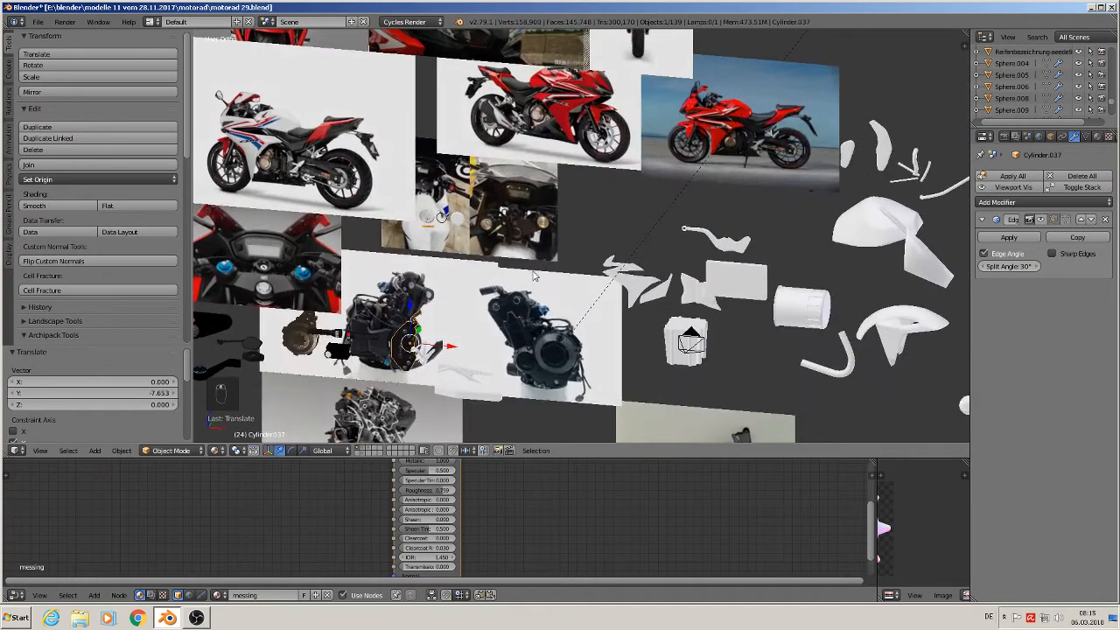
key("KP_1")
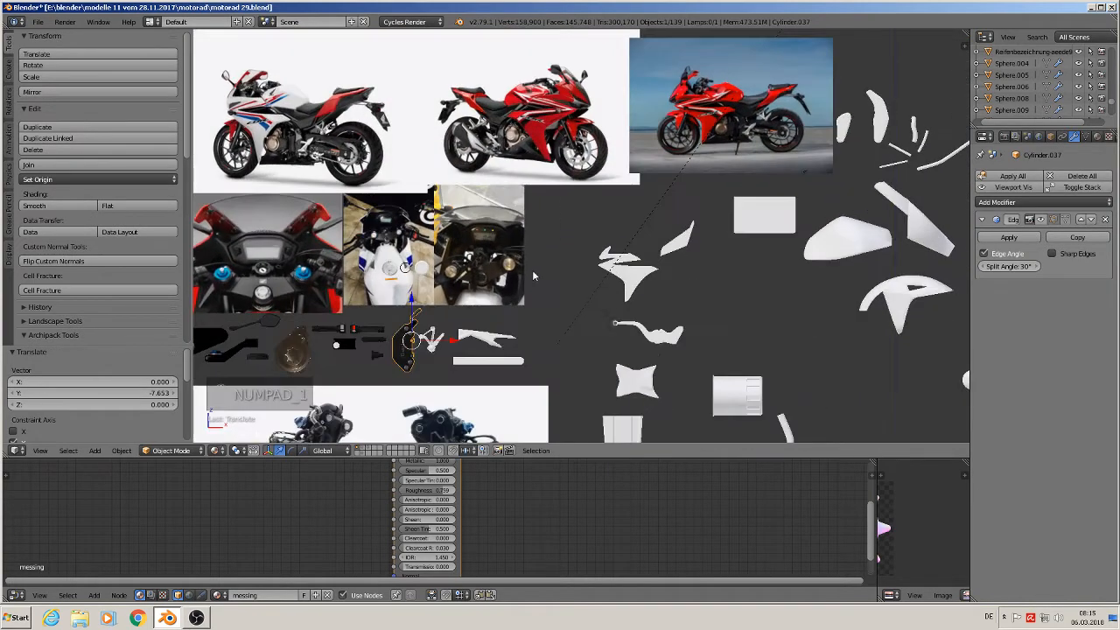
- Save the project as a new file named "motorad 30.blend" in the motorad folder
left_click(37, 21)
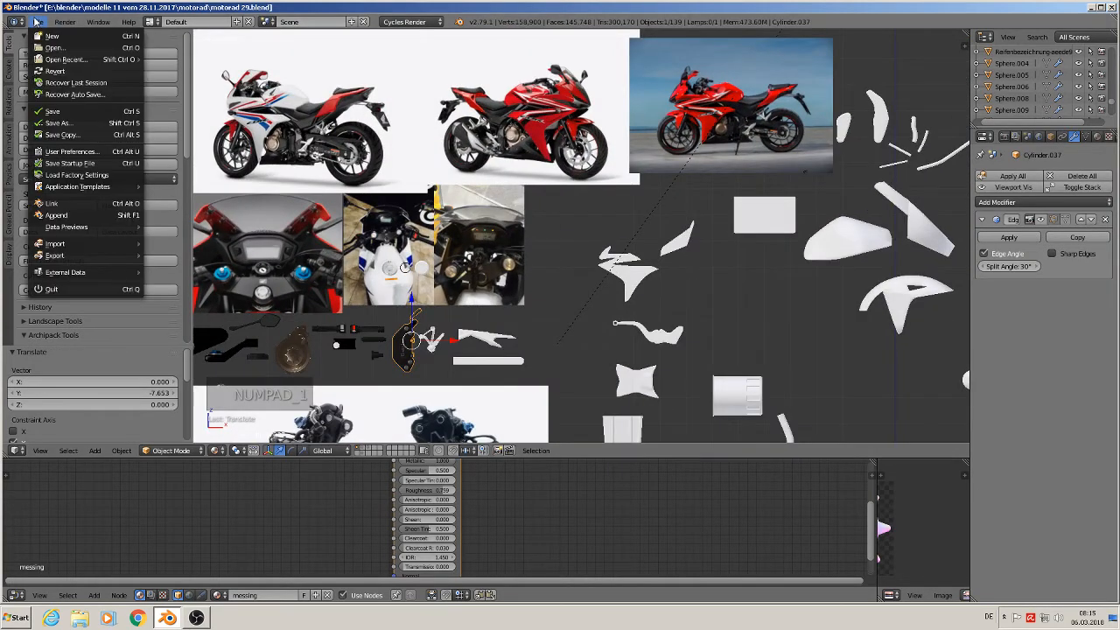
left_click(57, 123)
left_click(187, 66)
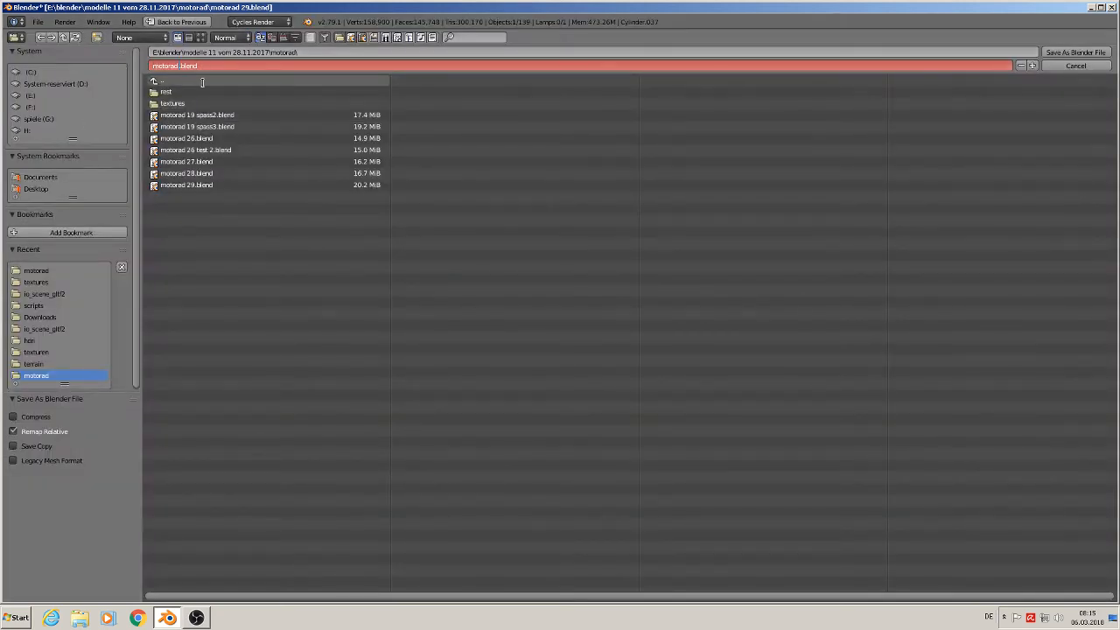
key("Return")
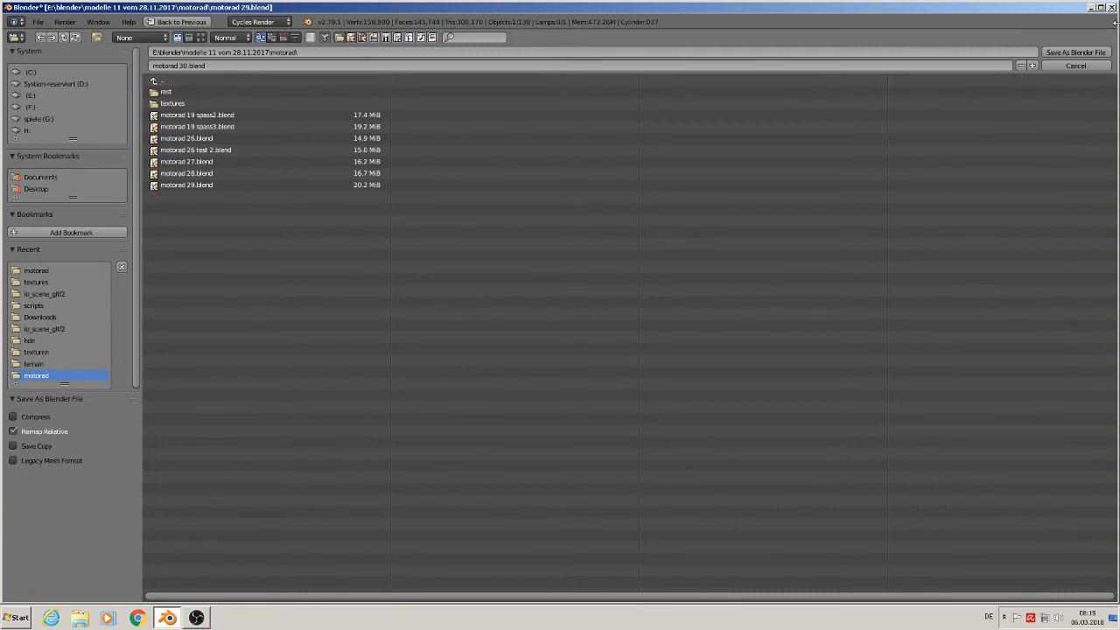
left_click(1083, 53)
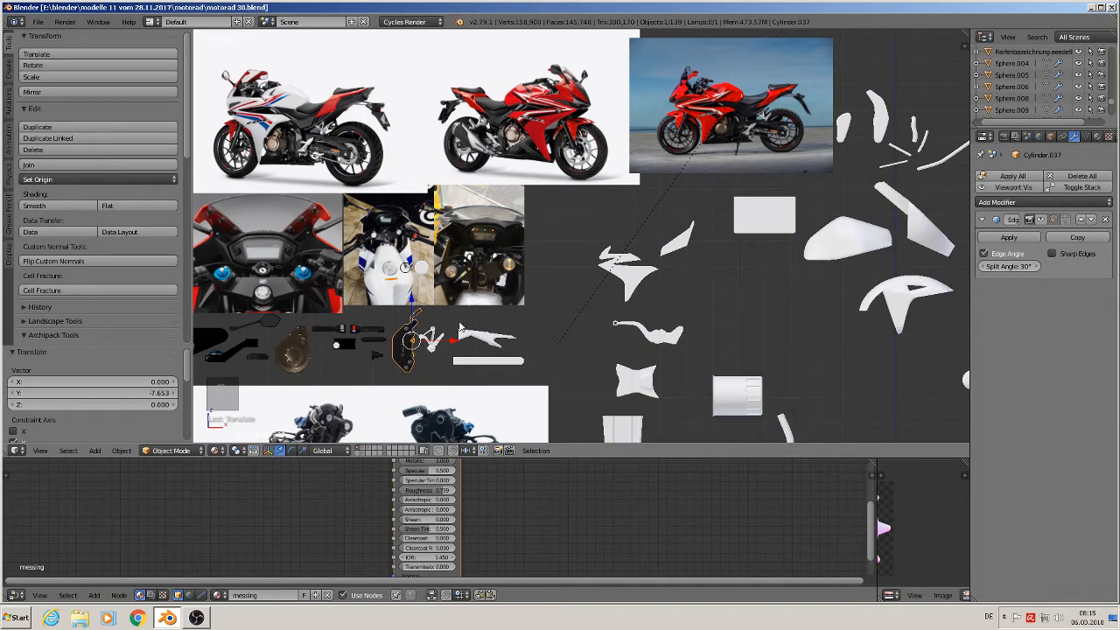
- Select the white three-armed bracket beside the caliper and examine the footrest and swingarm area in the white motorcycle's reference photo
scroll(445, 346, "up", 8)
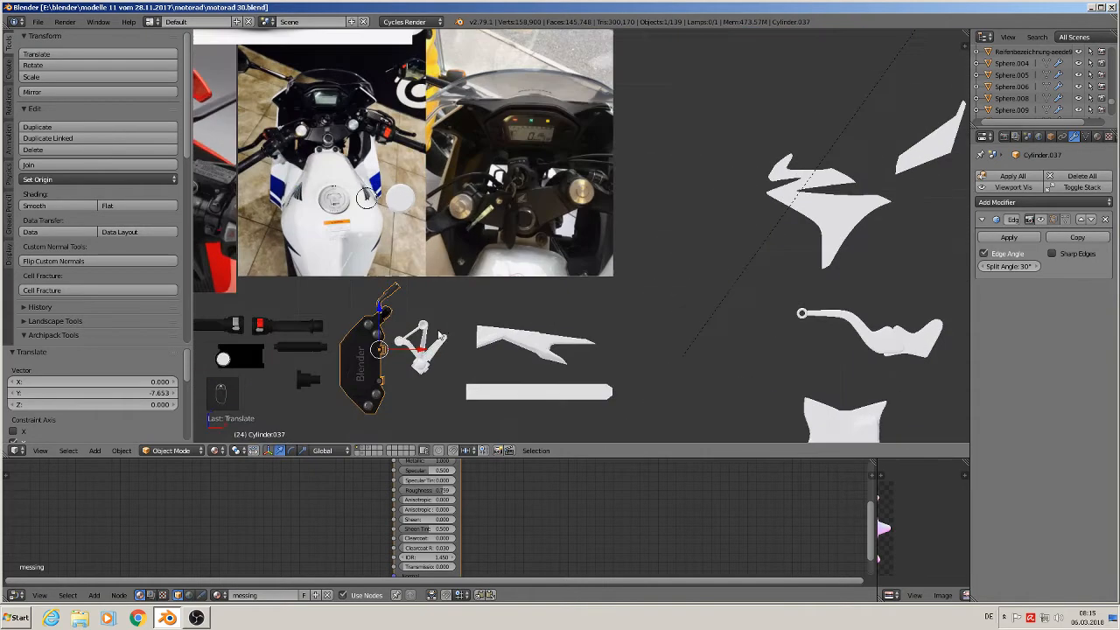
right_click(426, 357)
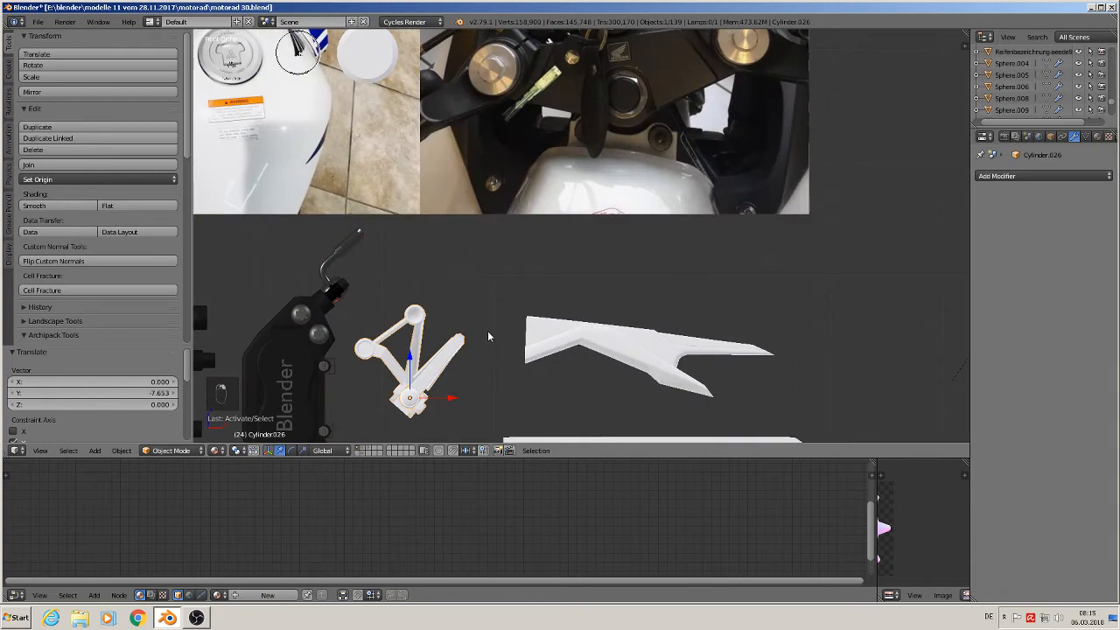
middle_click_drag(488, 331, 619, 347, "shift")
scroll(616, 348, "down", 8)
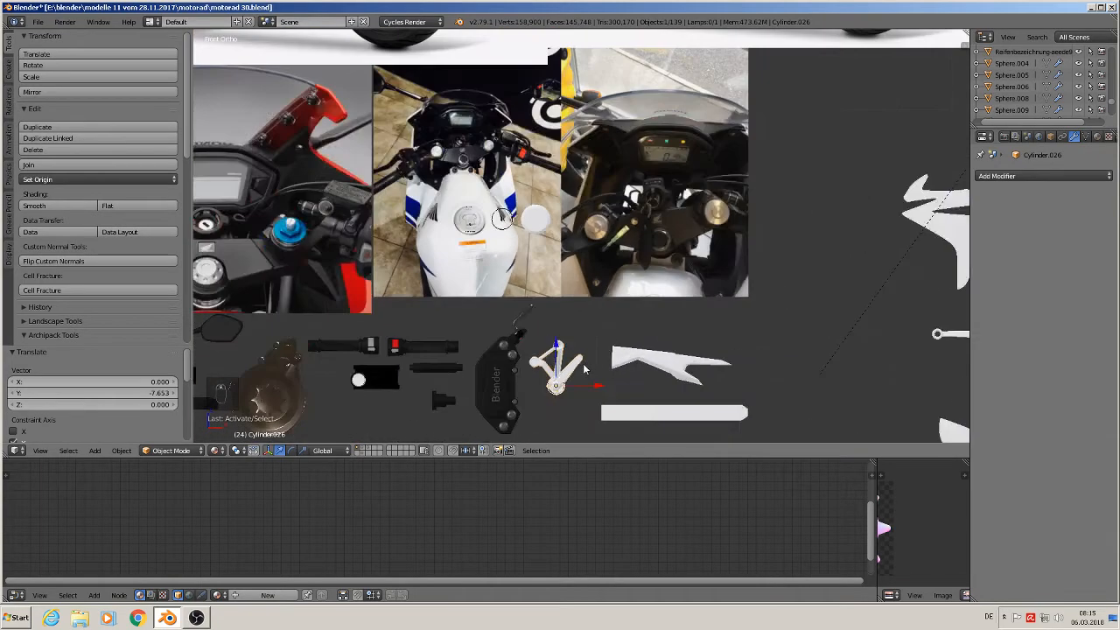
scroll(522, 203, "up", 10)
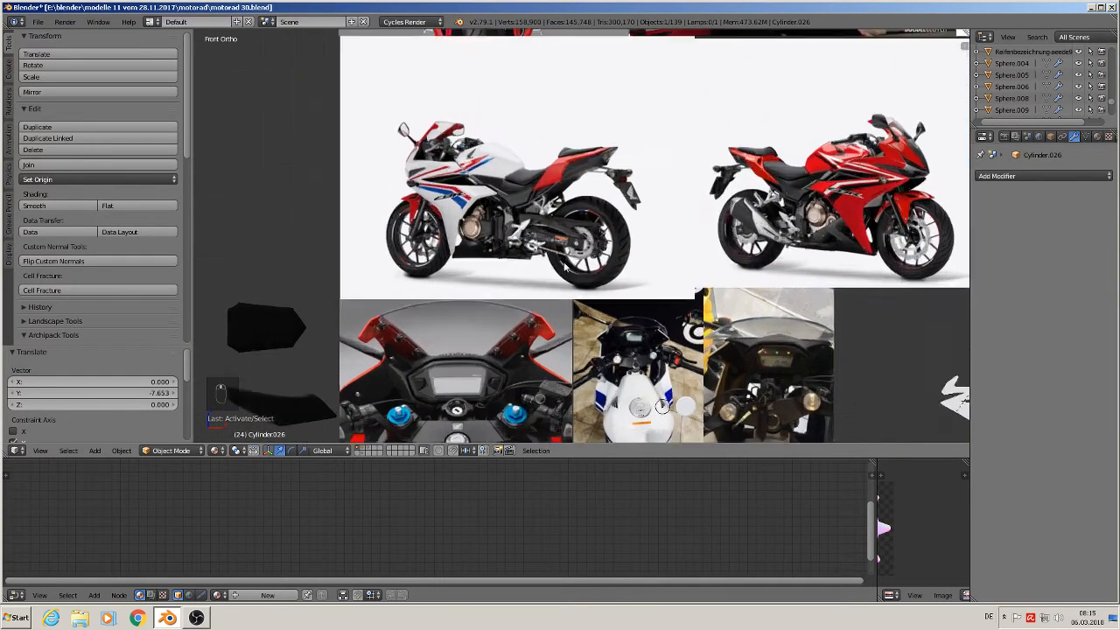
scroll(519, 205, "up", 2)
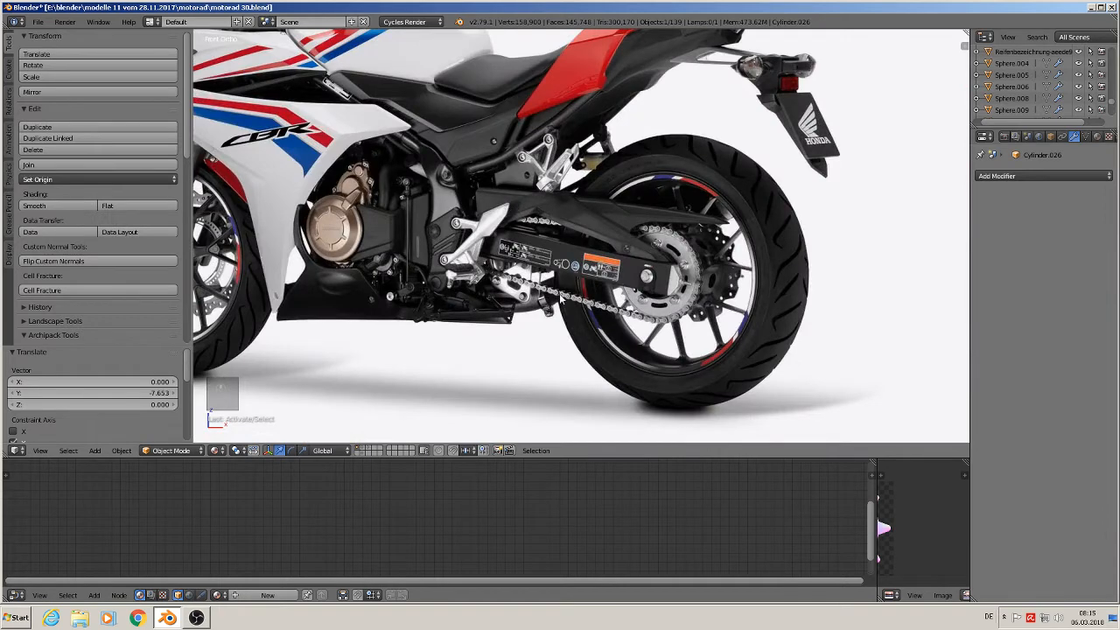
- Examine the footrest and bracket area in the white, red and outdoor motorcycle reference photos
scroll(464, 245, "up", 4)
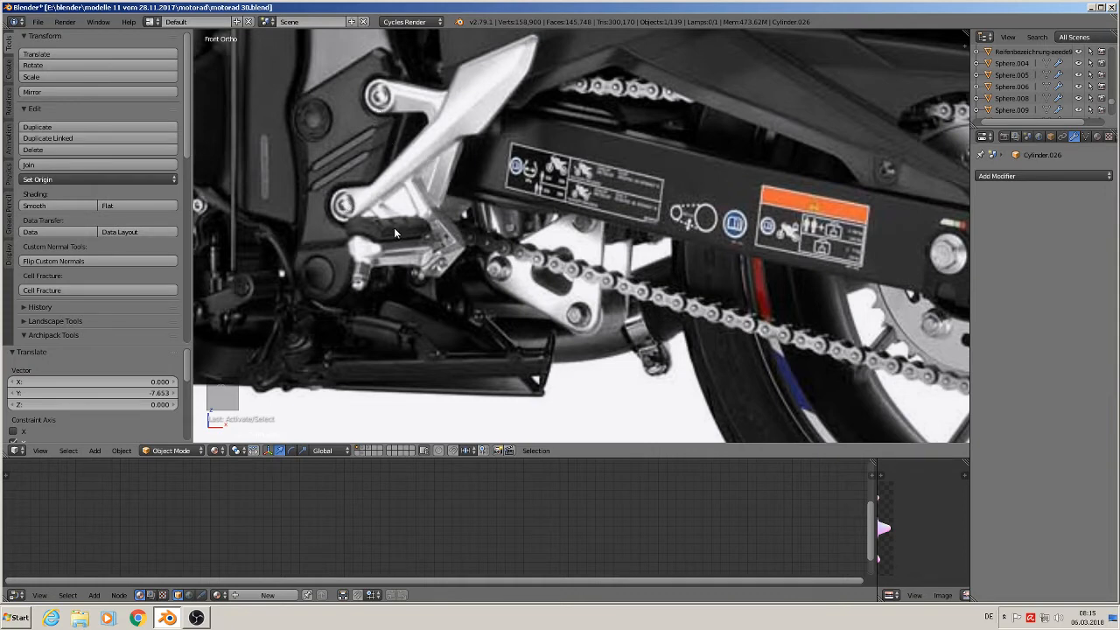
scroll(556, 302, "down", 8)
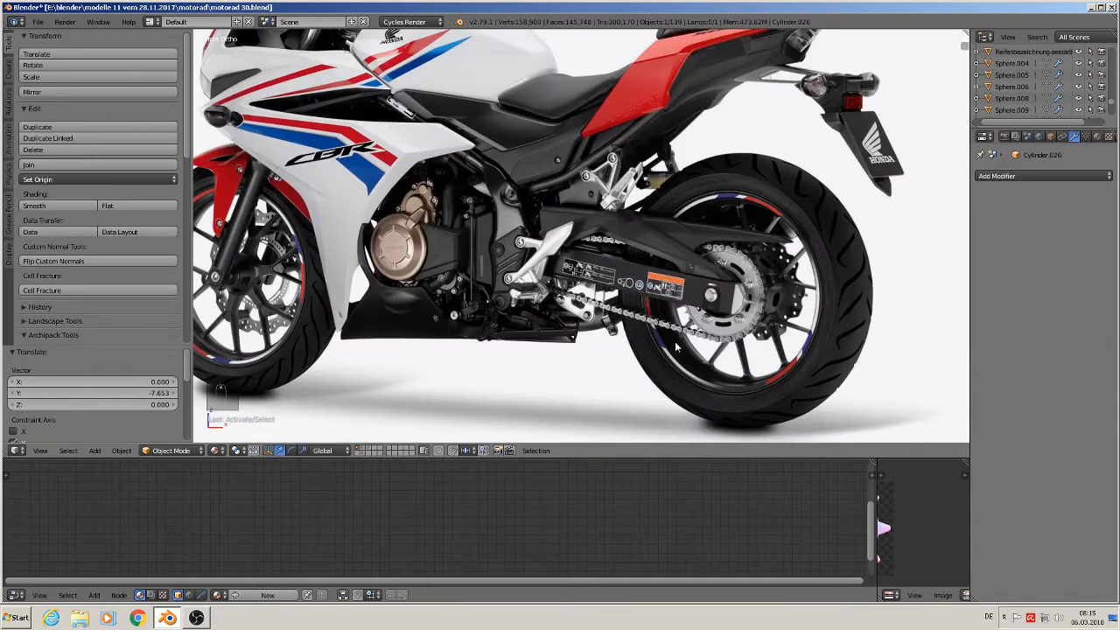
scroll(544, 304, "up", 2)
scroll(576, 274, "up", 5)
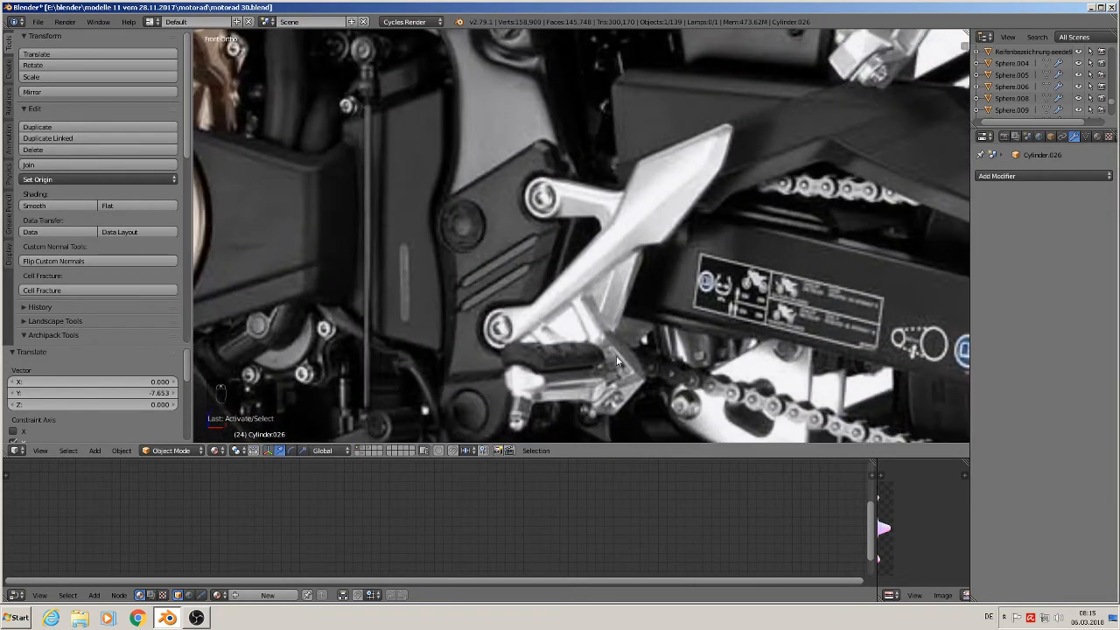
scroll(616, 355, "down", 8)
middle_click_drag(919, 350, 523, 209, "shift")
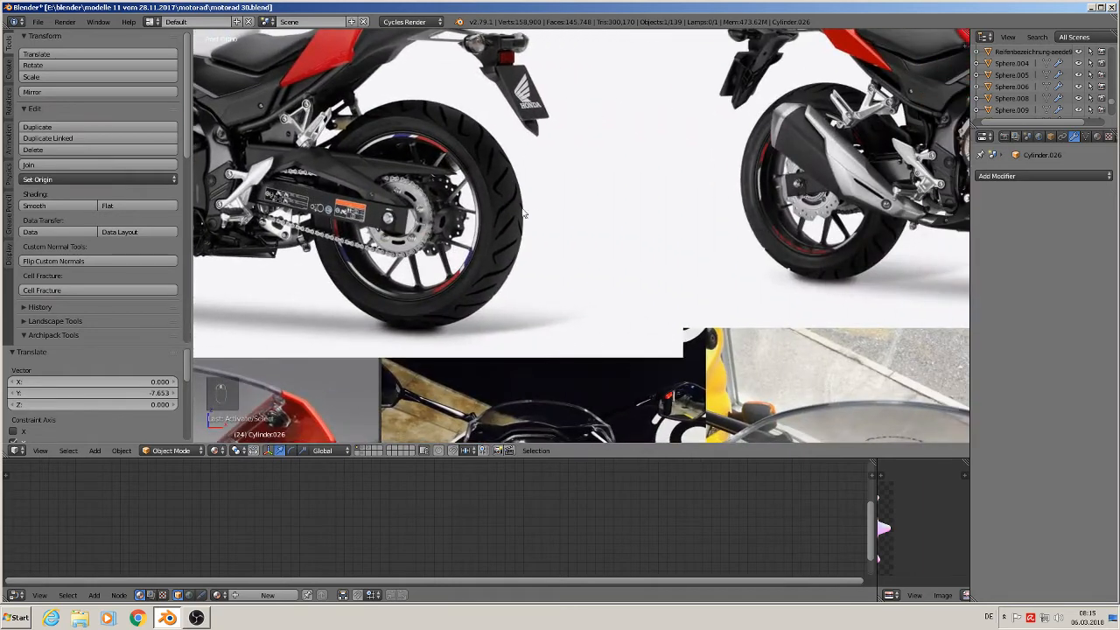
scroll(566, 242, "down", 5)
middle_click_drag(697, 246, 429, 140, "shift")
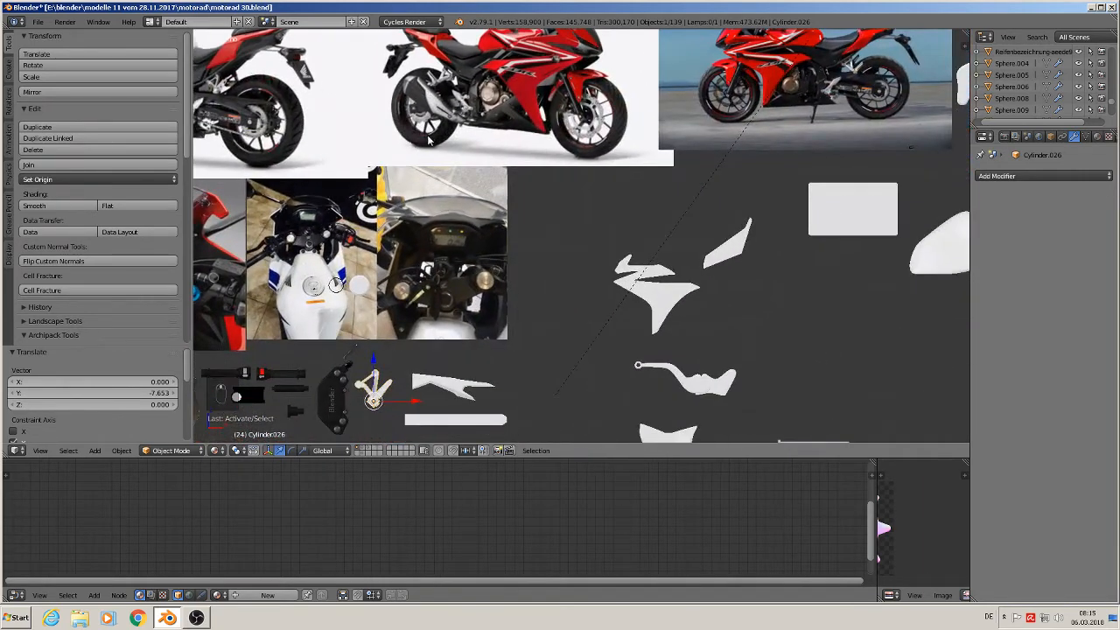
scroll(428, 140, "up", 8)
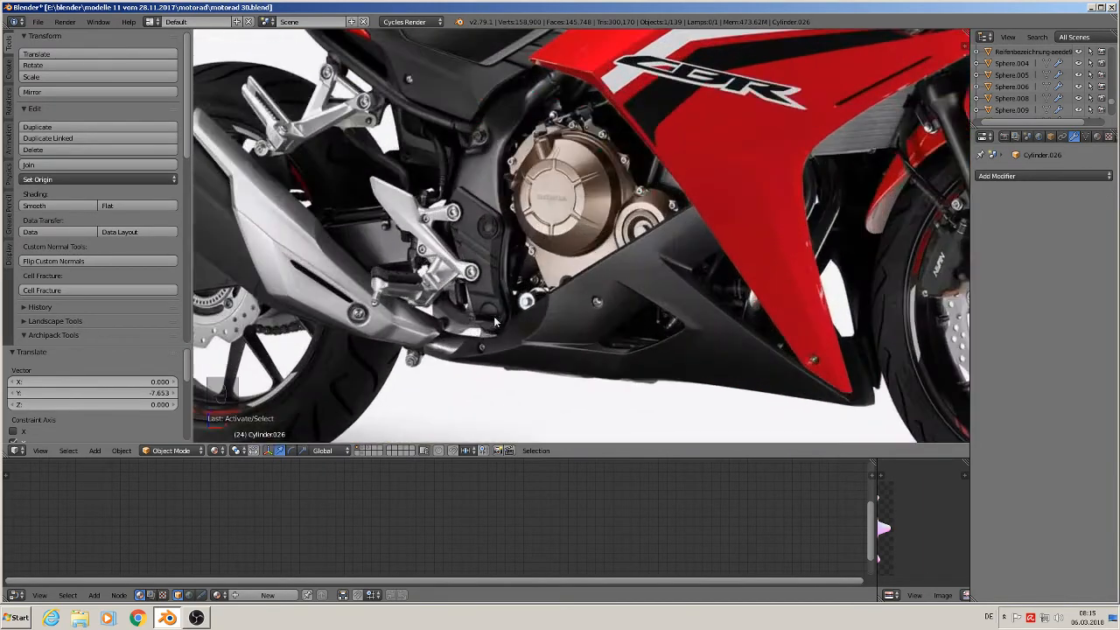
scroll(405, 286, "down", 8)
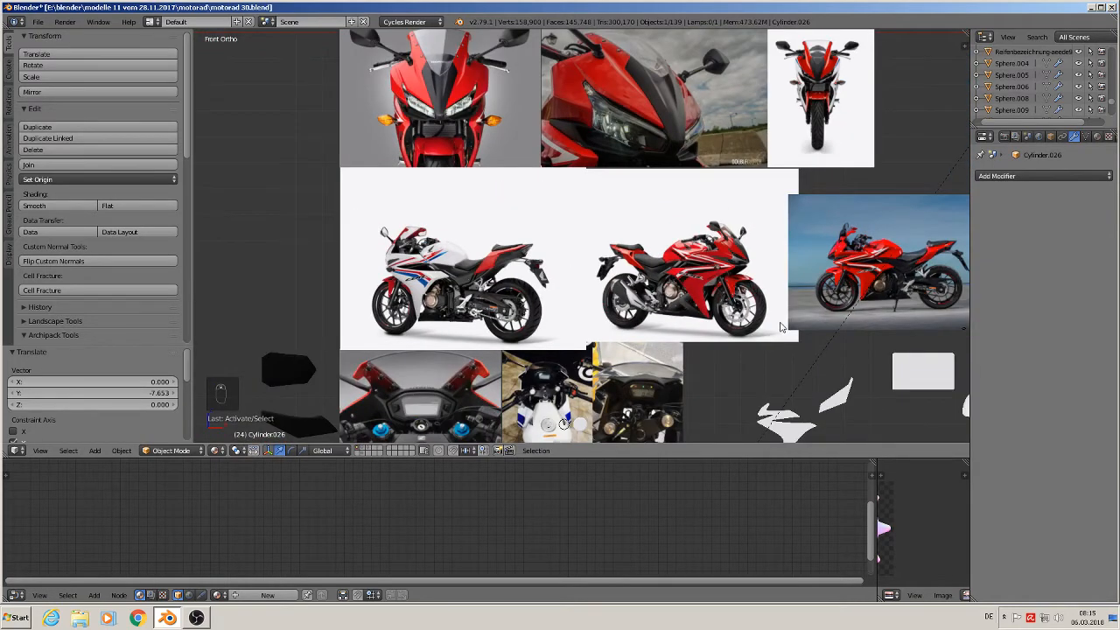
middle_click_drag(781, 326, 764, 145, "shift")
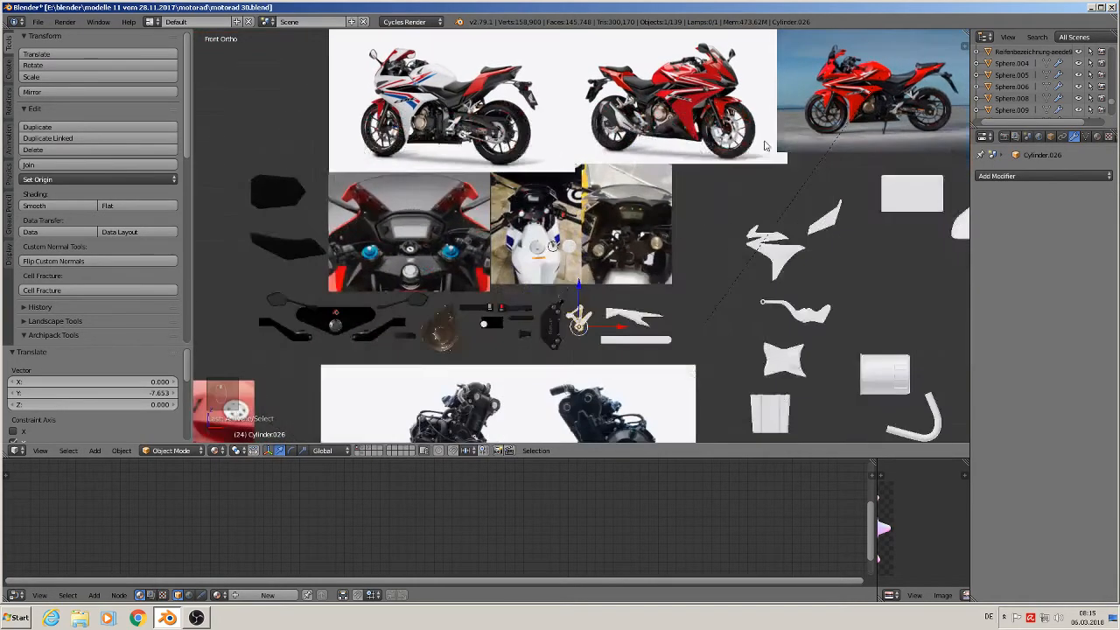
middle_click_drag(737, 276, 437, 350, "shift")
scroll(674, 154, "up", 8)
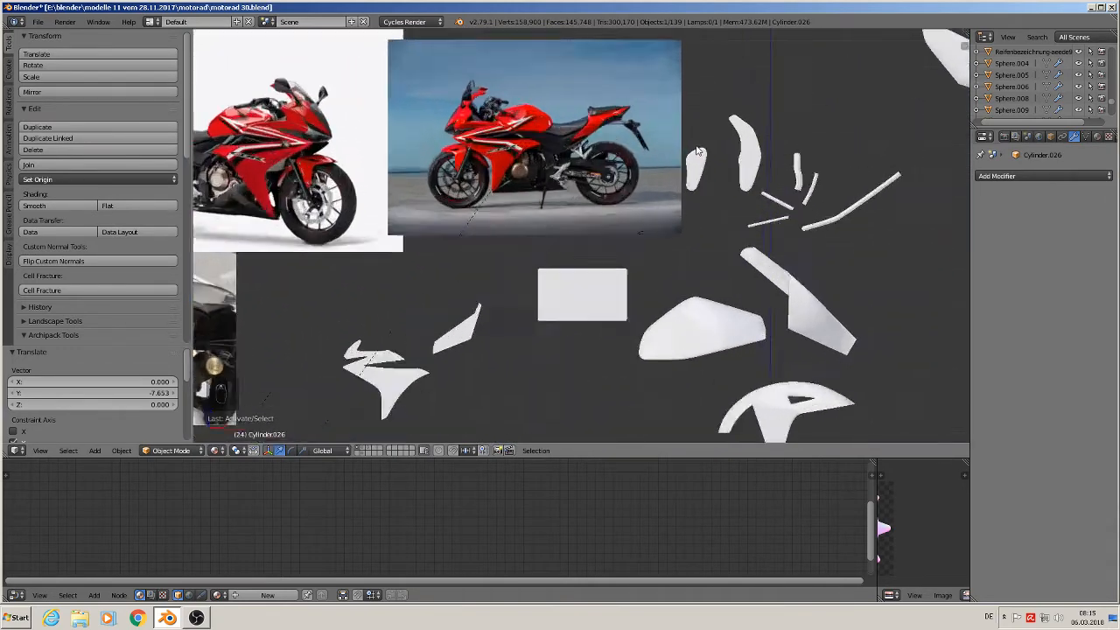
scroll(411, 211, "up", 6)
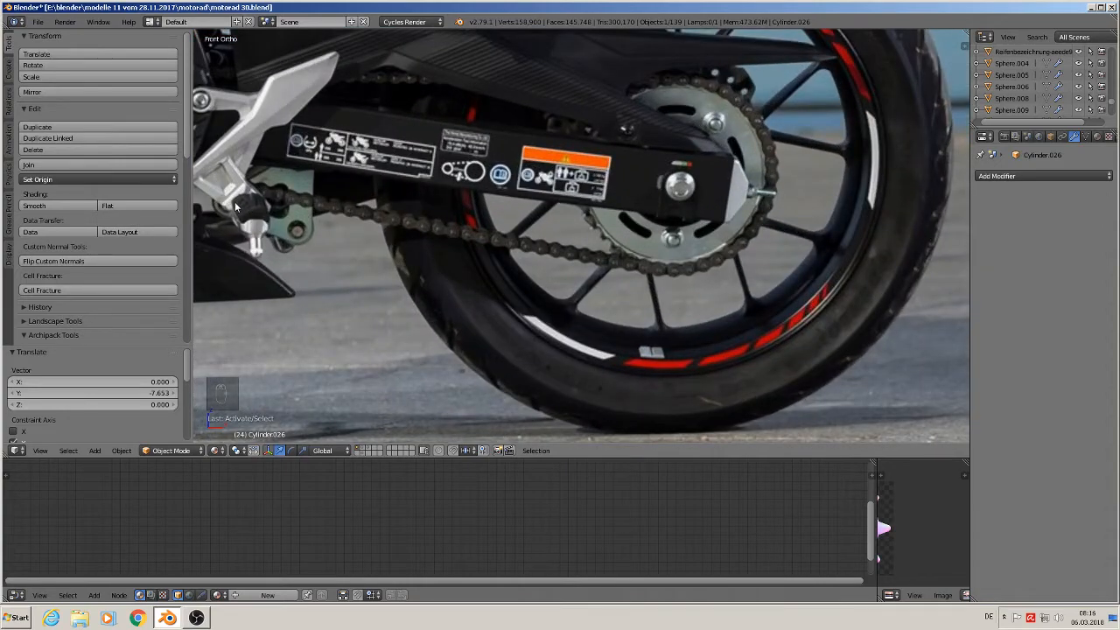
scroll(427, 263, "down", 12)
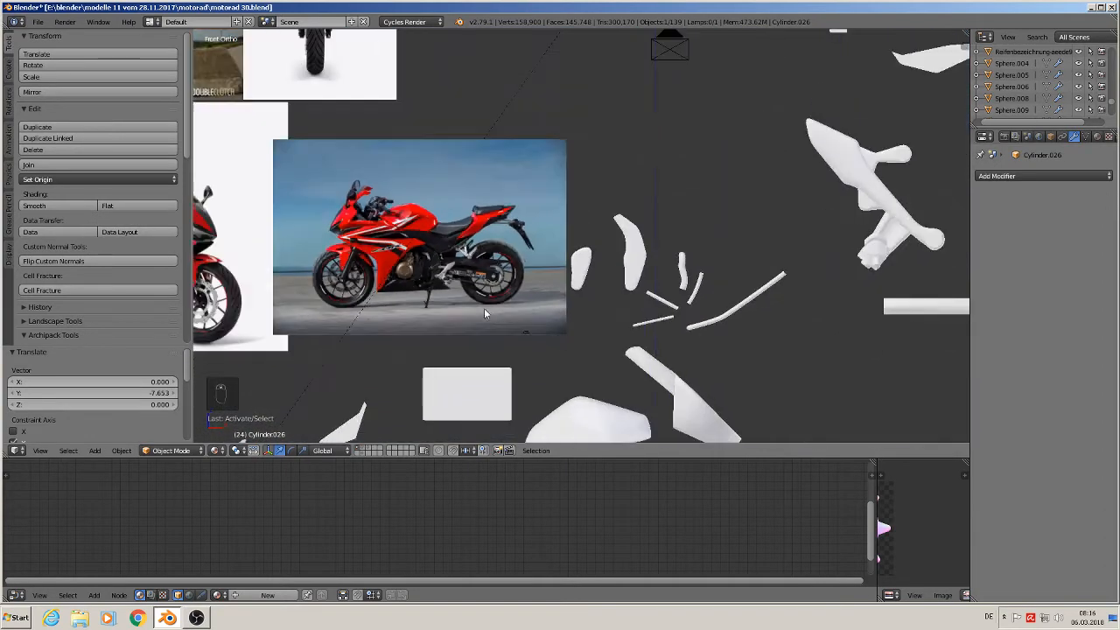
- Return to the white three-armed bracket beside the caliper and inspect its shape from several angles
middle_click_drag(485, 312, 788, 29, "shift")
scroll(644, 500, "down", 1)
scroll(533, 370, "down", 3)
middle_click_drag(533, 371, 583, 373, "shift")
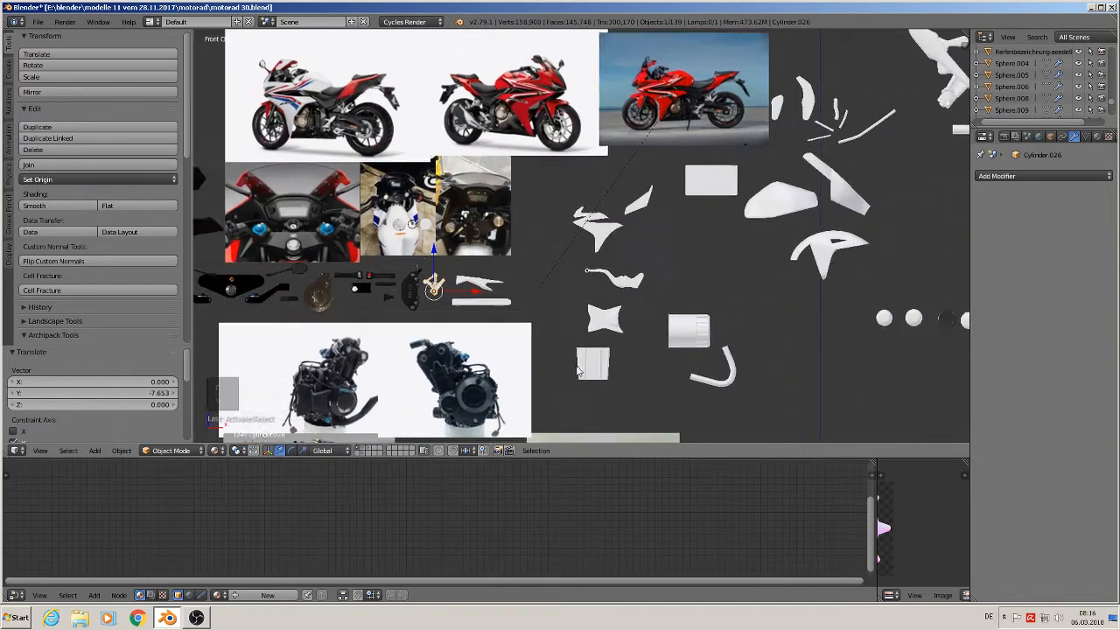
scroll(469, 323, "up", 9)
middle_click_drag(398, 228, 641, 365, "shift")
scroll(641, 366, "up", 3)
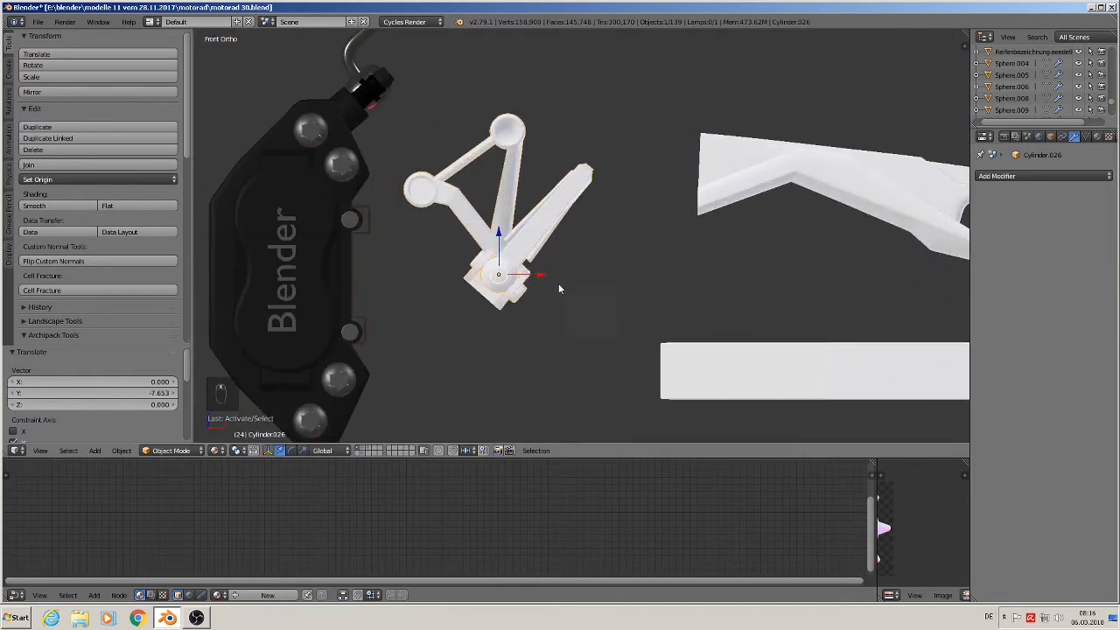
scroll(613, 367, "up", 1)
middle_click_drag(509, 230, 567, 334)
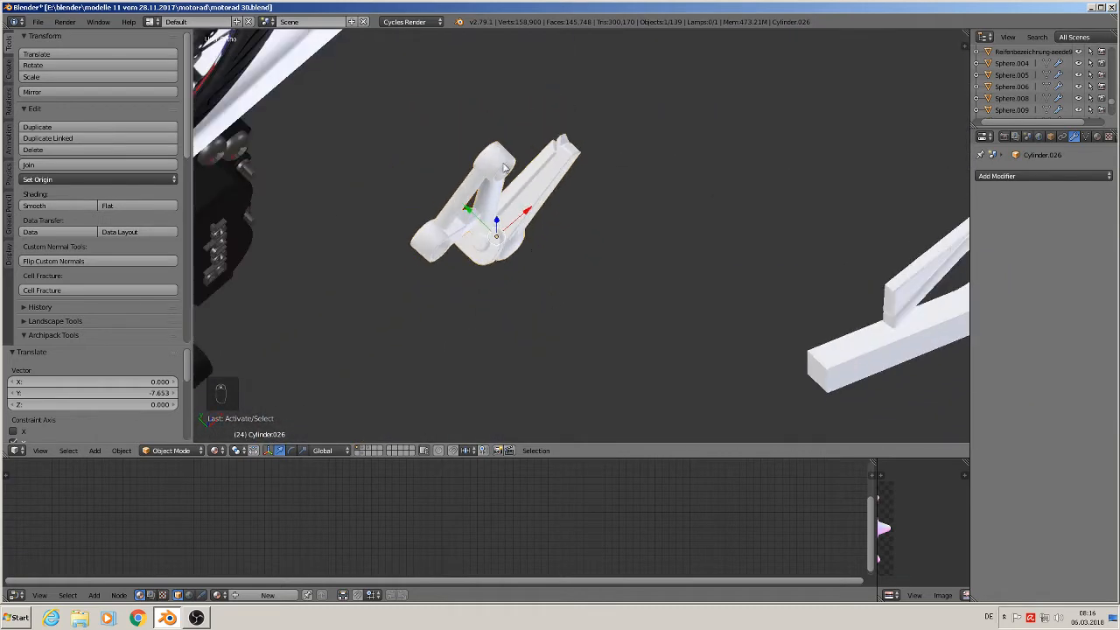
middle_click_drag(532, 206, 496, 150)
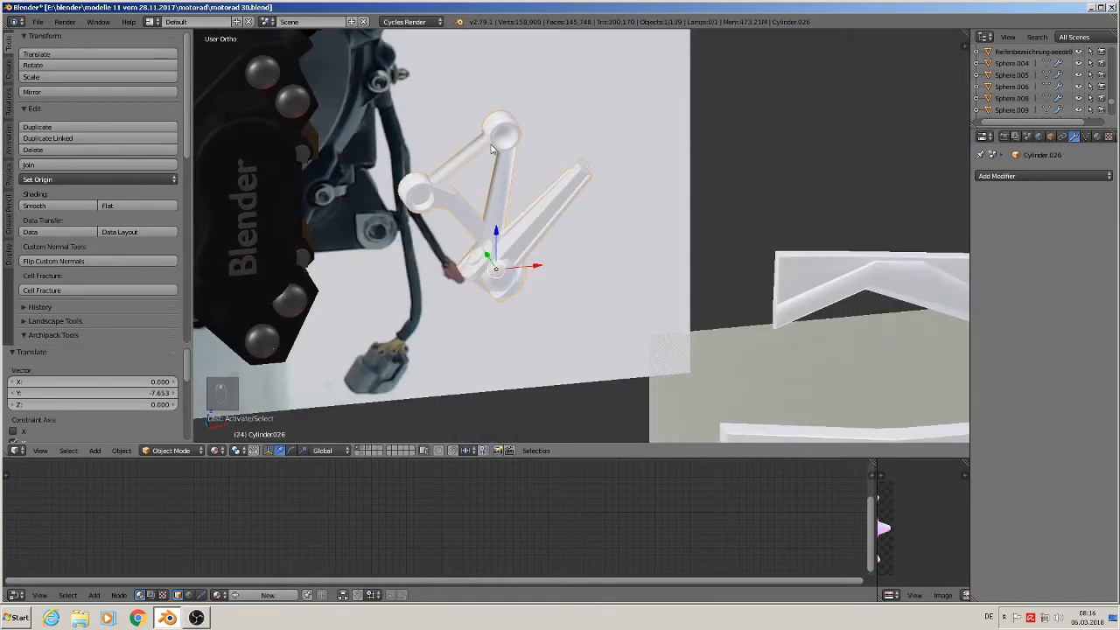
- Add a material slot to the three-armed bracket and assign the existing chrome material
left_click(1098, 137)
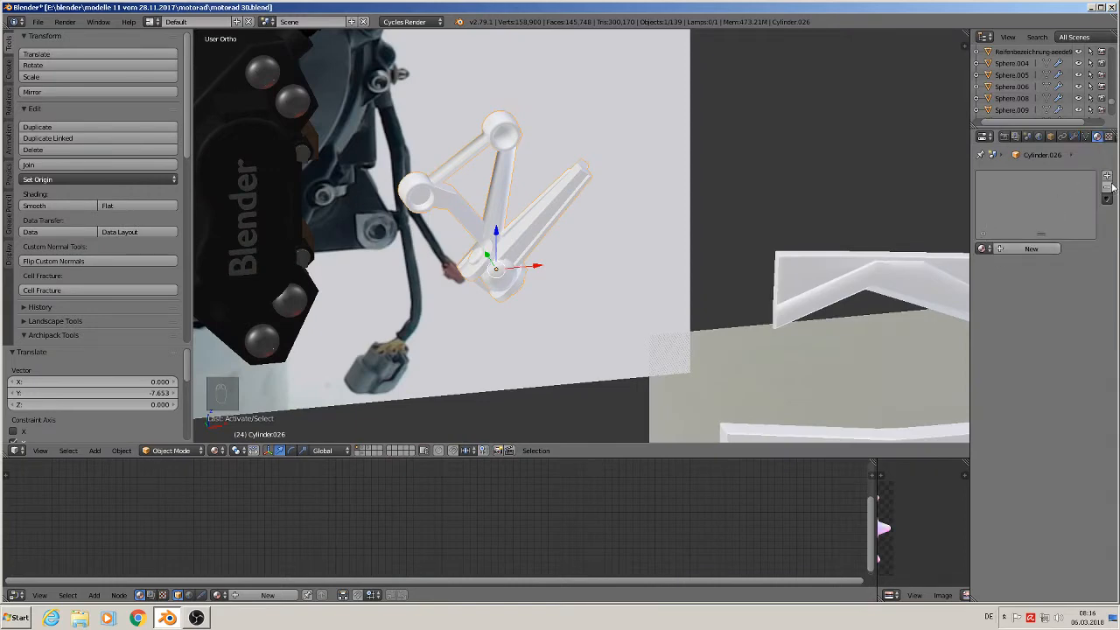
left_click(1107, 177)
left_click(981, 250)
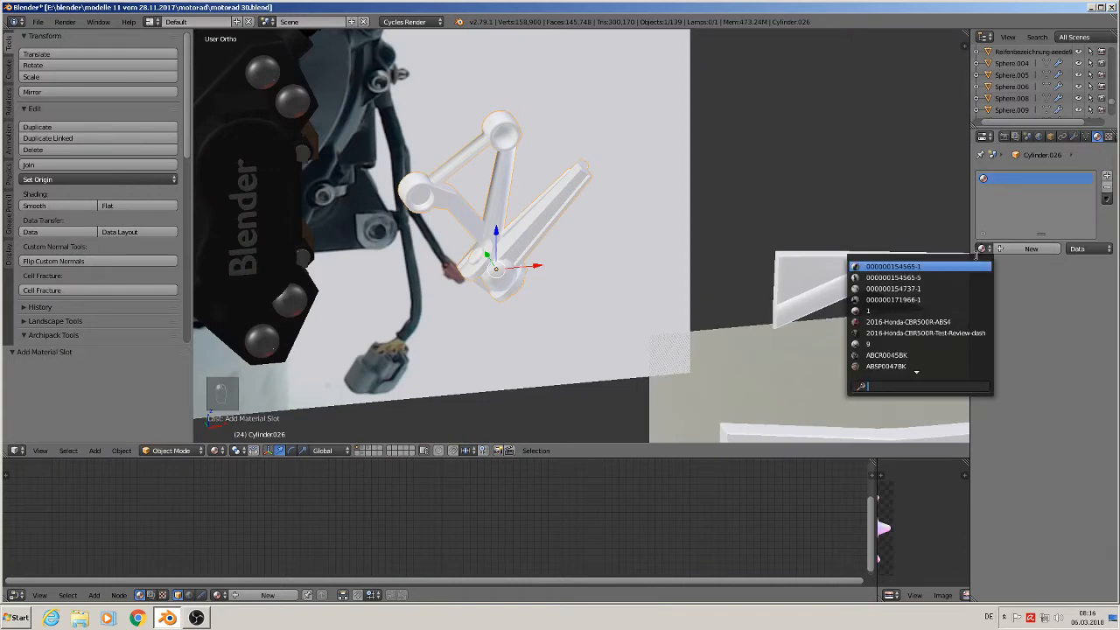
type("ch")
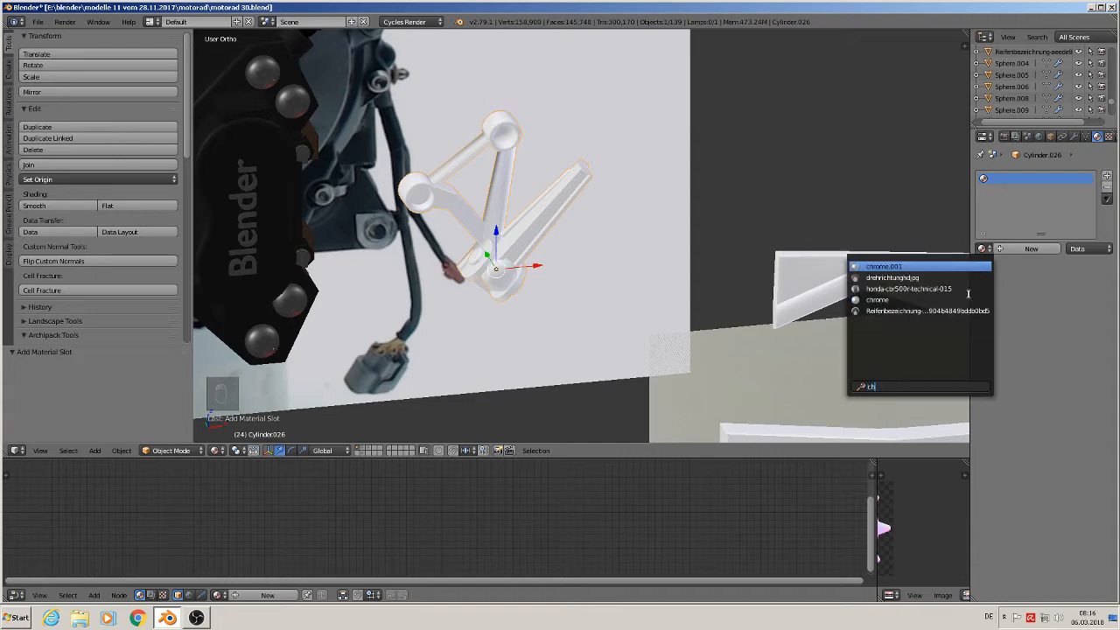
left_click(907, 301)
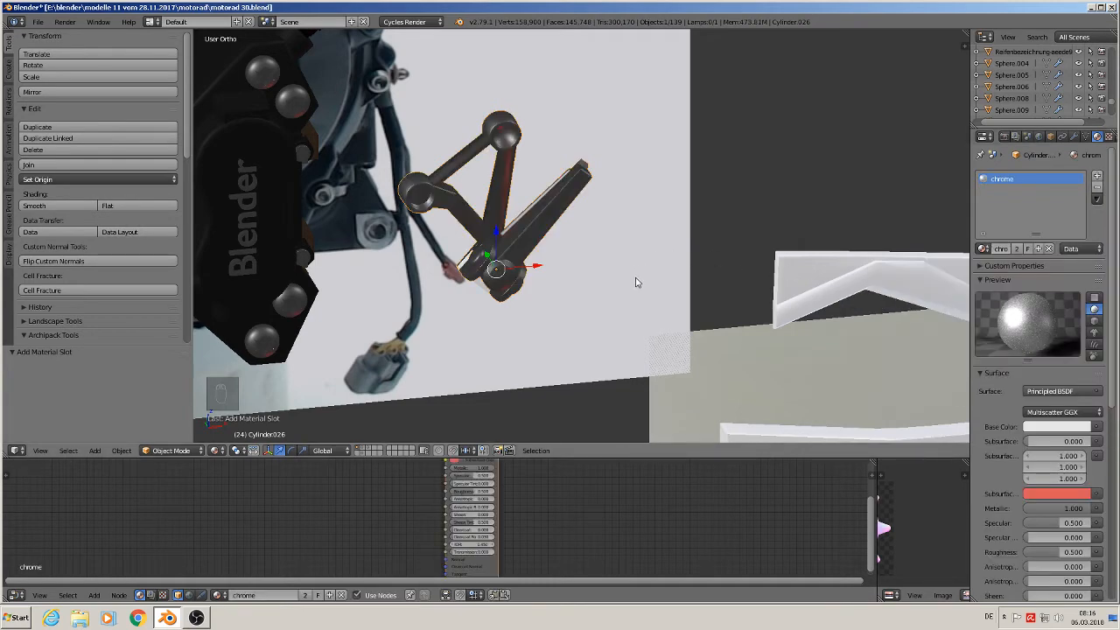
key("shift+z")
middle_click_drag(610, 241, 665, 292)
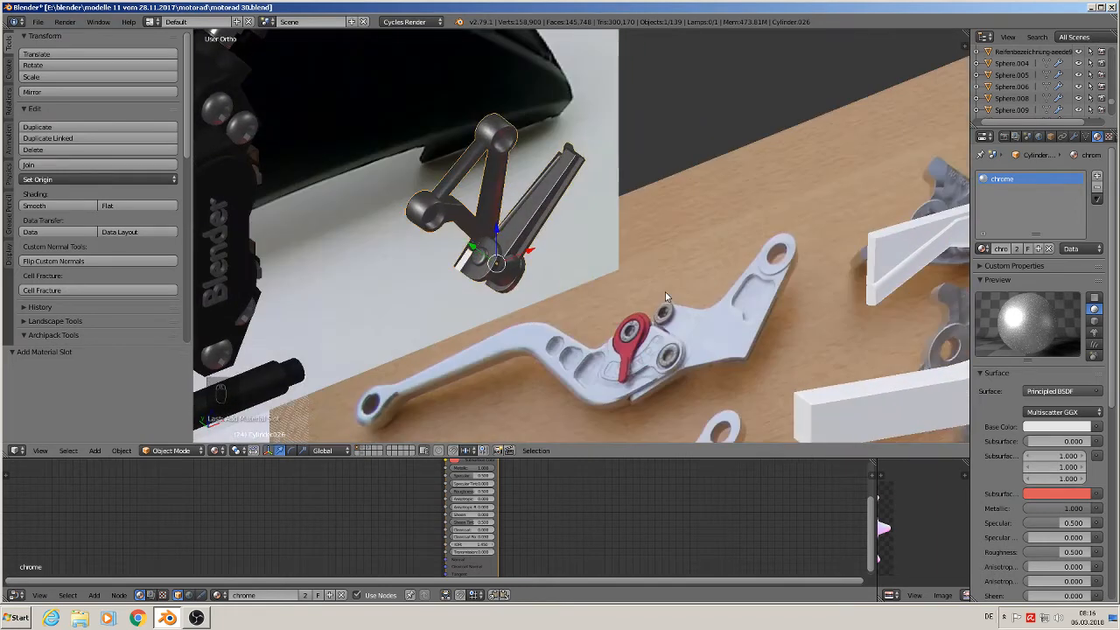
- Add a second material slot to the bracket and link the existing black gummi material to it
left_click(1100, 177)
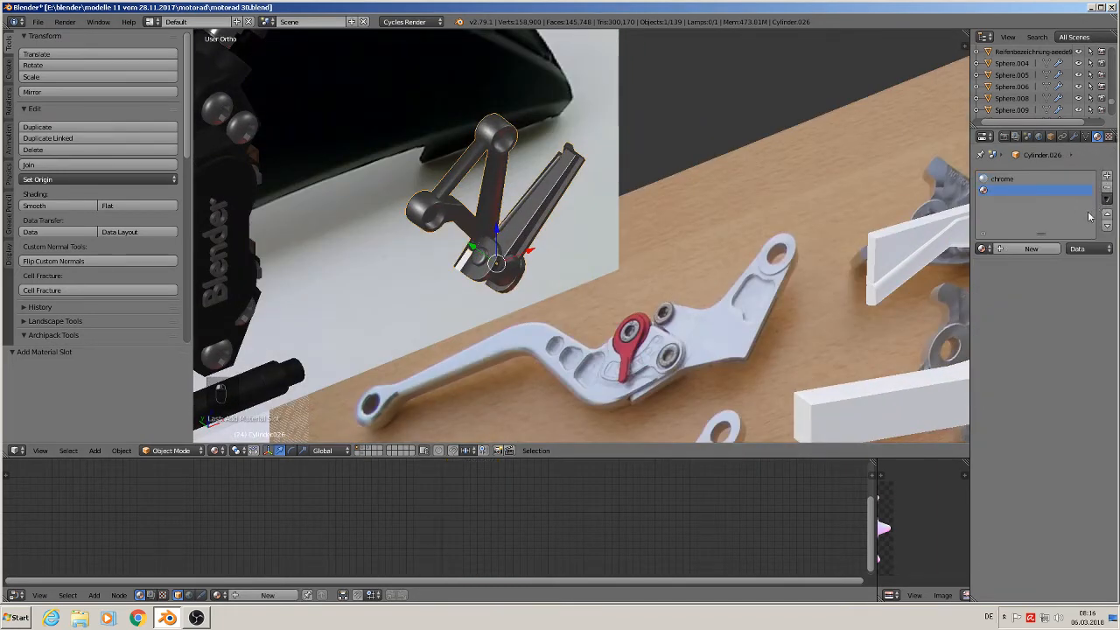
left_click(983, 248)
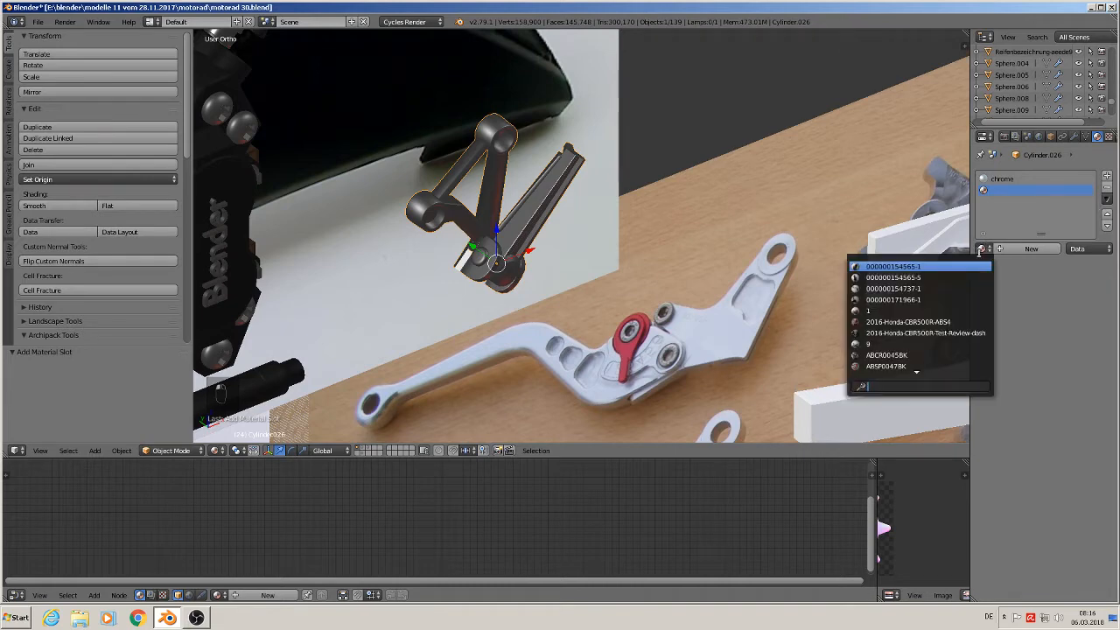
type("gum")
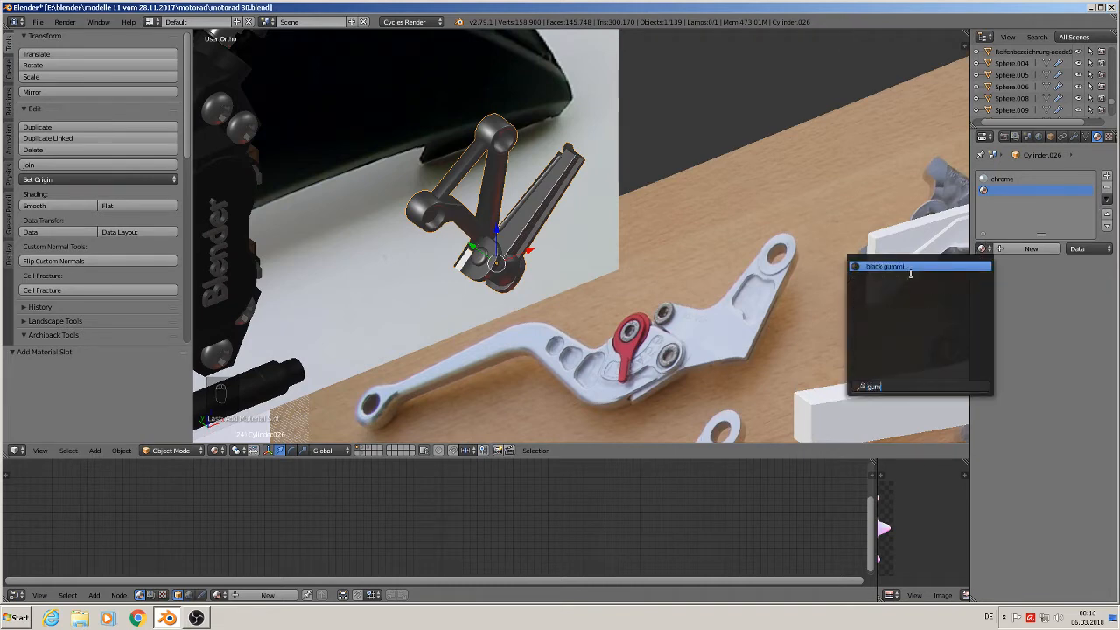
left_click(892, 267)
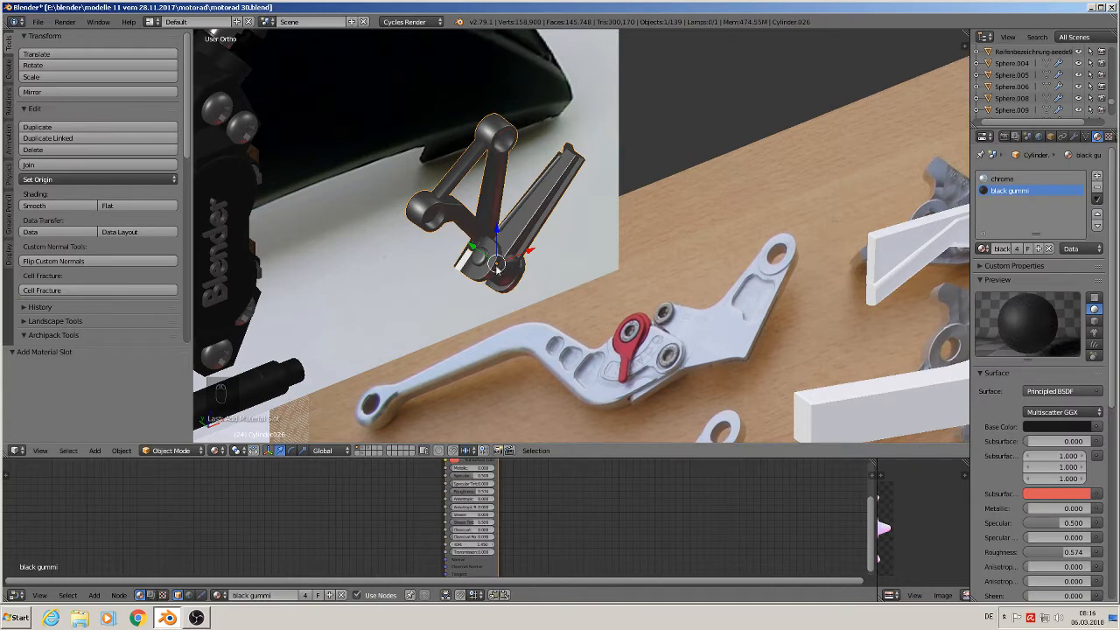
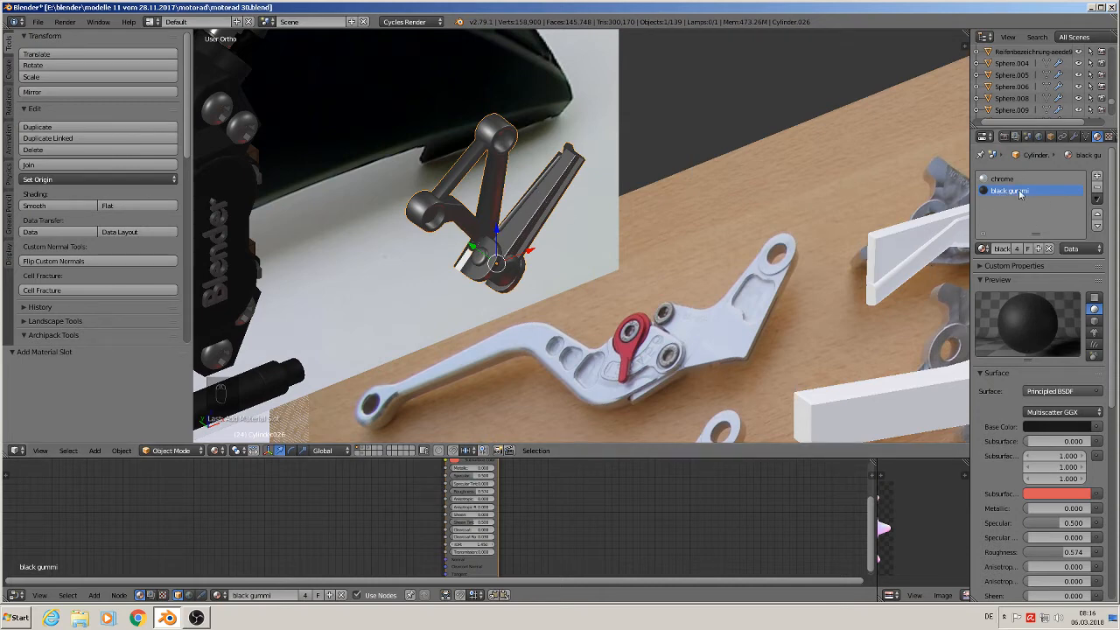
- Make the bracket's black gummi material a single-user copy and rename it "black gummi with normal"
left_click(1016, 249)
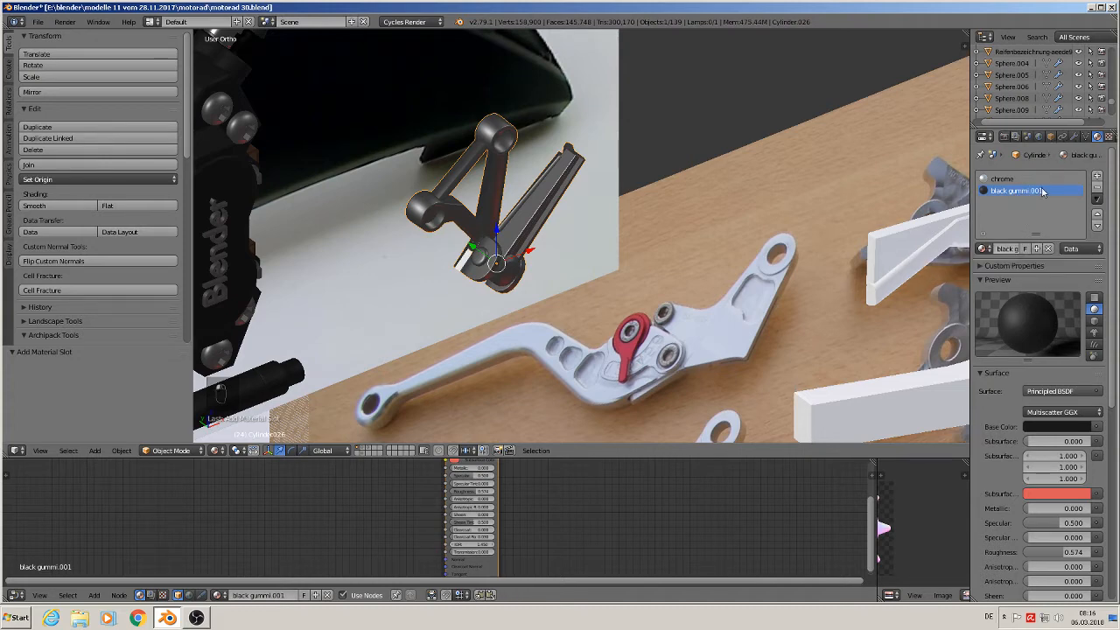
left_click(1003, 249)
left_click(1016, 248)
key("BackSpace")
type("ni")
key("Return")
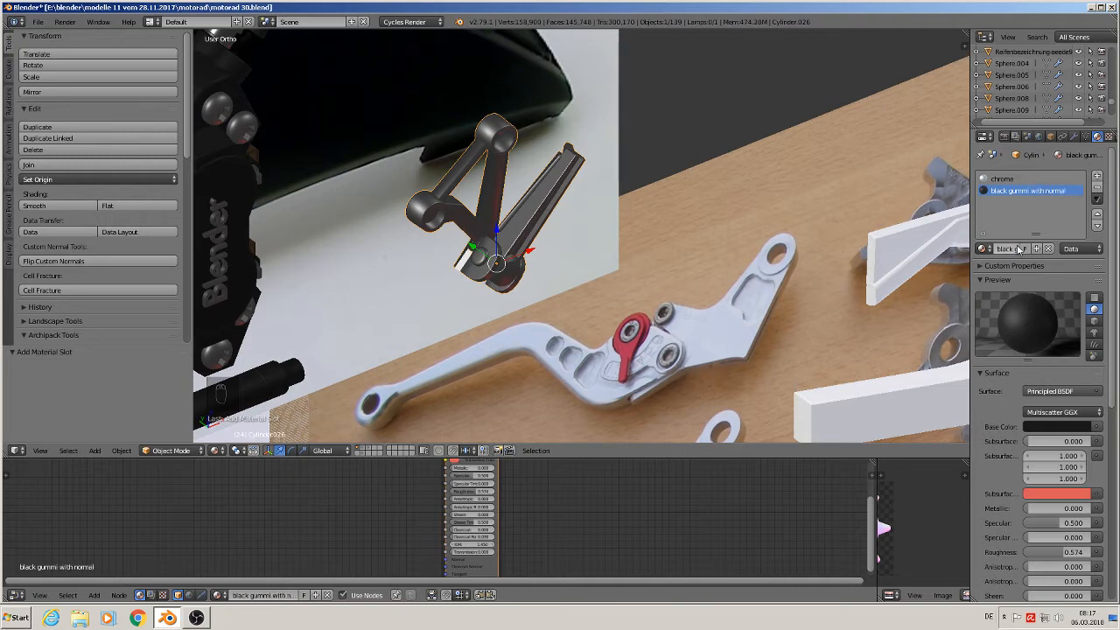
- Select the linked geometry of the long pad on the bracket's footrest arm and assign black gummi with normal to it
scroll(627, 202, "up", 2)
middle_click_drag(505, 148, 521, 206)
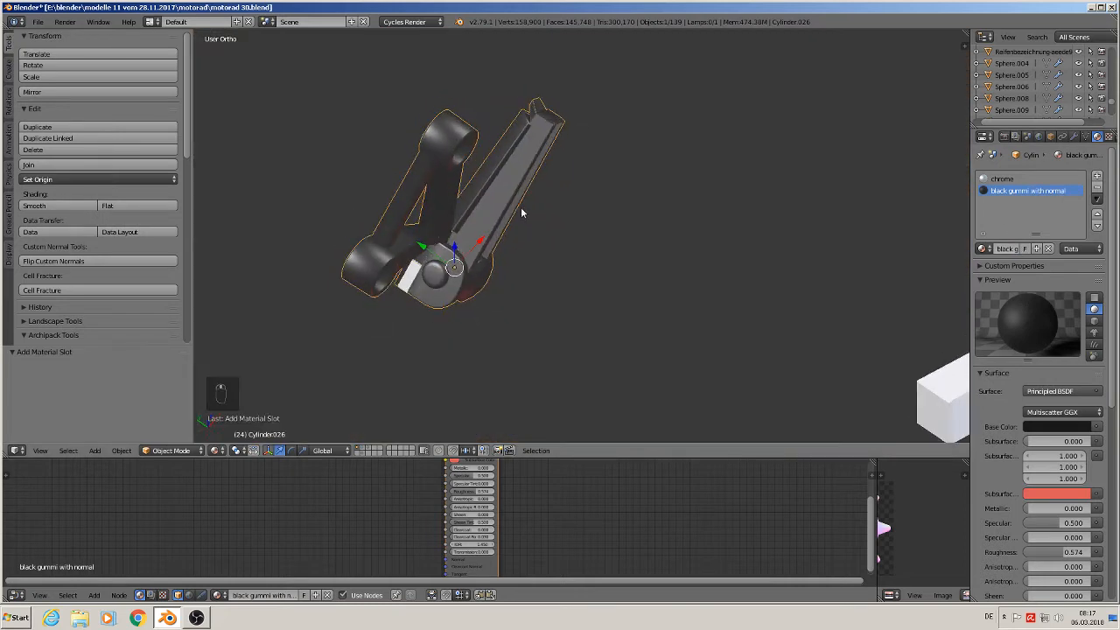
scroll(506, 167, "up", 2)
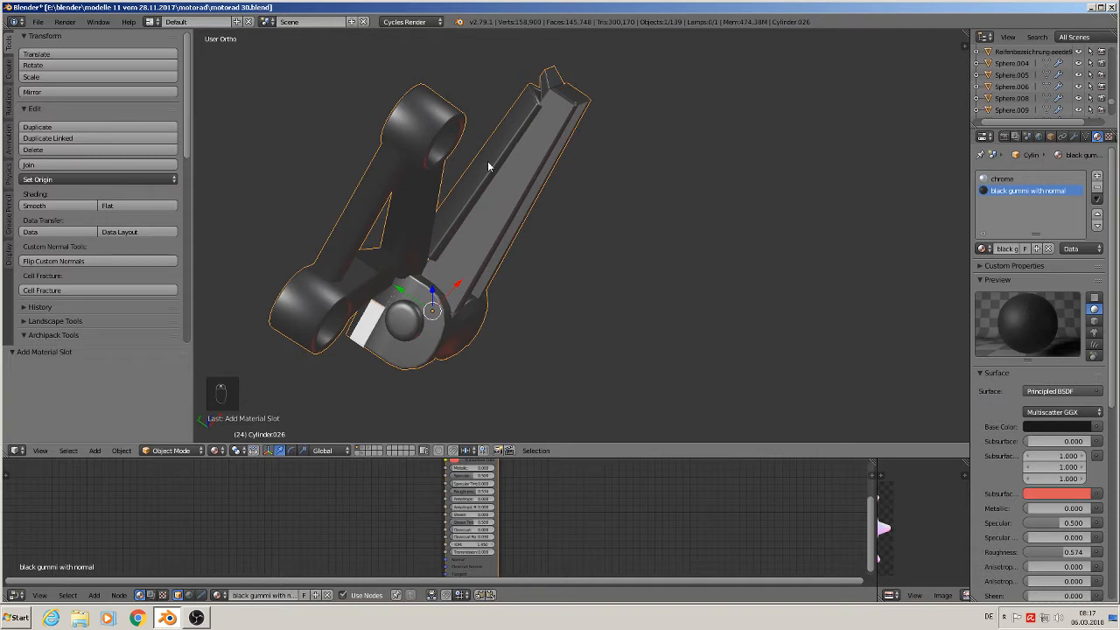
key("Tab")
key("a")
key("a")
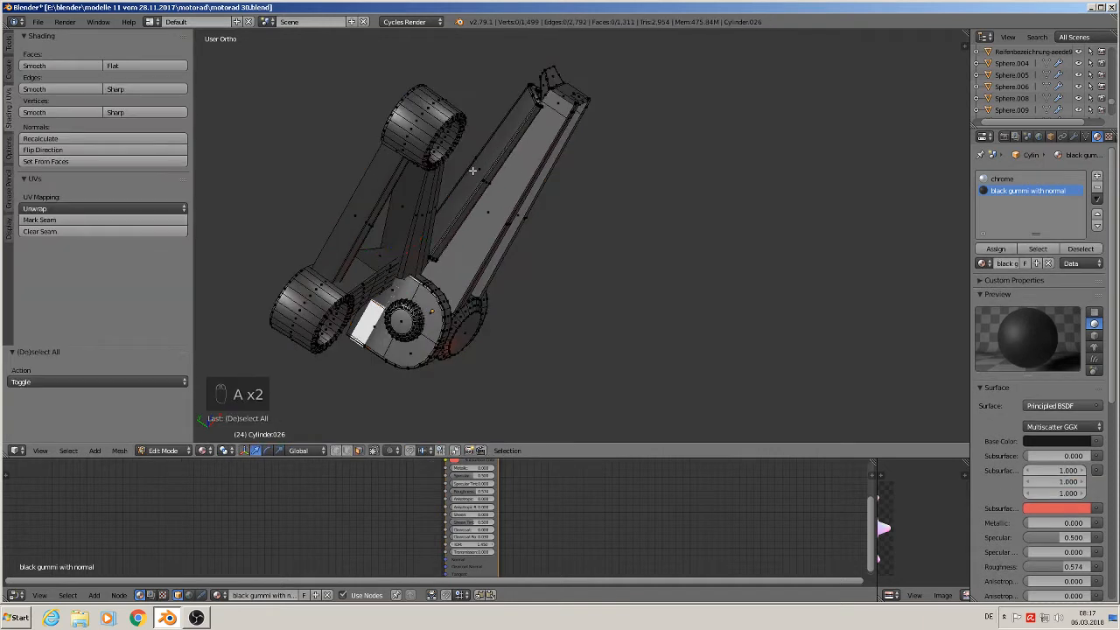
key("l")
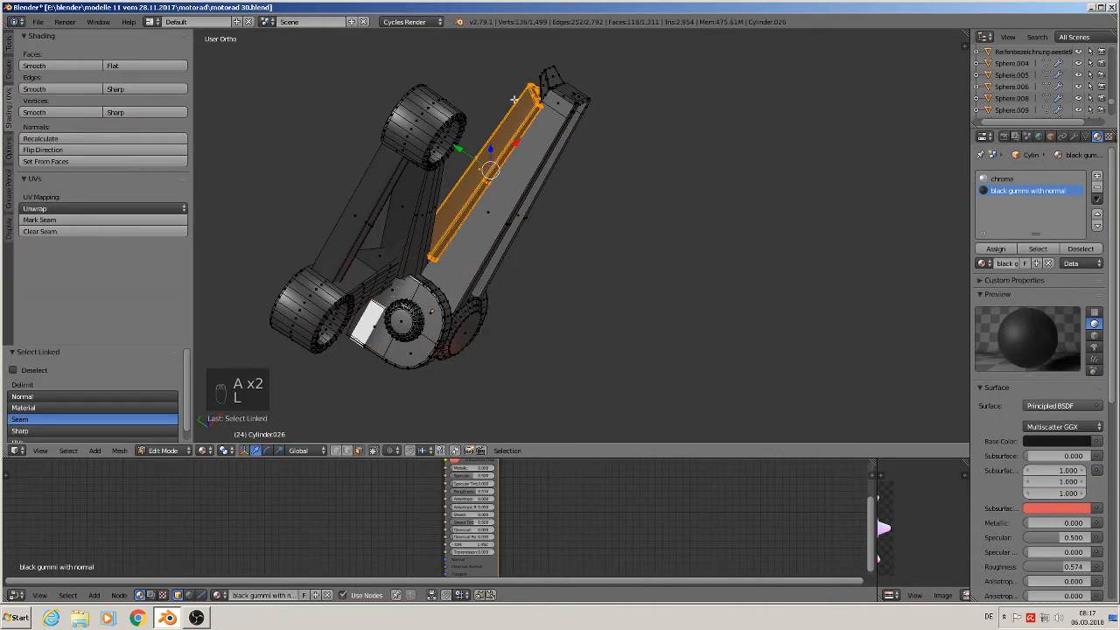
left_click(998, 249)
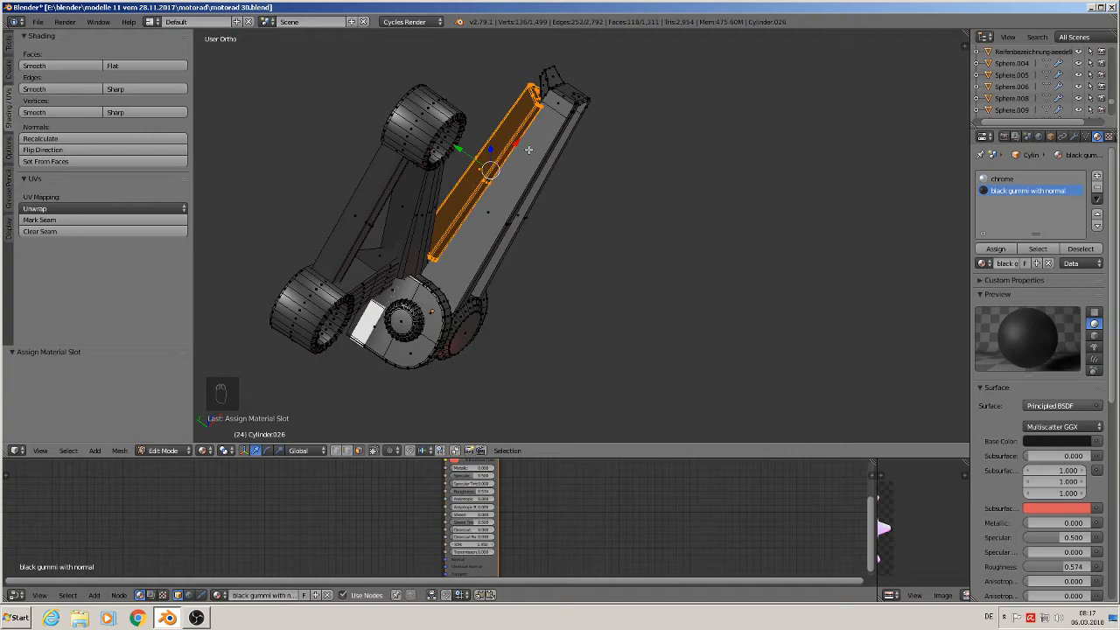
- Switch to edge selection and select the lengthwise edge loop along the footrest's rubber pad
middle_click_drag(531, 150, 724, 131)
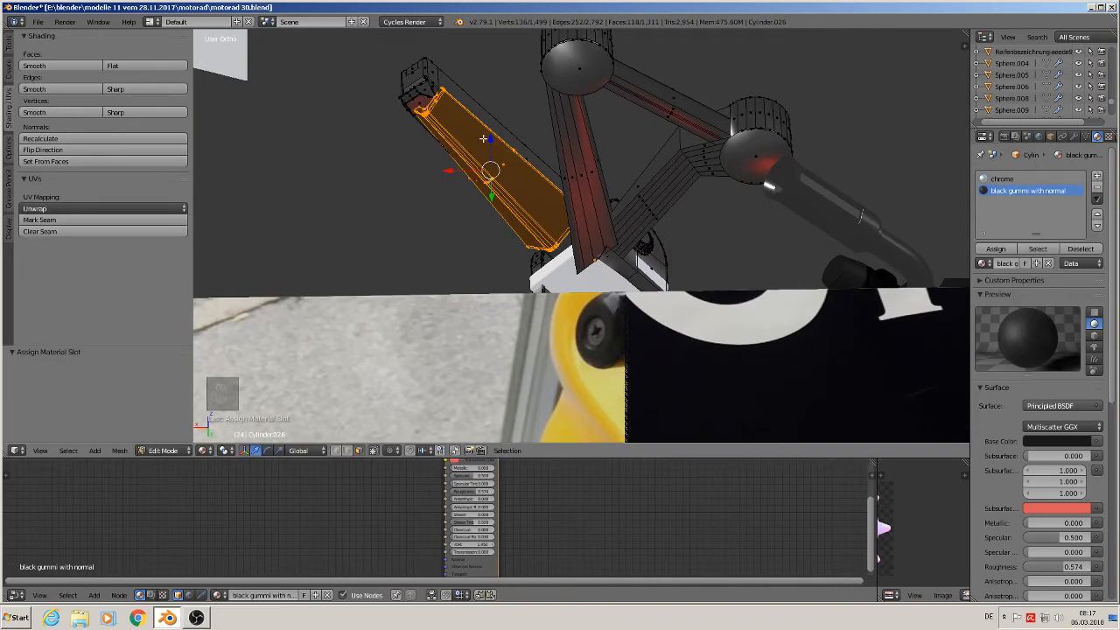
scroll(466, 135, "up", 3)
middle_click_drag(463, 135, 289, 148)
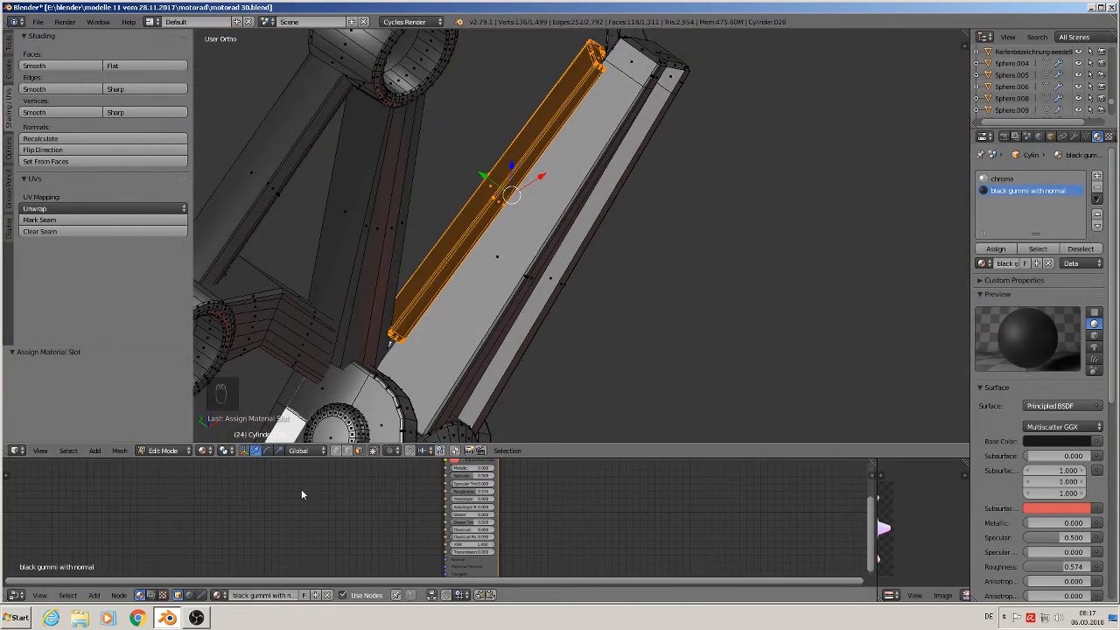
left_click(348, 451)
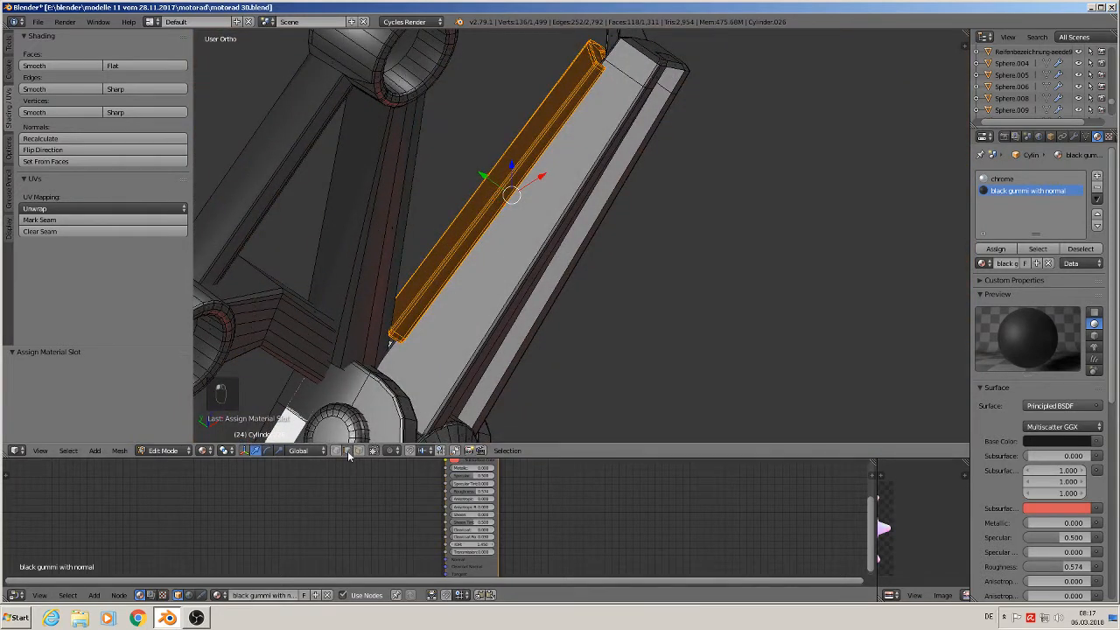
right_click(464, 273, "alt")
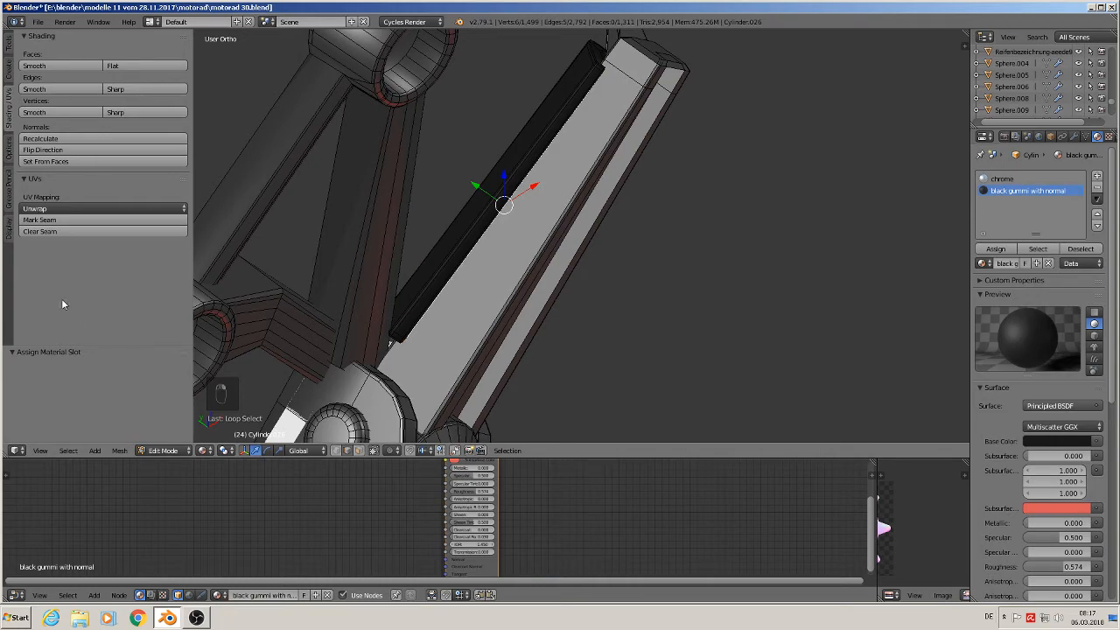
- Mark seams along the selected long edge loop and another long edge loop on the black rubber pads of the footrest
left_click(52, 220)
scroll(558, 133, "up", 1)
middle_click_drag(557, 134, 455, 45)
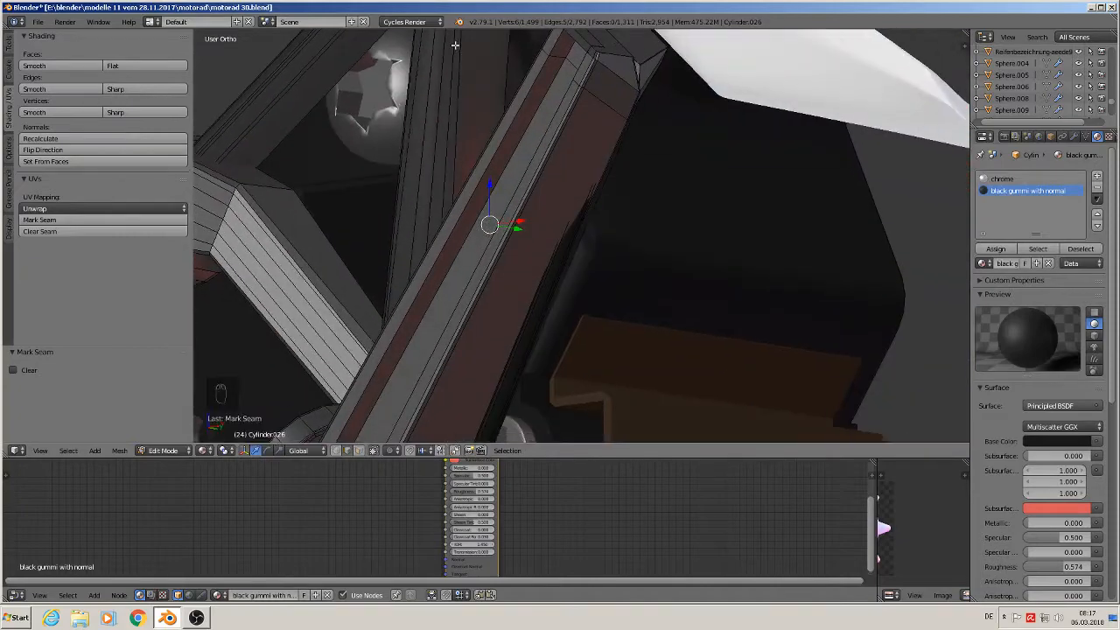
right_click(516, 325, "alt")
left_click(53, 220)
- Mark the outer and inner edge loops at the upper end of the black rubber pad as seams
middle_click_drag(529, 141, 650, 251)
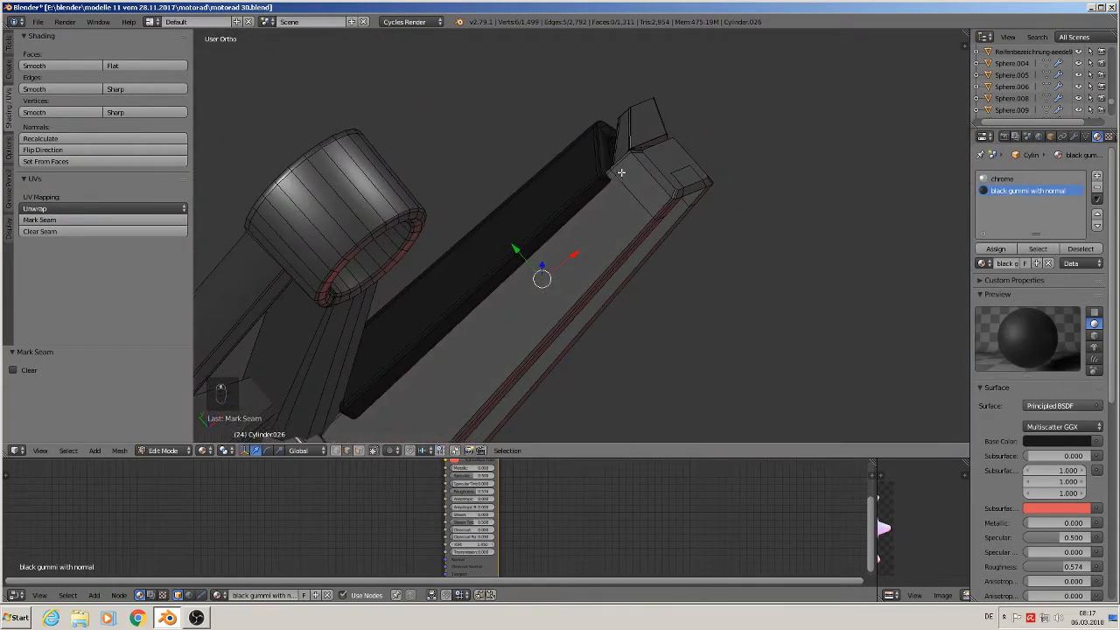
scroll(616, 166, "up", 4)
scroll(613, 153, "up", 2)
right_click(594, 114, "alt")
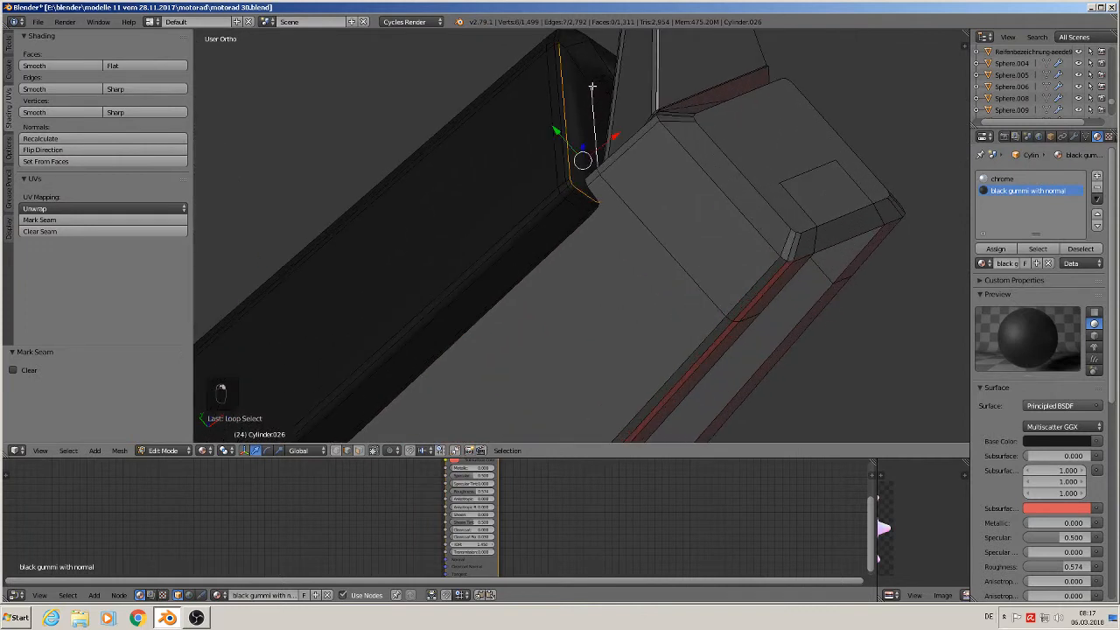
right_click(606, 75, "alt+shift")
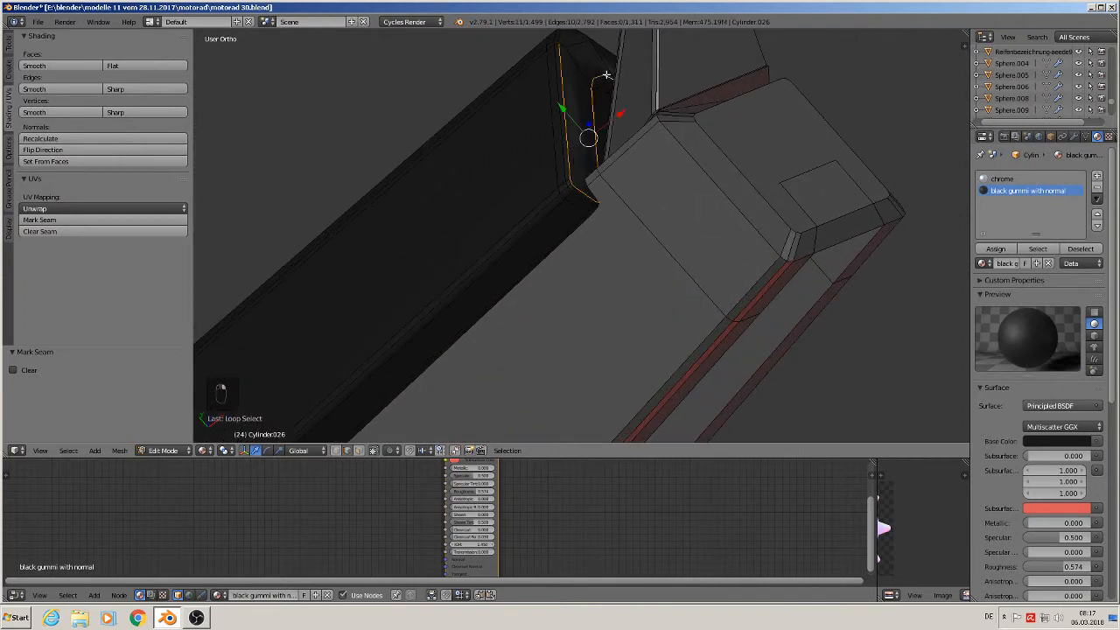
right_click(603, 49, "alt+shift")
middle_click_drag(583, 81, 593, 144, "shift")
right_click(587, 93, "alt+shift")
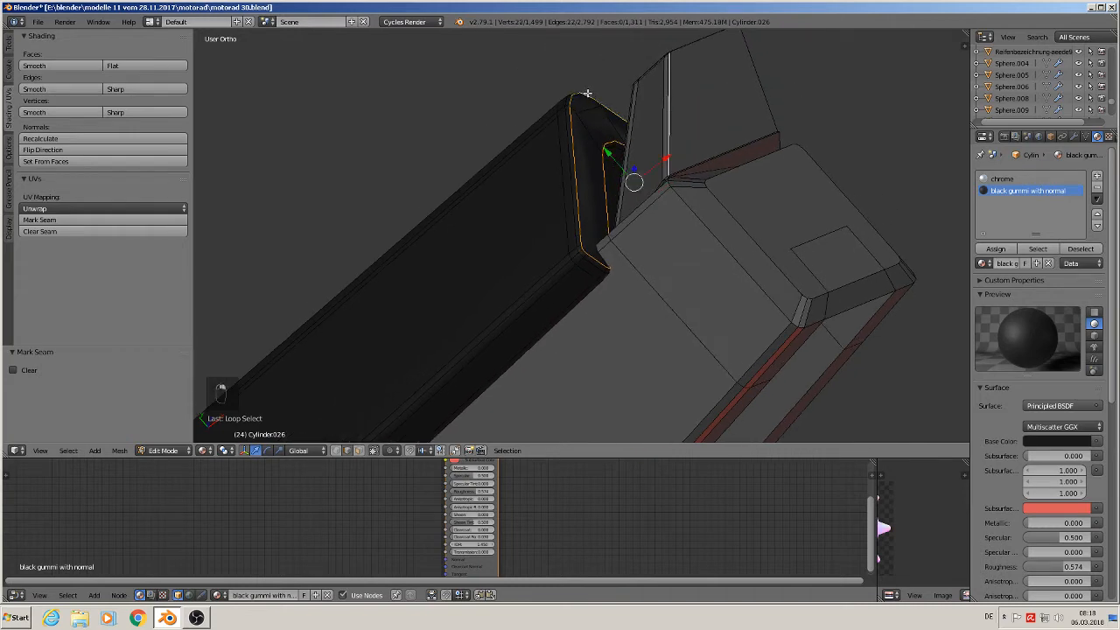
left_click(54, 219)
scroll(363, 237, "down", 3)
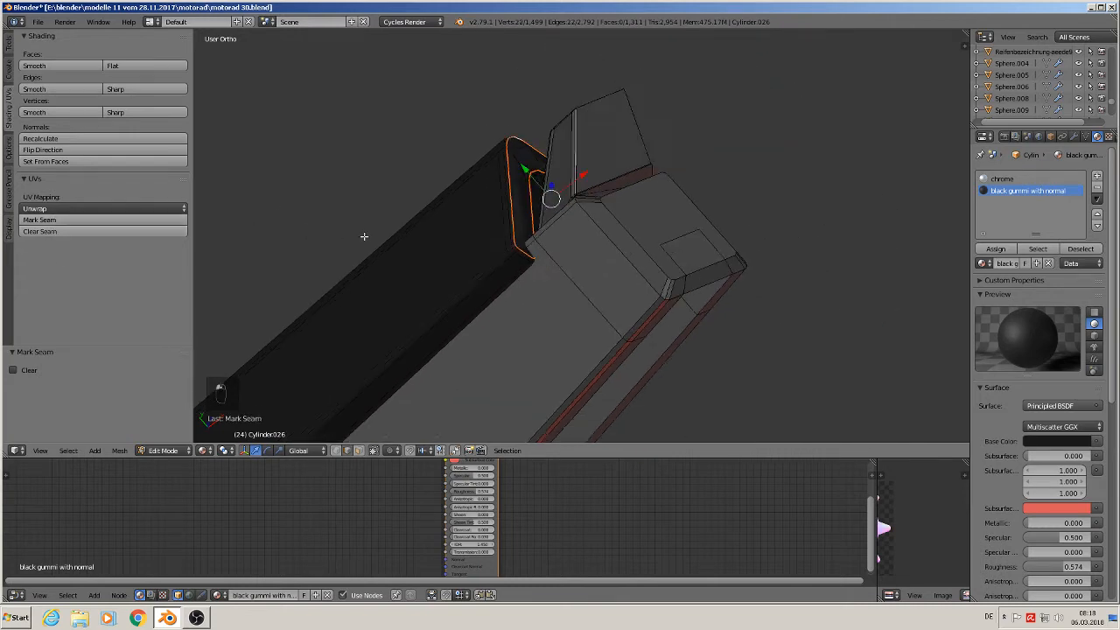
- Mark the outer and inner edge loops at the pad's lower end, beside the white block, as seams and clear the selection
middle_click_drag(382, 245, 509, 72)
scroll(710, 185, "up", 6)
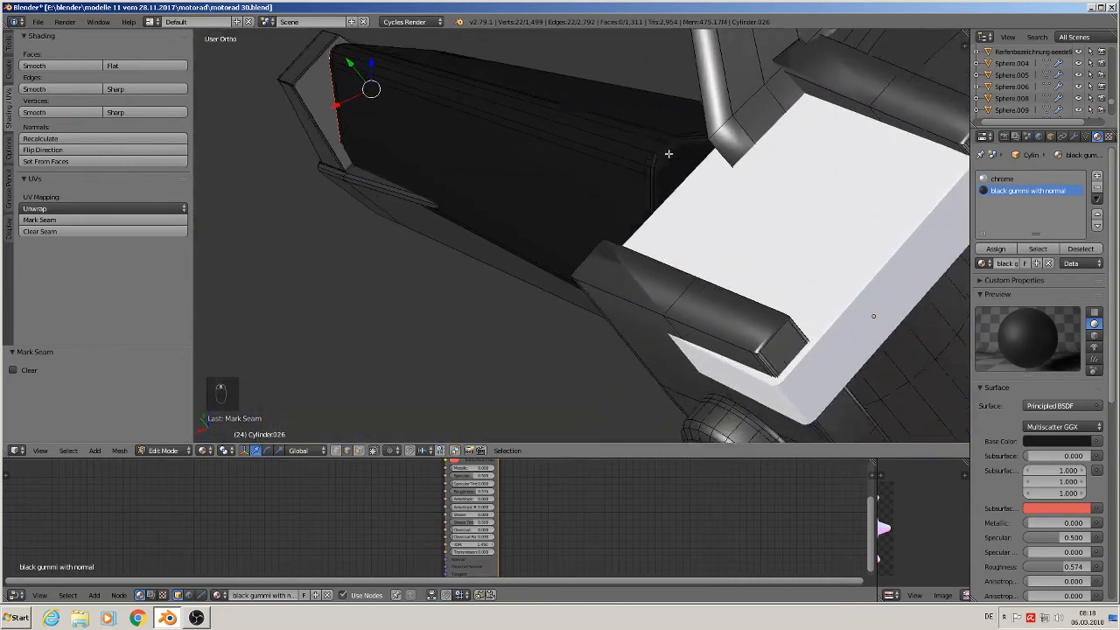
middle_click_drag(680, 171, 694, 166)
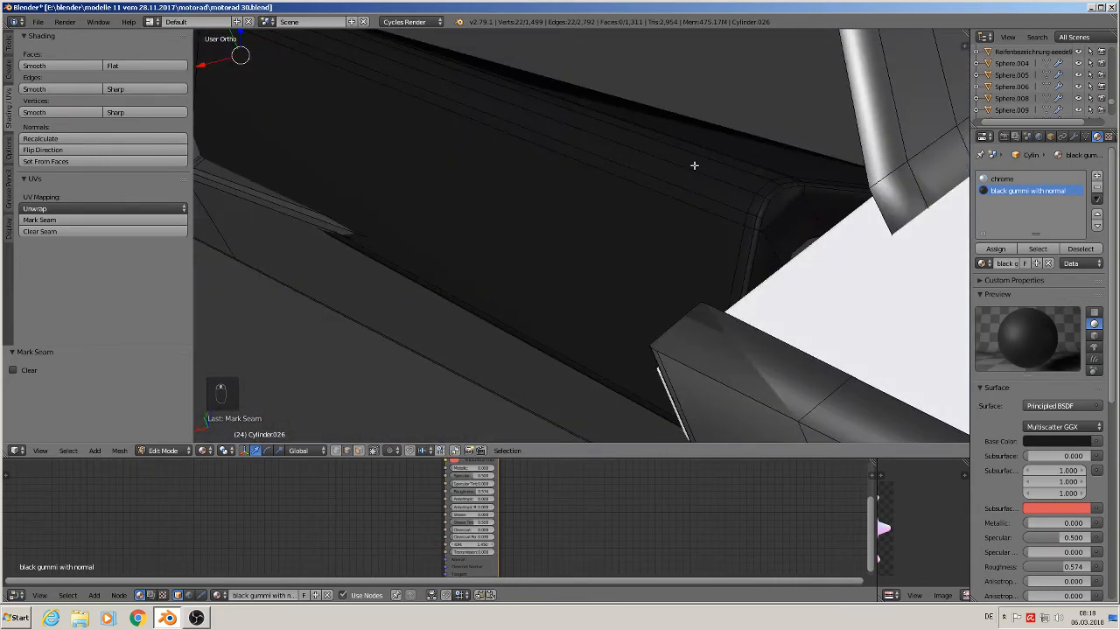
right_click(773, 226, "alt+shift")
key("a")
left_click(770, 207)
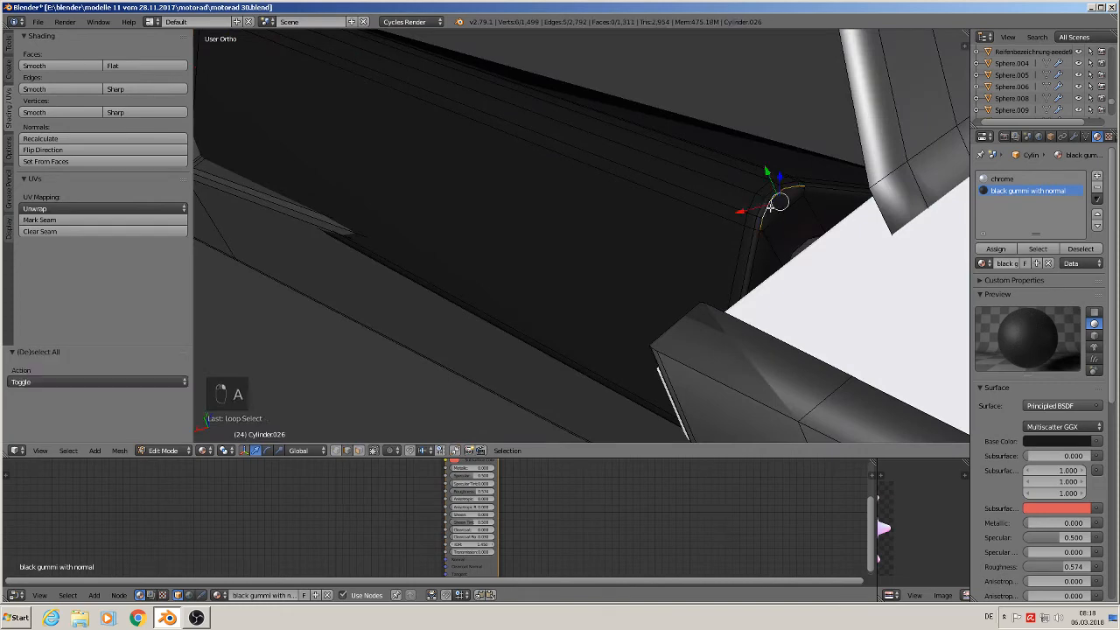
right_click(757, 263, "alt+shift")
right_click(833, 192, "alt+shift")
scroll(875, 254, "up", 6)
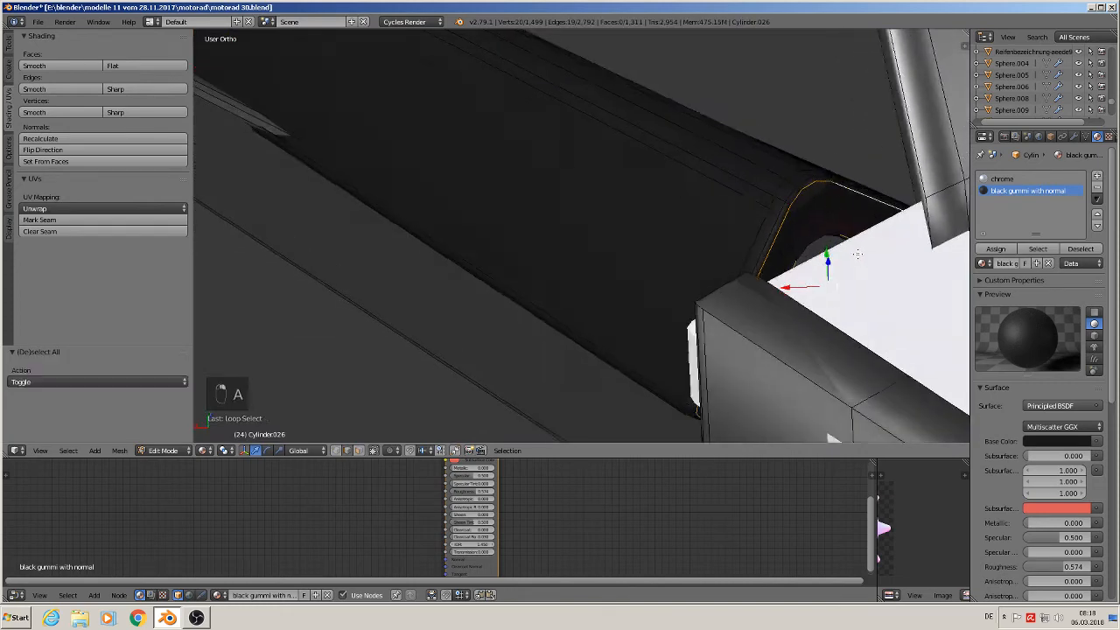
scroll(880, 283, "down", 6)
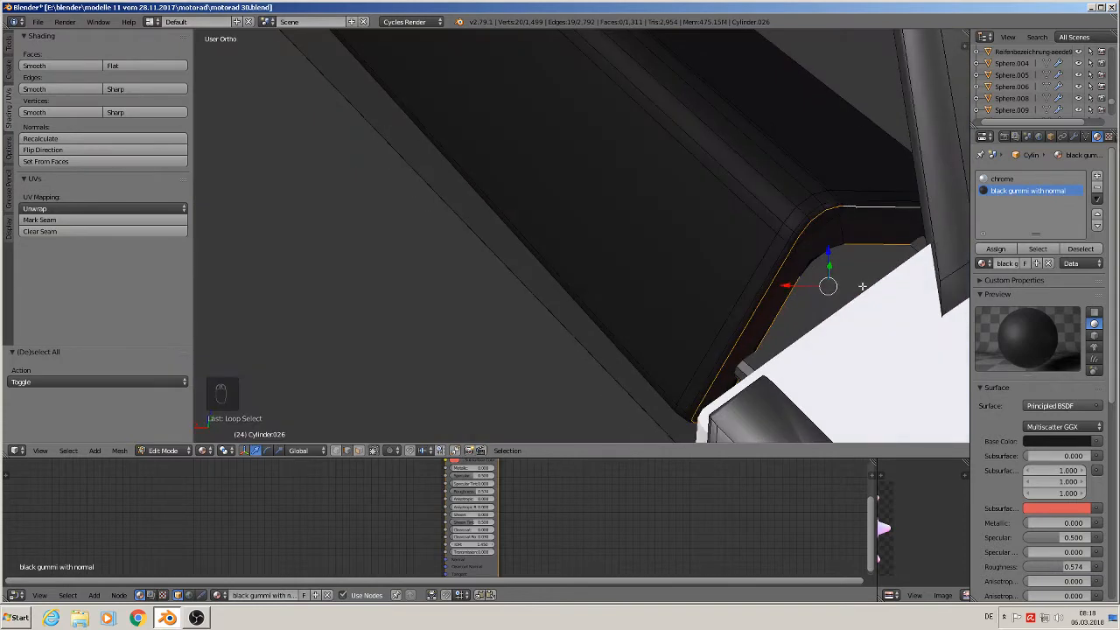
scroll(875, 292, "up", 5)
scroll(871, 291, "down", 5)
scroll(868, 289, "up", 5)
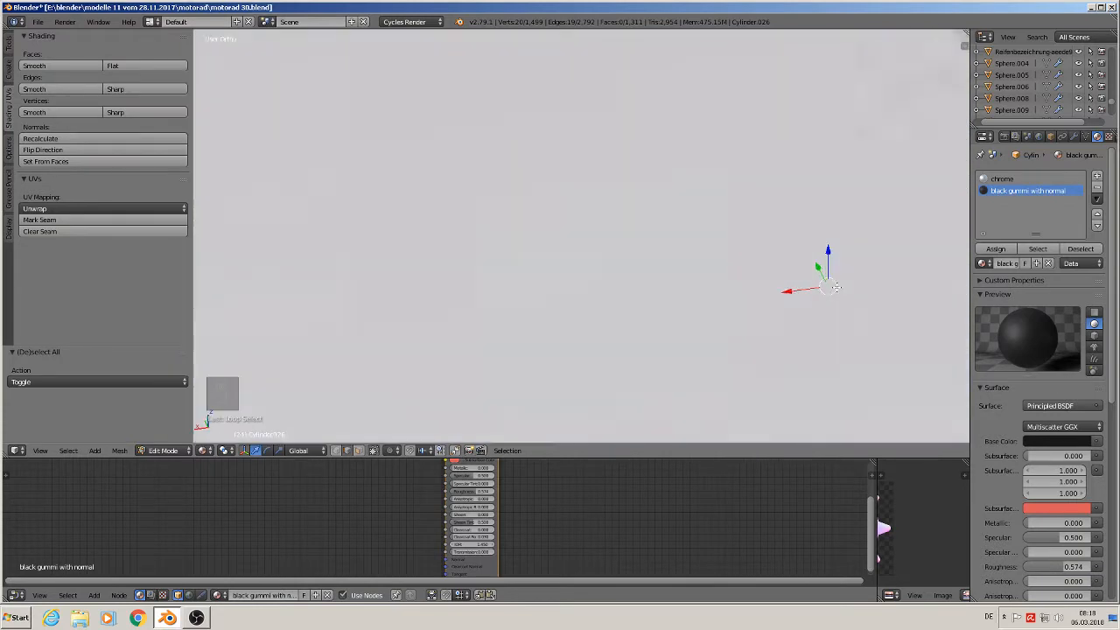
scroll(864, 289, "down", 5)
middle_click_drag(863, 289, 865, 289)
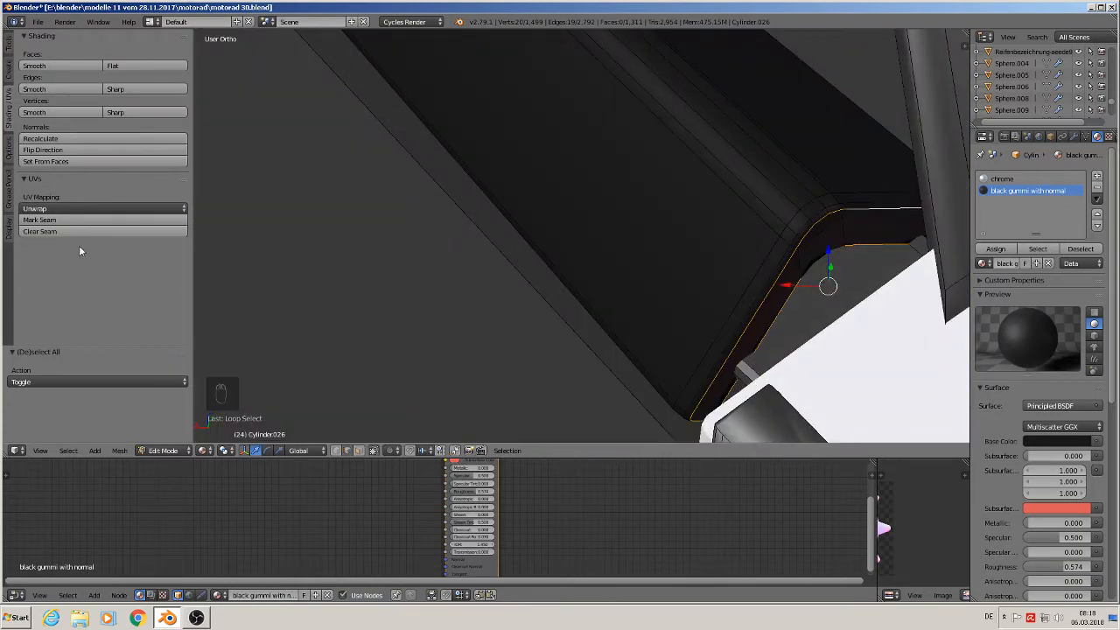
left_click(74, 221)
middle_click_drag(692, 284, 713, 301)
key("a")
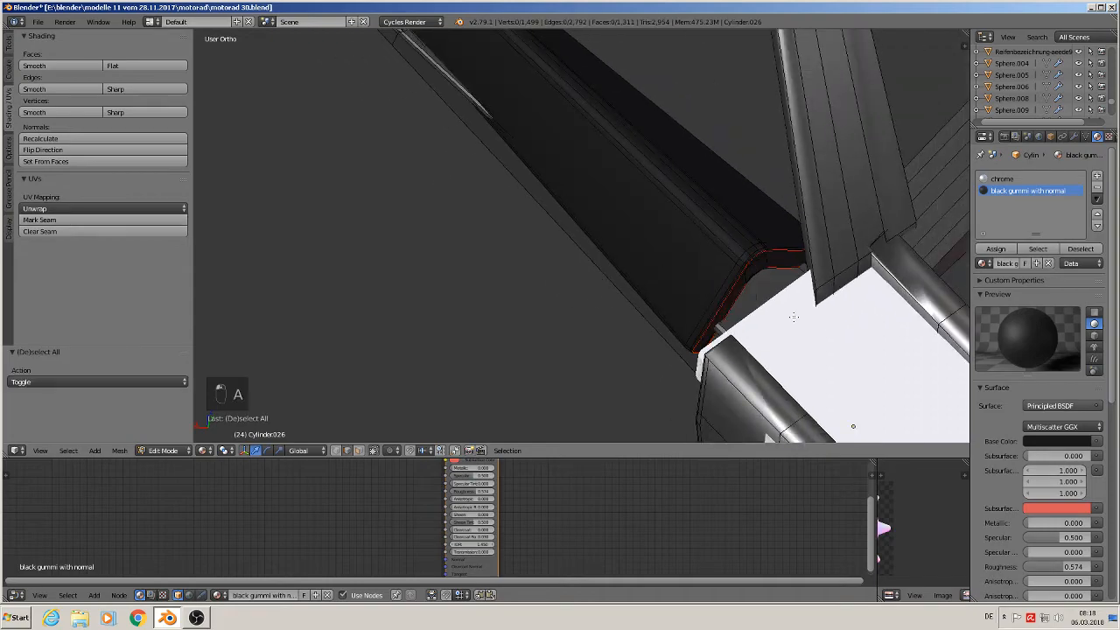
- Unwrap the entire footrest bracket mesh and return to Object Mode
middle_click_drag(794, 317, 655, 358)
scroll(750, 342, "down", 4)
middle_click_drag(770, 338, 619, 317)
key("KP_1")
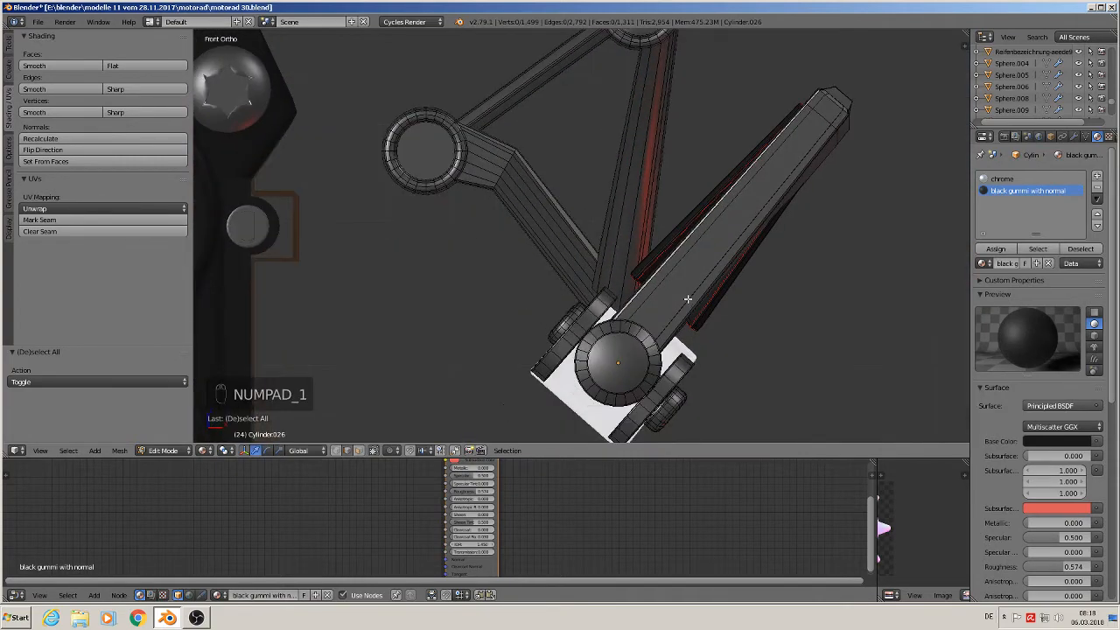
scroll(682, 306, "down", 4)
key("Tab")
key("Tab")
key("a")
key("a")
key("a")
key("a")
key("a")
key("a")
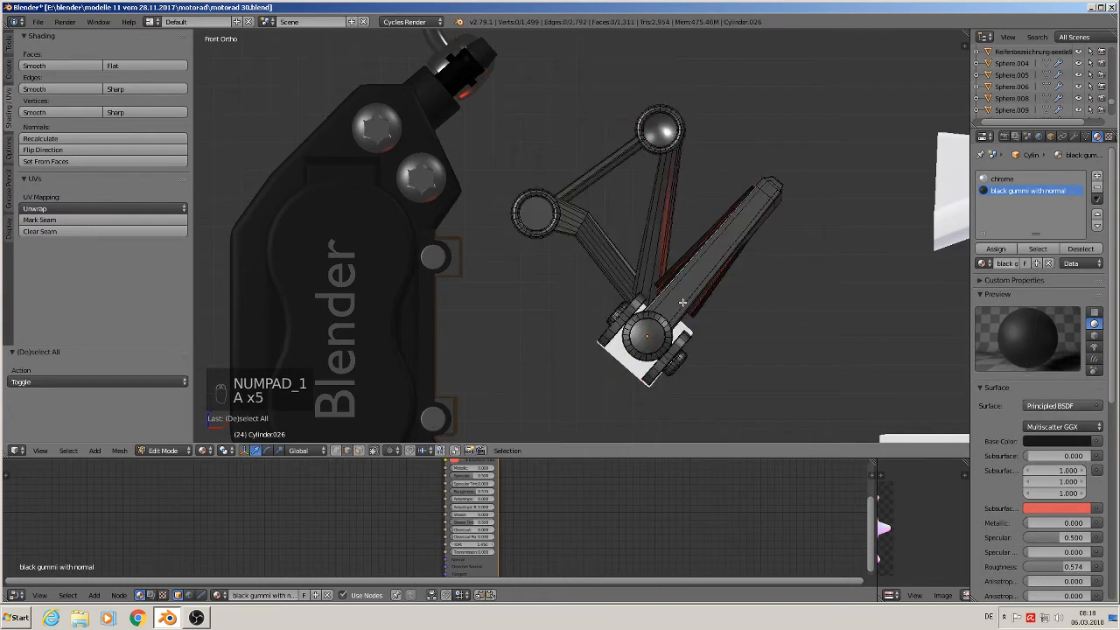
key("u")
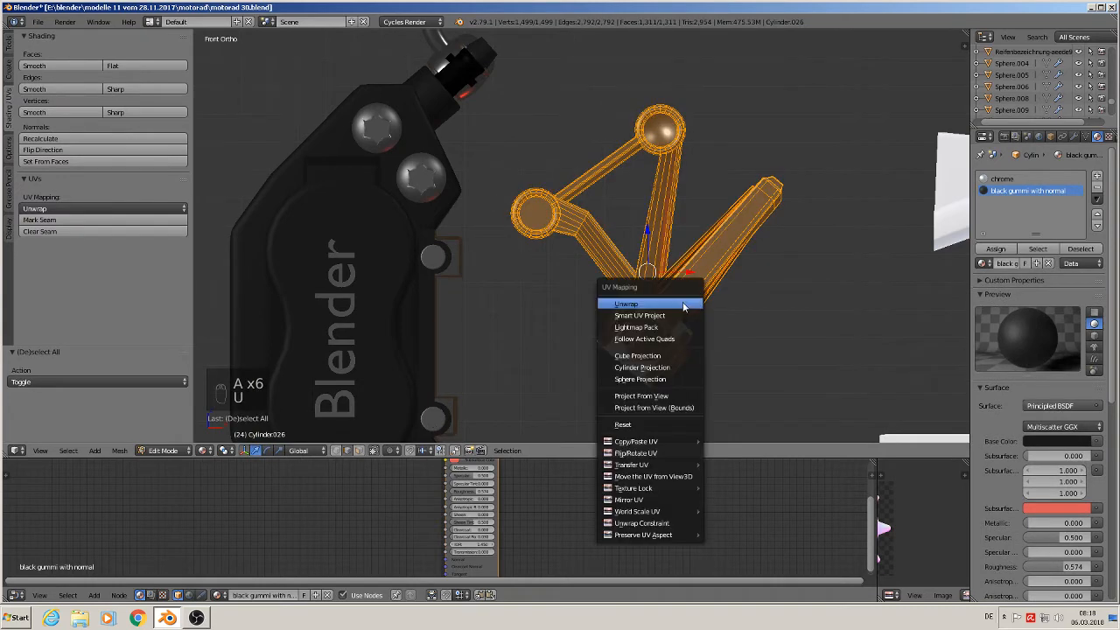
left_click(684, 306)
key("Tab")
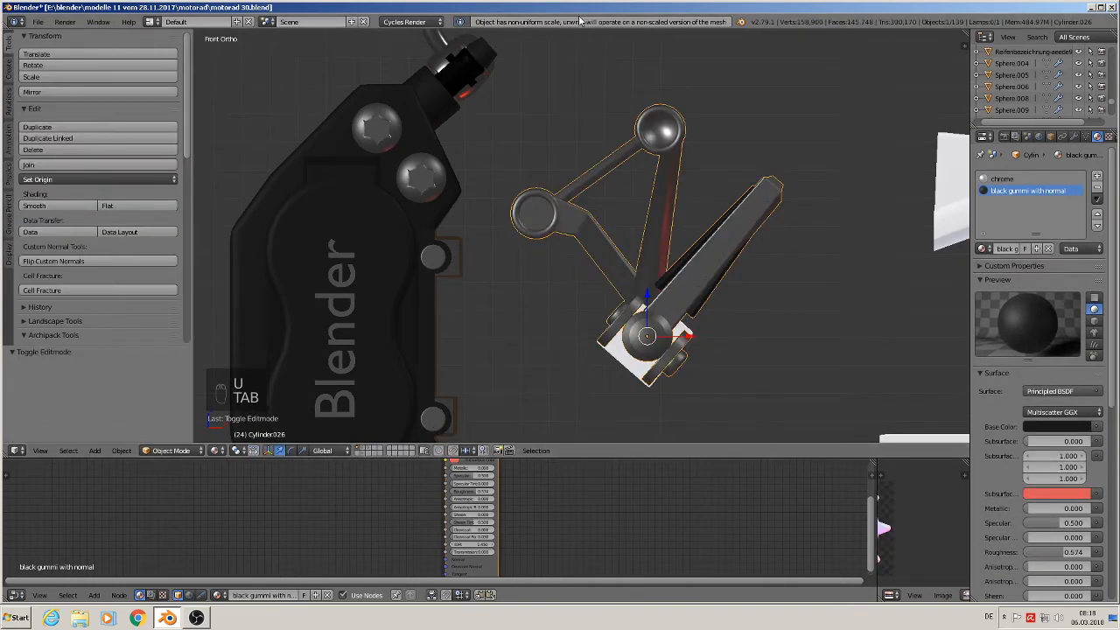
- Apply the rotation and scale of the footrest bracket object
left_click(121, 451)
mouse_move(177, 362)
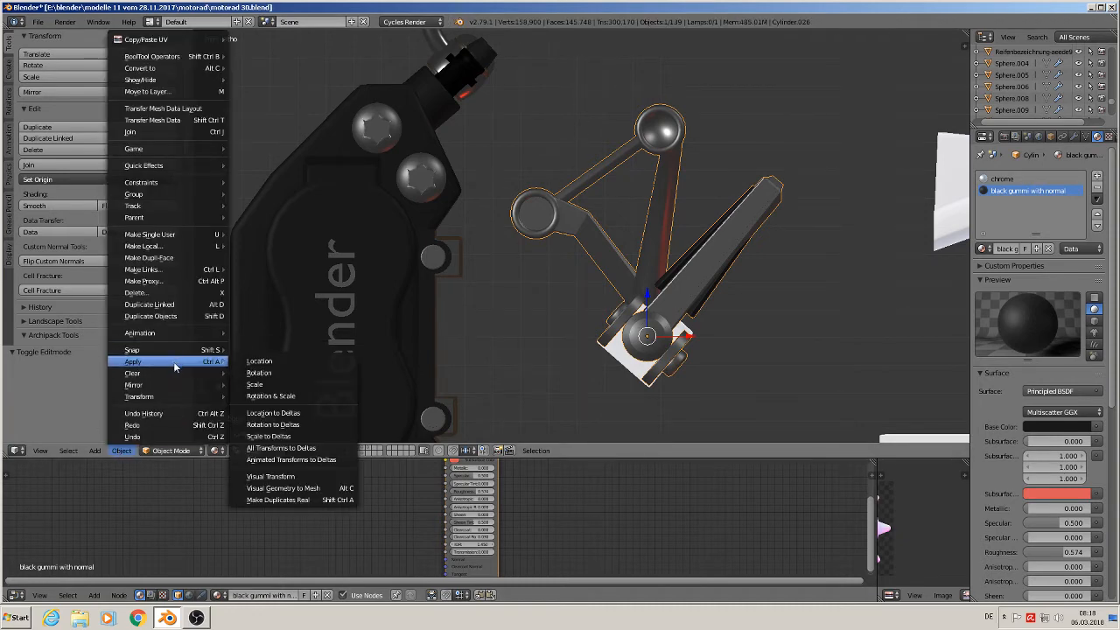
left_click(296, 396)
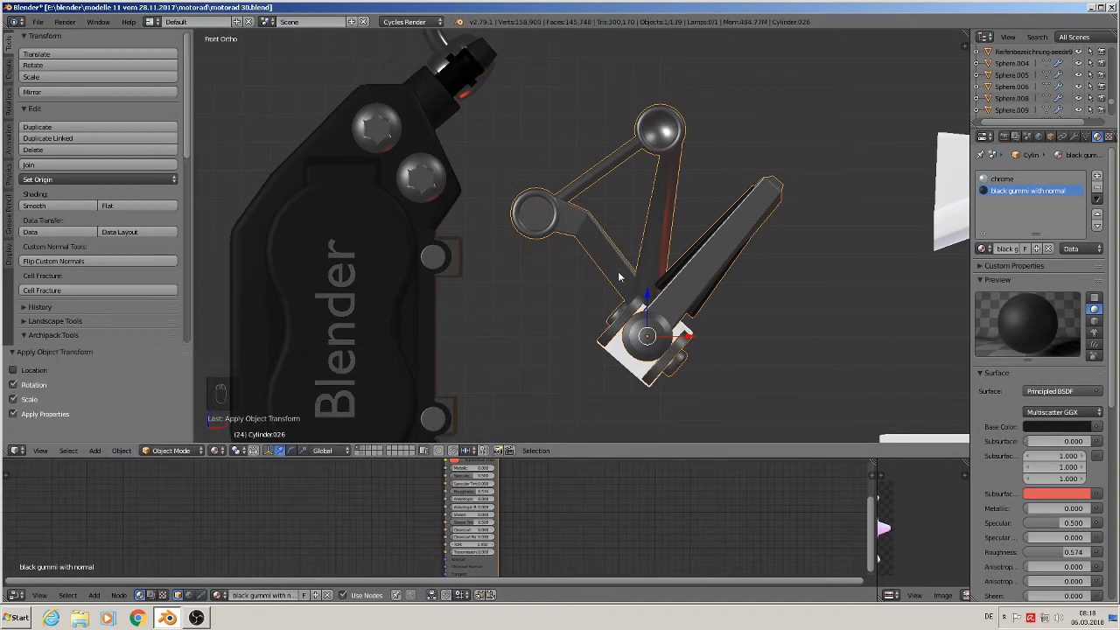
- Unwrap the whole bracket mesh again with its applied transforms, then leave Edit Mode
key("Tab")
key("u")
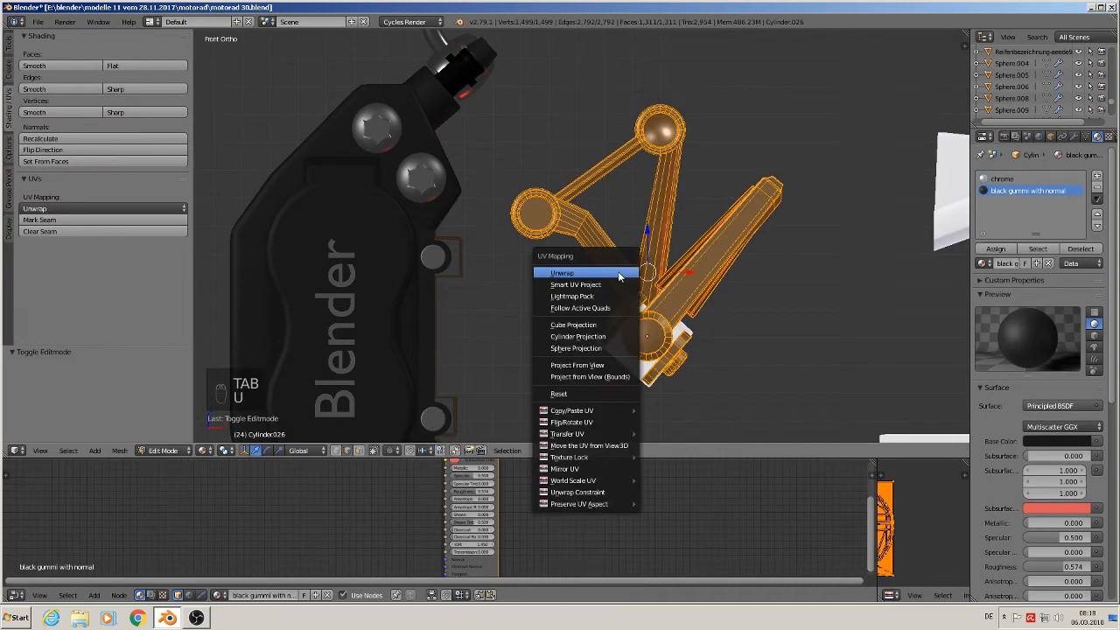
left_click(618, 273)
key("Tab")
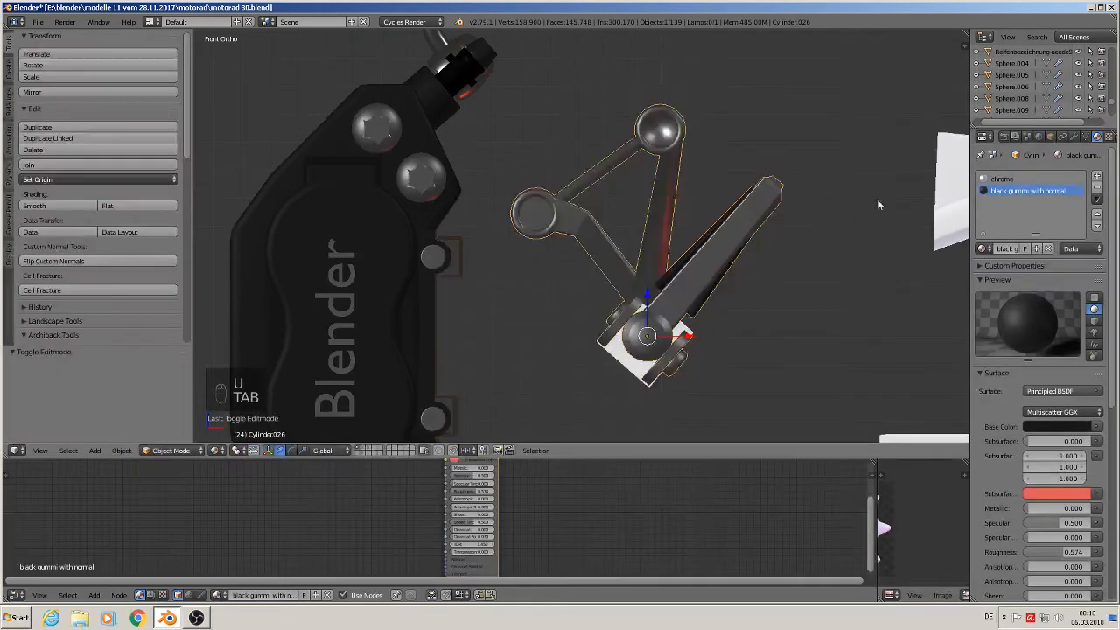
- Examine the bracket from several angles and compare it with the passenger footrest in the white motorcycle's reference photo
middle_click_drag(877, 199, 785, 263)
scroll(770, 219, "up", 3)
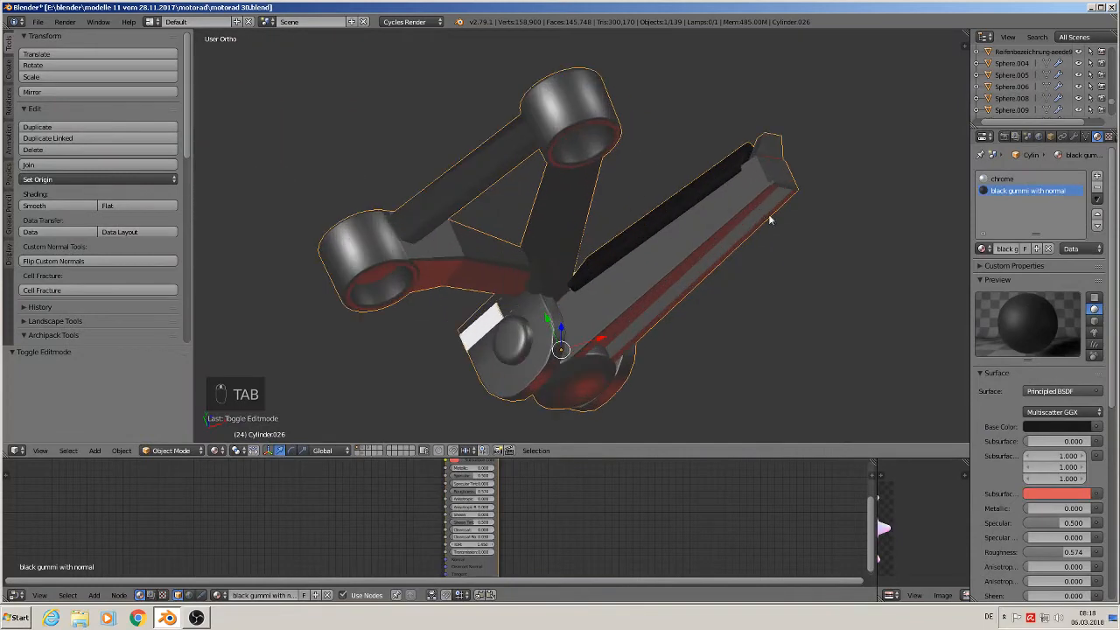
middle_click_drag(770, 220, 674, 200)
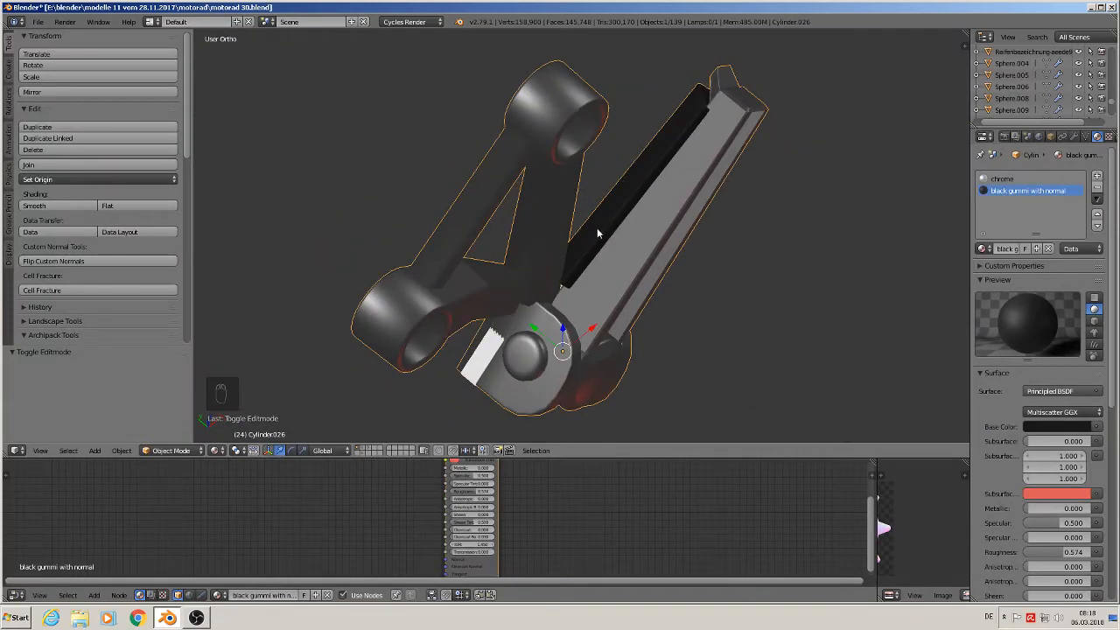
middle_click_drag(715, 258, 649, 302)
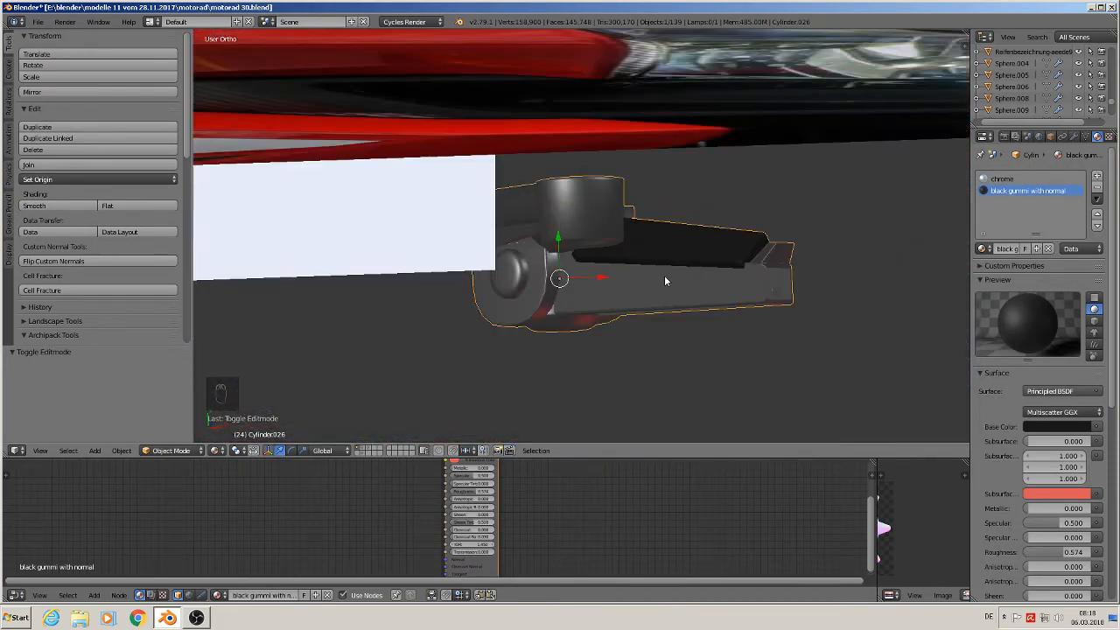
key("KP_1")
key("KP_Decimal")
scroll(624, 279, "down", 6)
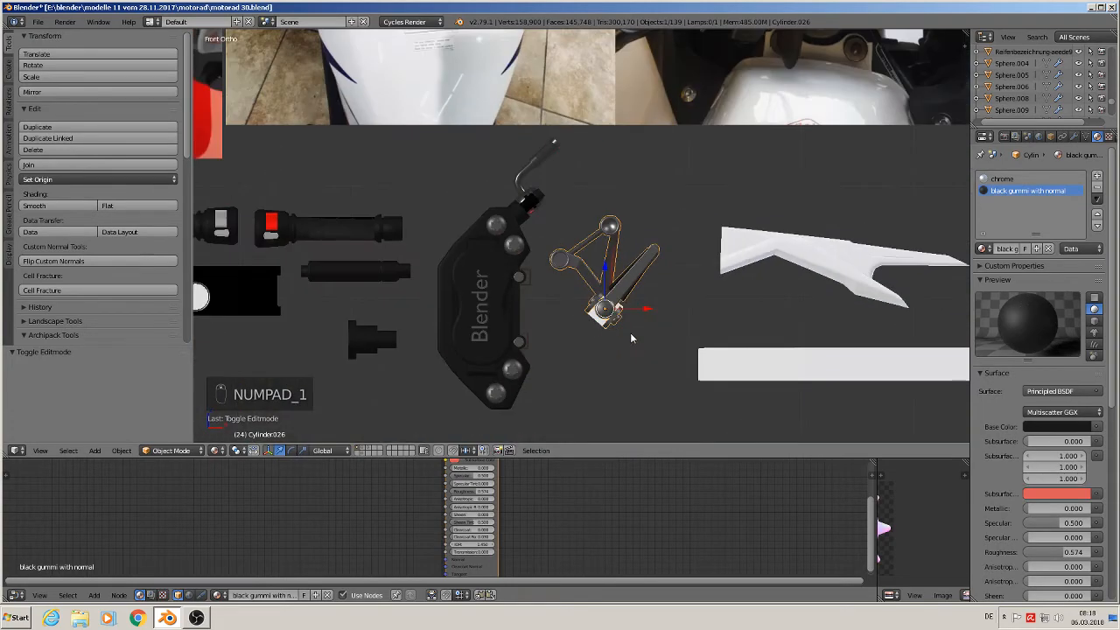
scroll(671, 322, "down", 3)
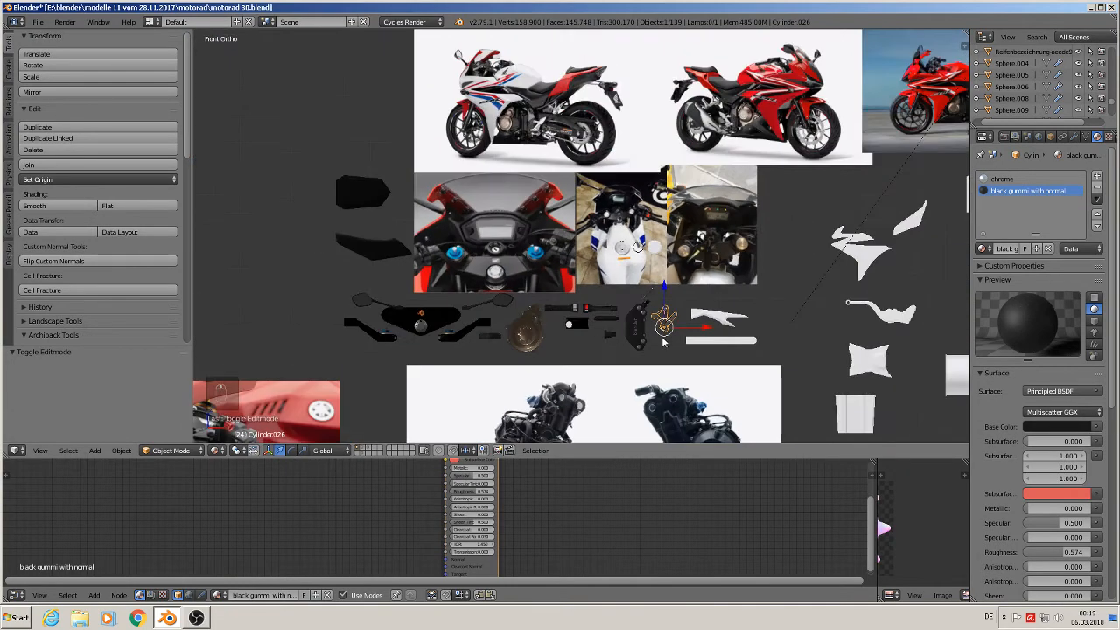
scroll(484, 204, "up", 2)
scroll(484, 203, "up", 2)
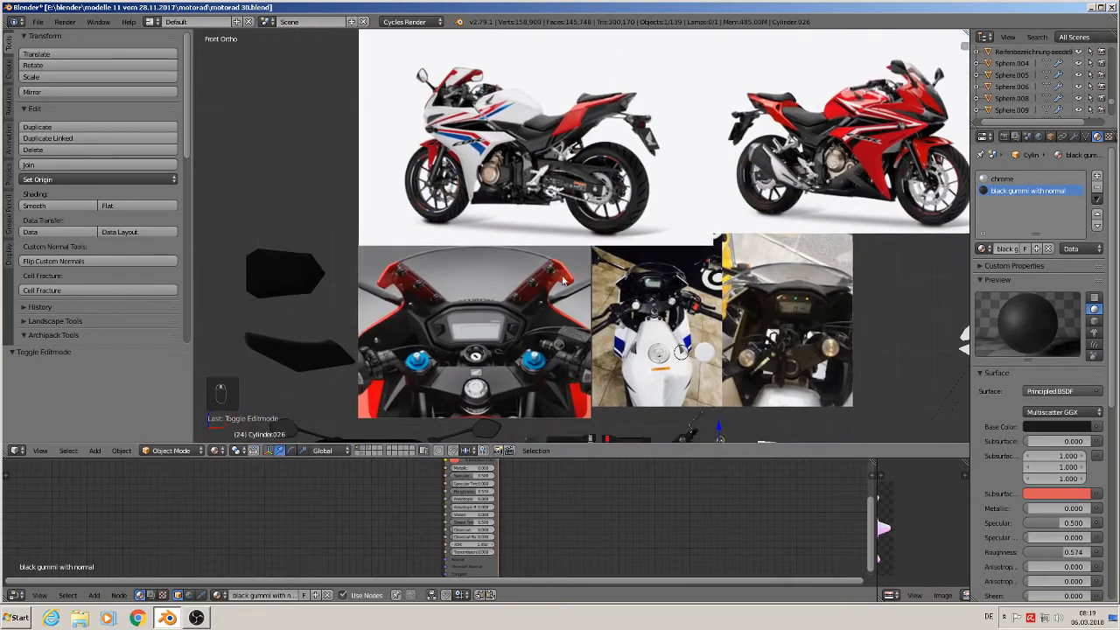
scroll(499, 123, "down", 2)
scroll(501, 96, "up", 5)
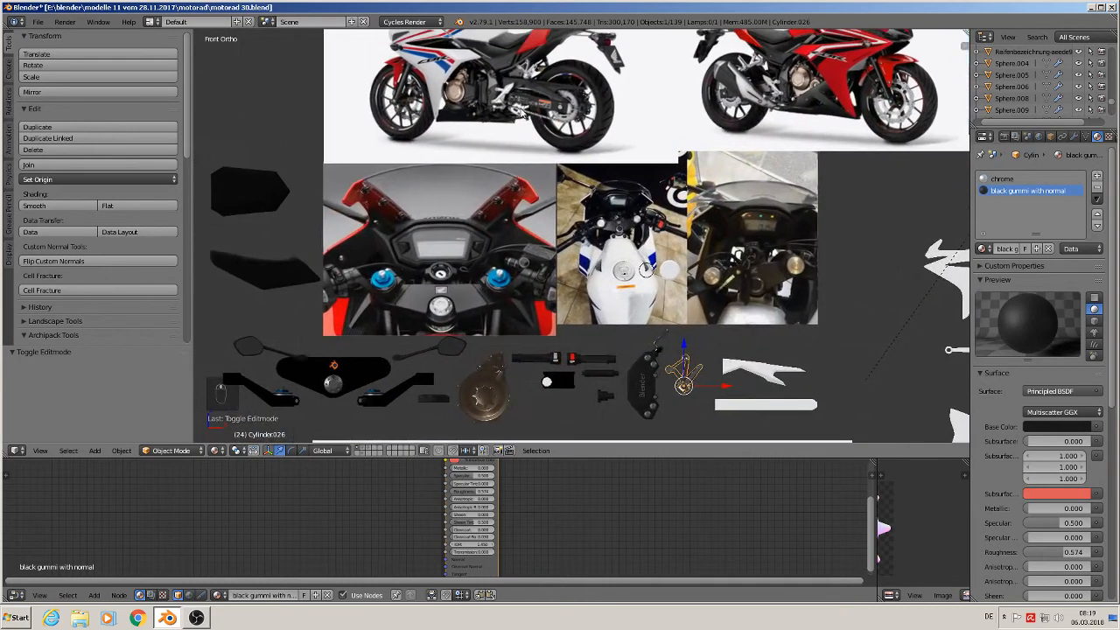
scroll(544, 239, "up", 5)
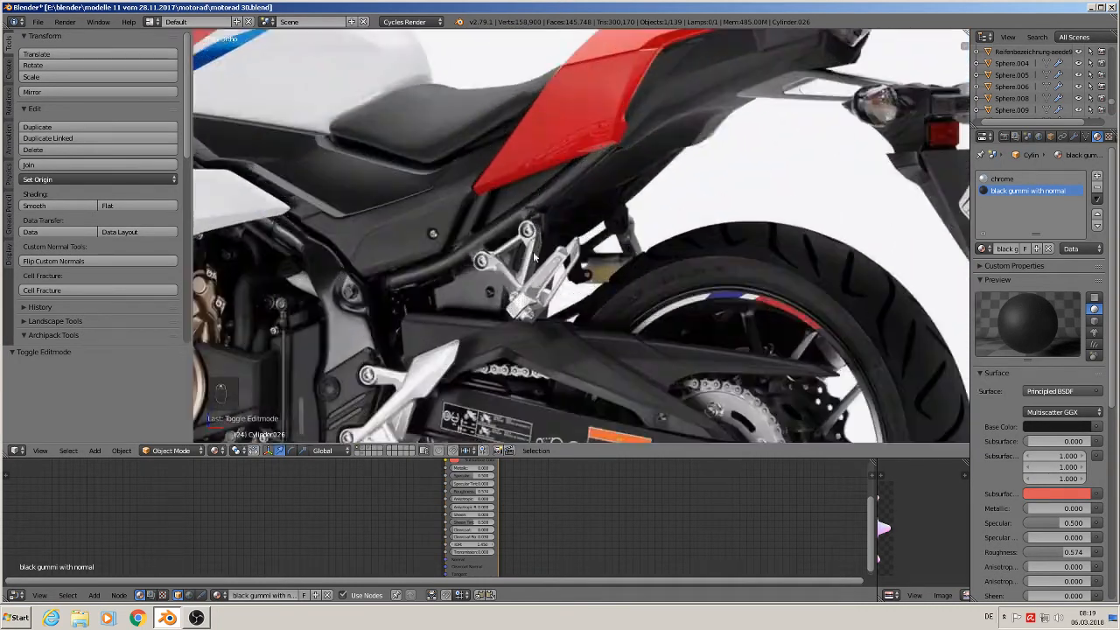
scroll(553, 257, "up", 2)
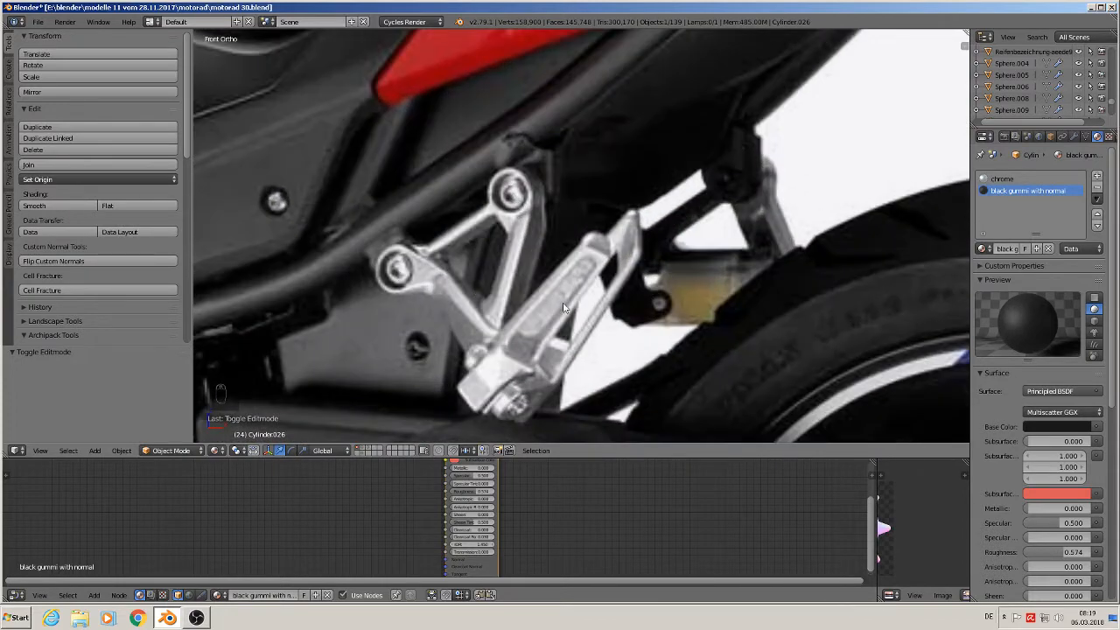
scroll(649, 341, "down", 16)
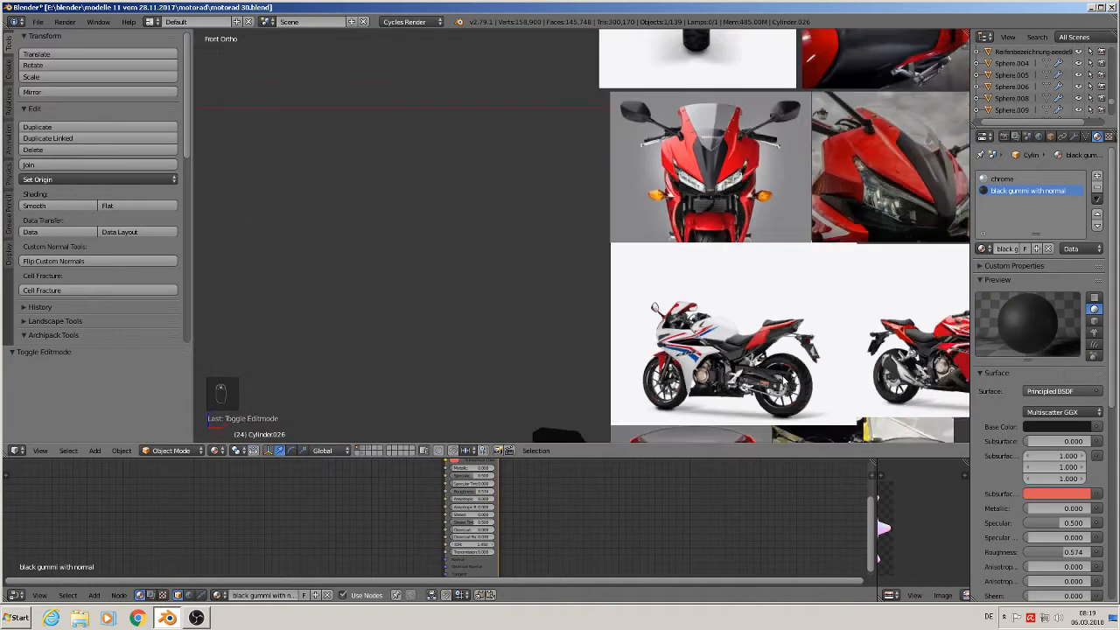
- Duplicate the half-rounded hexagon screw from the row of spare screws and place the copy close to the footrest bracket
middle_click_drag(781, 371, 692, 268)
key("KP_1")
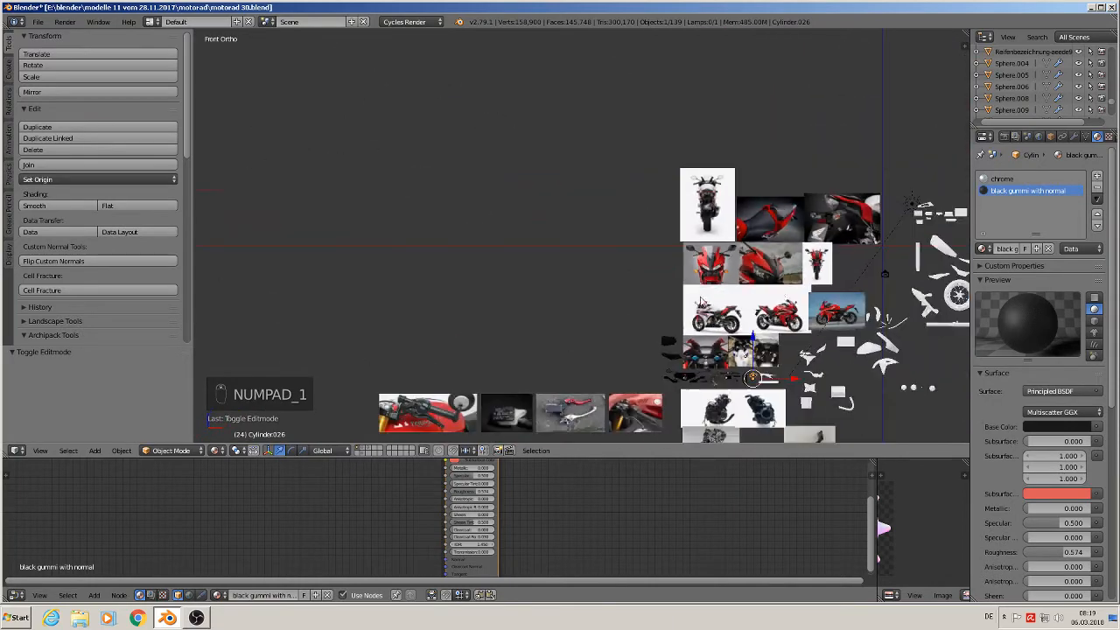
scroll(779, 293, "down", 3)
middle_click_drag(843, 319, 465, 228, "shift")
scroll(464, 256, "up", 15)
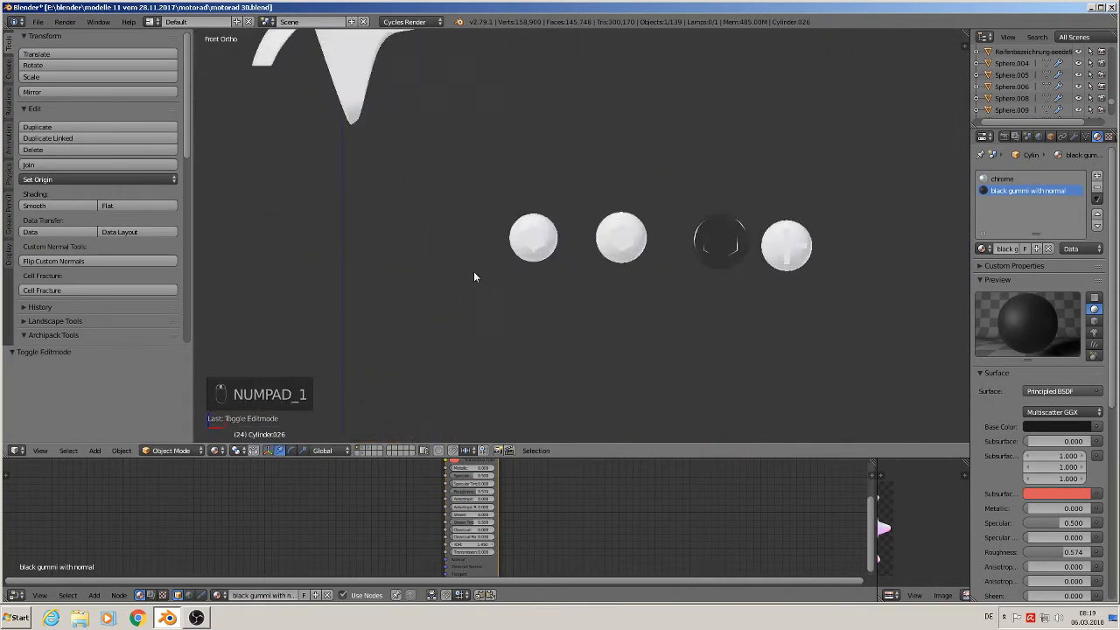
scroll(529, 271, "up", 3)
right_click(676, 220)
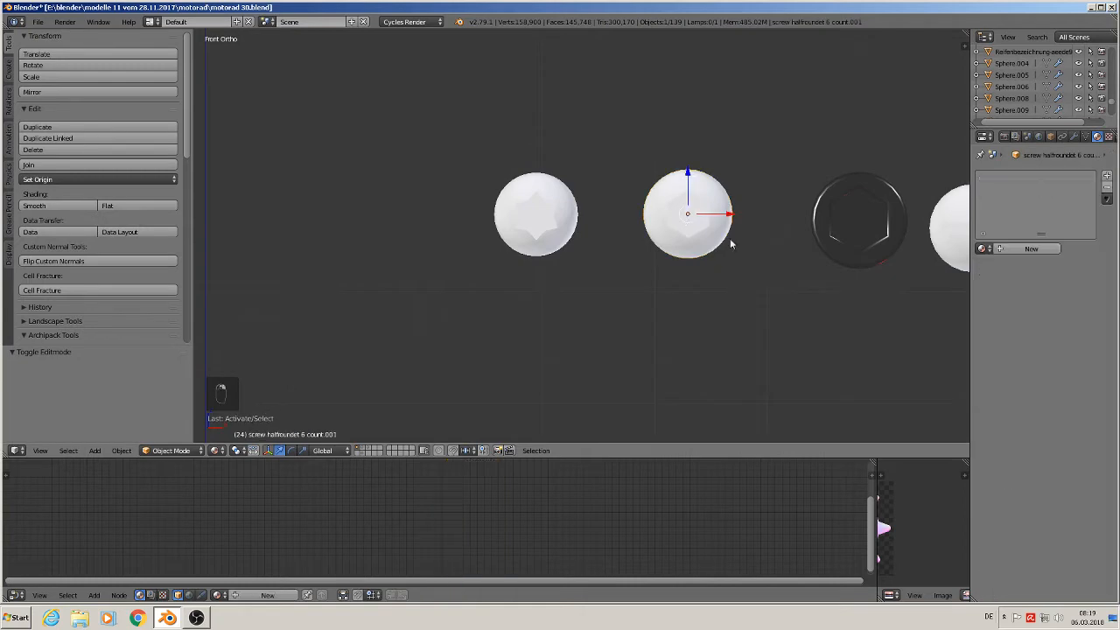
scroll(769, 260, "down", 2)
scroll(769, 260, "up", 1)
scroll(721, 258, "down", 7)
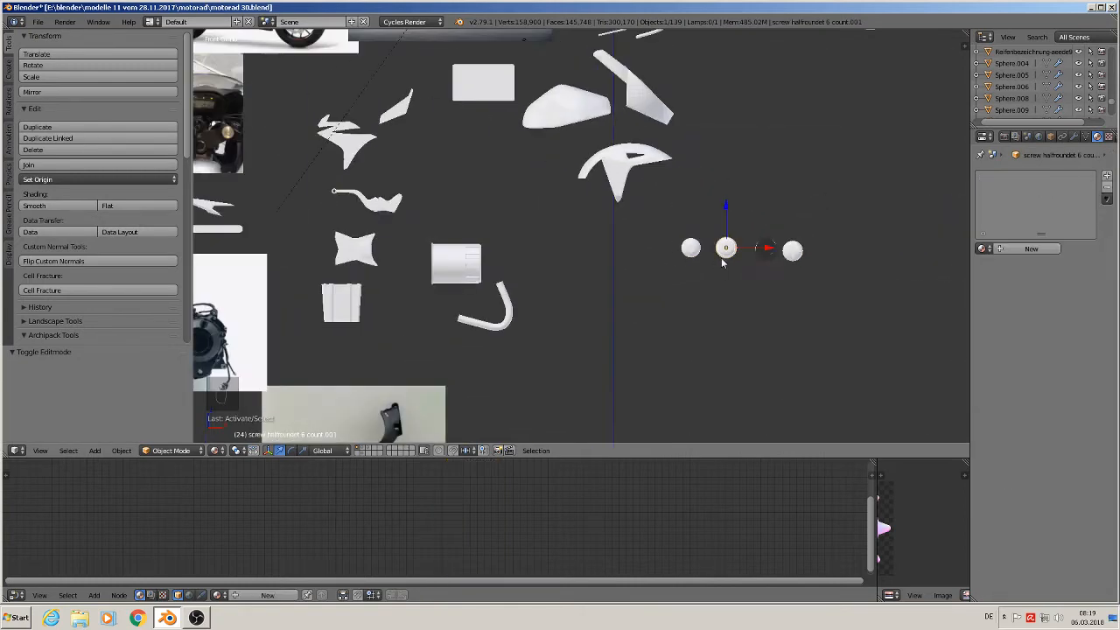
scroll(721, 257, "down", 2)
middle_click_drag(707, 266, 846, 277, "shift")
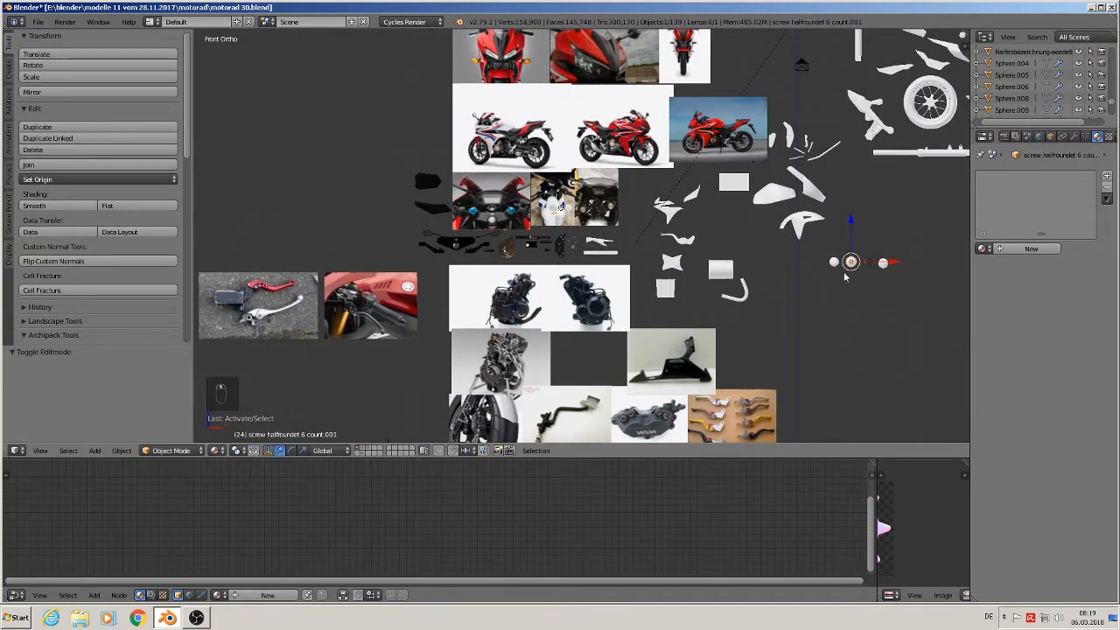
key("shift+d")
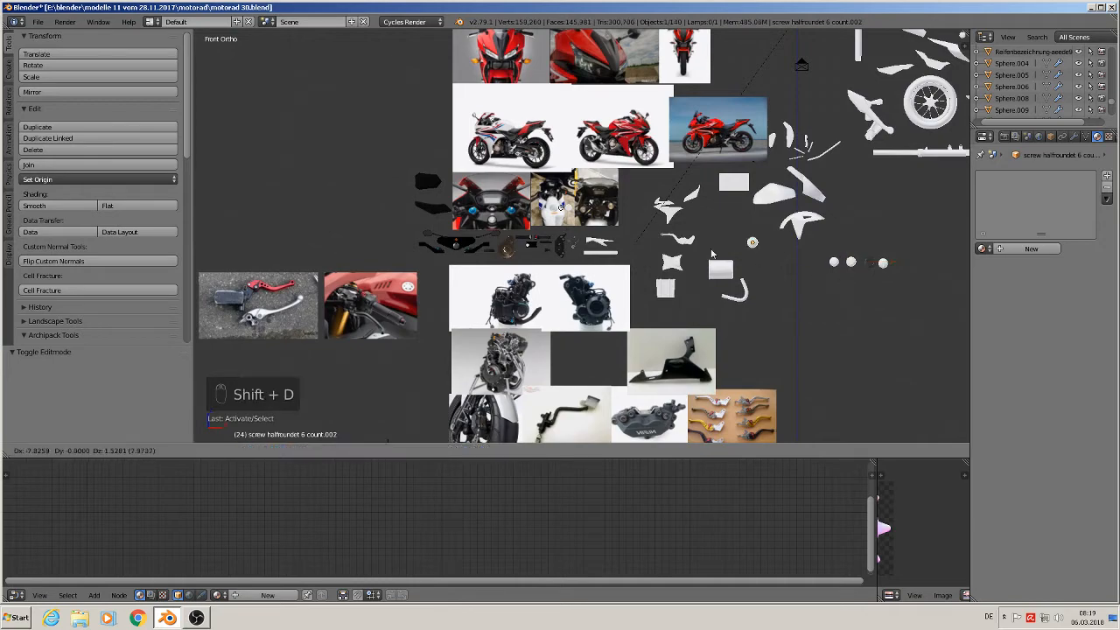
left_click(564, 254)
- Move the duplicated screw about -3.2 units along the Y axis, away from the engine reference image toward the bracket
scroll(564, 255, "up", 5)
scroll(620, 189, "up", 9)
middle_click_drag(545, 217, 498, 245)
scroll(493, 245, "down", 3)
scroll(483, 273, "down", 7)
middle_click_drag(463, 293, 442, 303)
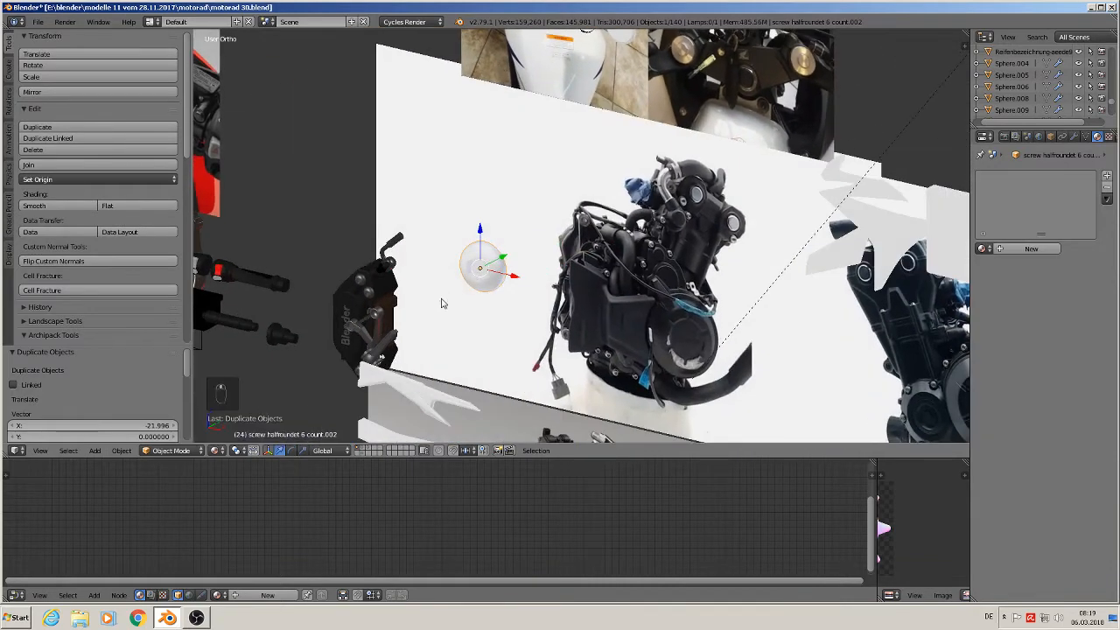
key("g")
key("y")
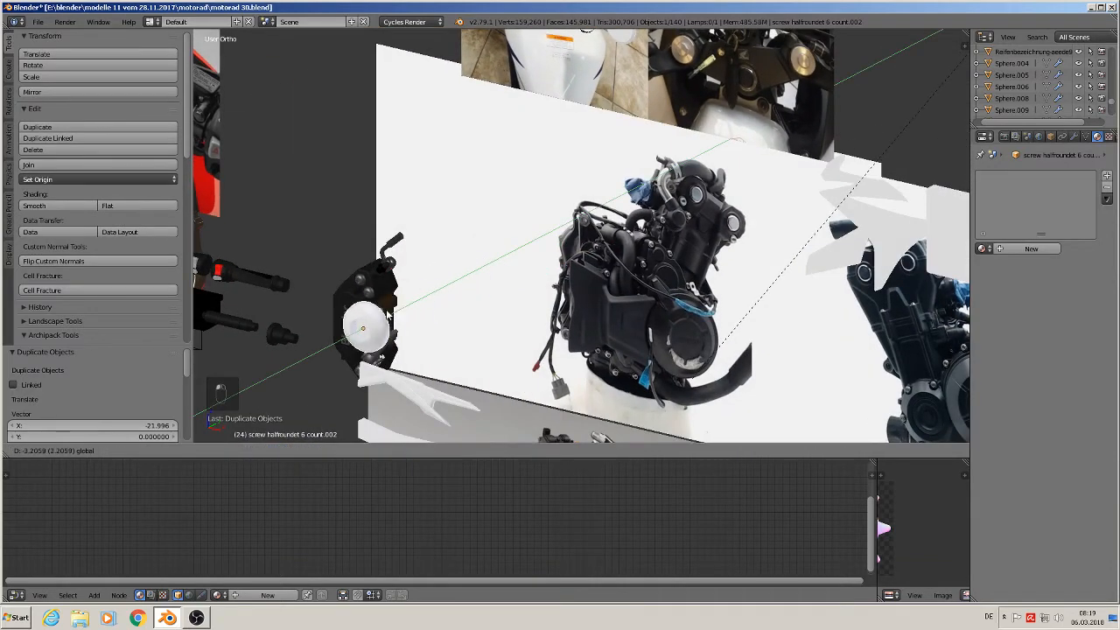
left_click(389, 313)
- Scale the screw to about 0.158, centre it over the bracket's upper mounting ring, and shrink it by a further factor of about 0.947
key("KP_1")
scroll(415, 293, "up", 5)
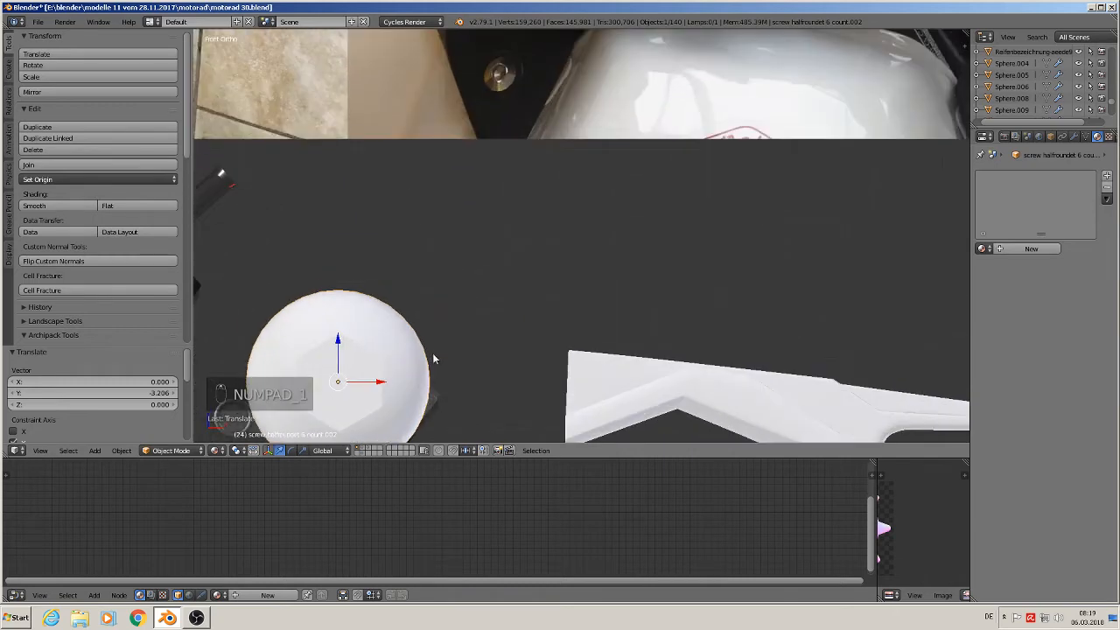
middle_click_drag(433, 354, 707, 149, "shift")
scroll(707, 148, "up", 4)
key("s")
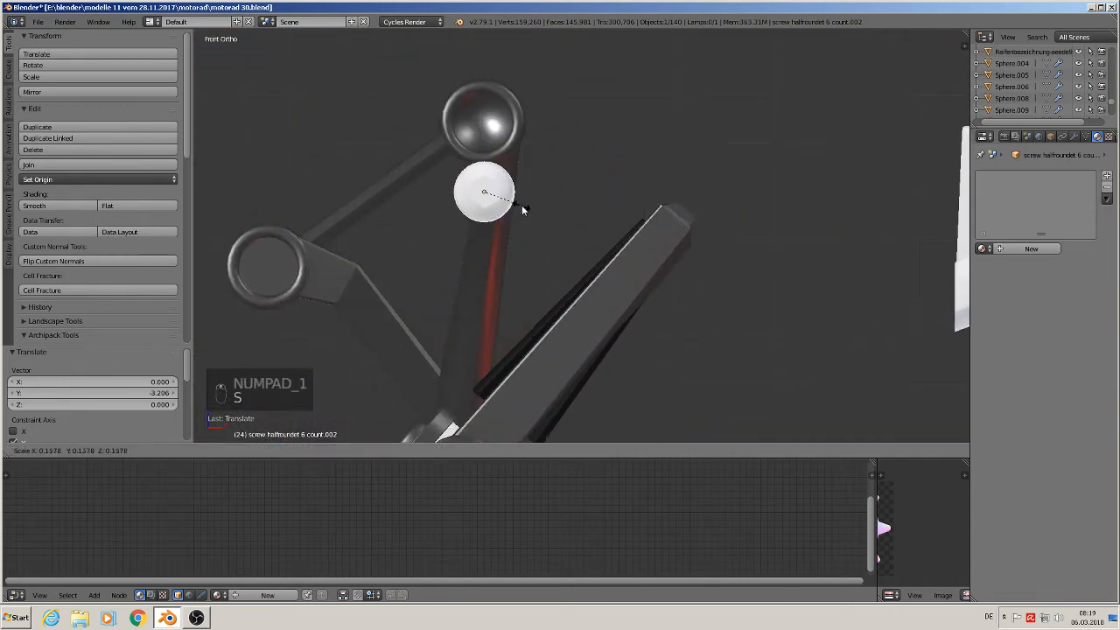
left_click(522, 205)
key("g")
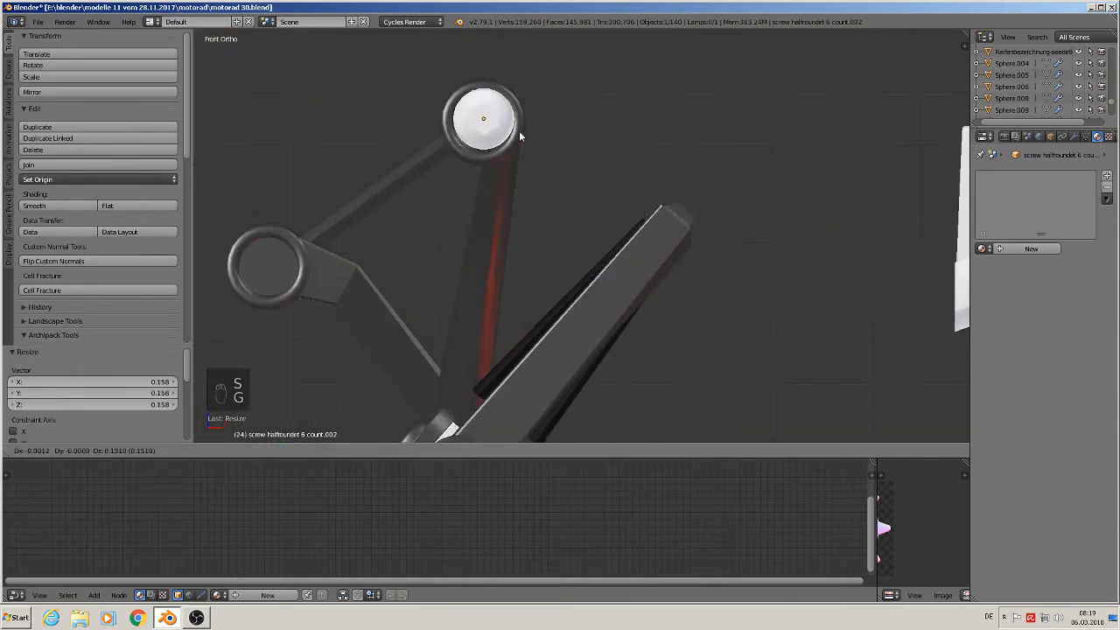
left_click(518, 133)
key("s")
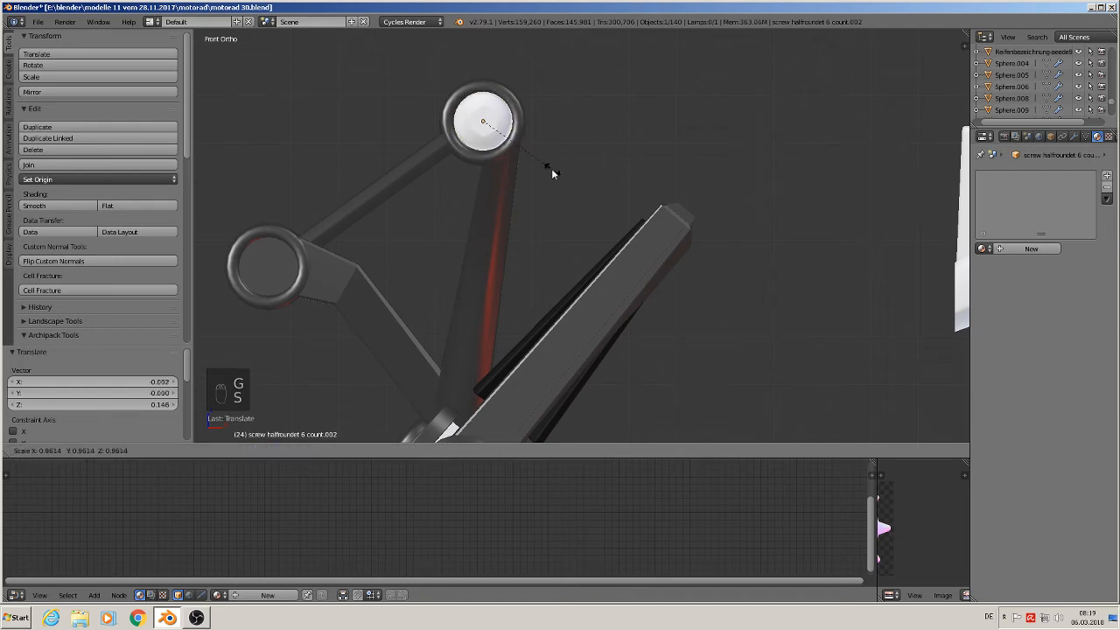
left_click(551, 172)
- Move the screw about 0.311 units along the Y axis so it sits inside the bracket's upper mounting ring
middle_click_drag(551, 173, 507, 110)
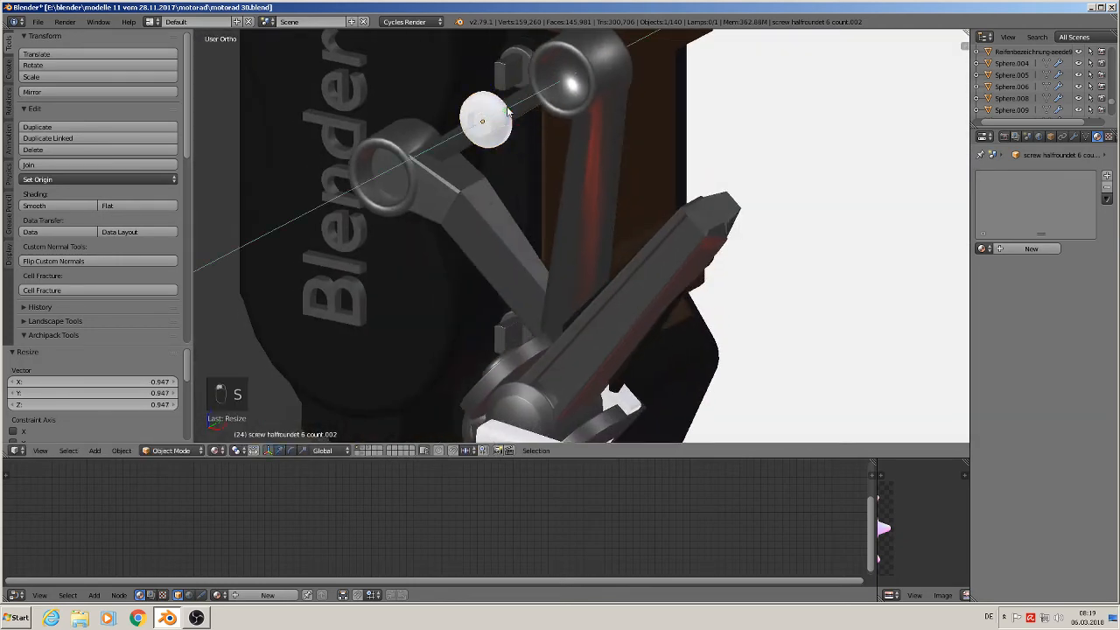
key("g")
key("y")
left_click(589, 65)
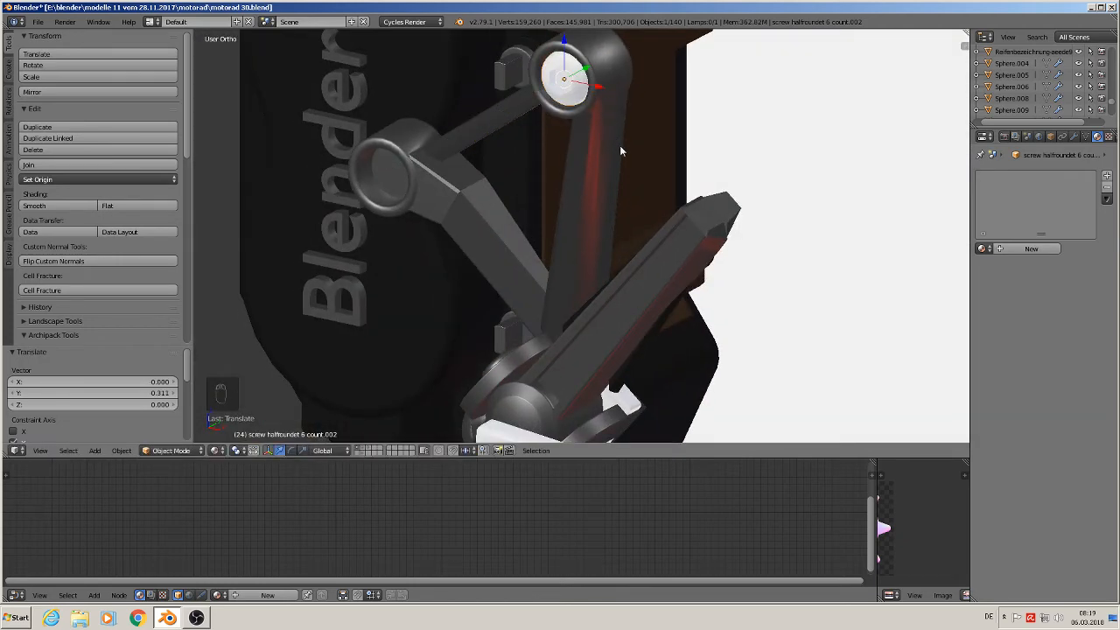
middle_click_drag(550, 195, 567, 318, "shift")
middle_click_drag(567, 318, 597, 303)
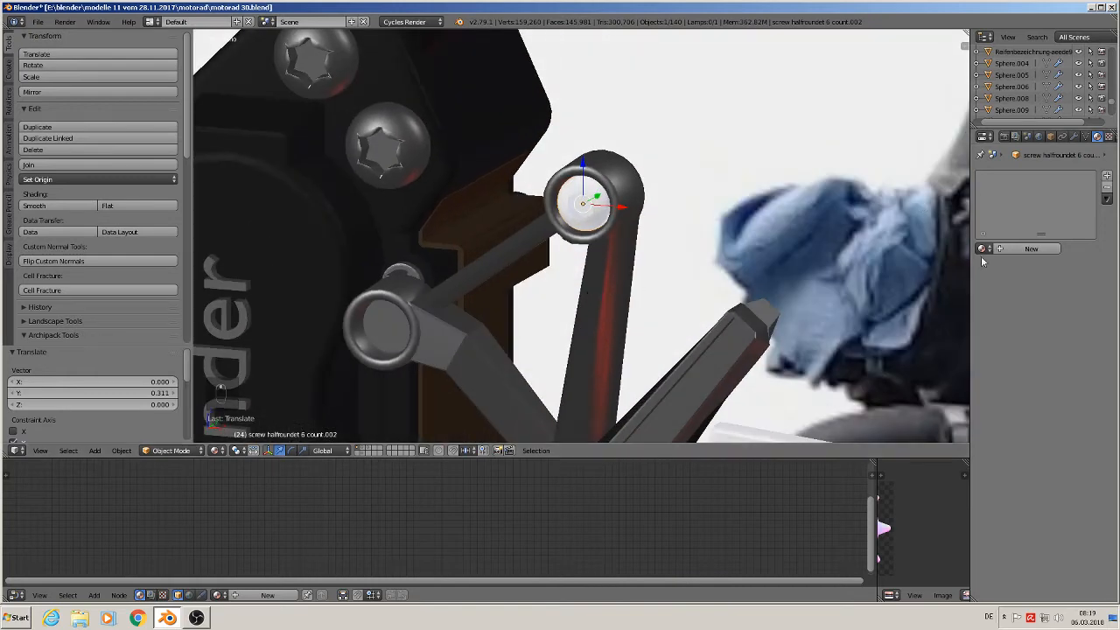
- Add a material slot to the screw, assign the existing "grey steahl Metall little glossy" material, and deselect it
left_click(1107, 176)
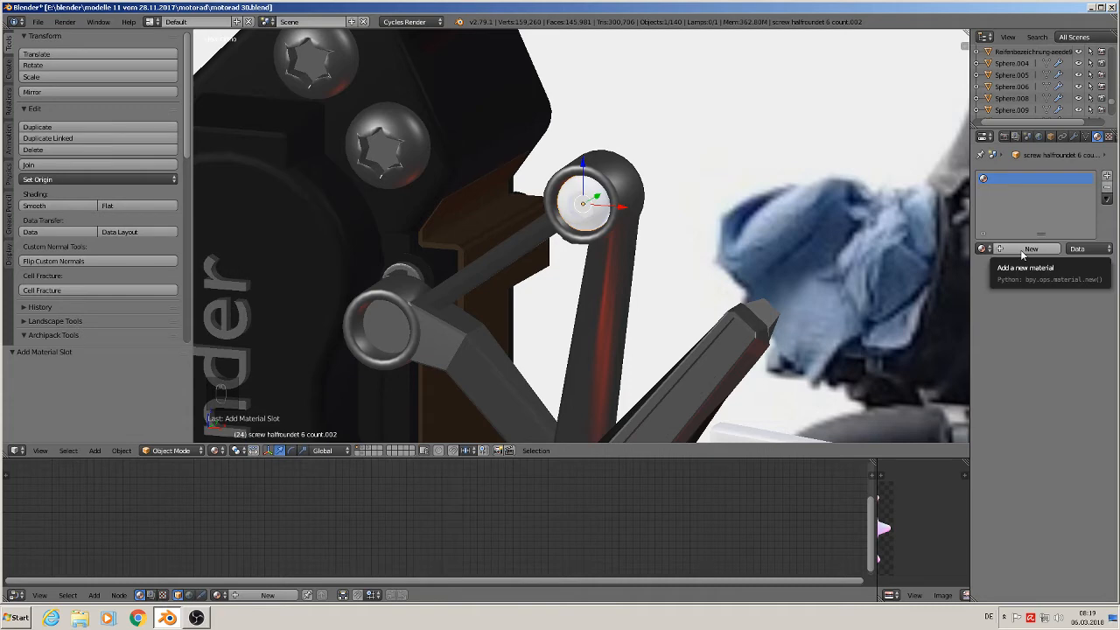
left_click(1021, 249)
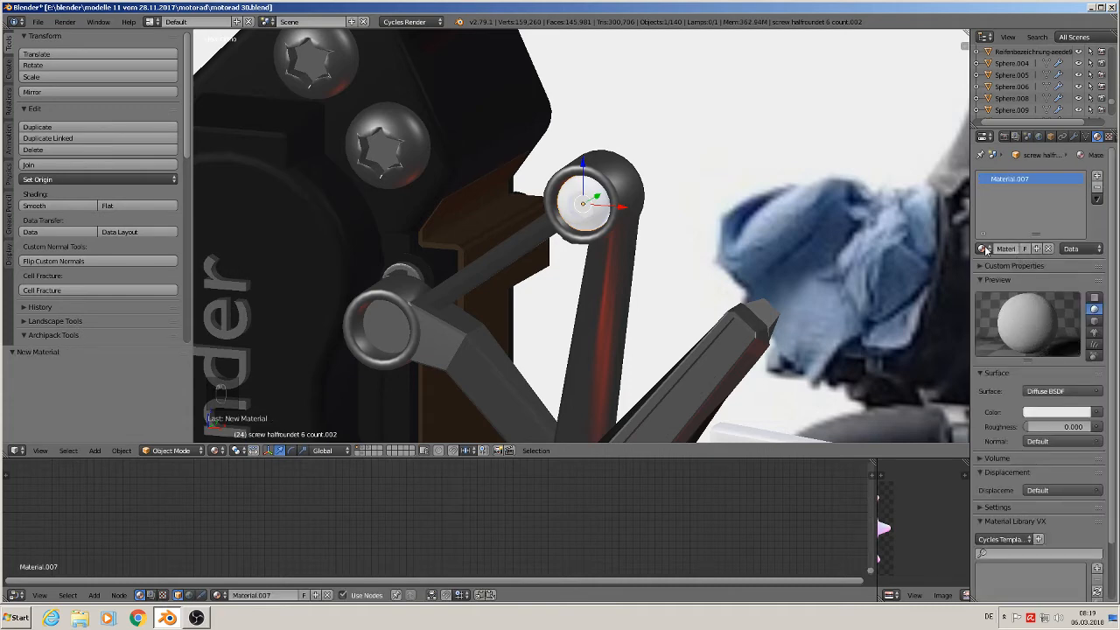
left_click(986, 249)
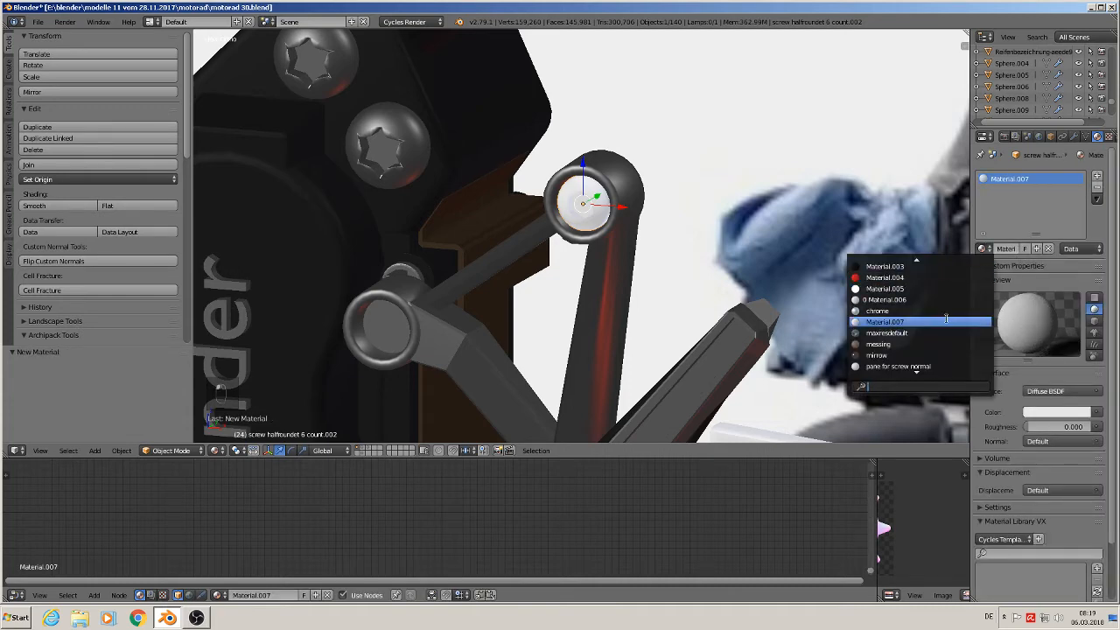
type("met")
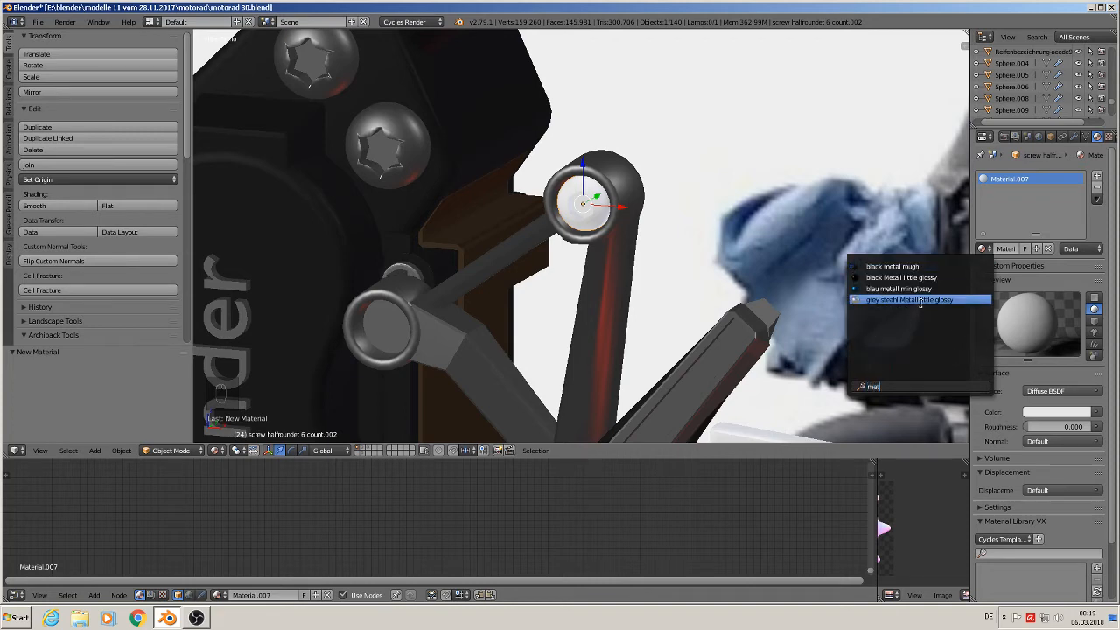
left_click(921, 300)
middle_click_drag(678, 265, 727, 245)
key("a")
scroll(702, 256, "down", 2)
- Duplicate the steel screw and place the copy inside the bracket's lower mounting ring
key("KP_1")
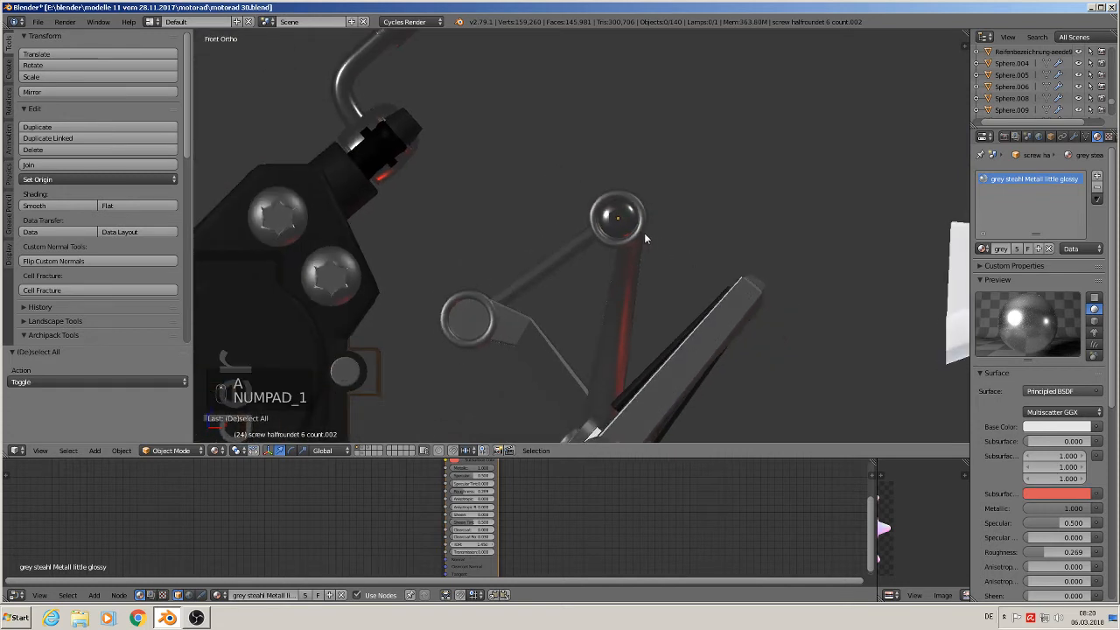
middle_click_drag(674, 246, 687, 171, "shift")
scroll(687, 173, "up", 1)
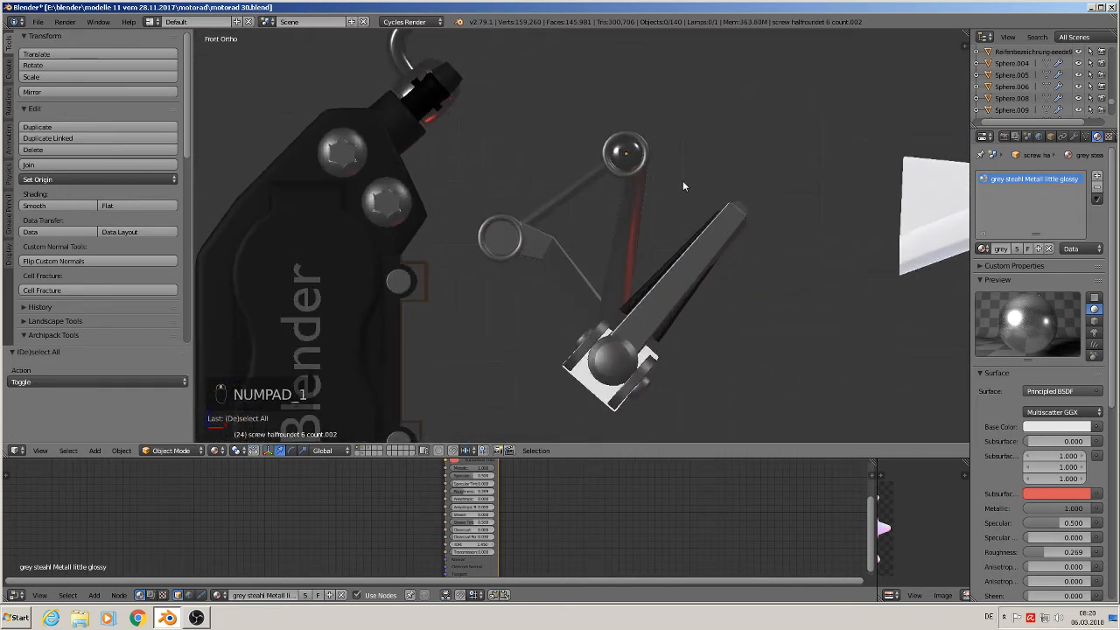
right_click(624, 154)
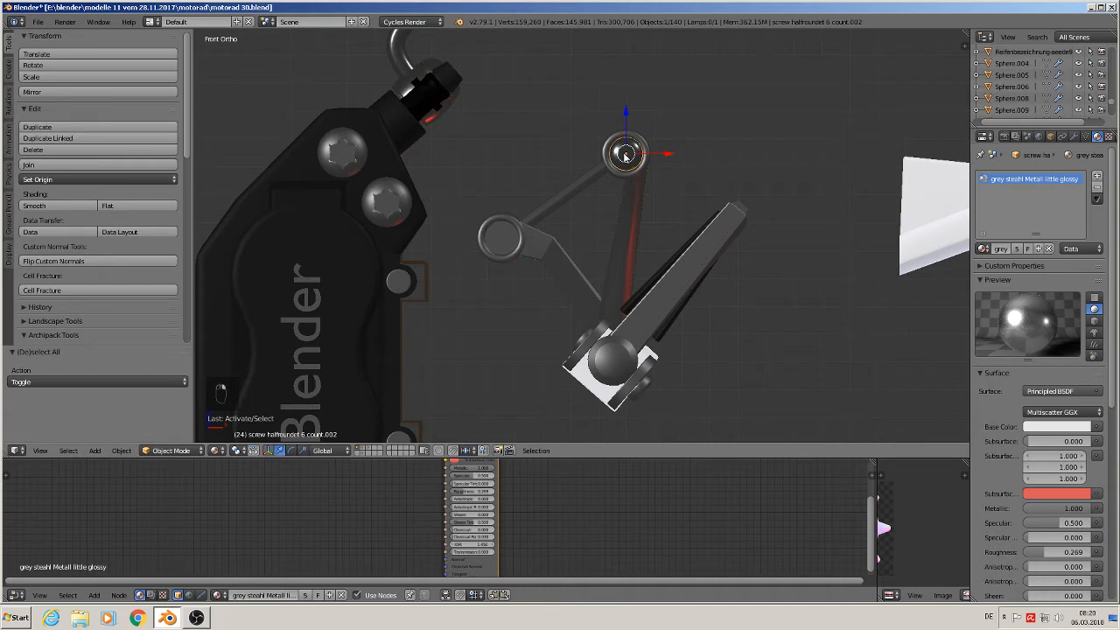
key("shift+d")
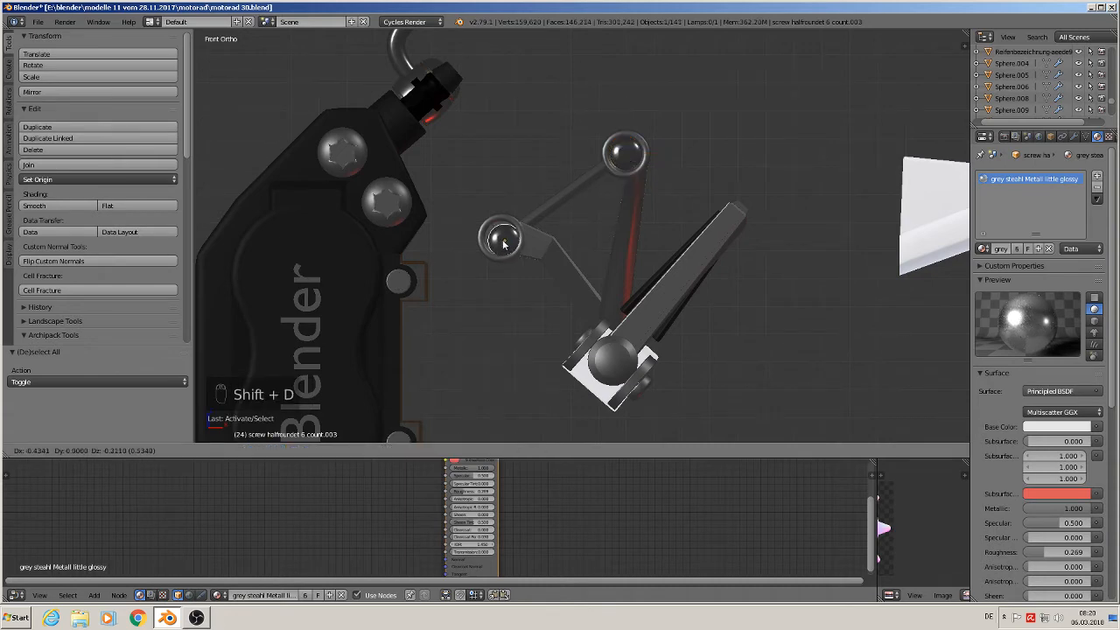
left_click(501, 241)
- Join both screws into the footrest bracket object, deselect everything, and check the result from several angles
middle_click_drag(582, 280, 611, 280)
scroll(610, 275, "down", 2)
scroll(613, 254, "up", 3)
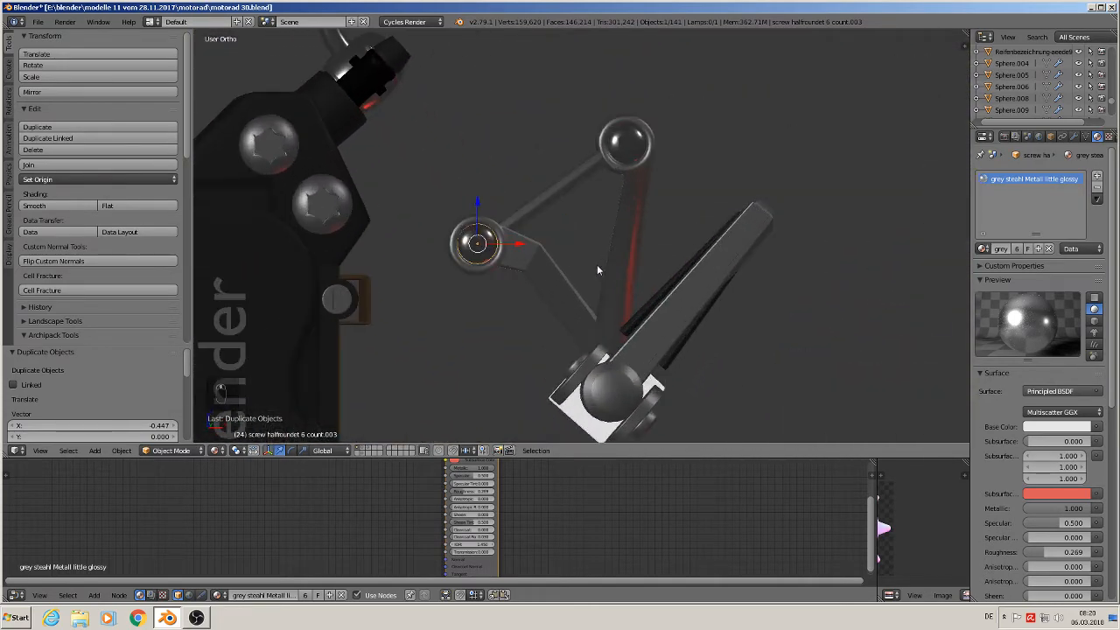
right_click(627, 154)
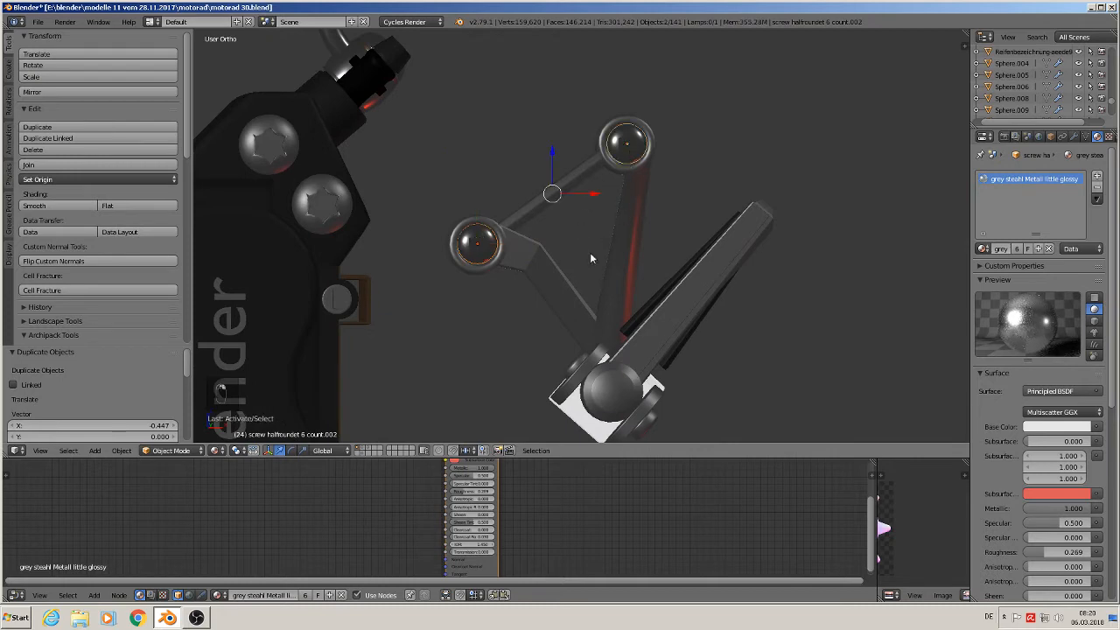
right_click(536, 272, "shift")
left_click(77, 167)
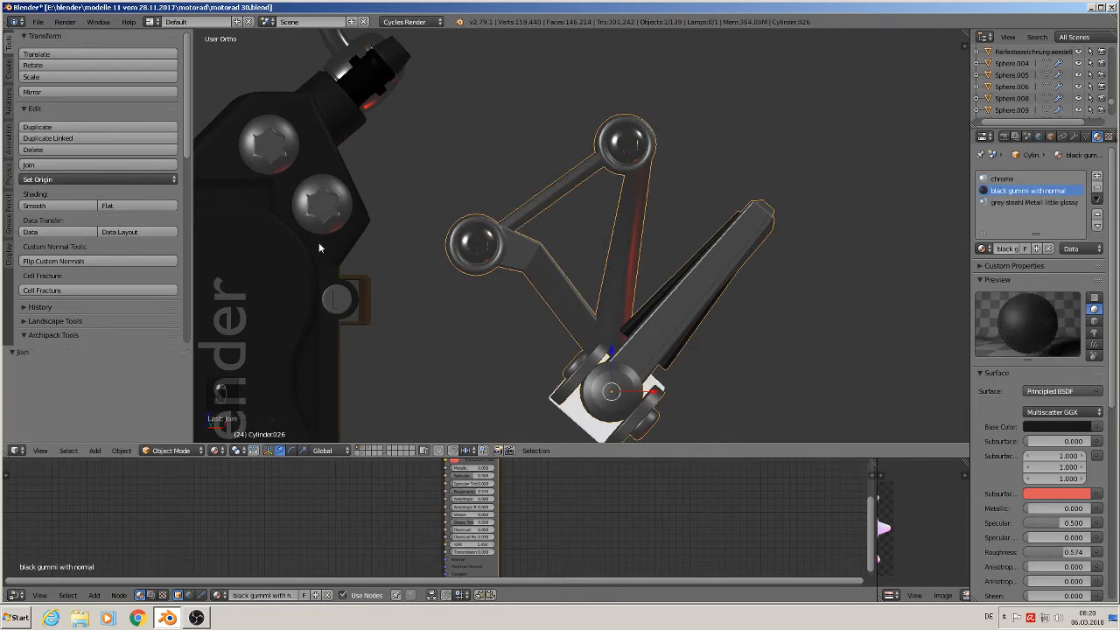
scroll(540, 304, "down", 3)
key("a")
scroll(549, 303, "up", 1)
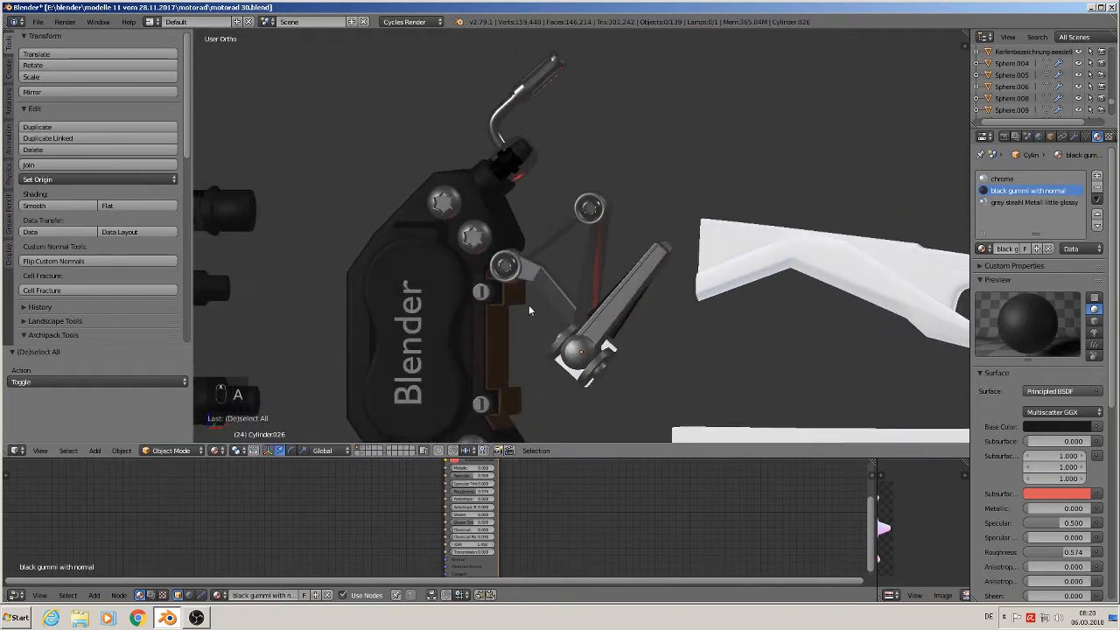
middle_click_drag(528, 308, 610, 234)
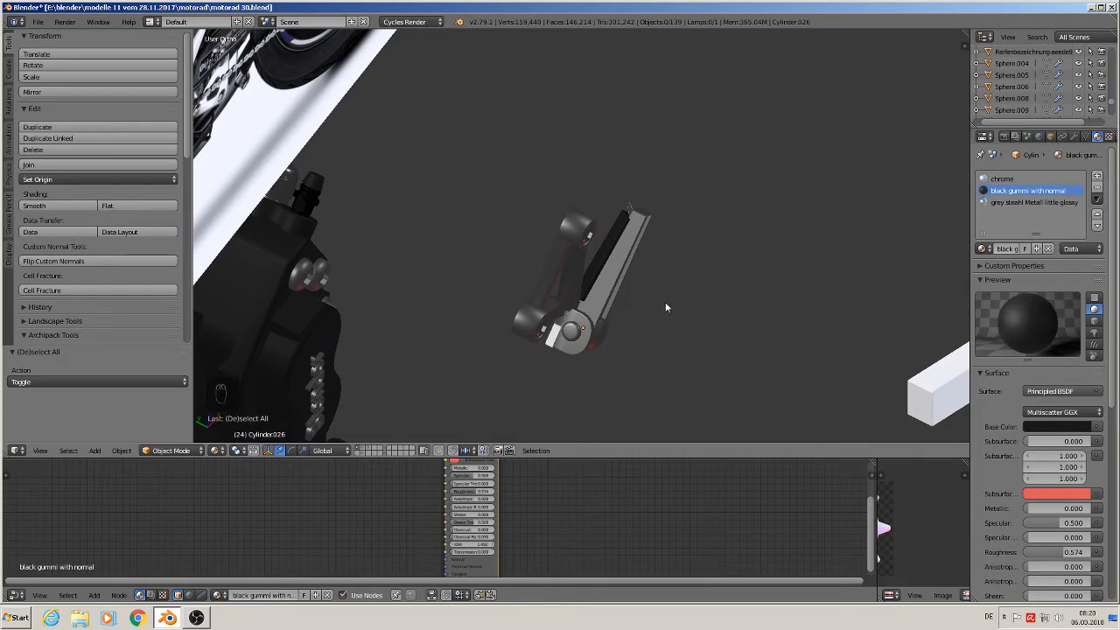
middle_click_drag(665, 303, 571, 248)
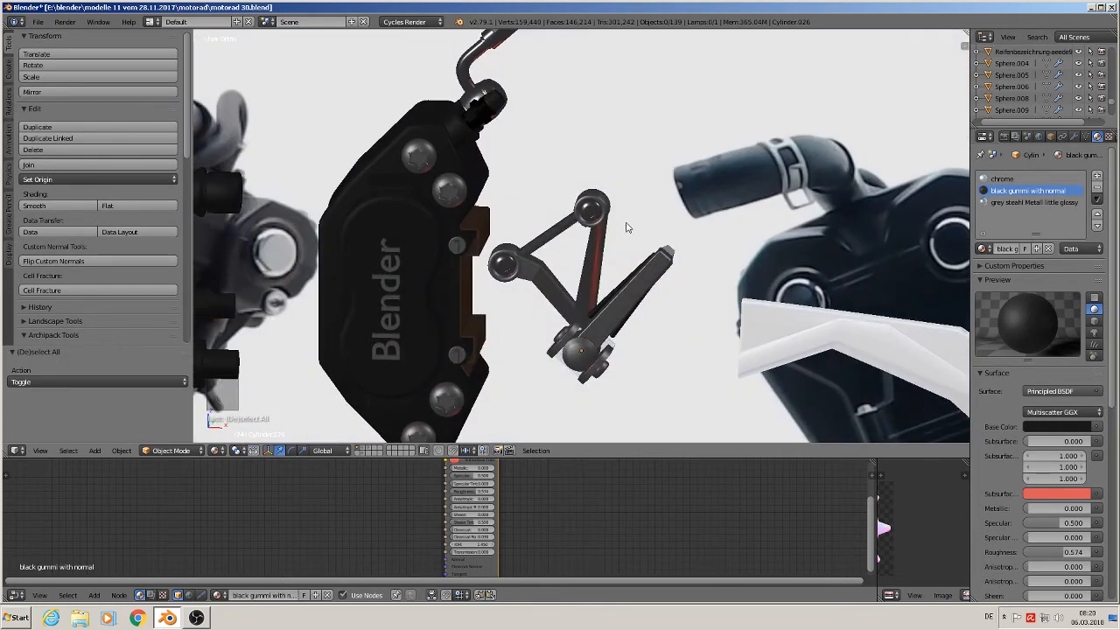
- Move the camera about -41 units along the X axis into the empty area beside the reference images, and deselect it
key("KP_1")
scroll(625, 228, "down", 6)
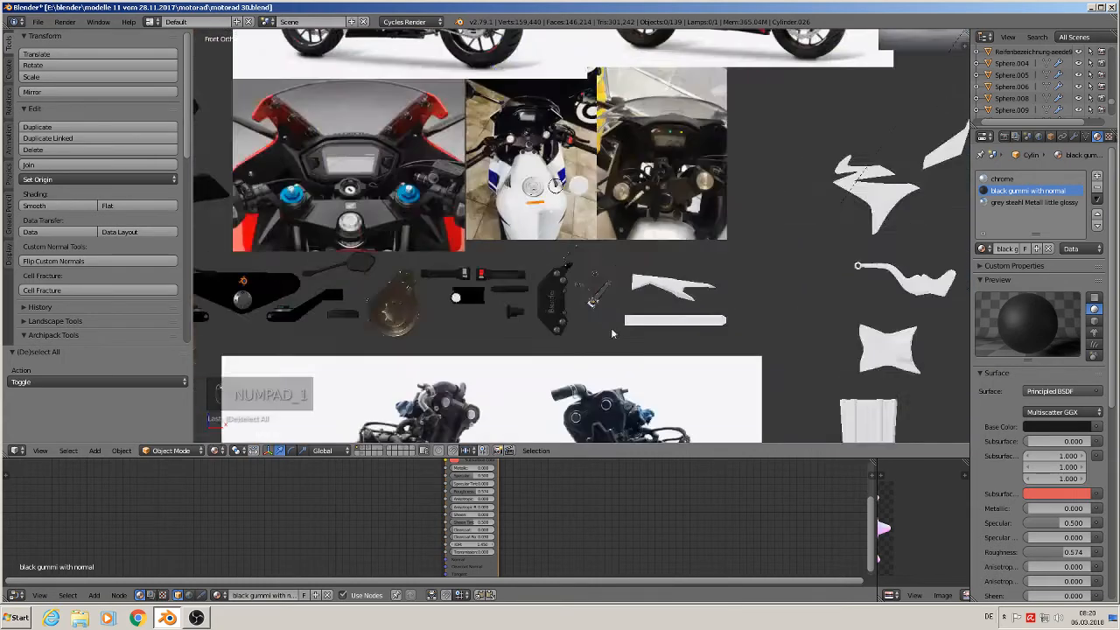
scroll(613, 329, "down", 4)
middle_click_drag(533, 272, 604, 235, "shift")
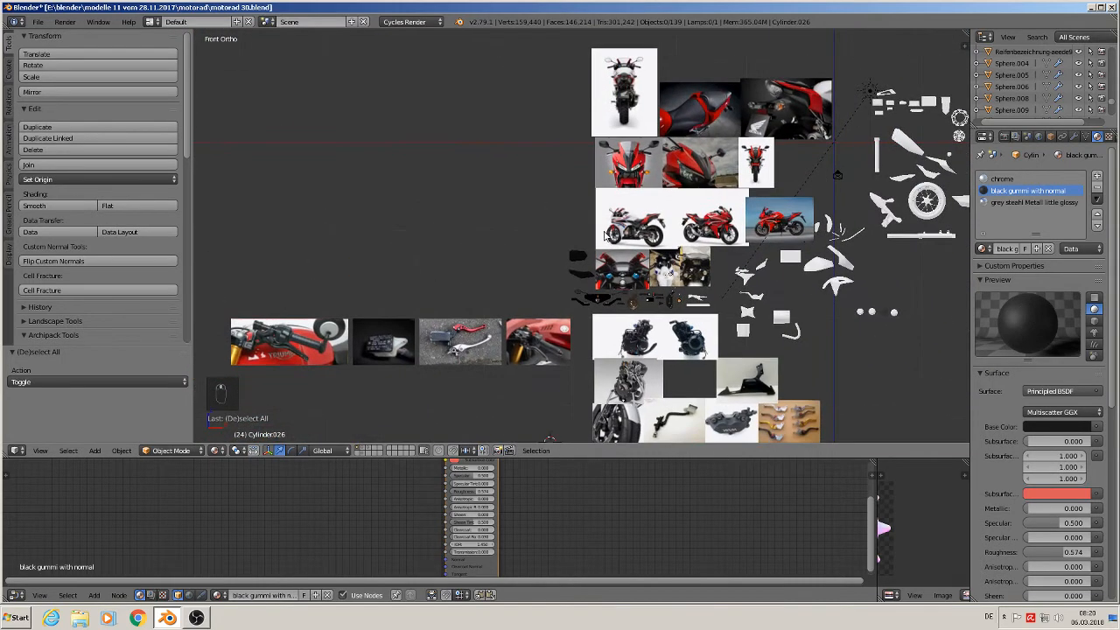
right_click(844, 176)
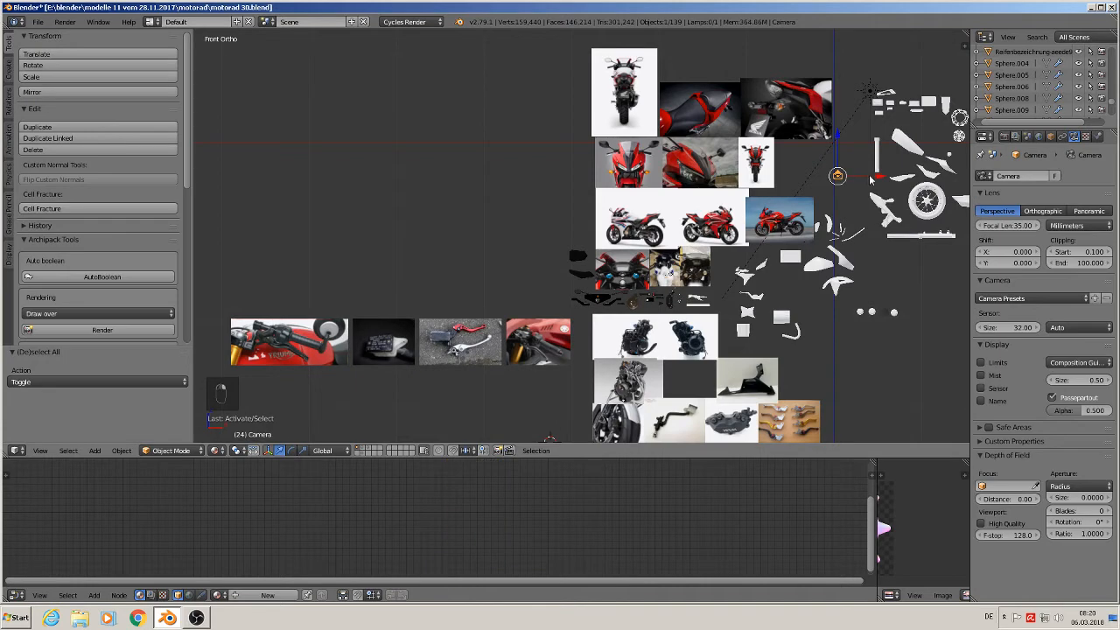
key("g")
left_click(507, 190)
scroll(584, 291, "up", 6)
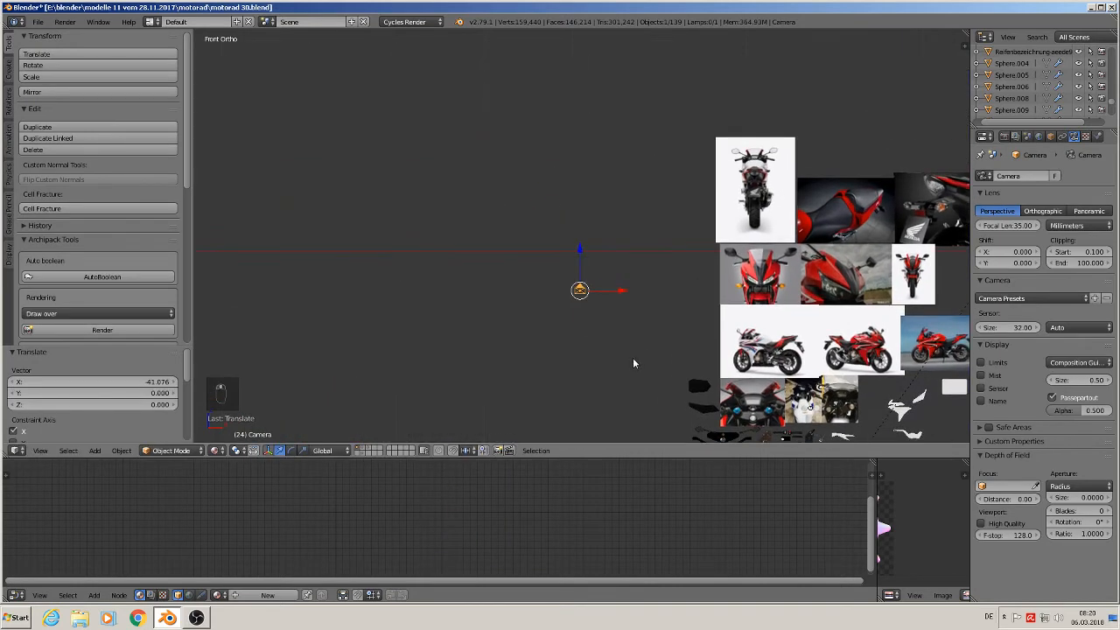
middle_click_drag(514, 251, 604, 425, "shift")
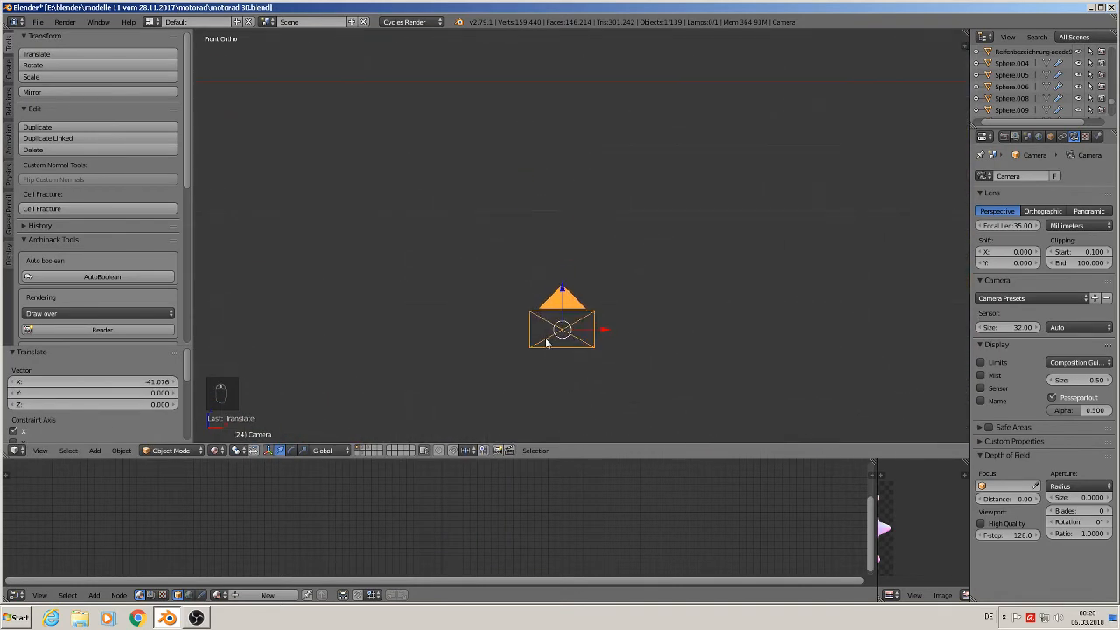
key("a")
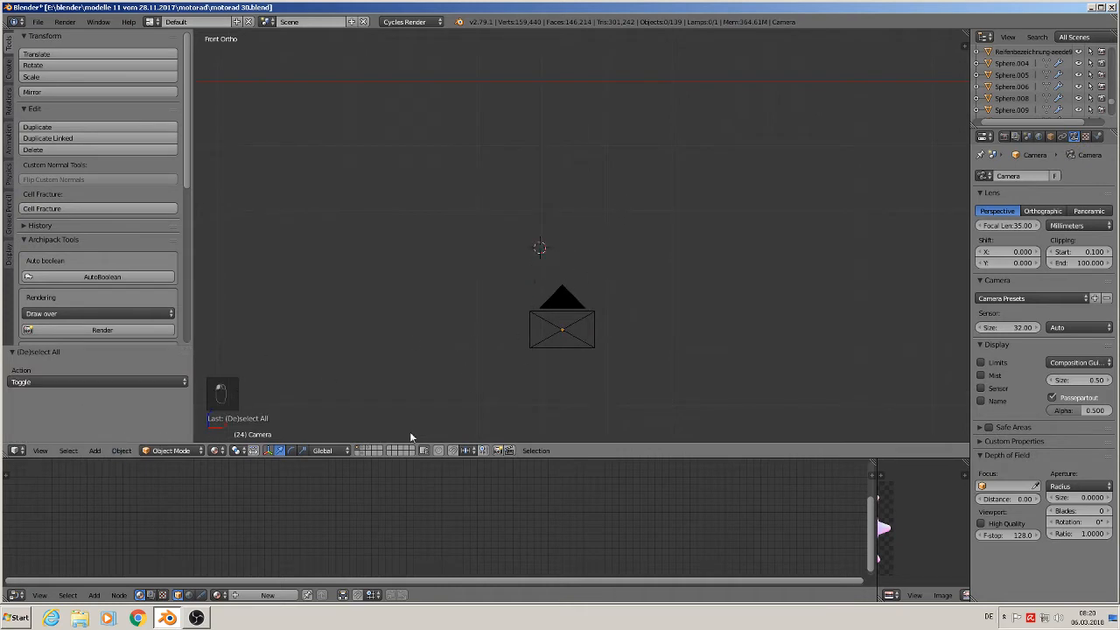
- Add a UV sphere with 32 segments and 16 rings near the camera and scale it to about 0.302
left_click(91, 451)
mouse_move(101, 438)
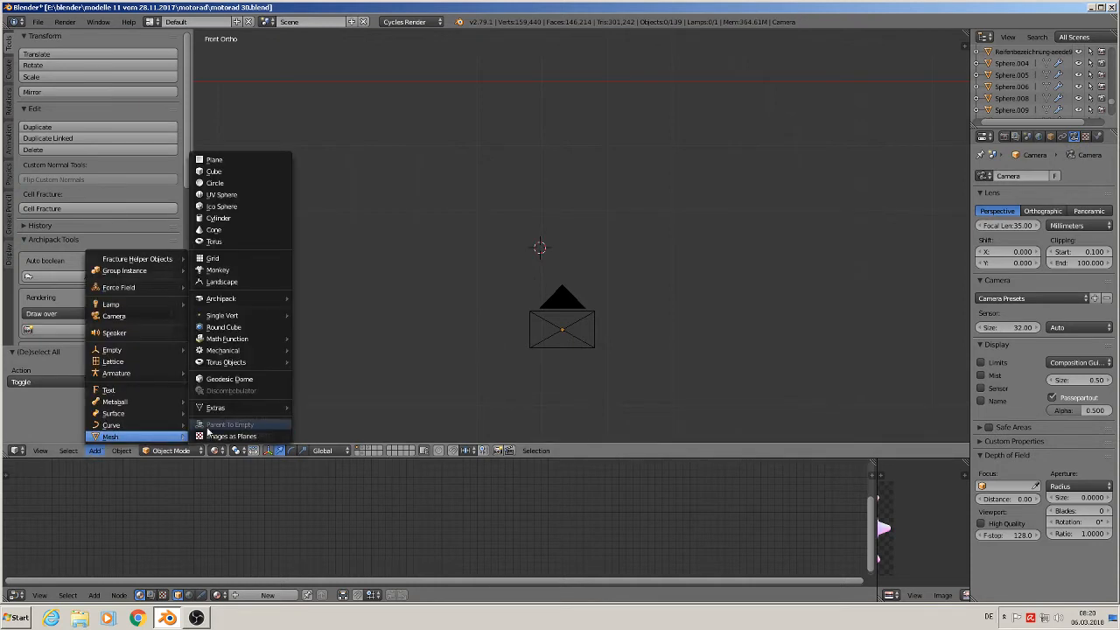
left_click(224, 194)
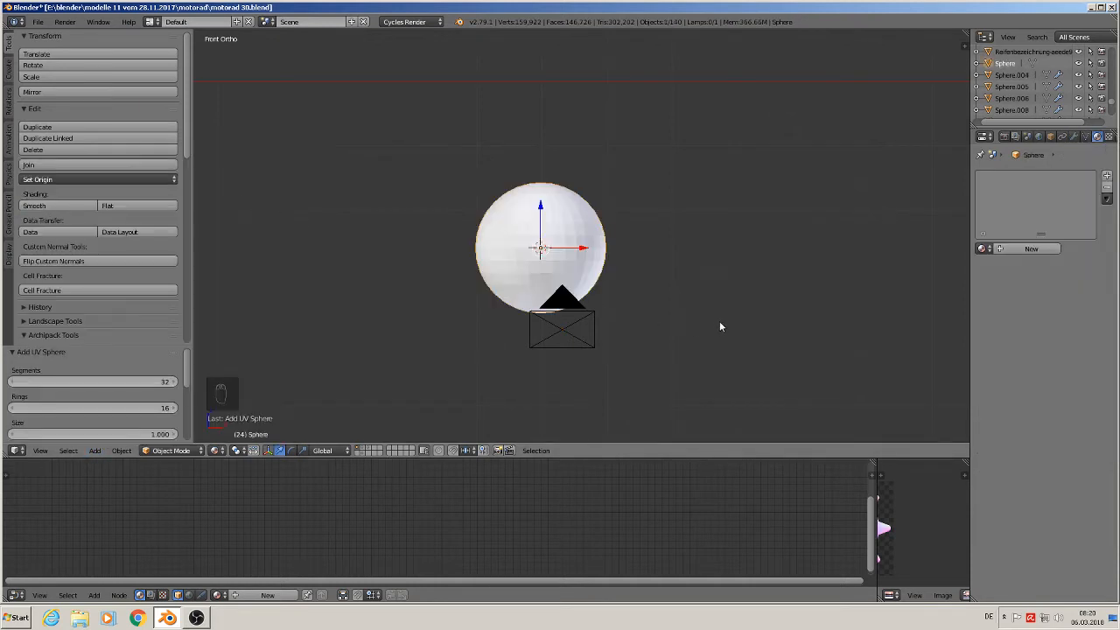
key("s")
left_click(594, 266)
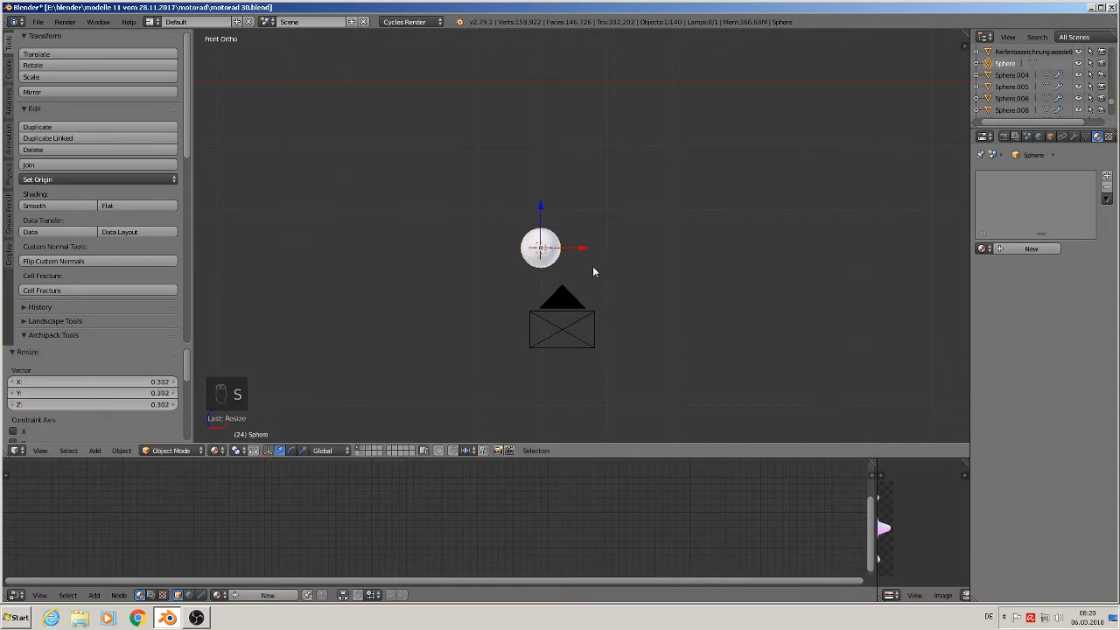
- Delete the sphere's vertices below the equator in front view, leaving the upper dome
scroll(566, 284, "up", 3)
scroll(566, 285, "up", 4)
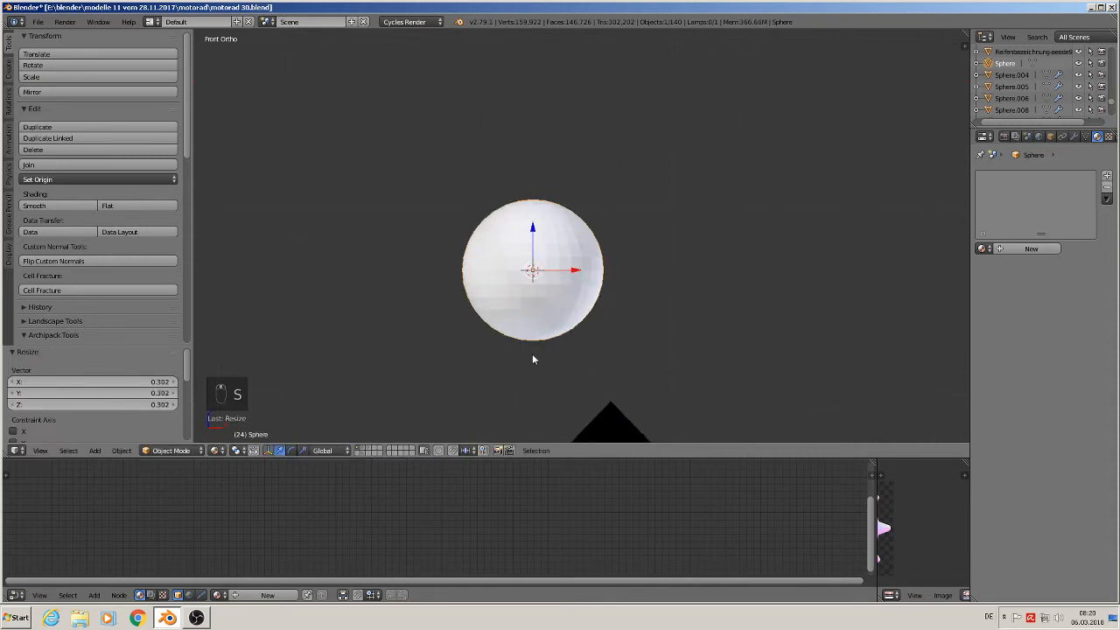
key("Tab")
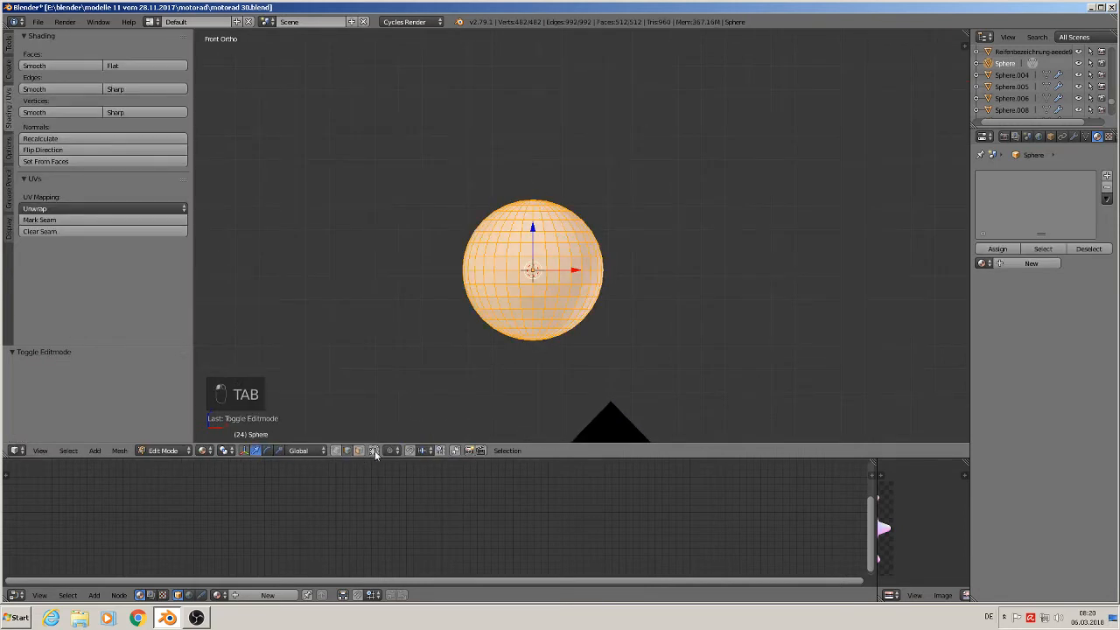
left_click(336, 450)
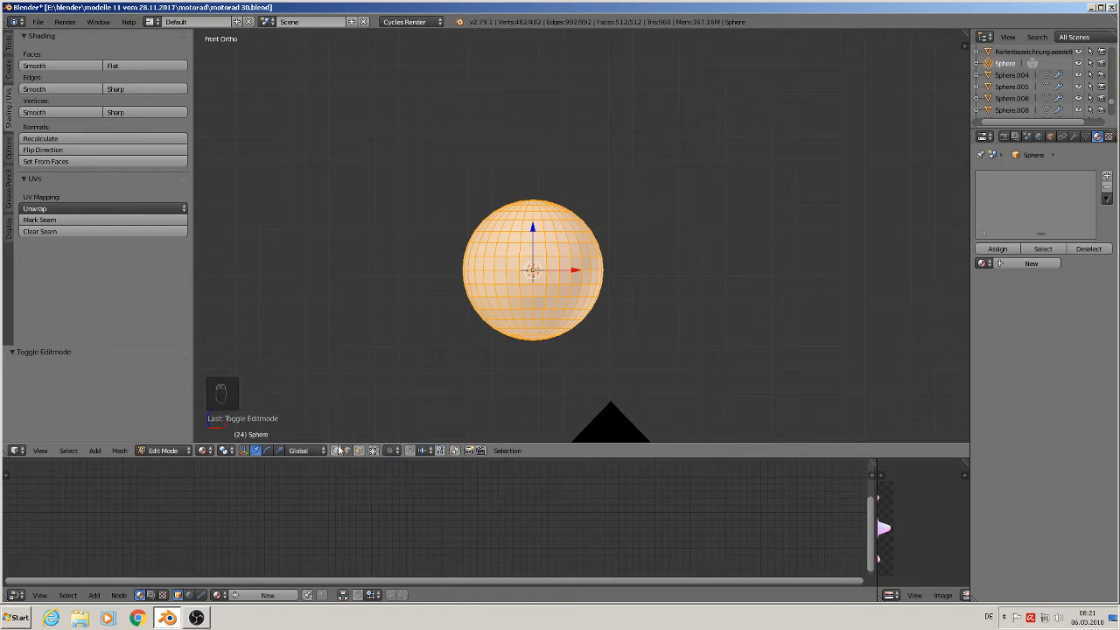
key("a")
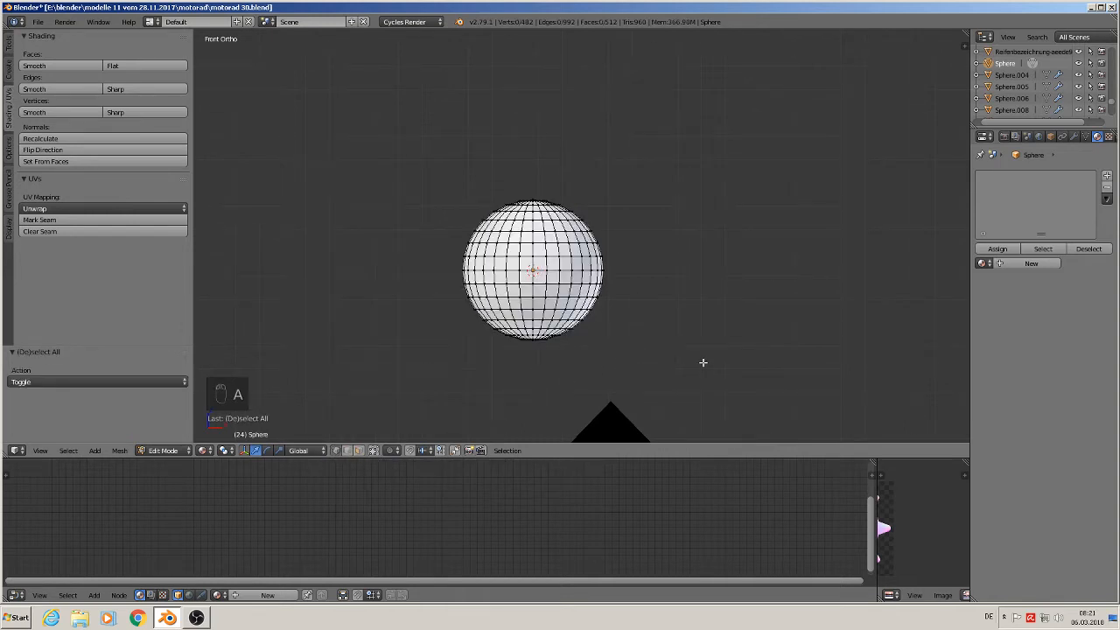
key("b")
left_click_drag(702, 362, 416, 277)
key("x")
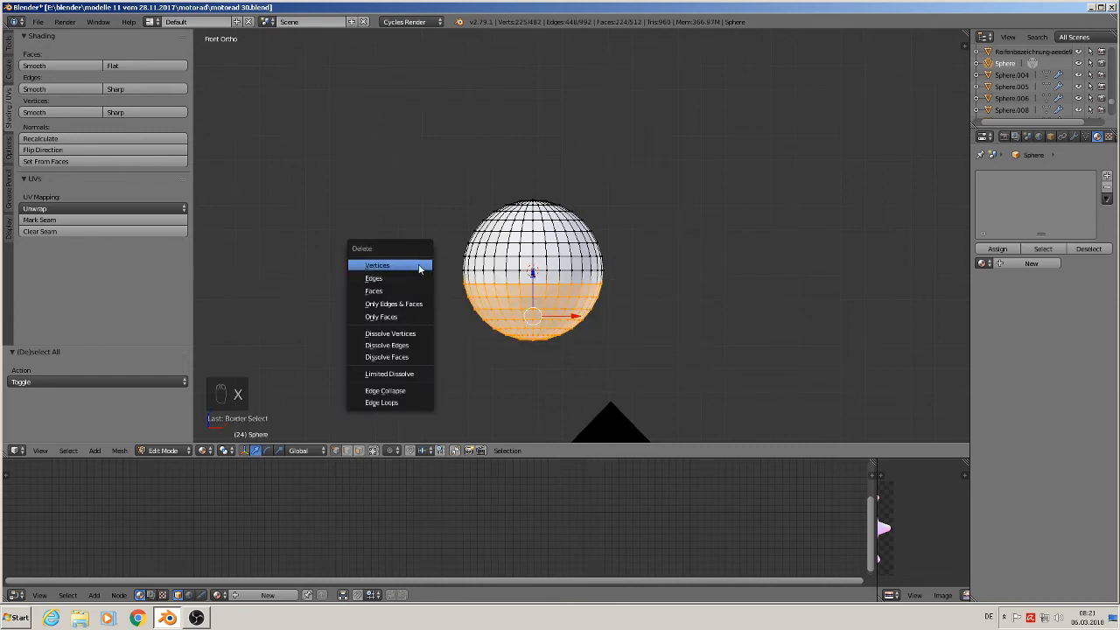
left_click(425, 268)
middle_click_drag(652, 358, 598, 352)
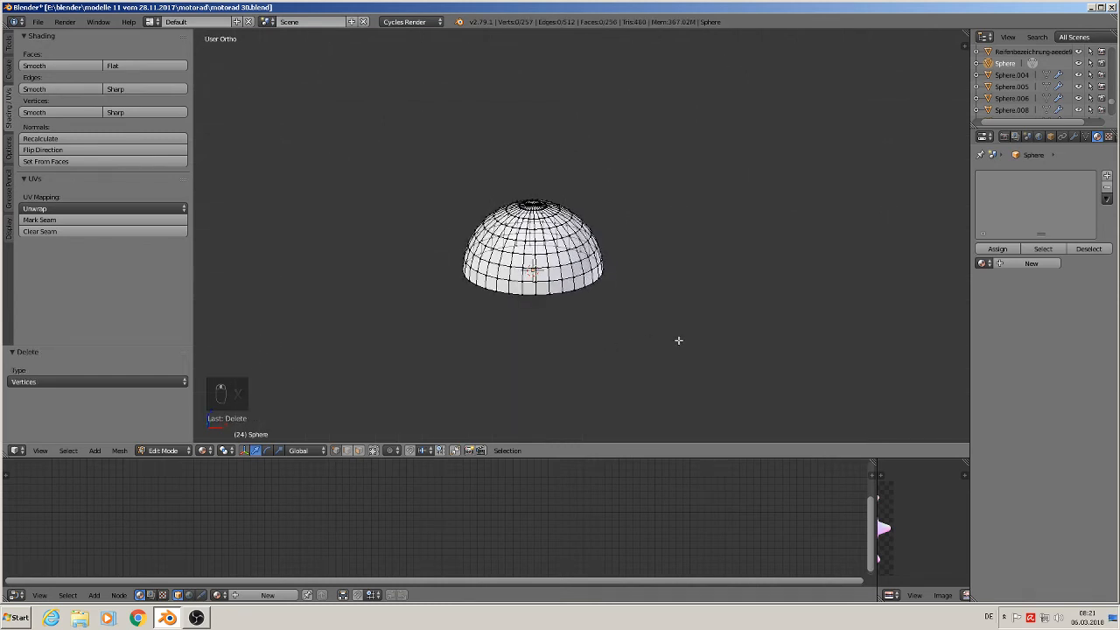
- From the top view, add all dome vertices in the front half, below the X centre line, to the selection
key("KP_7")
key("KP_Decimal")
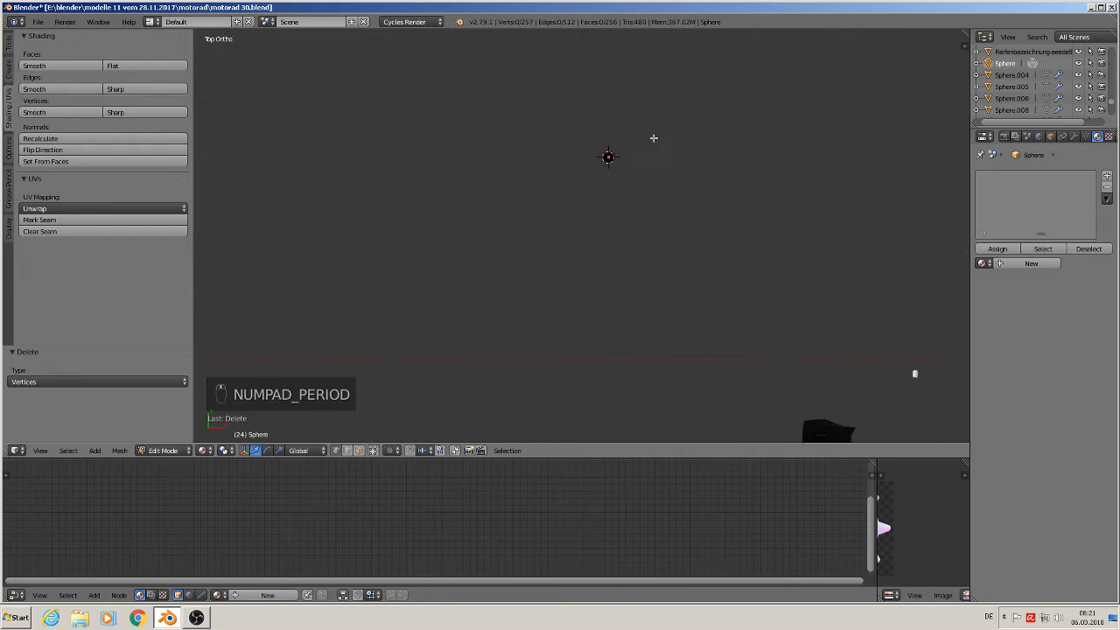
right_click(609, 153)
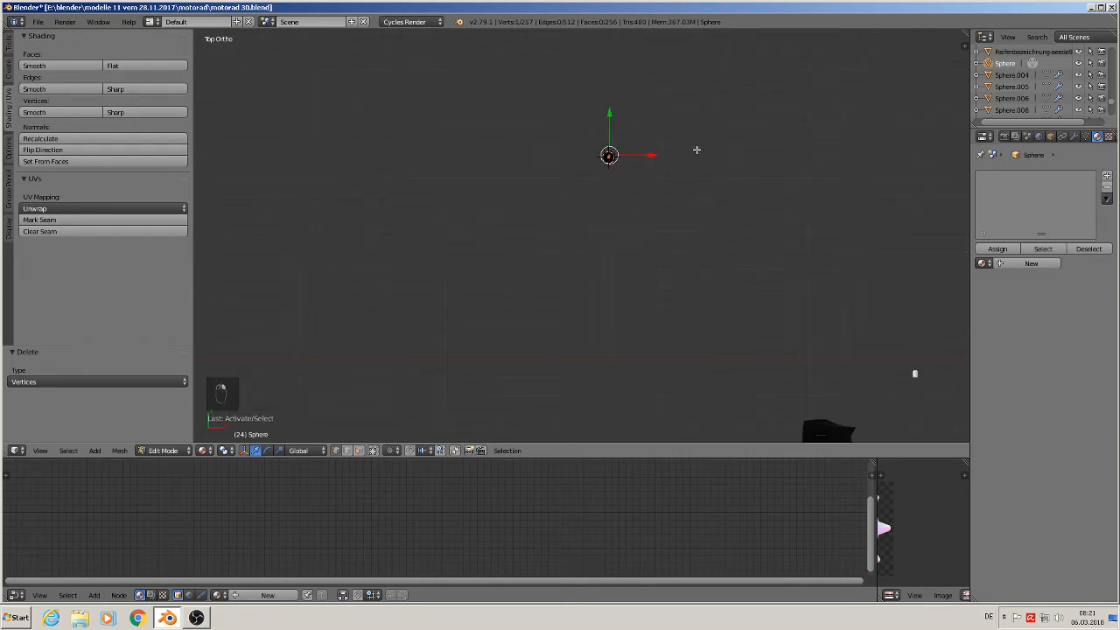
key("KP_Decimal")
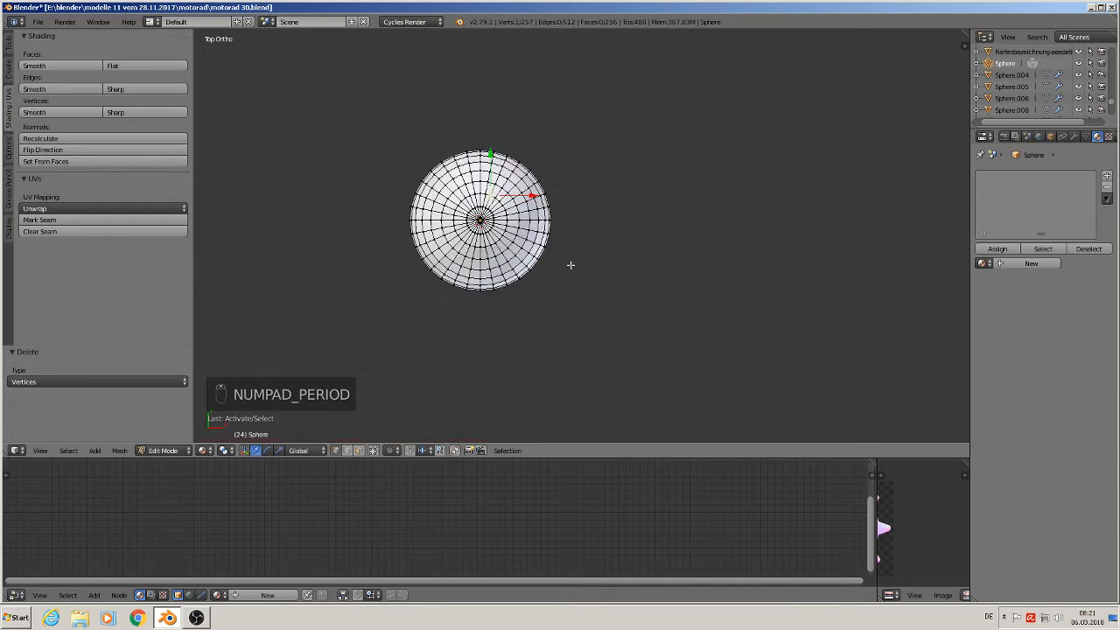
key("b")
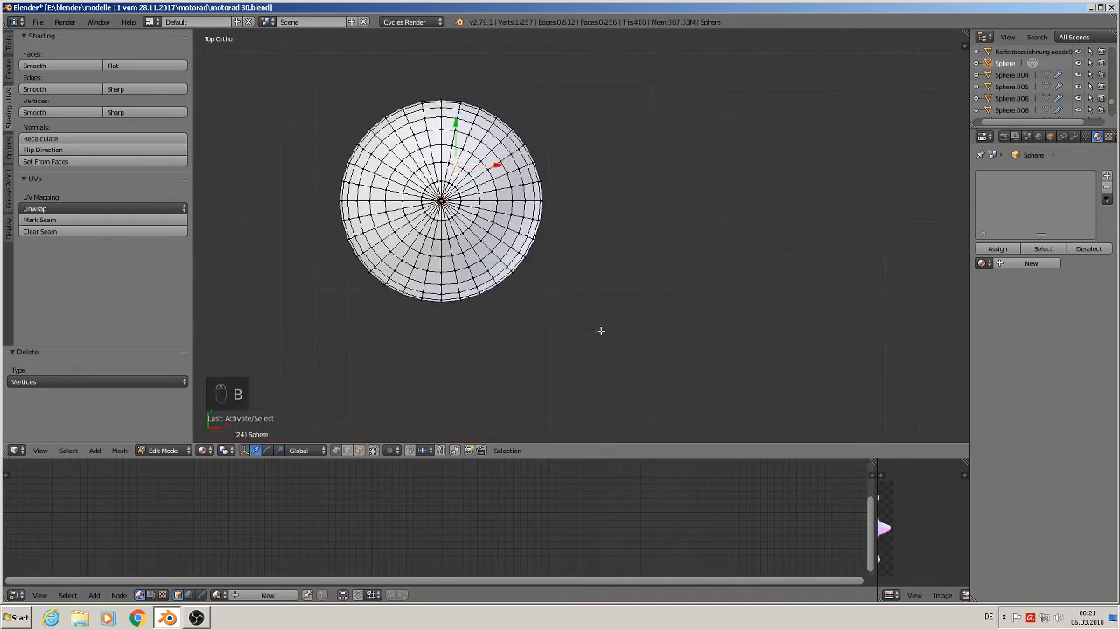
left_click_drag(601, 331, 268, 204)
key("x")
left_click(269, 204)
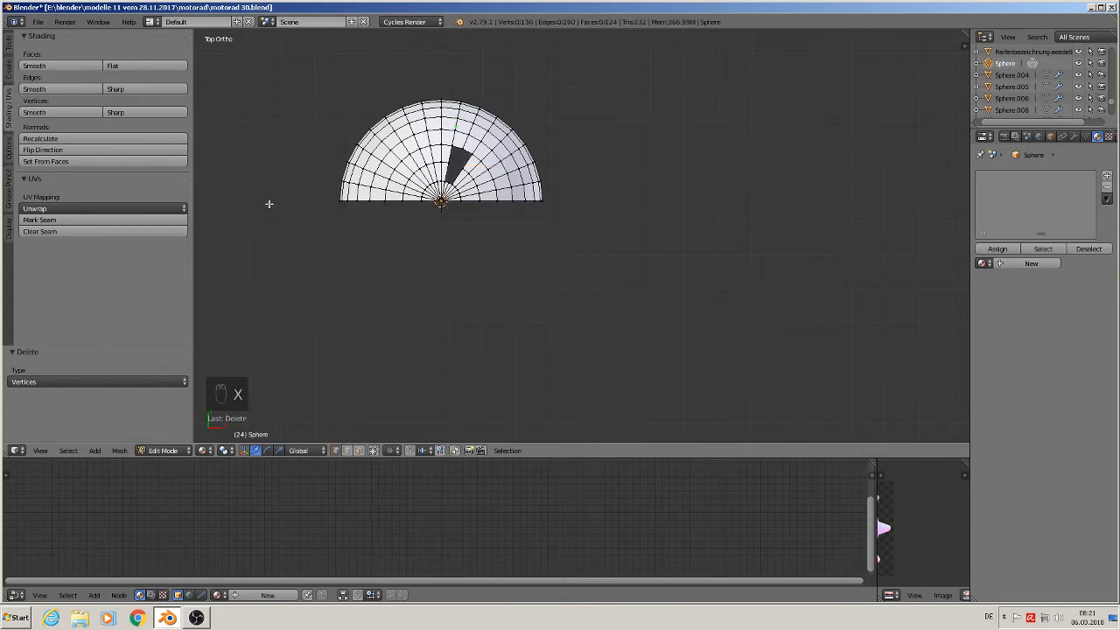
key("ctrl+z")
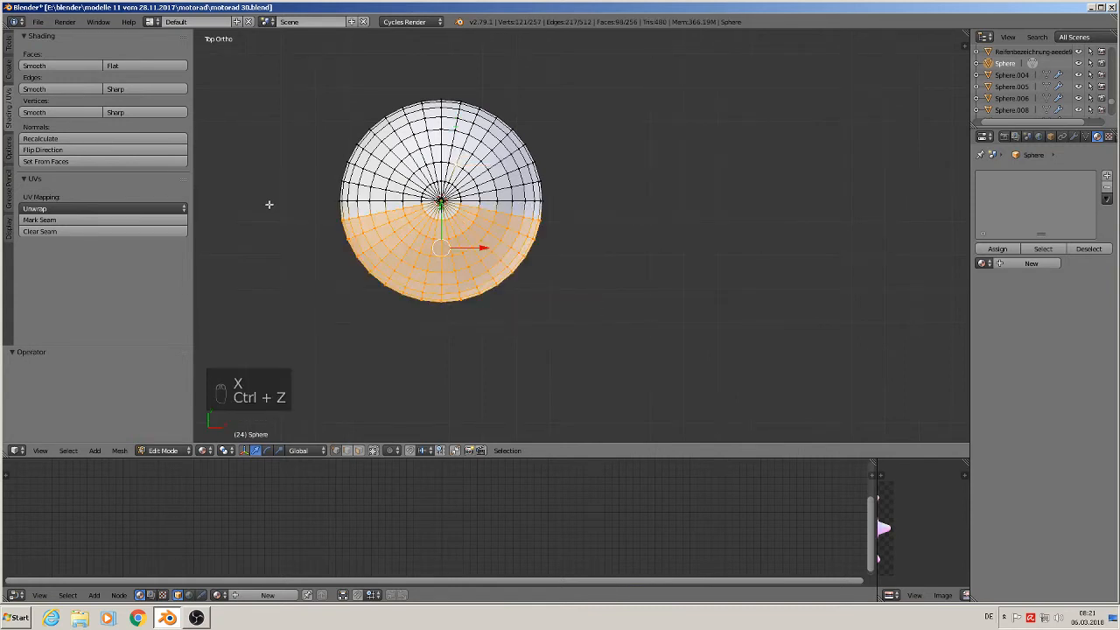
- Deselect the stray vertex in the dome's rear half and delete the selected front-half vertices
right_click(457, 165, "shift")
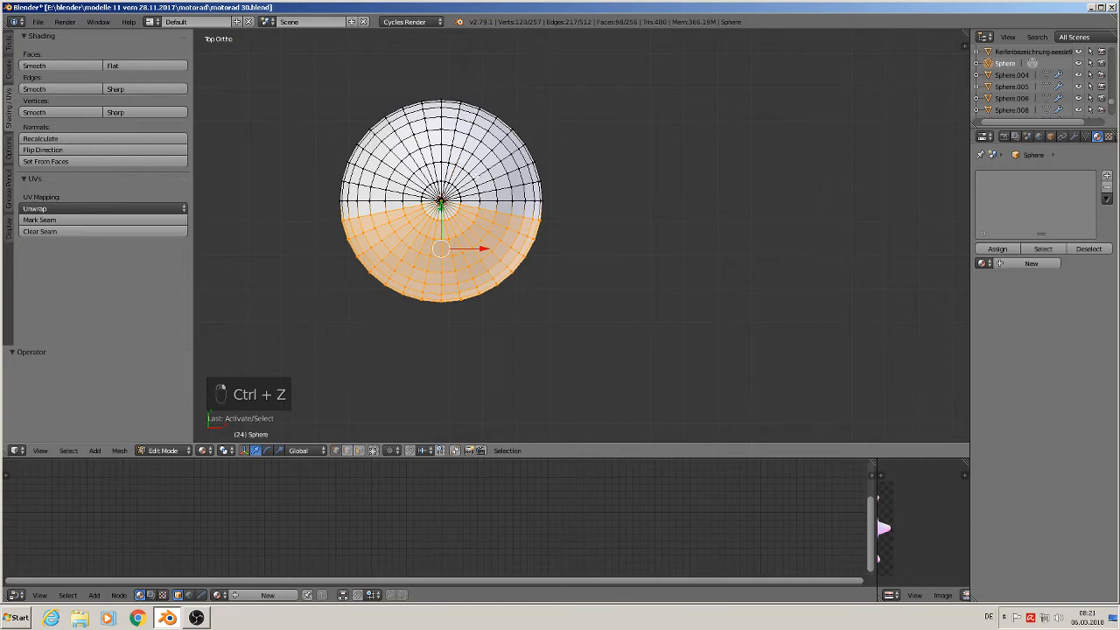
key("x")
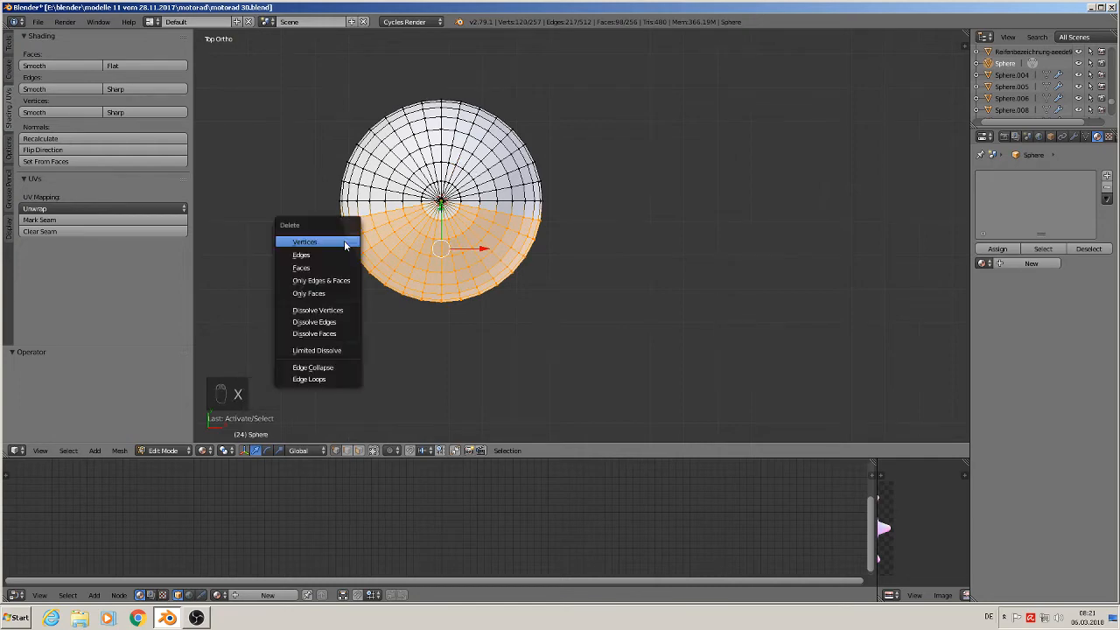
left_click(344, 242)
- Duplicate the entire quarter-sphere mesh and move the copy about -2.495 units along Z
scroll(365, 250, "up", 1)
middle_click_drag(365, 250, 358, 128)
key("KP_1")
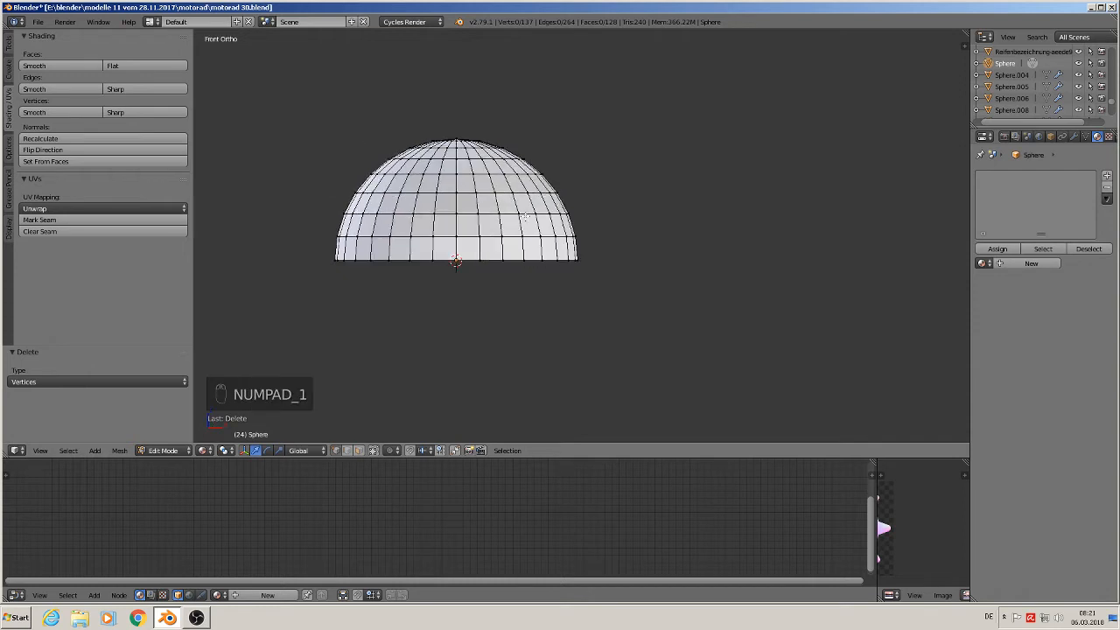
scroll(529, 219, "down", 3)
scroll(545, 239, "down", 3)
middle_click_drag(544, 240, 517, 152, "shift")
scroll(534, 208, "down", 3)
scroll(534, 207, "up", 1)
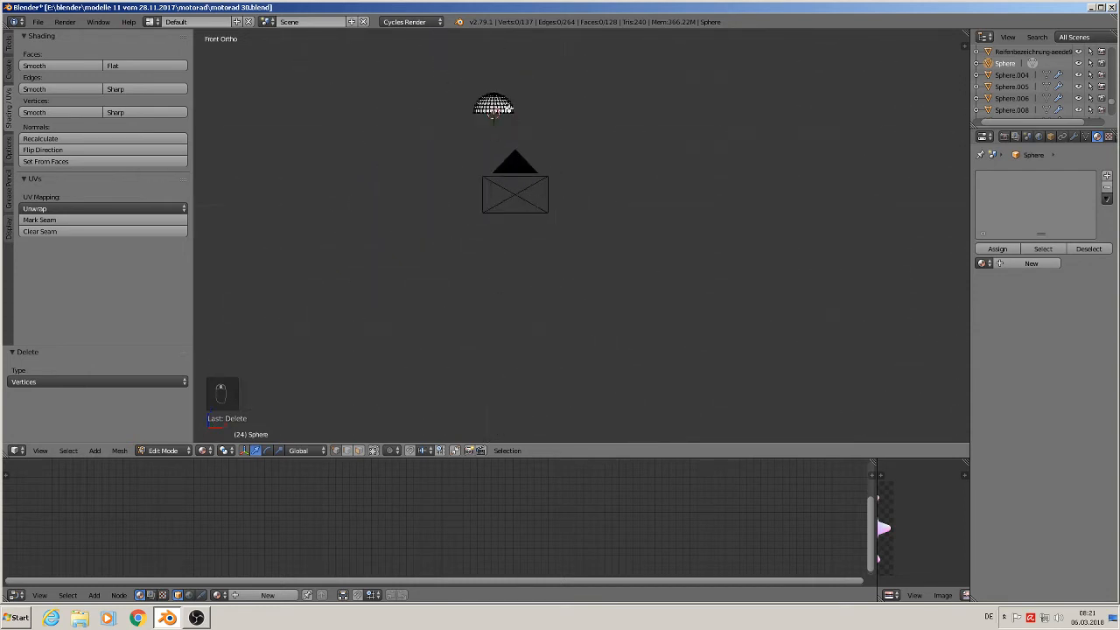
key("a")
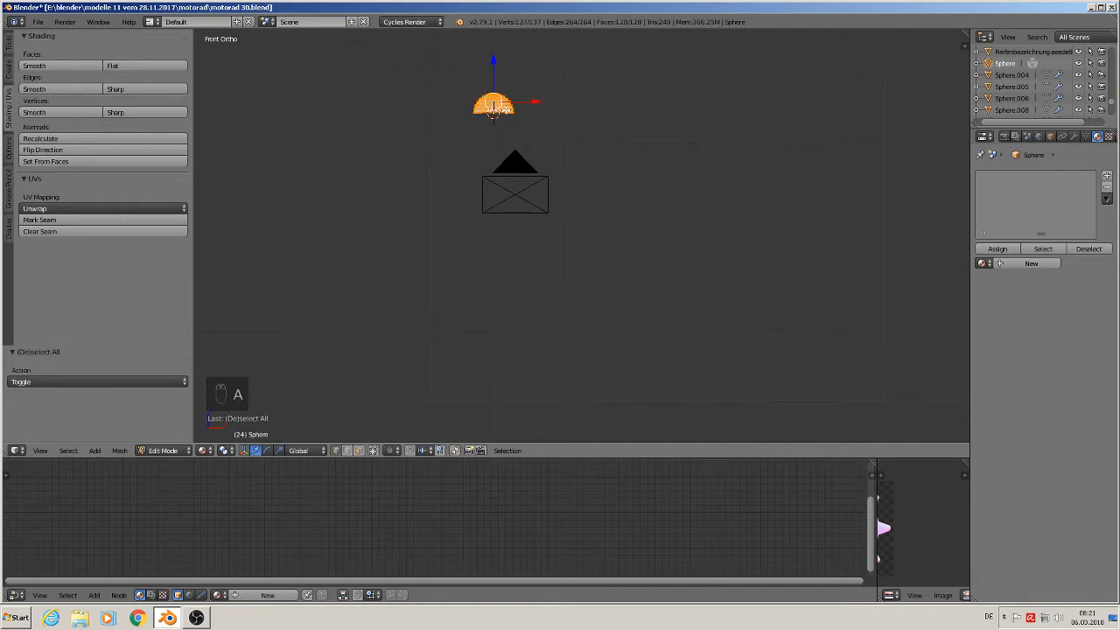
key("shift+d")
left_click(504, 219)
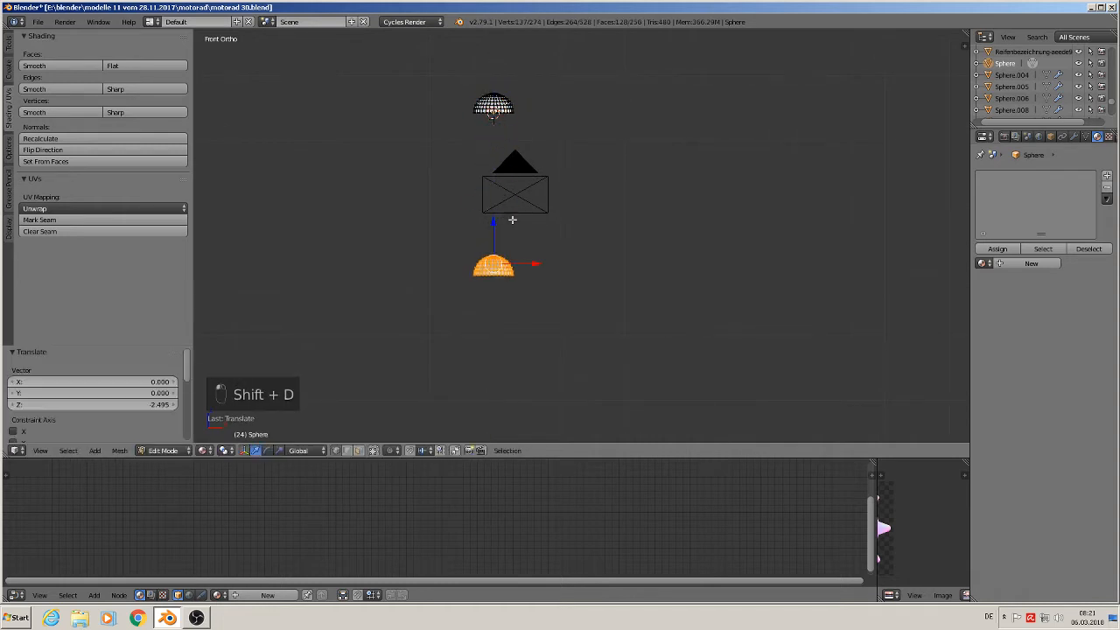
- Rotate the duplicated quarter-sphere 180° around the Y axis so its open edge faces the original
key("r")
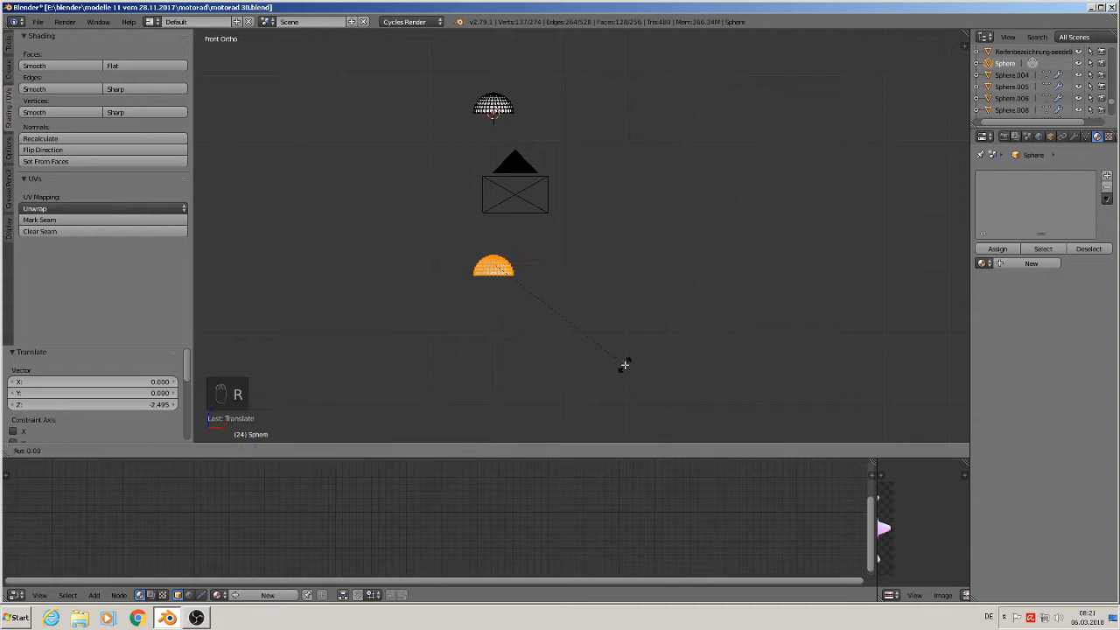
key("y")
key("1")
key("8")
key("0")
left_click(625, 365)
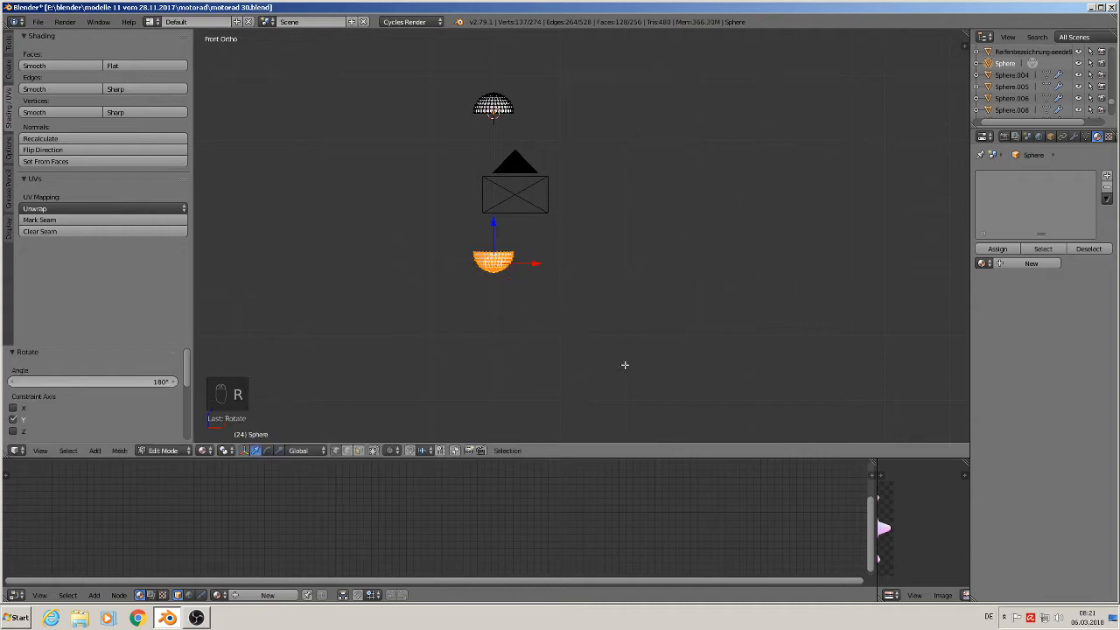
- Move the flipped quarter-sphere about -0.121 units further along the Z axis
middle_click_drag(565, 299, 501, 330)
scroll(504, 286, "up", 2)
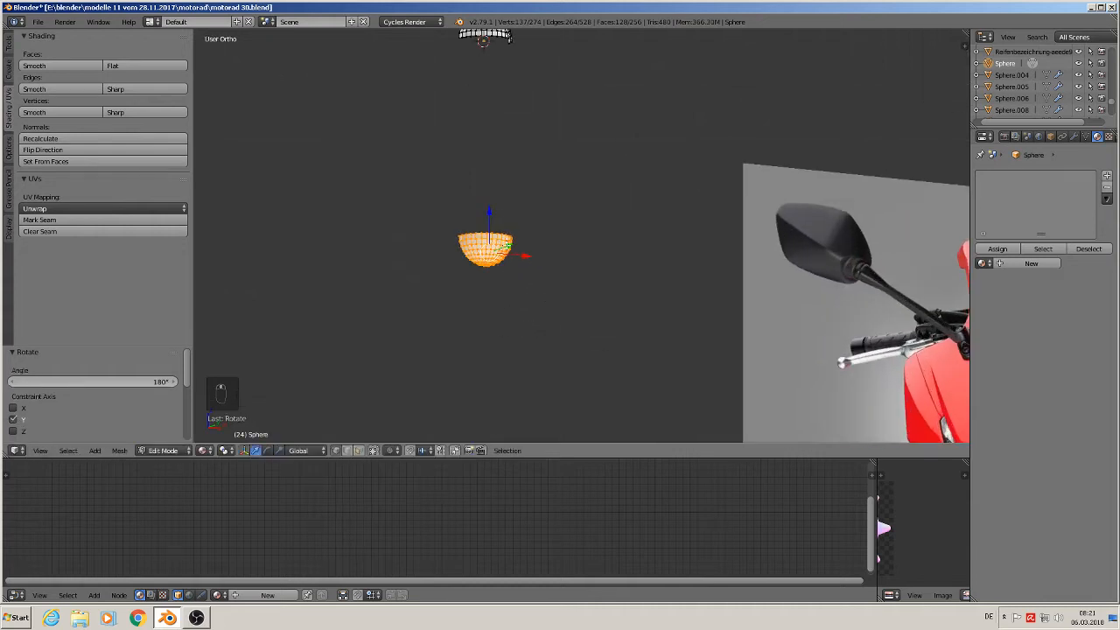
scroll(508, 246, "down", 3)
middle_click_drag(530, 243, 549, 244)
left_click_drag(493, 212, 498, 216)
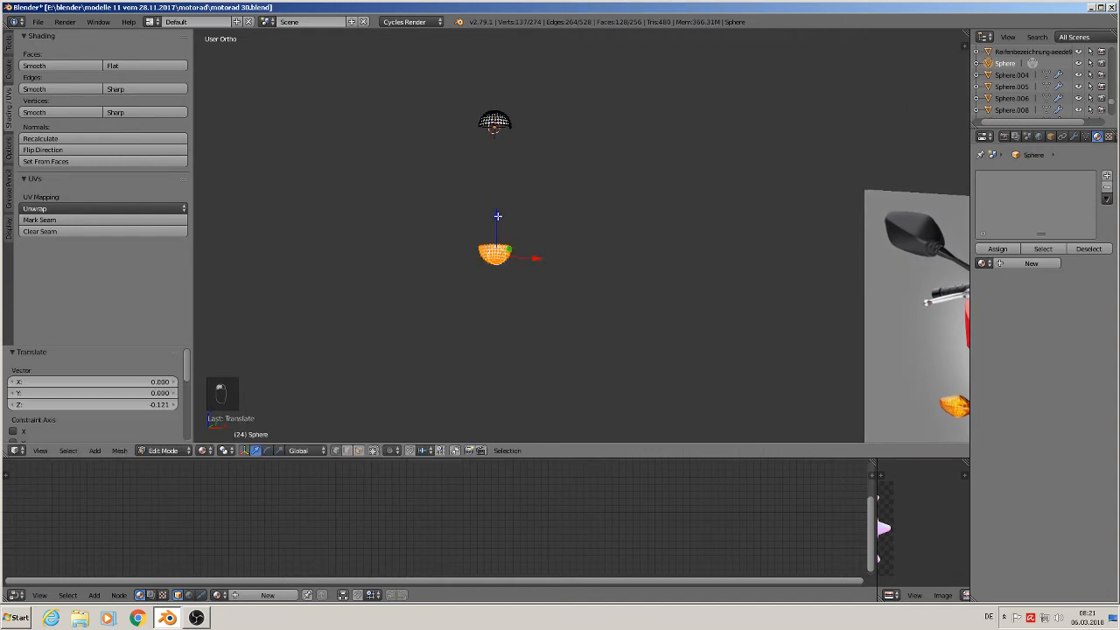
- Select the facing rim edge loops of both quarter-spheres and connect them with Bridge Edge Loops
scroll(497, 216, "up", 3)
middle_click_drag(502, 195, 495, 75)
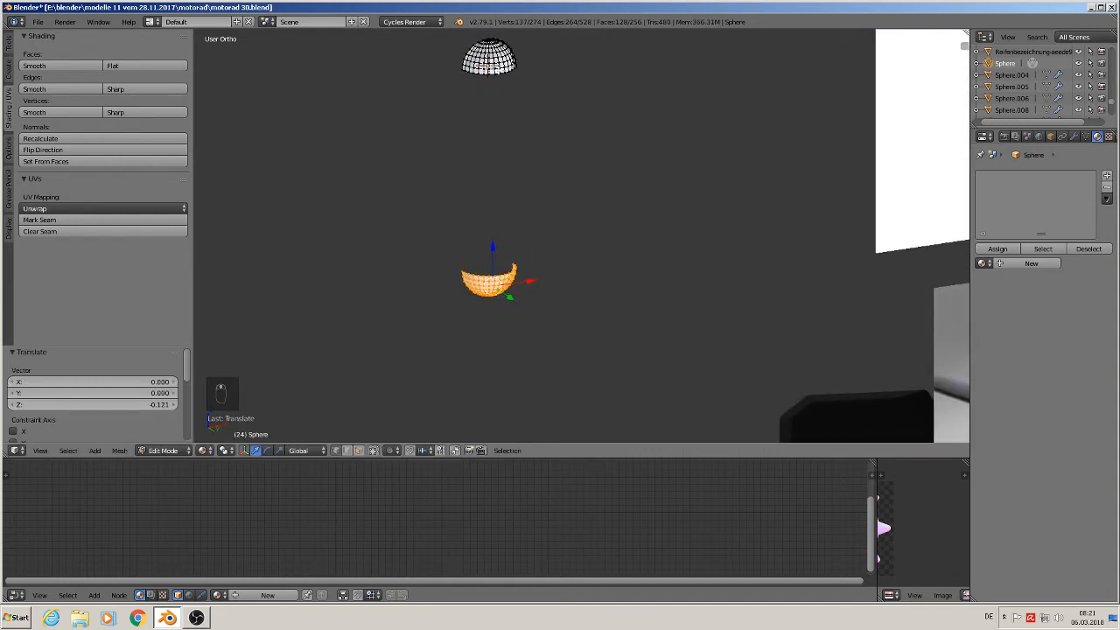
left_click(495, 74, "alt")
middle_click_drag(530, 137, 501, 257)
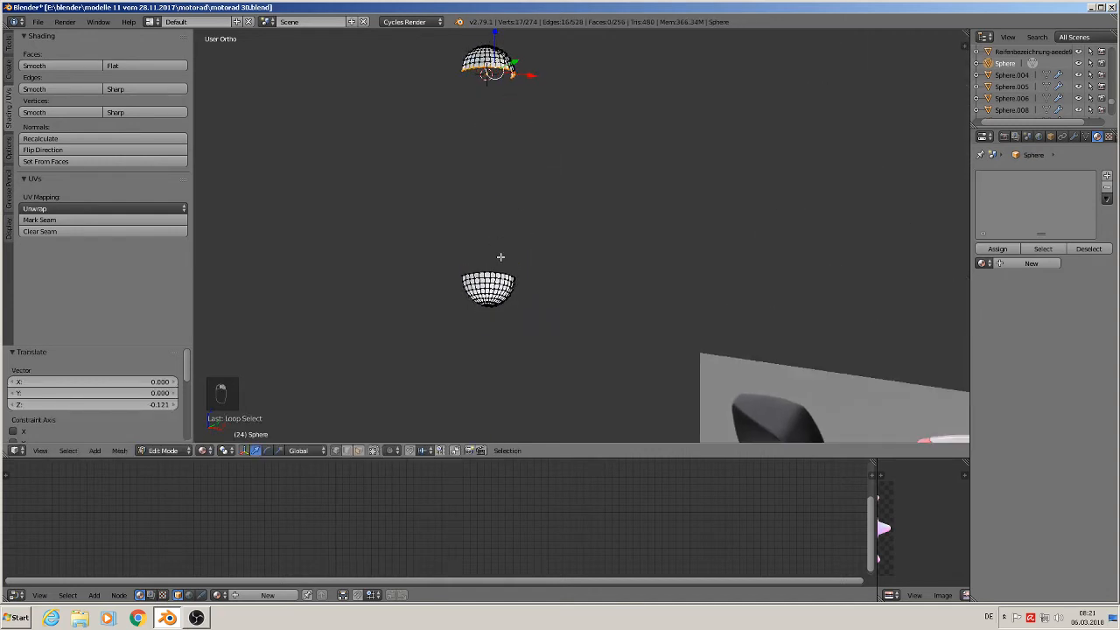
left_click(495, 272, "alt+shift")
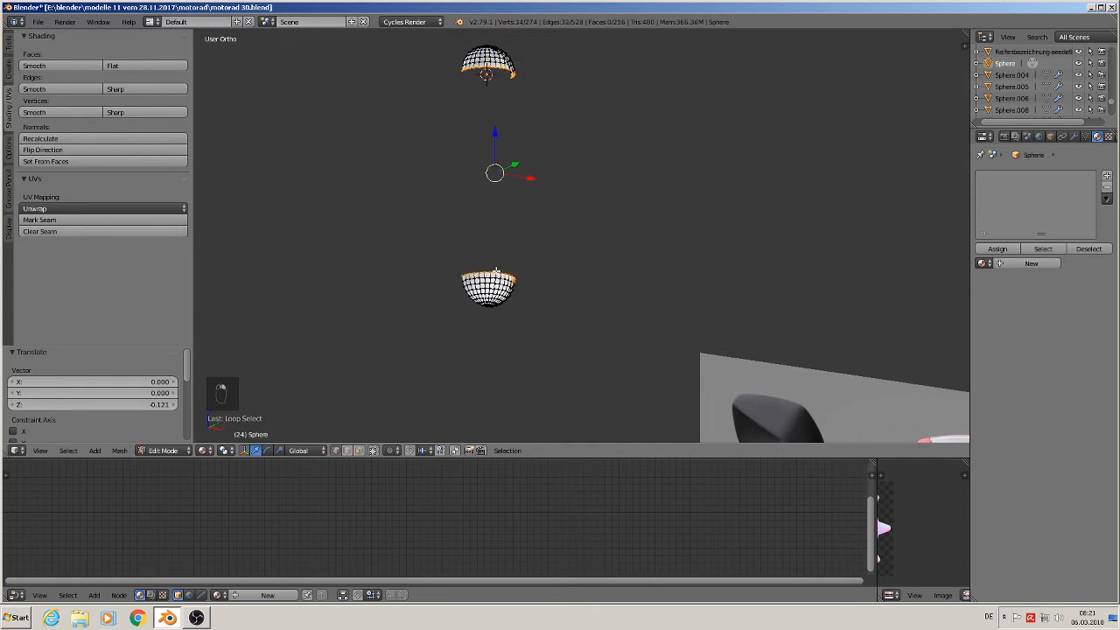
key("space")
left_click(562, 196)
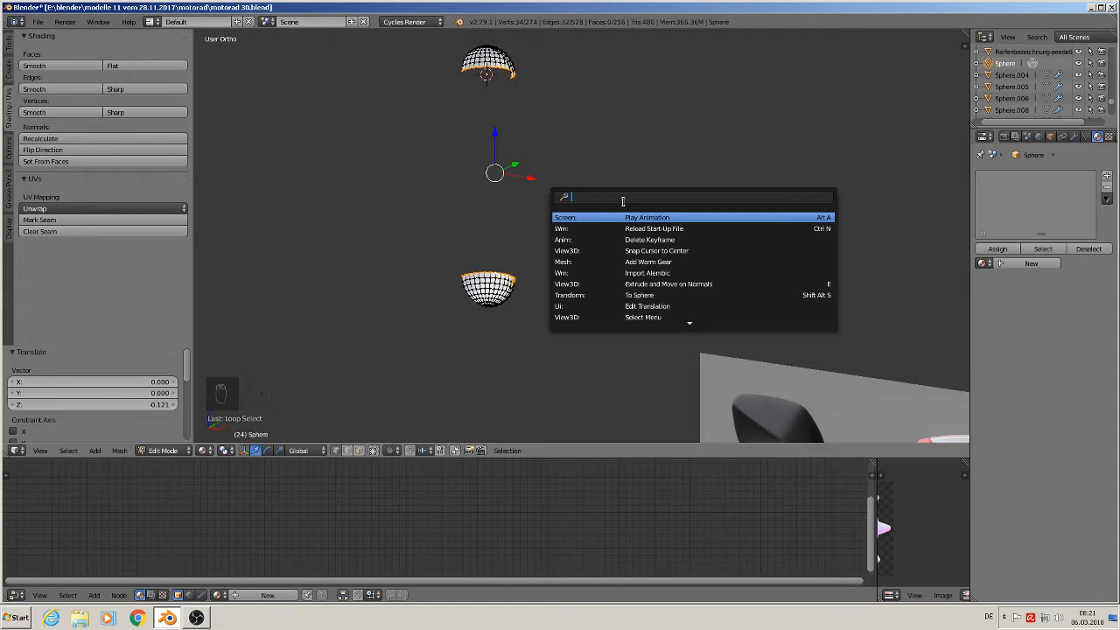
type("bri")
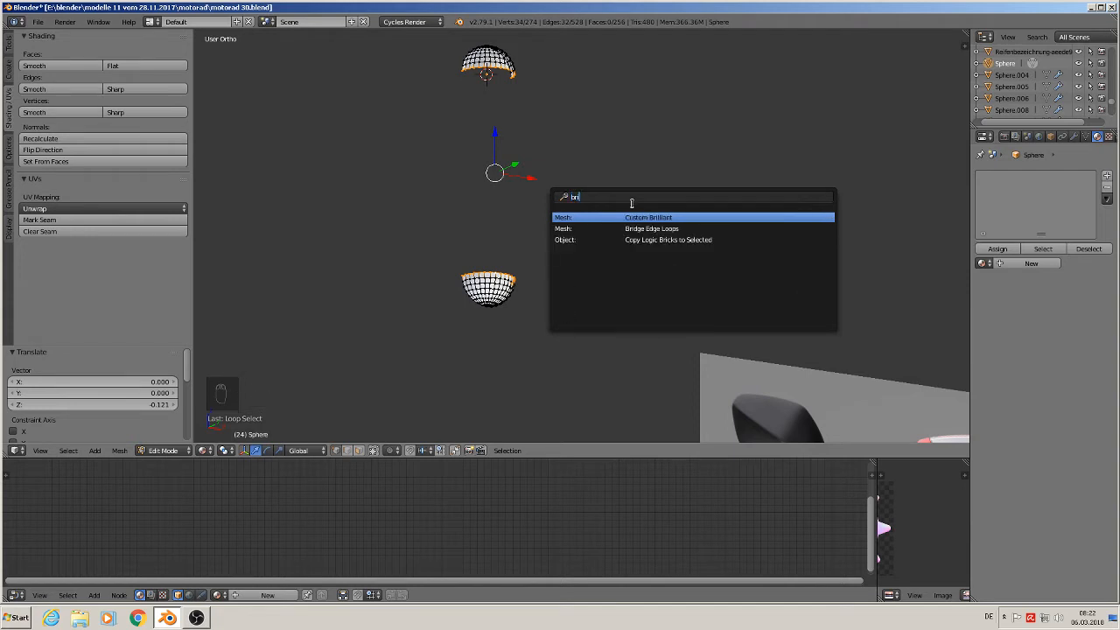
key("Down")
key("Return")
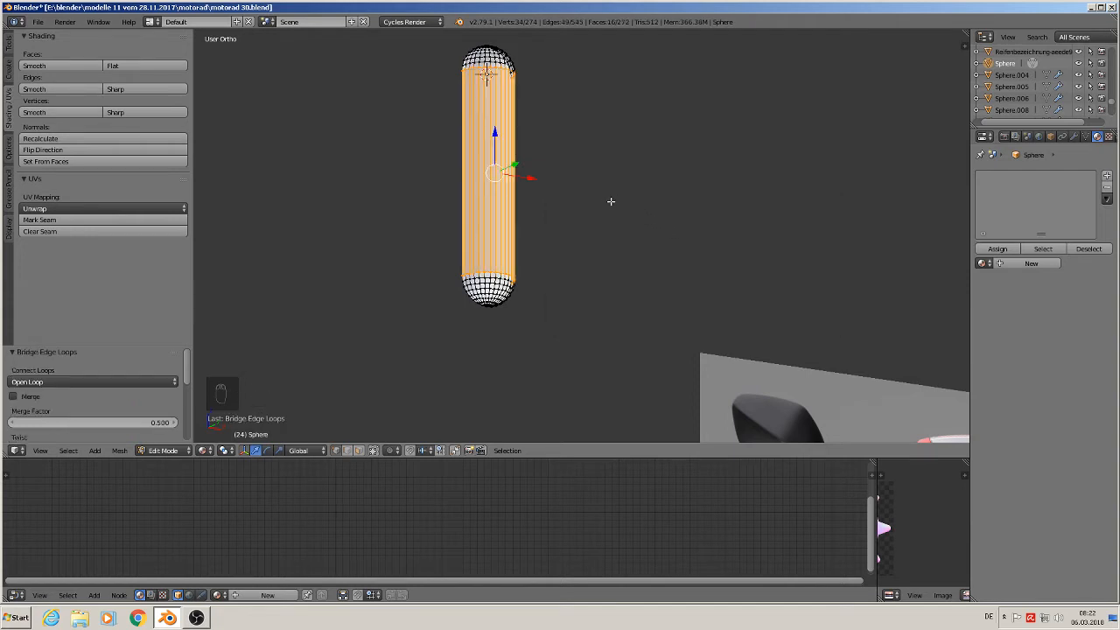
- Return to Object Mode, apply smooth shading to the elongated shell, and show it in front view
key("Tab")
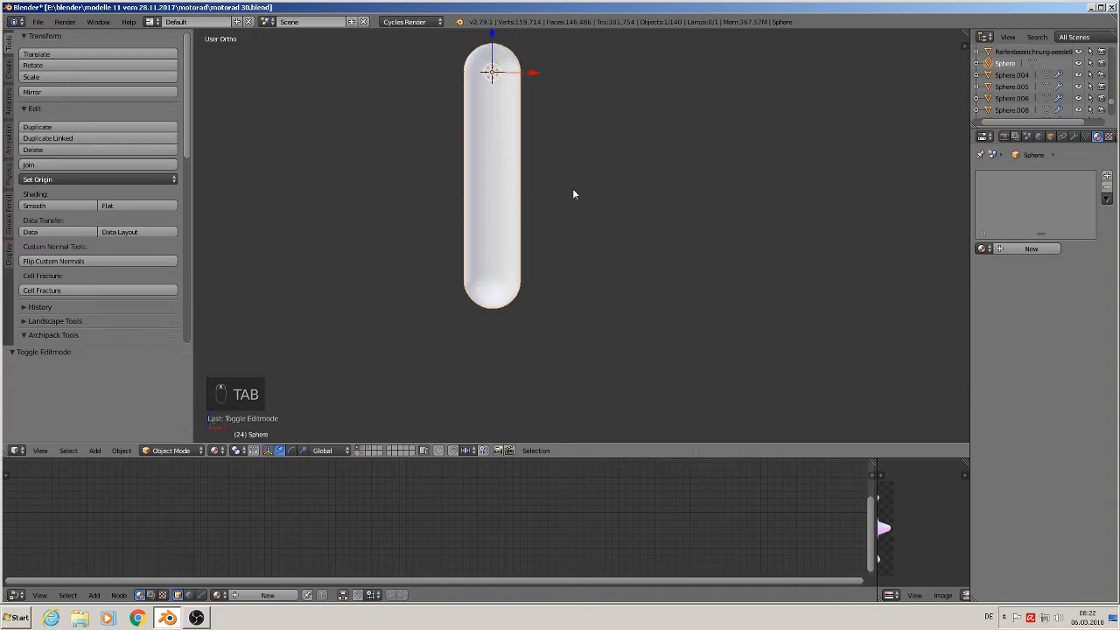
left_click(41, 208)
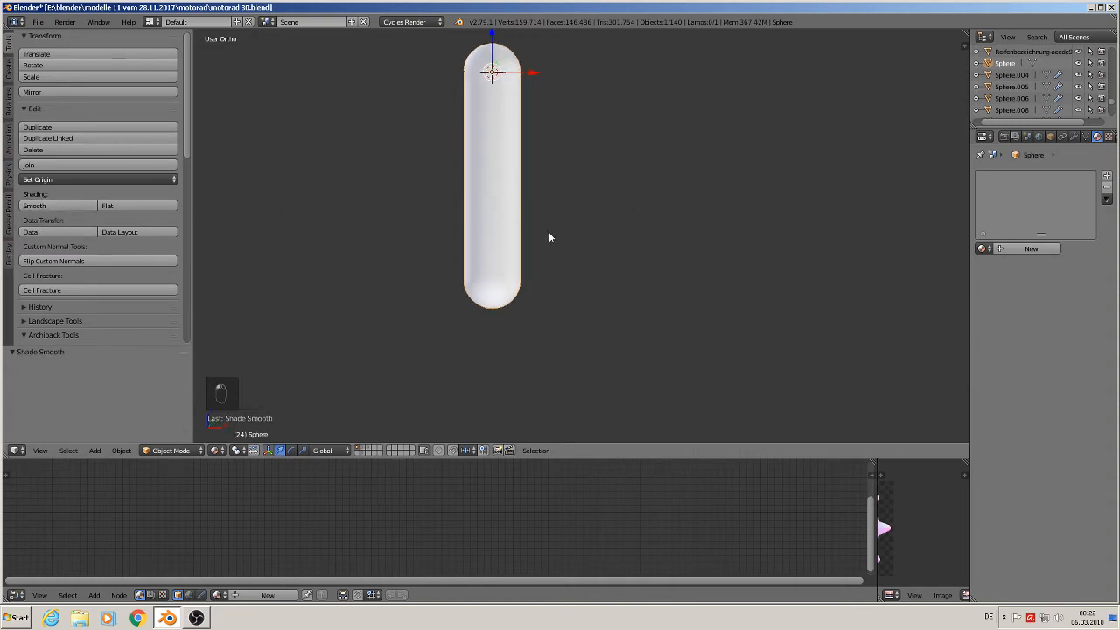
key("KP_1")
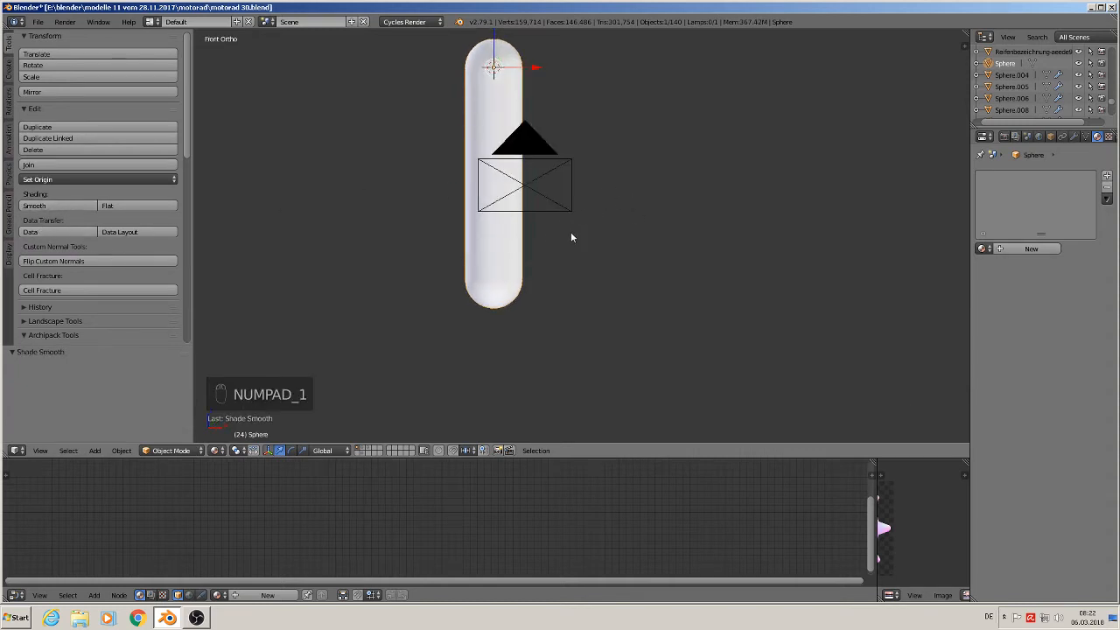
scroll(524, 103, "down", 3)
middle_click_drag(525, 102, 475, 249, "shift")
scroll(476, 248, "up", 2)
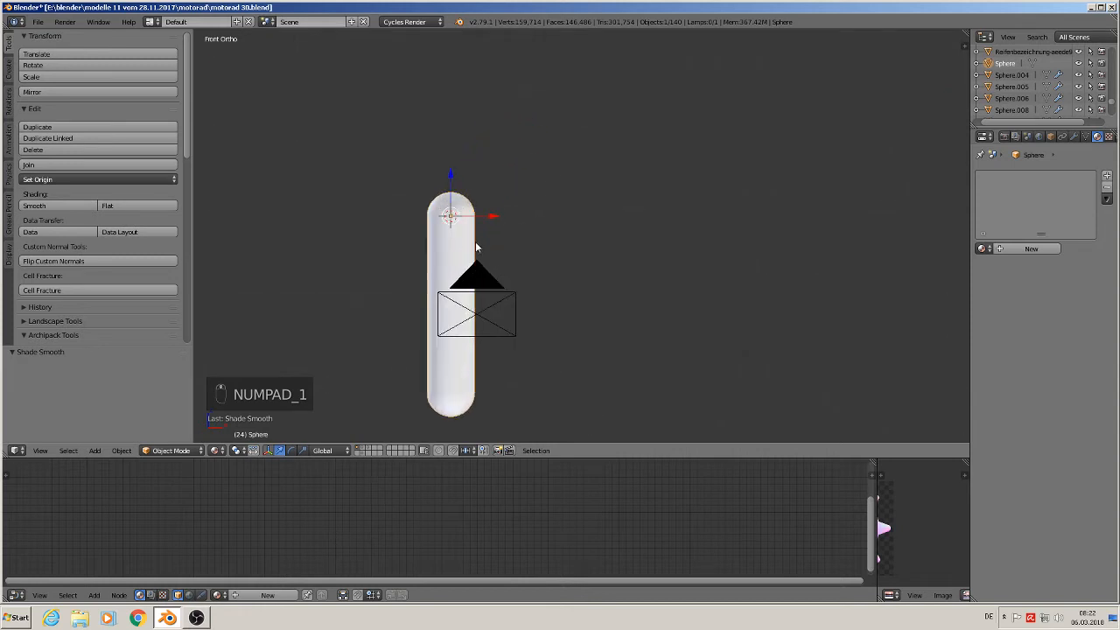
- Lengthen the shell by moving its lower rounded end about -1.5 units along the Z axis, and return to Object Mode
scroll(472, 247, "up", 1)
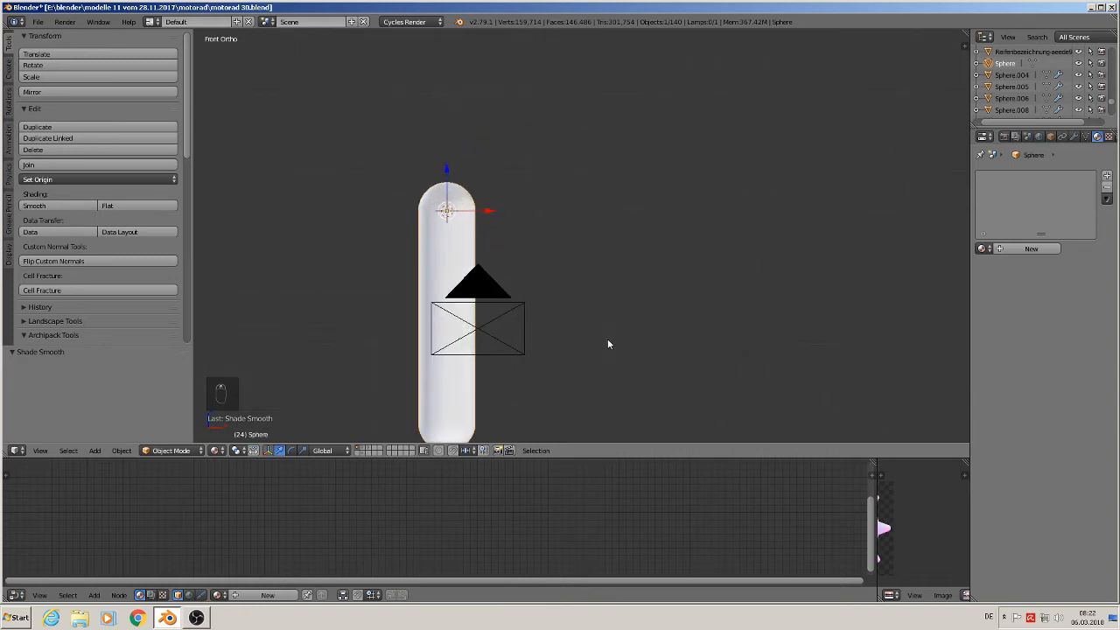
scroll(529, 336, "down", 3)
middle_click_drag(547, 332, 535, 208, "shift")
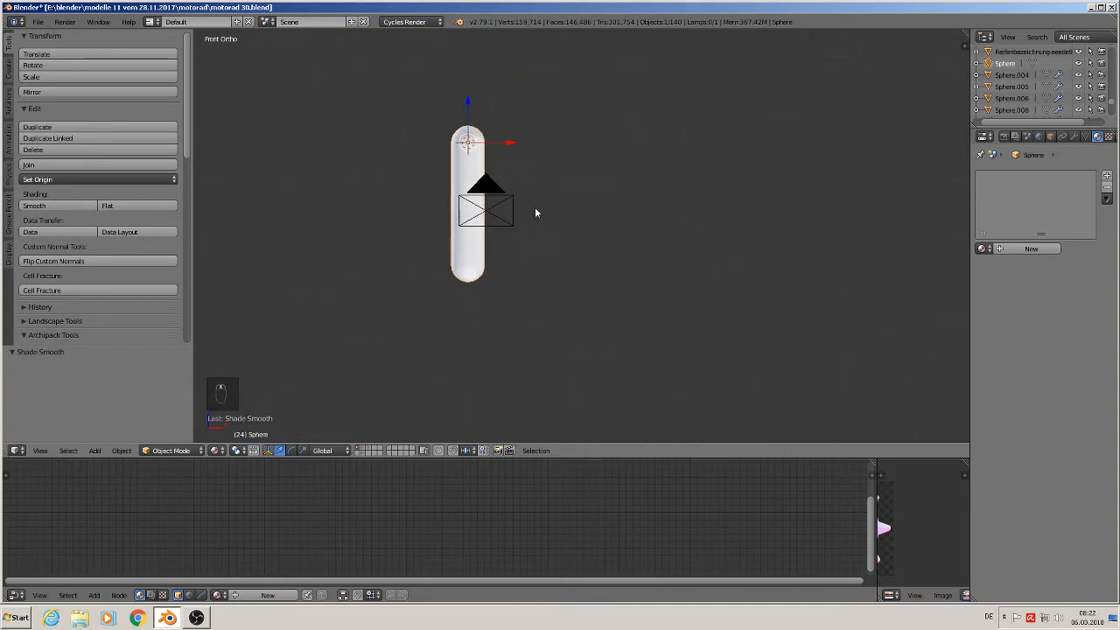
key("Tab")
key("a")
key("a")
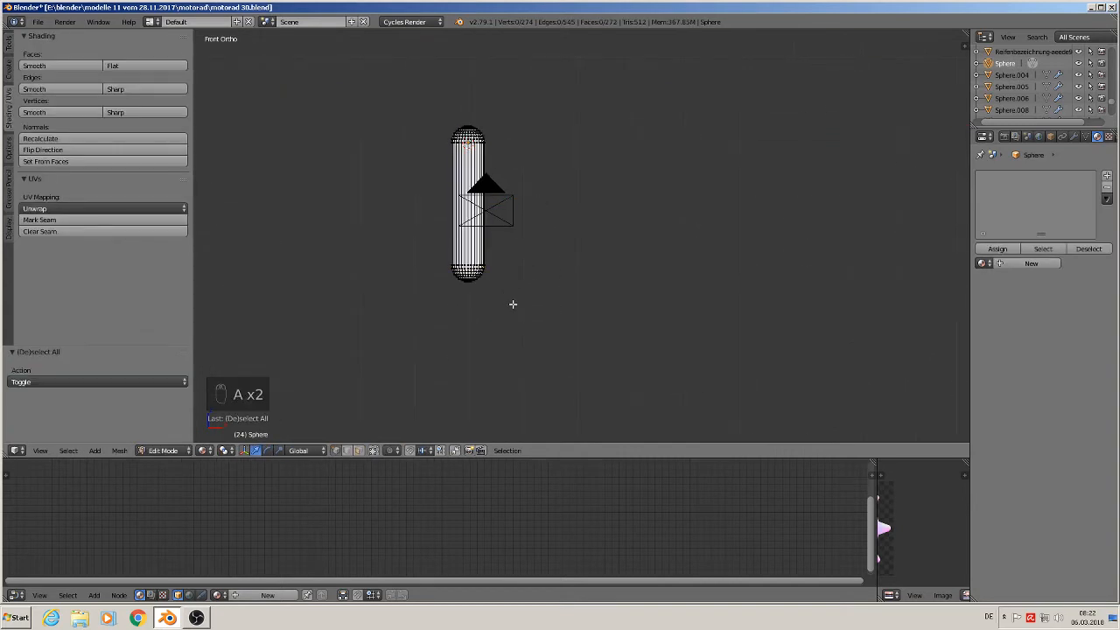
key("b")
left_click_drag(520, 310, 440, 248)
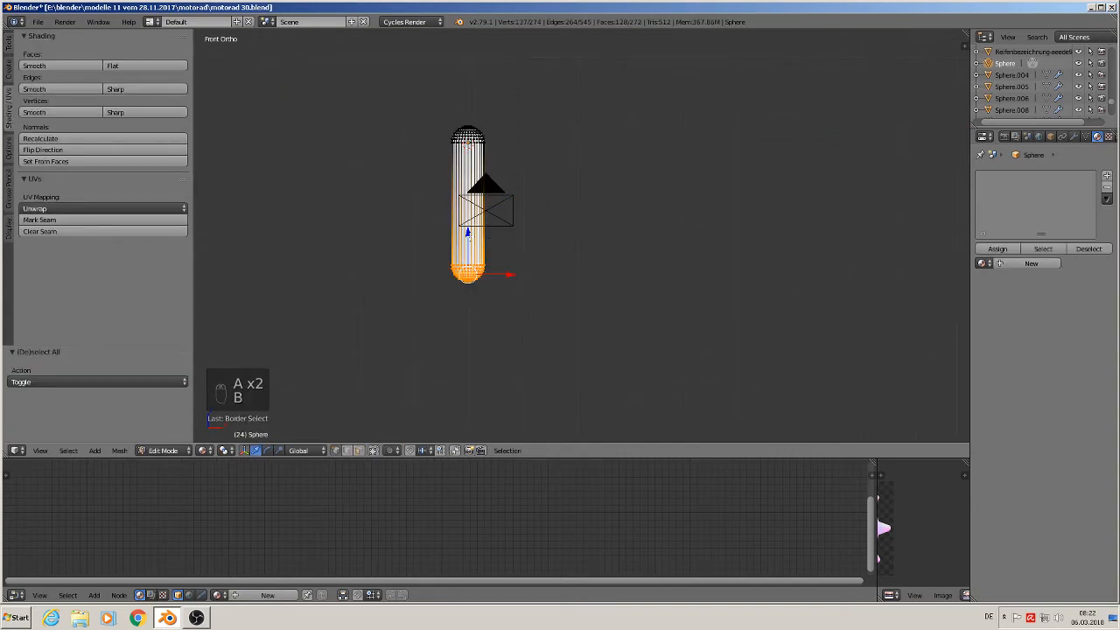
key("g")
key("z")
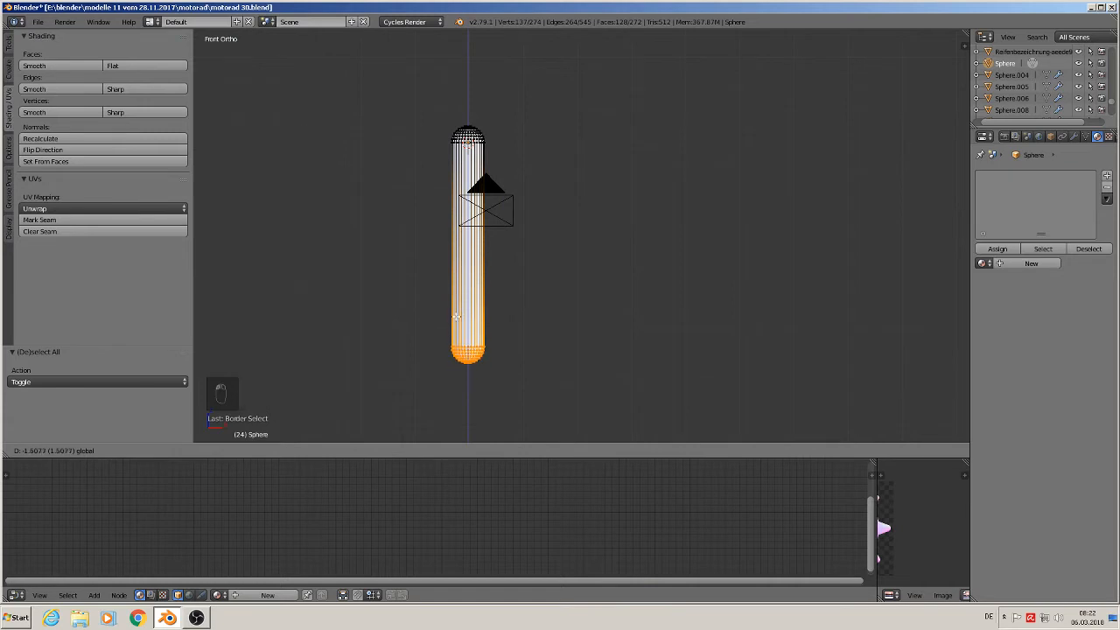
left_click(456, 317)
scroll(495, 303, "down", 3)
scroll(546, 297, "up", 2)
key("Tab")
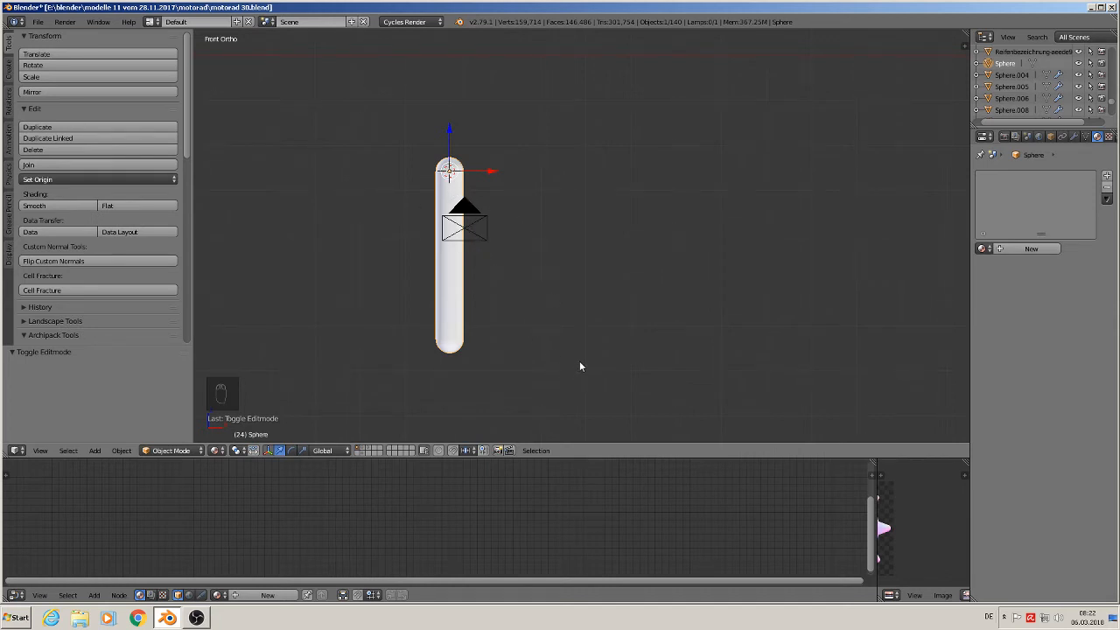
- Apply the shell's rotation and scale, and set its origin to its geometry
left_click(125, 451)
mouse_move(158, 361)
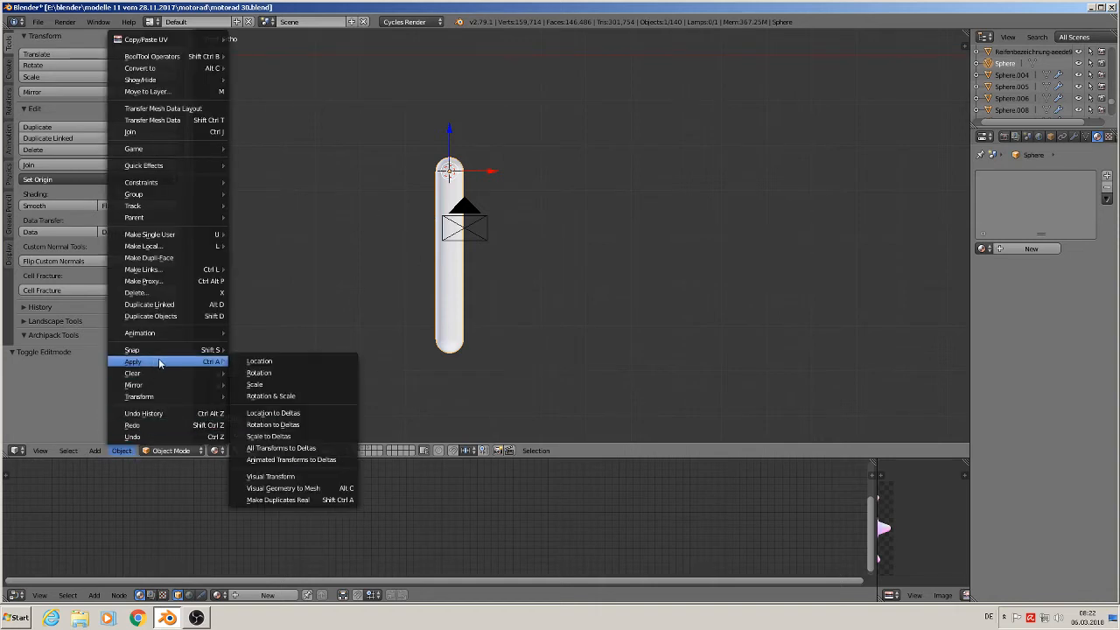
left_click(271, 395)
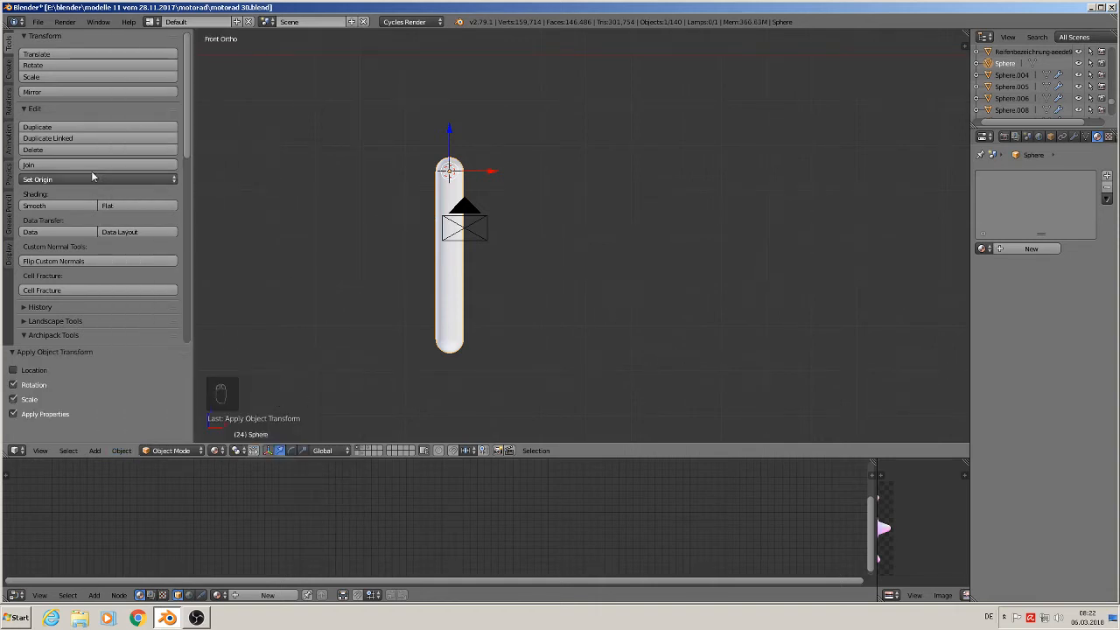
left_click(70, 181)
left_click(90, 207)
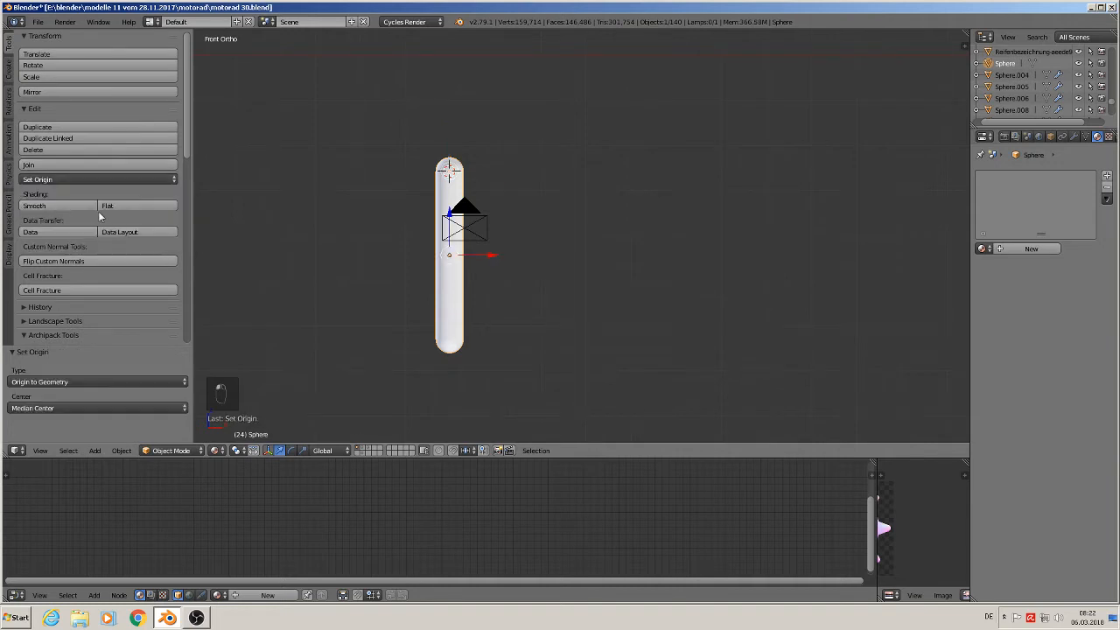
- Rotate the shell in front view by about 34.8° and a further 29.4° so it lies diagonally
key("r")
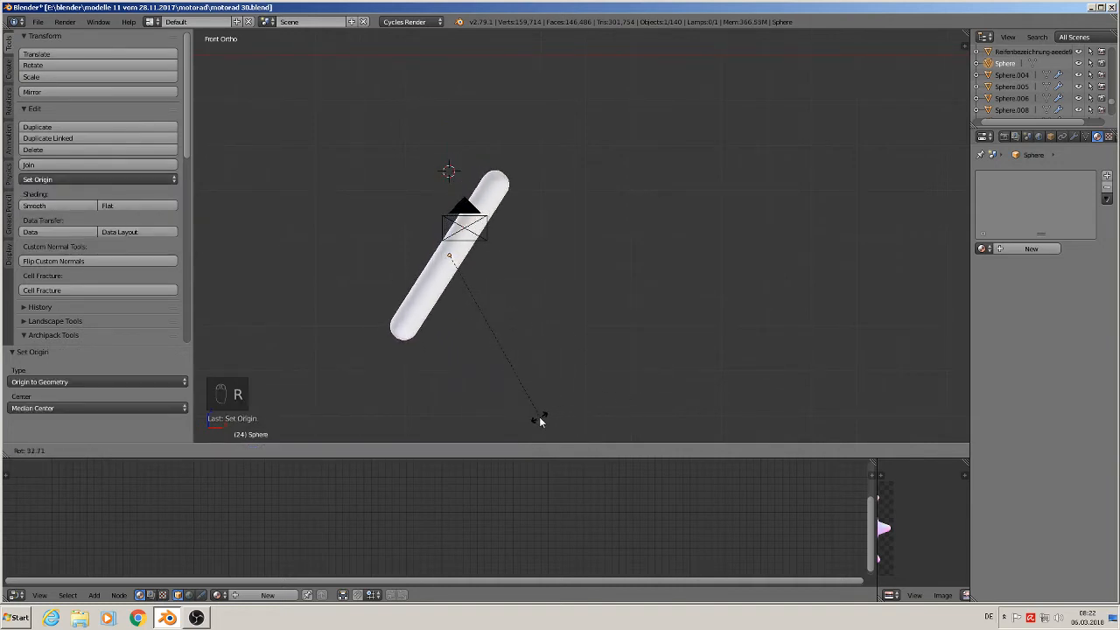
left_click(533, 422)
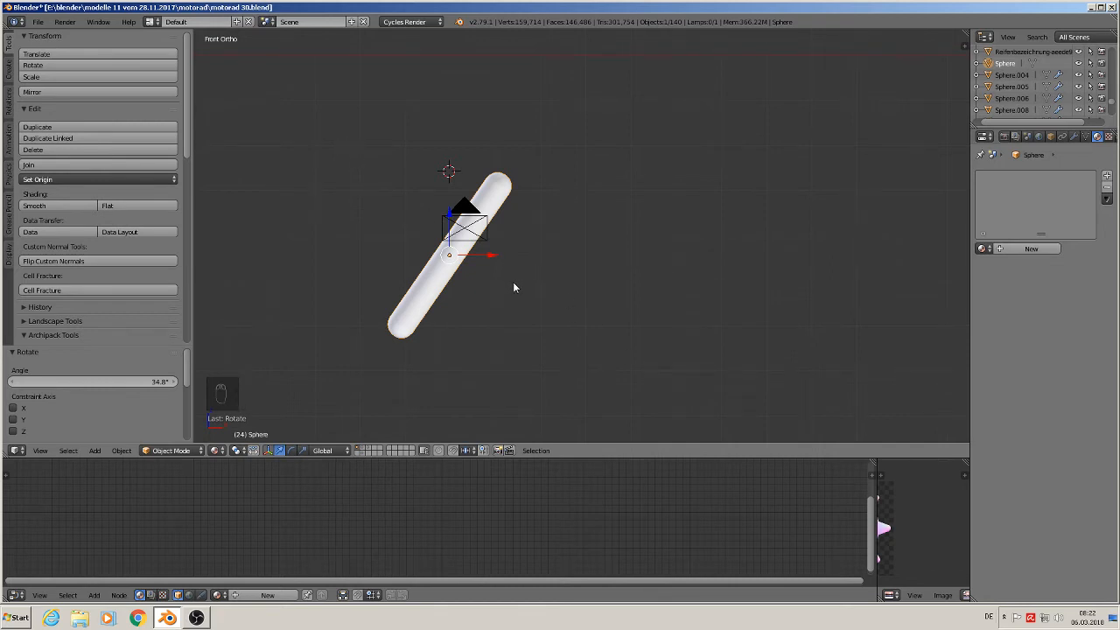
key("r")
left_click(500, 327)
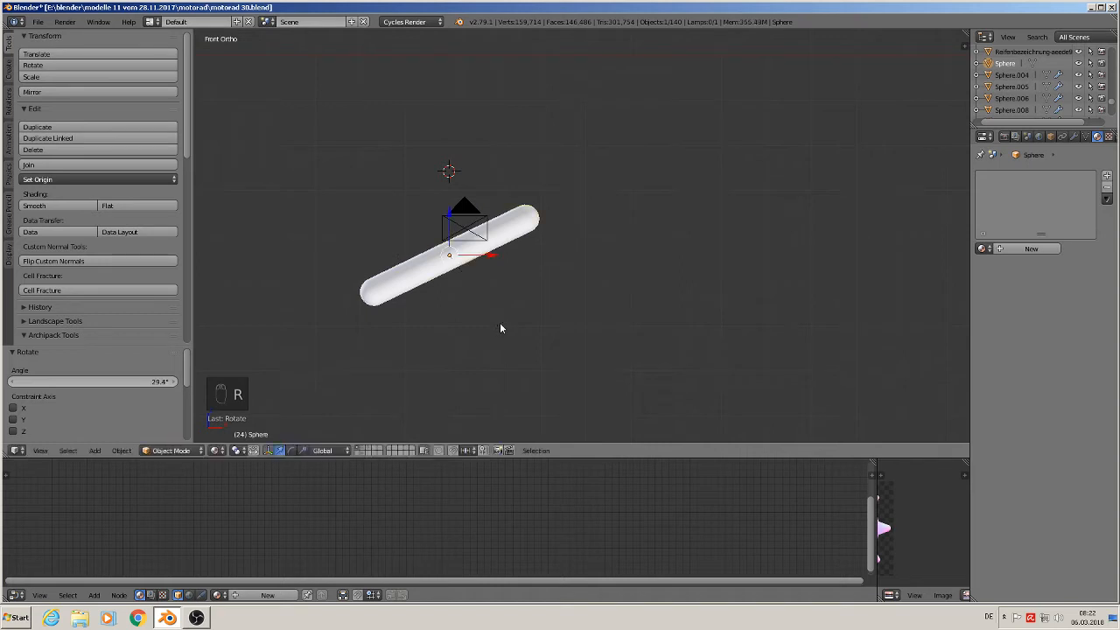
scroll(501, 327, "down", 4)
middle_click_drag(499, 322, 474, 225, "shift")
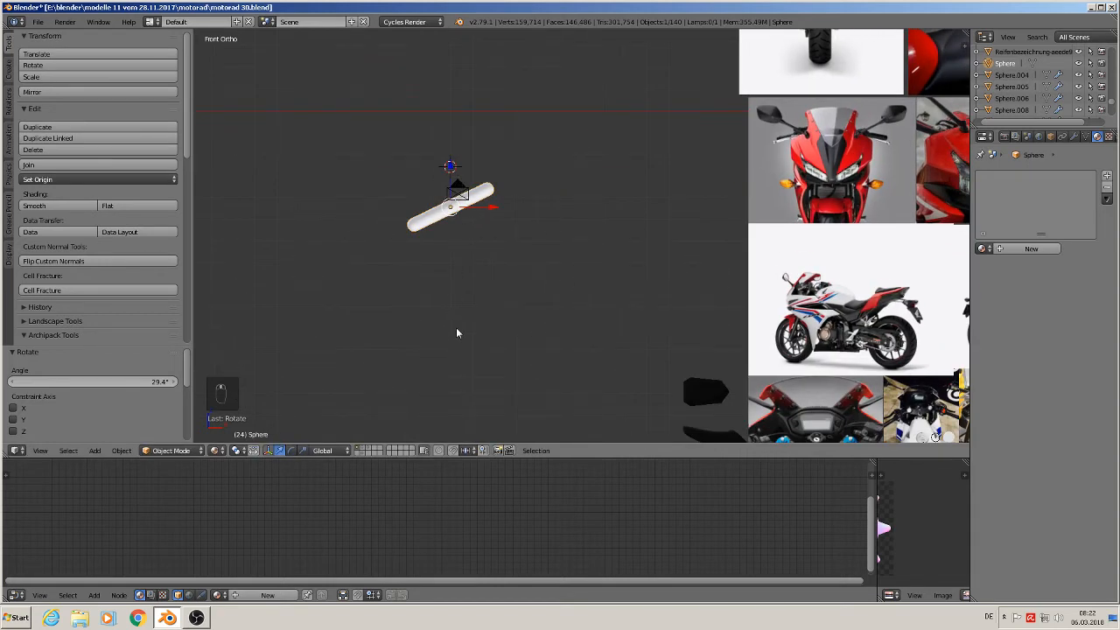
scroll(464, 223, "up", 4)
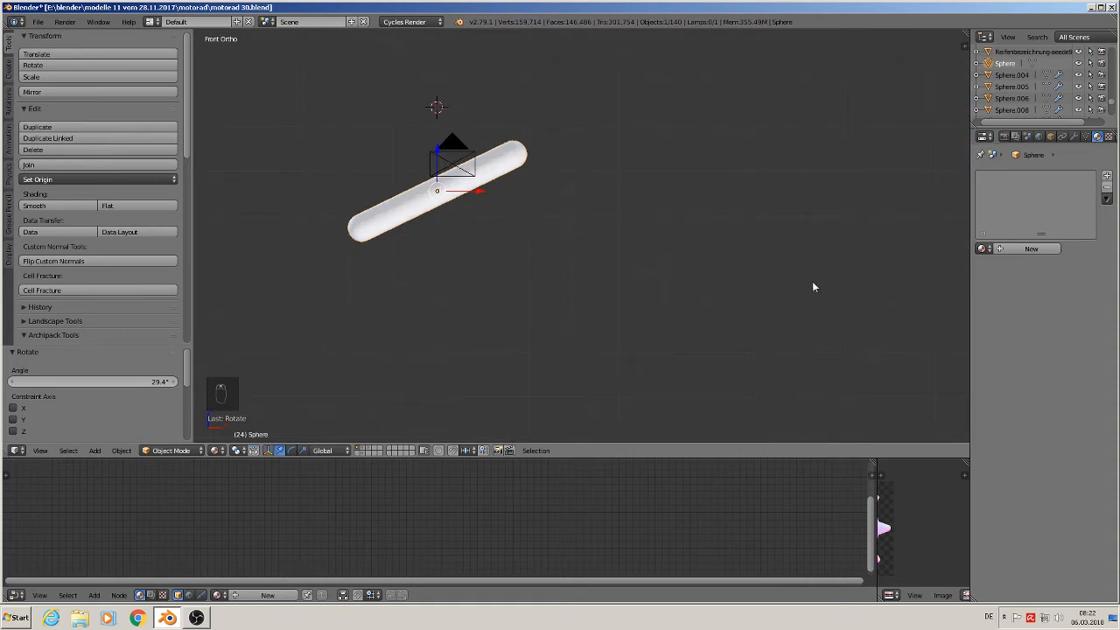
- Set the viewport shading to Solid and enable Matcap with the multicoloured normal-style material
left_click(216, 449)
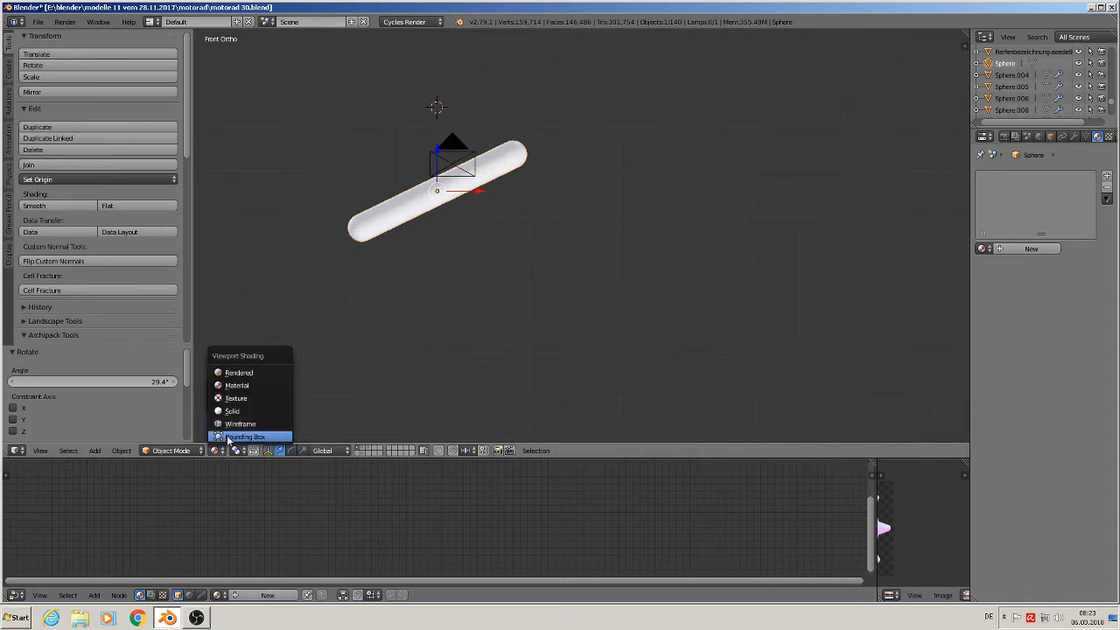
left_click(229, 418)
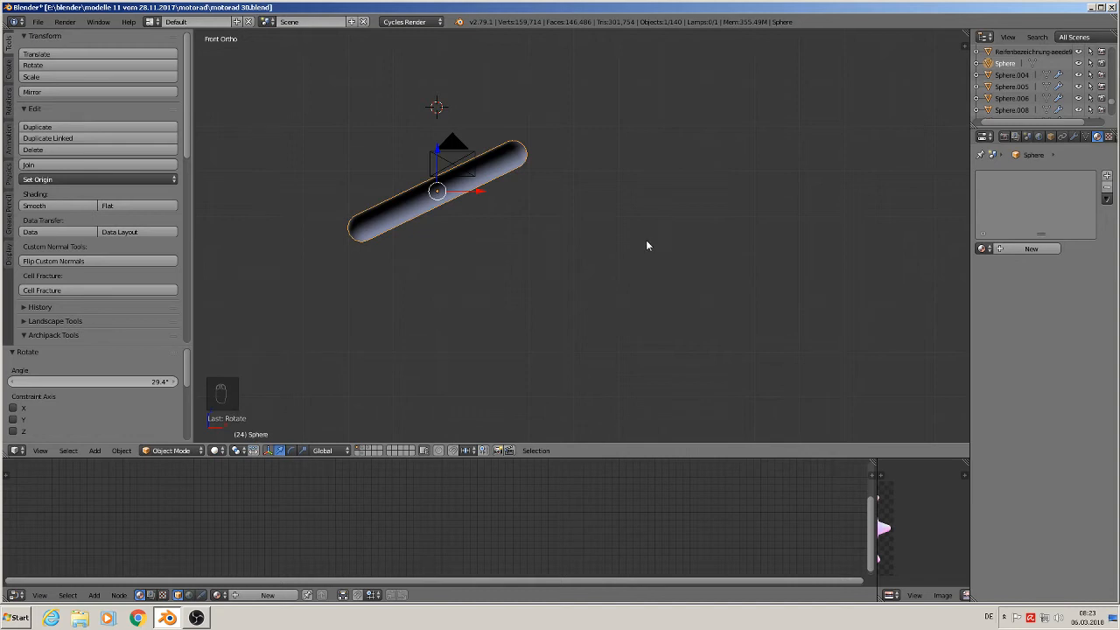
key("n")
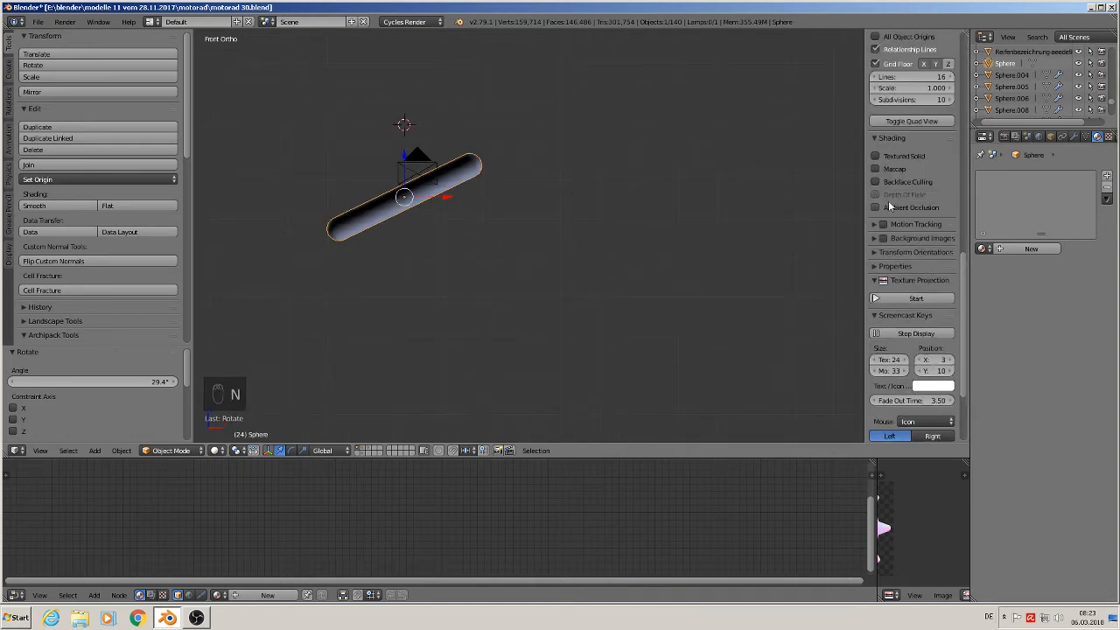
left_click(876, 169)
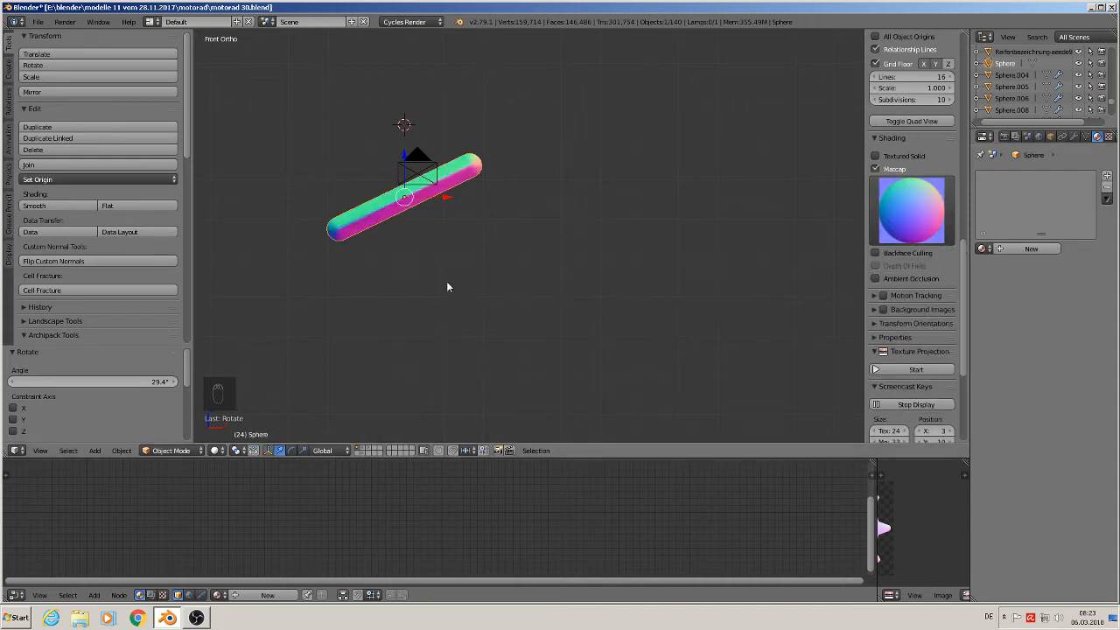
left_click(909, 210)
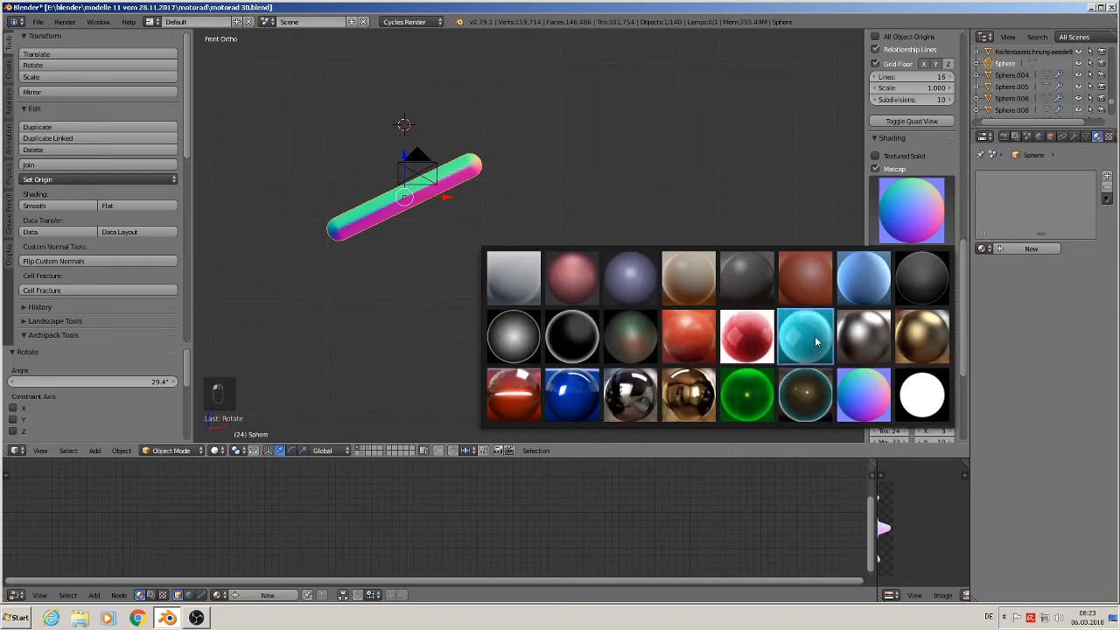
scroll(475, 253, "up", 2)
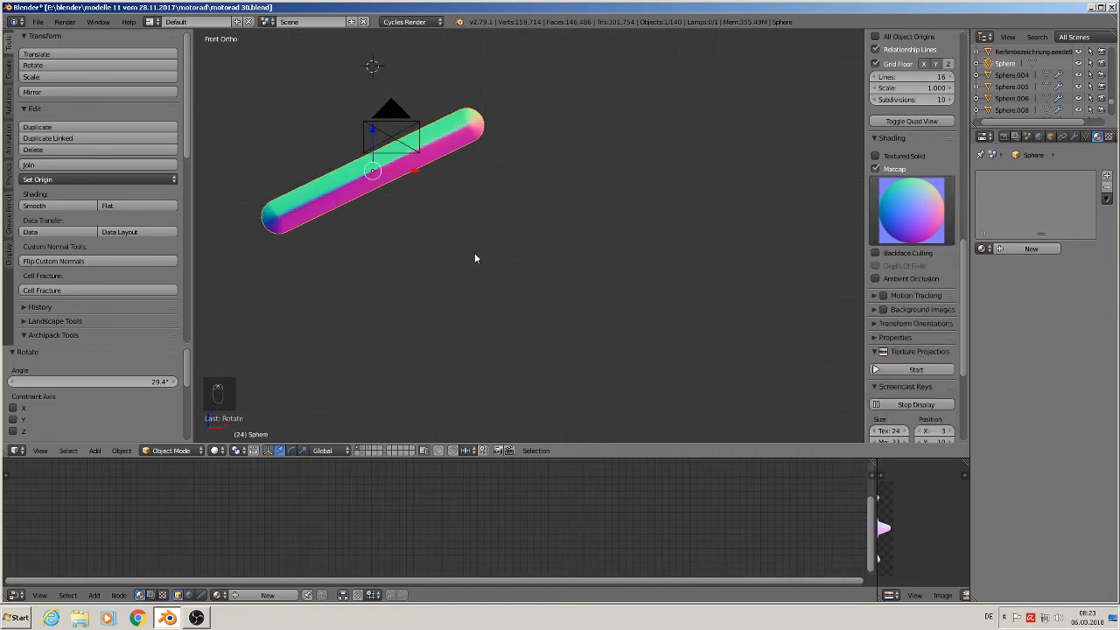
middle_click_drag(474, 253, 570, 332, "shift")
scroll(552, 315, "up", 2)
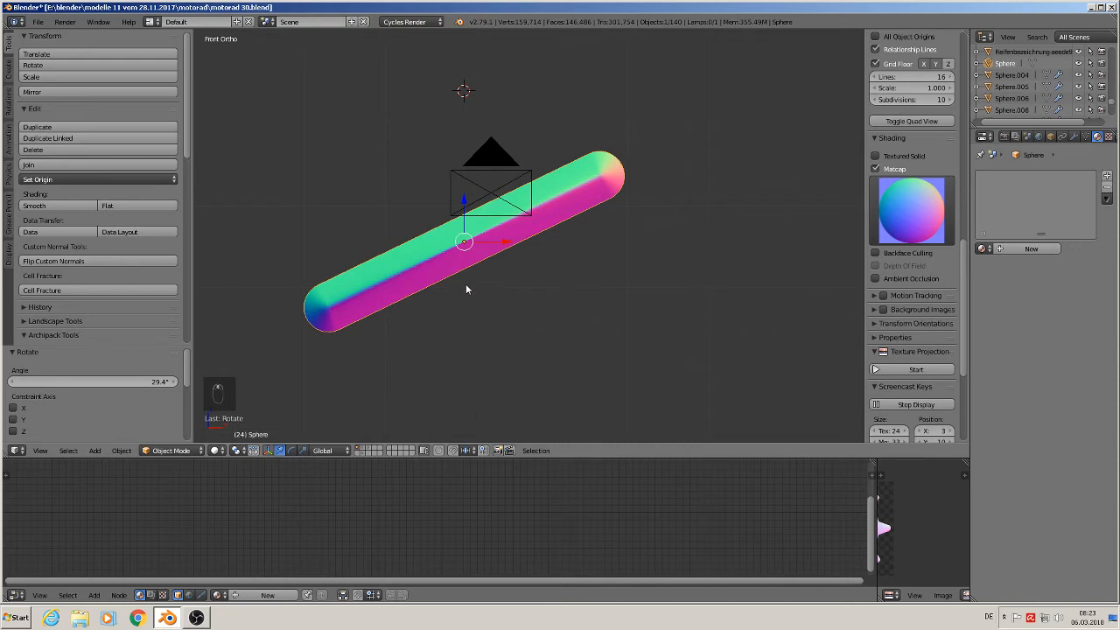
- Select the whole shell mesh in Edit Mode and display its face normals to inspect their direction at both ends
middle_click_drag(467, 285, 420, 314)
key("Tab")
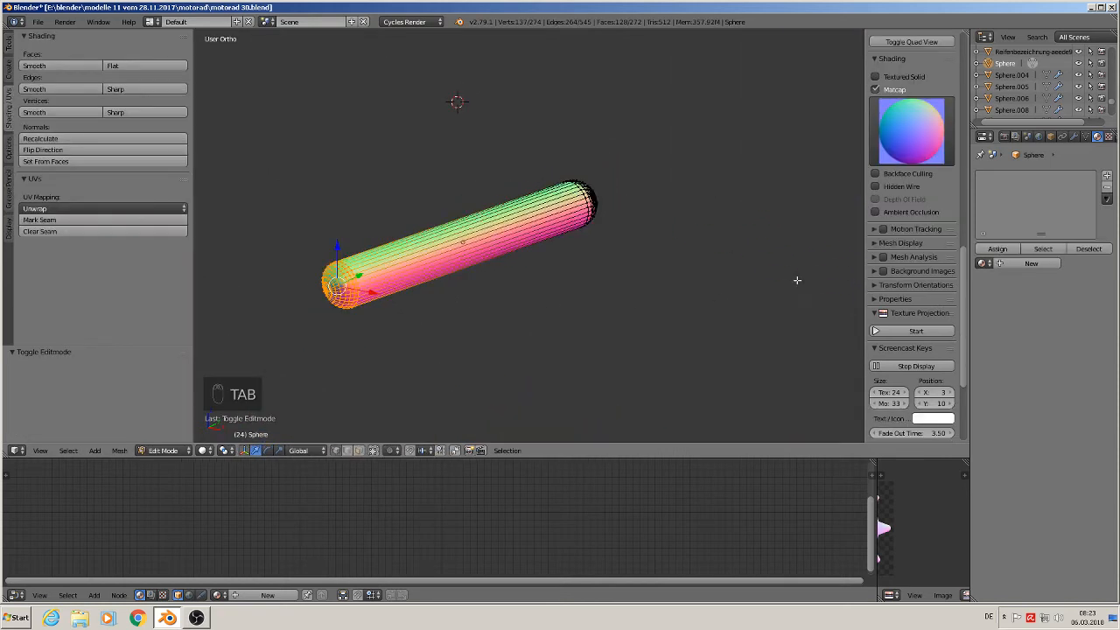
scroll(946, 211, "down", 5)
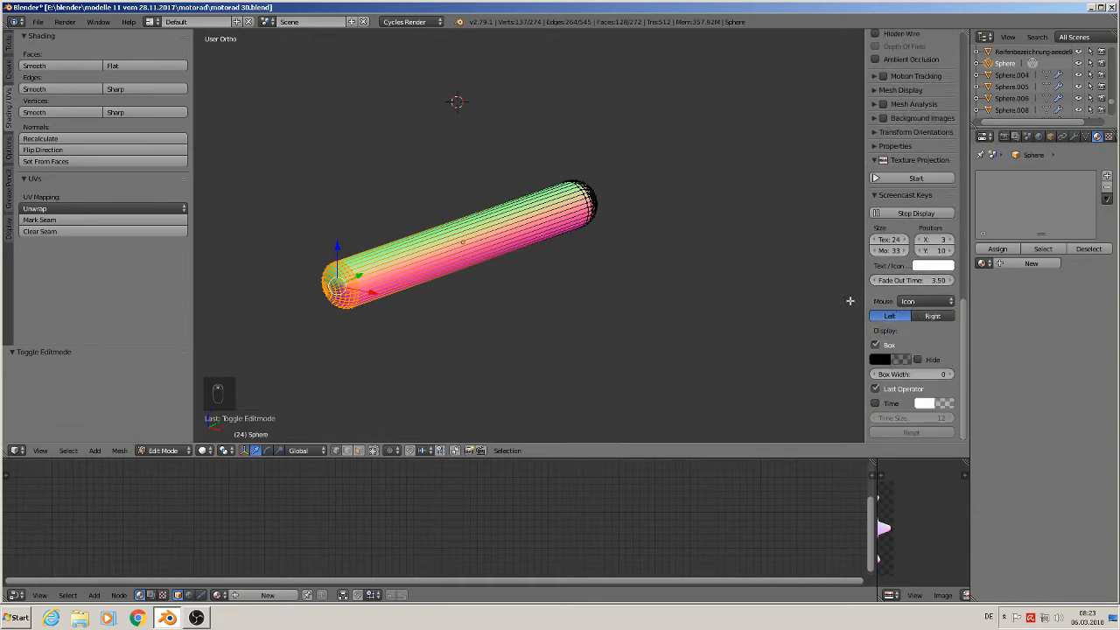
key("a")
key("a")
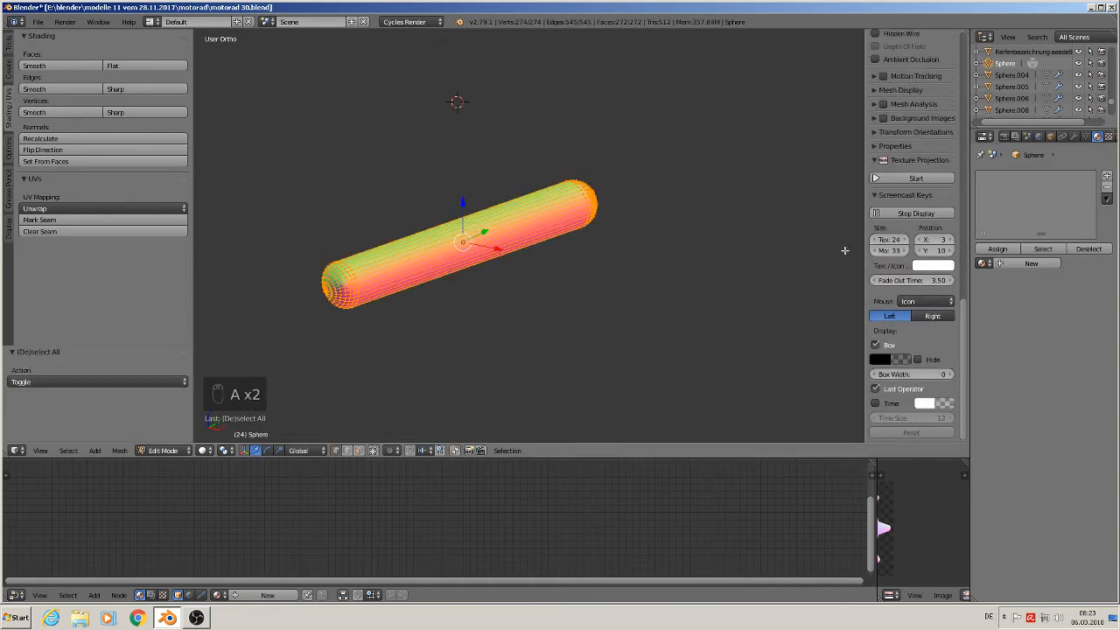
scroll(918, 243, "up", 6)
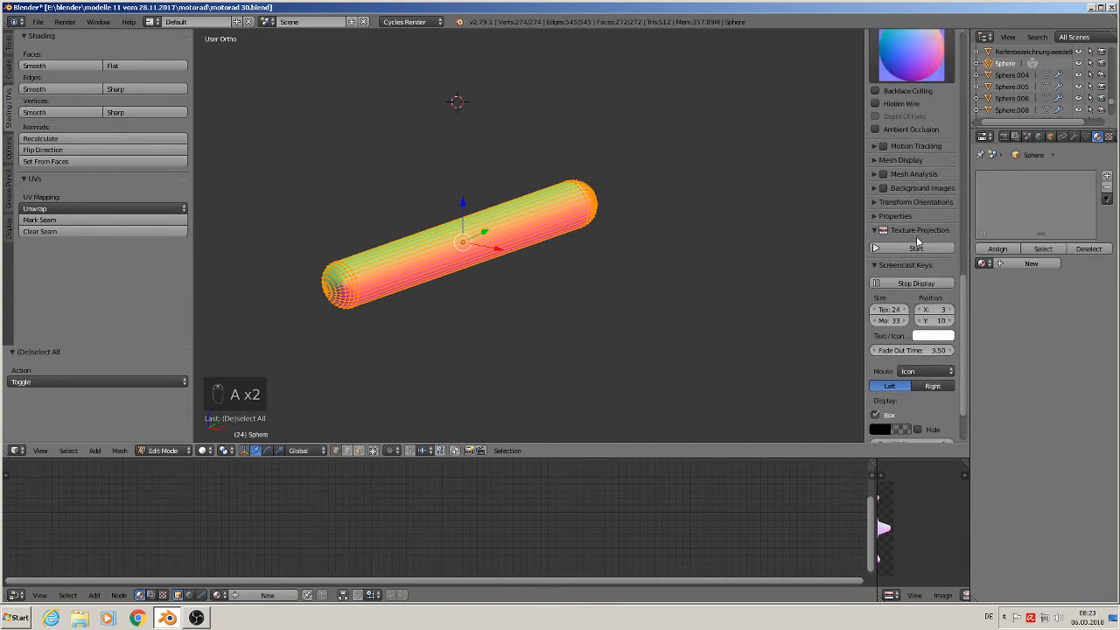
left_click(894, 161)
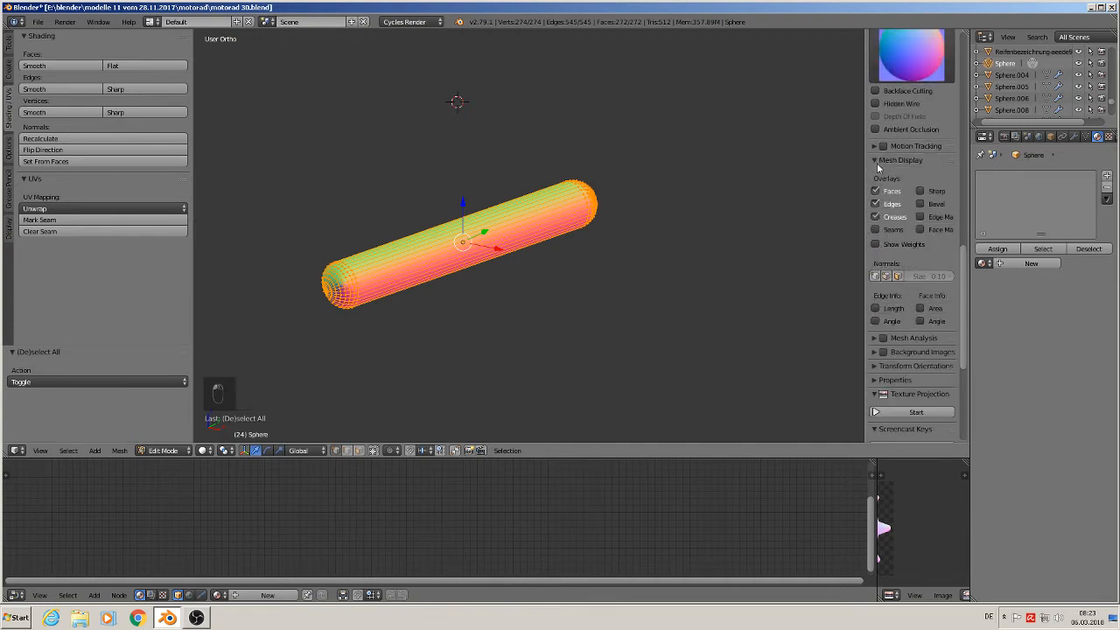
left_click(897, 276)
middle_click_drag(689, 281, 651, 318)
scroll(638, 297, "up", 5)
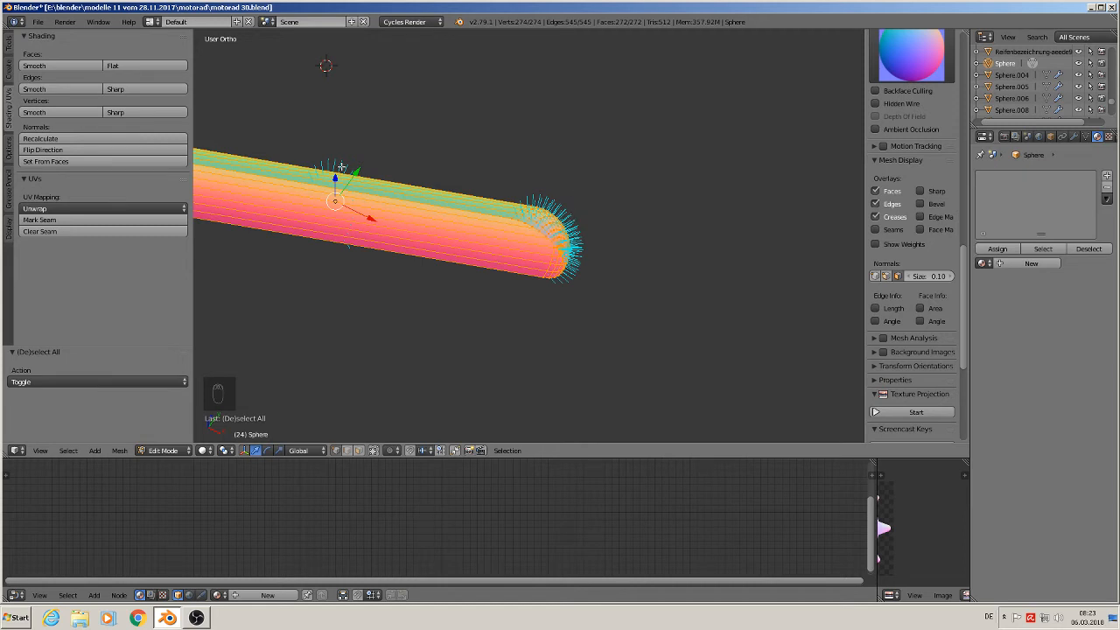
middle_click_drag(375, 126, 425, 155)
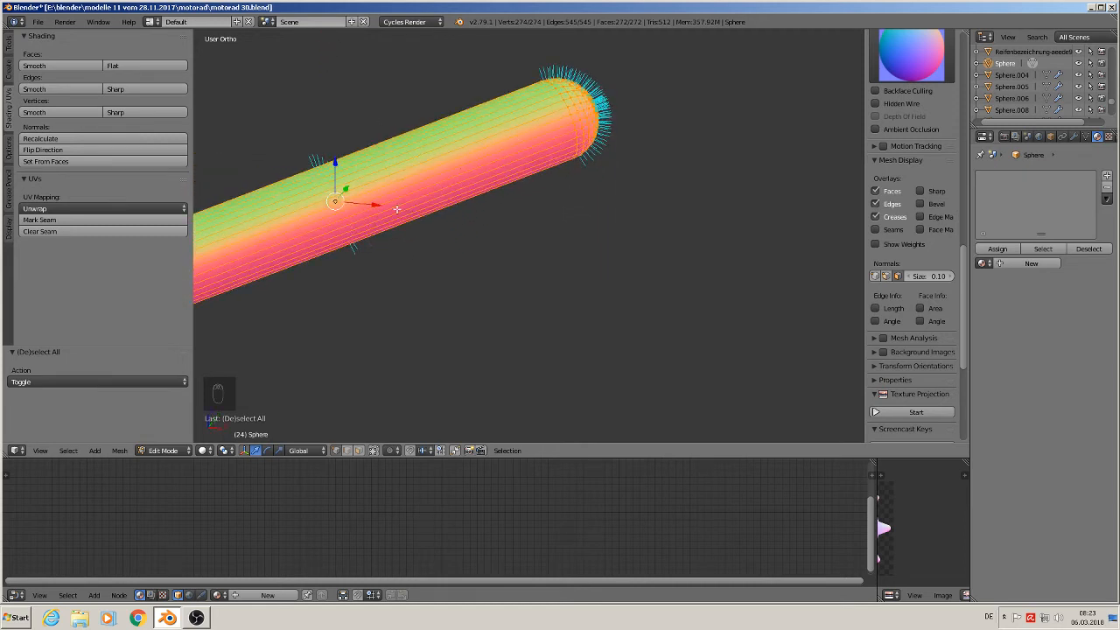
middle_click_drag(396, 283, 680, 265)
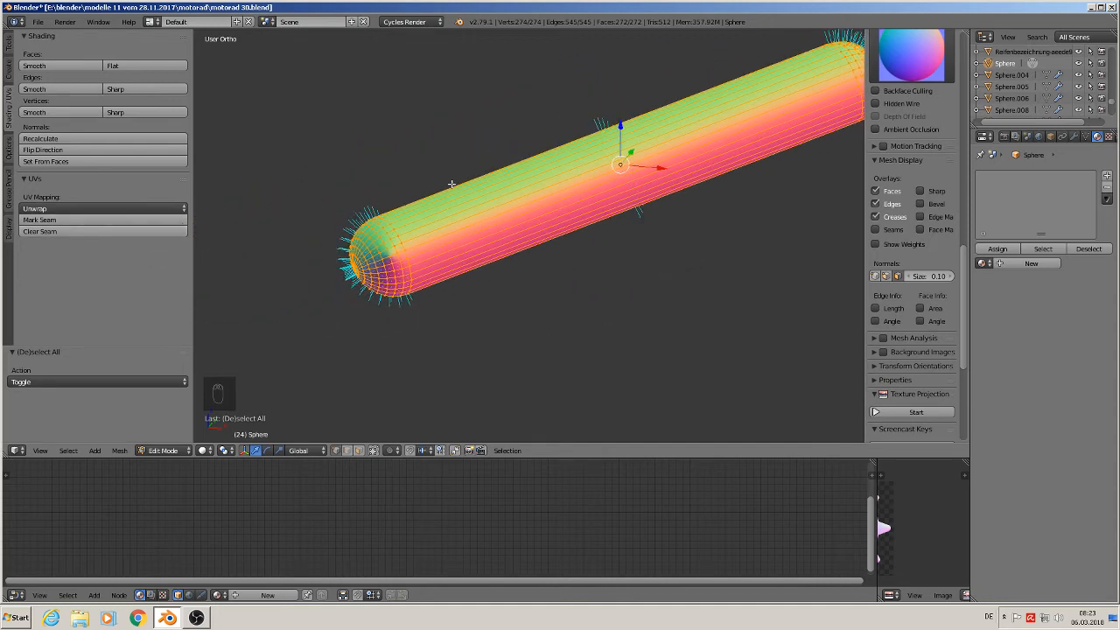
- Recalculate the normals of all the shell's faces and flip their direction
left_click(102, 139)
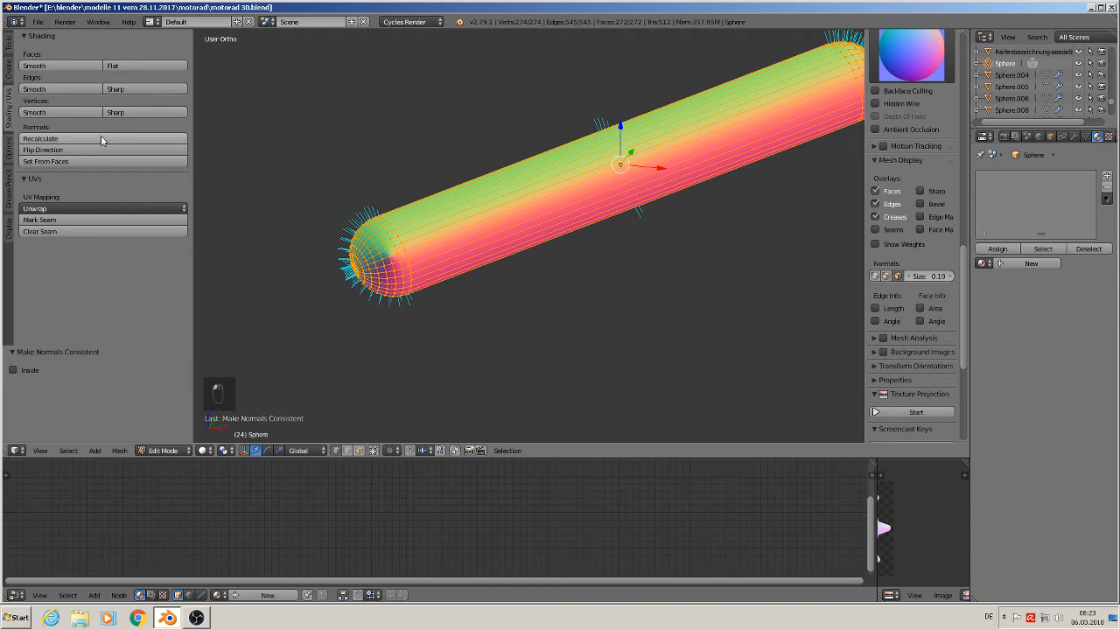
left_click(72, 150)
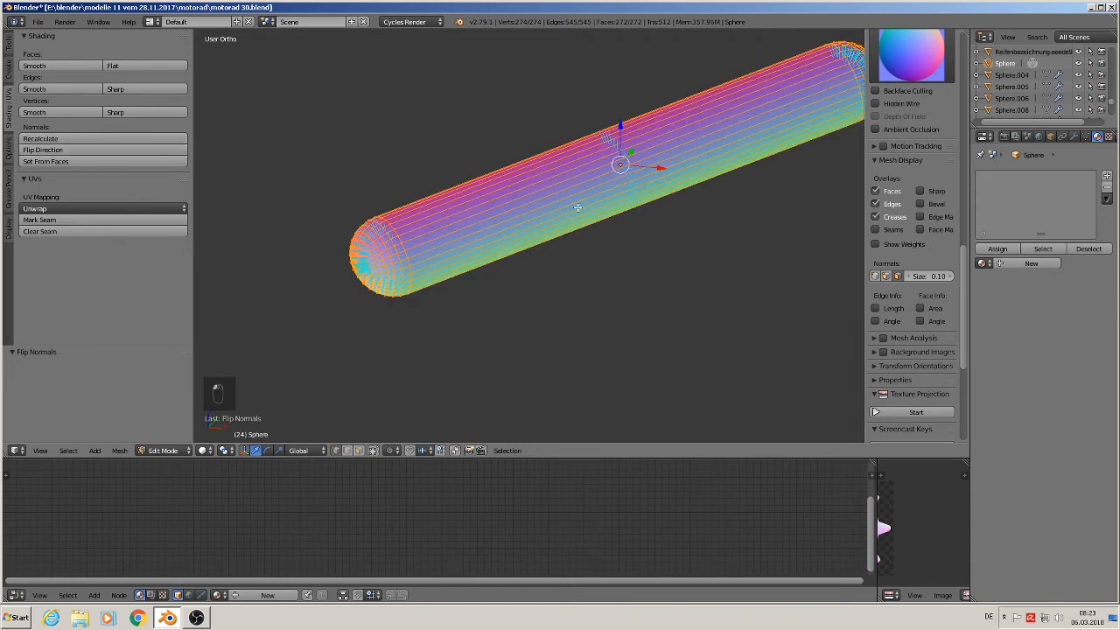
key("KP_1")
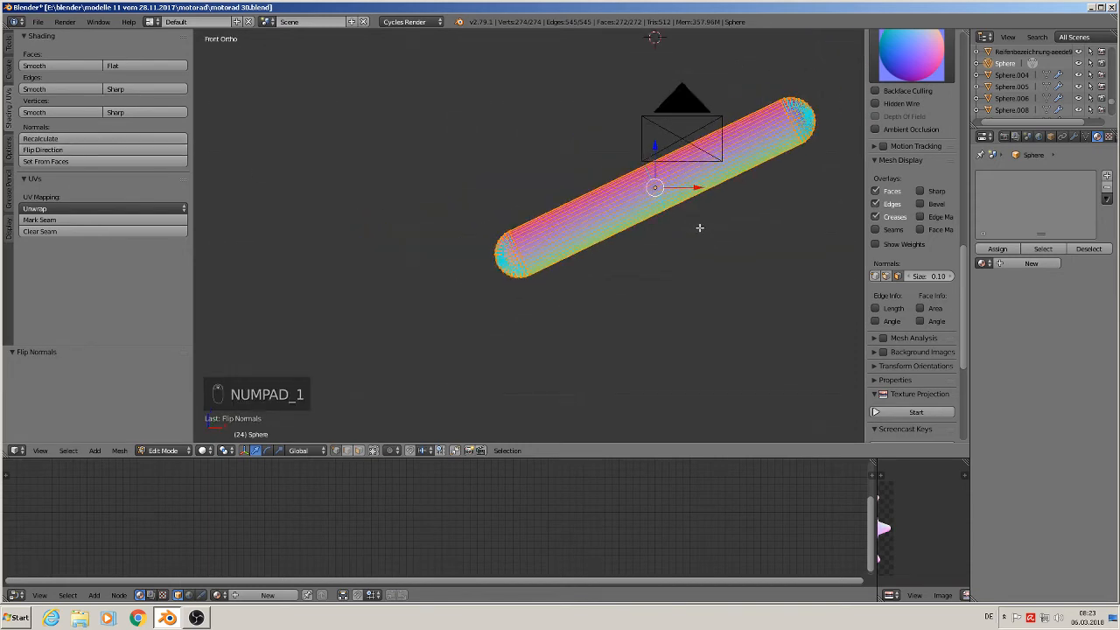
middle_click_drag(761, 191, 760, 221)
scroll(709, 216, "up", 6)
key("KP_1")
scroll(772, 220, "down", 3)
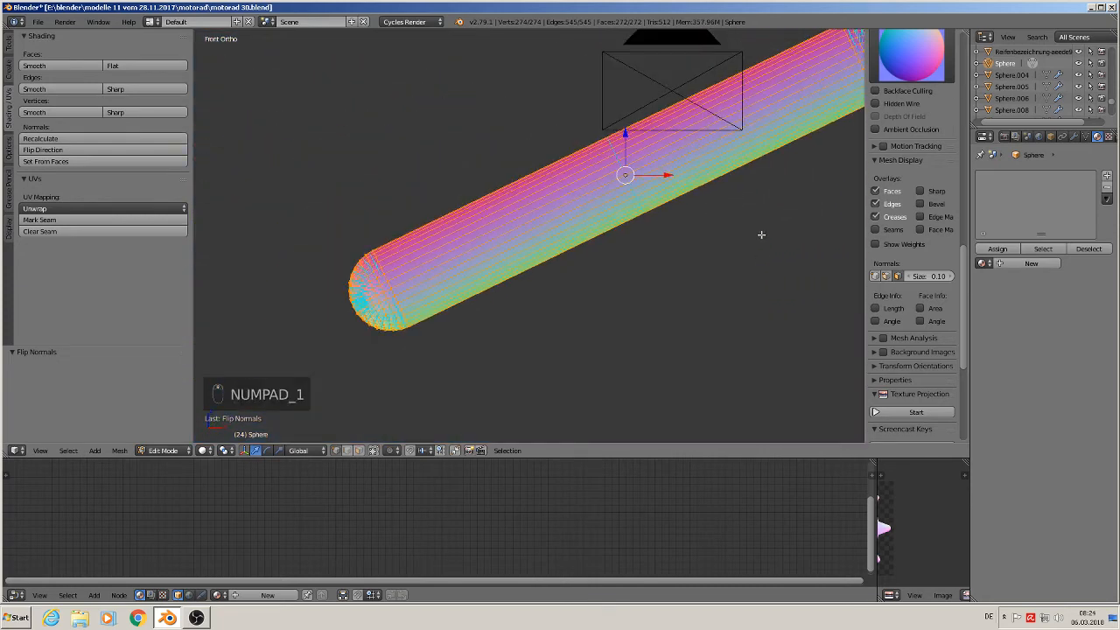
- Turn off the face normals display and return to Object Mode with the whole shell in front view
left_click(897, 275)
key("Tab")
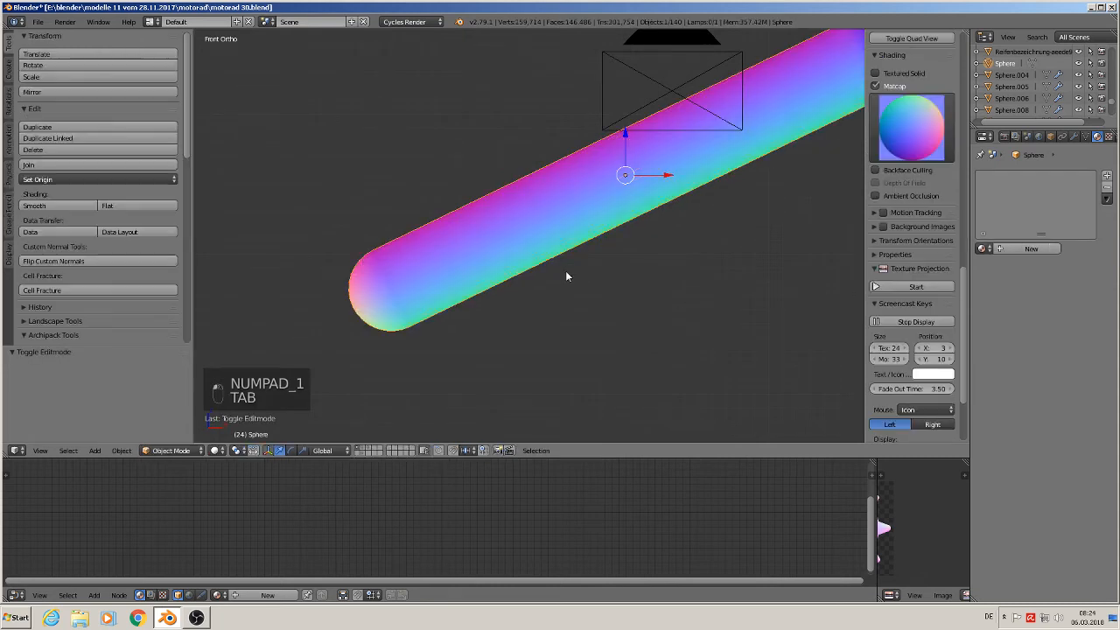
middle_click_drag(627, 300, 455, 407, "shift")
scroll(486, 377, "down", 2)
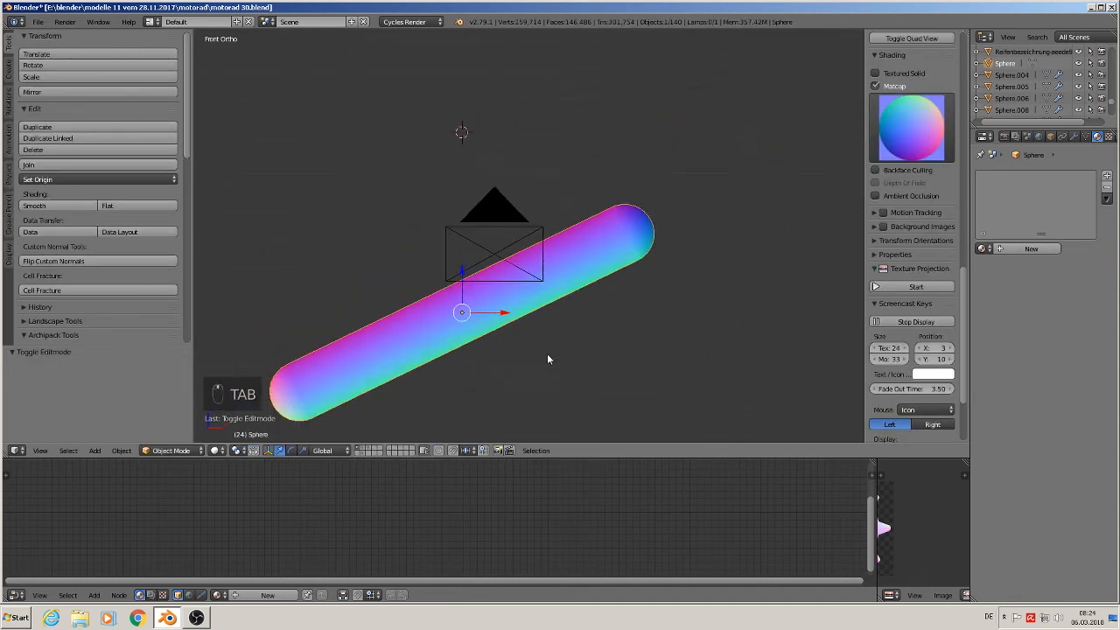
- Move the camera clear of the shell by about -2.823 in X and 0.835 in Z, and make an OpenGL render image
middle_click_drag(556, 309, 630, 218, "shift")
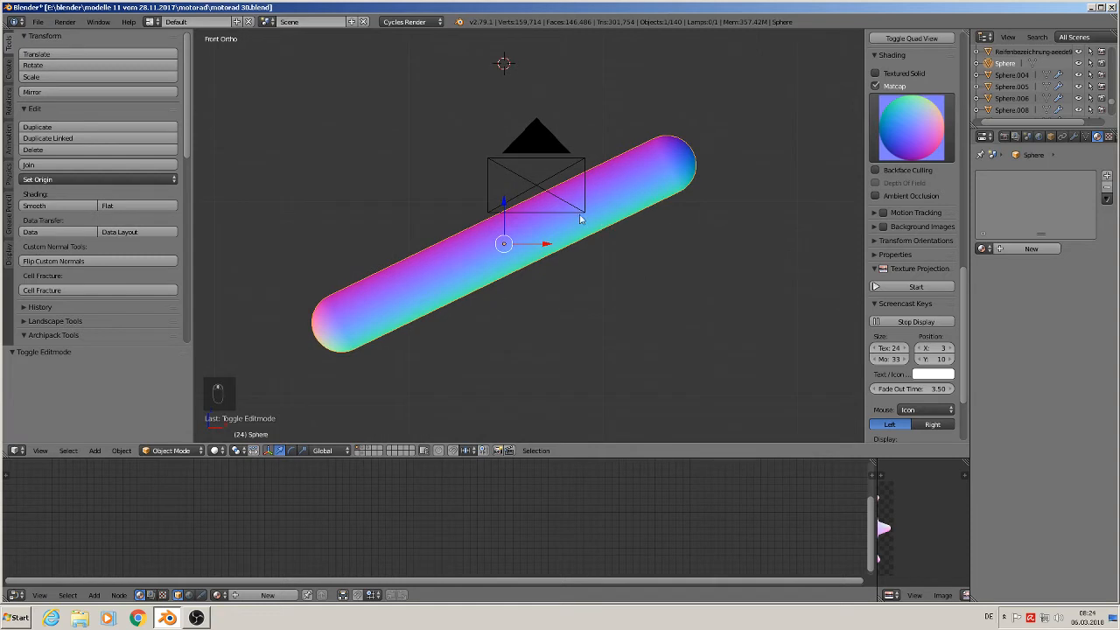
right_click(542, 171)
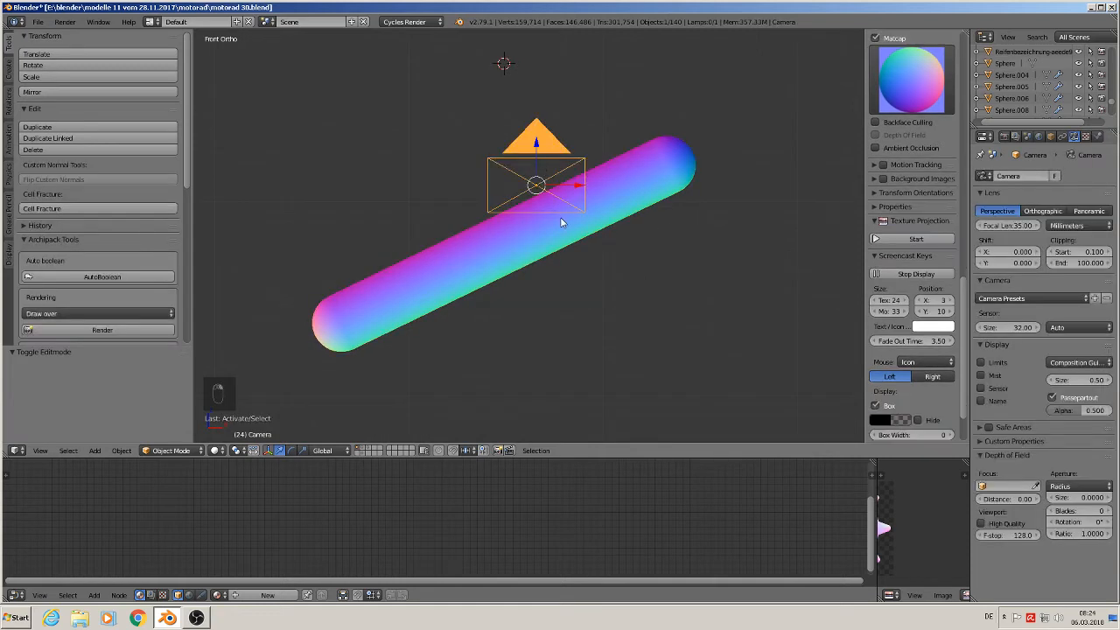
key("g")
left_click(287, 140)
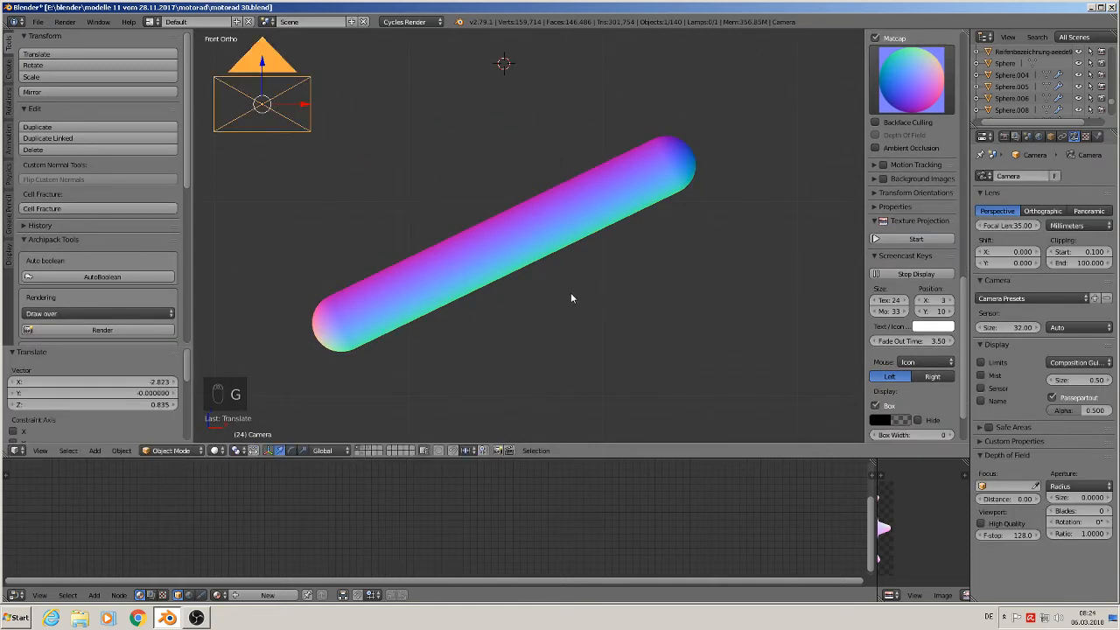
left_click(65, 25)
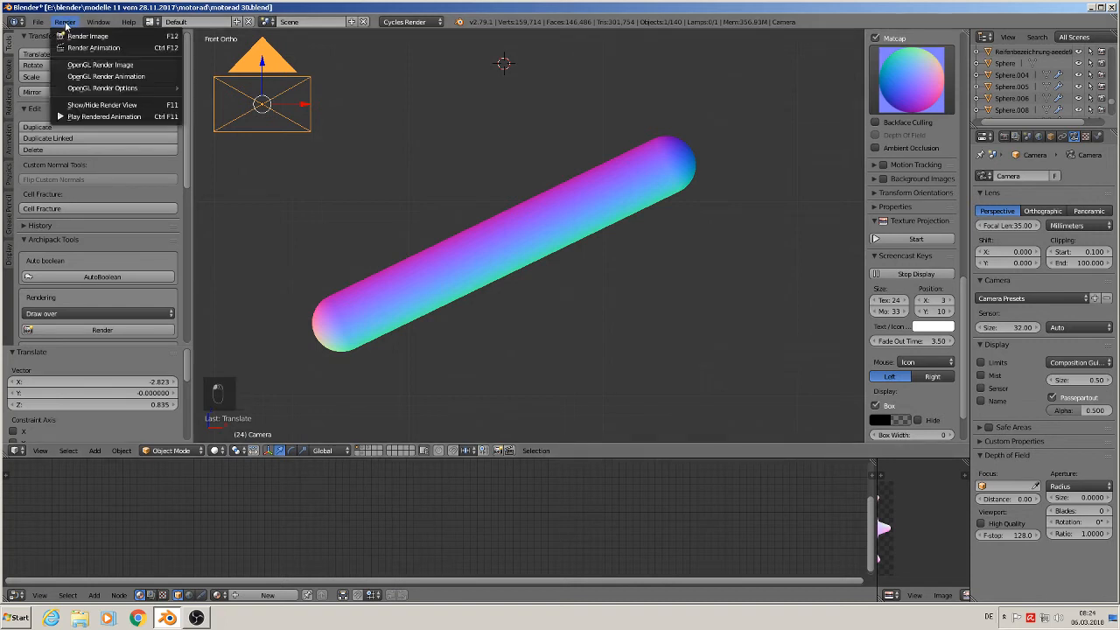
left_click(93, 66)
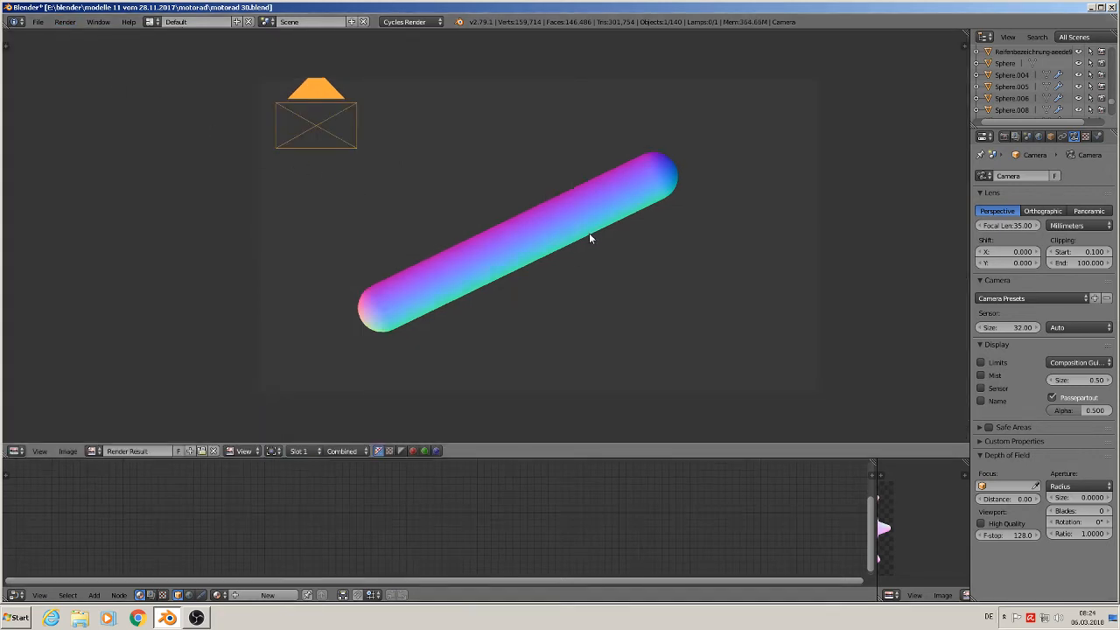
- Start saving the render as an image in the textures folder under the name "feet normal gummi someting"
left_click(68, 450)
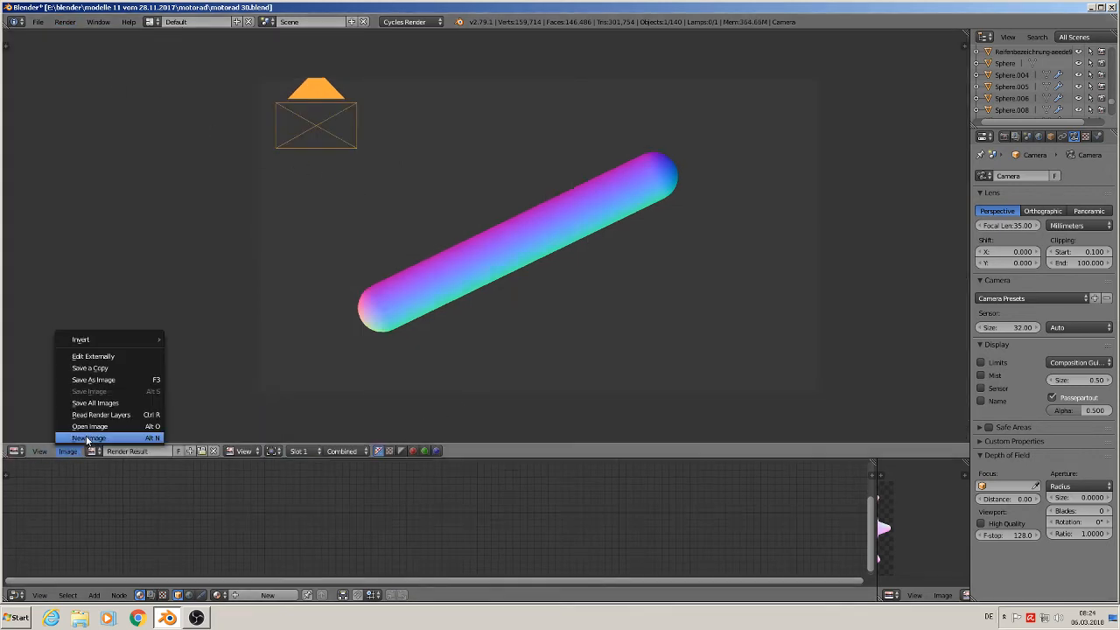
left_click(93, 380)
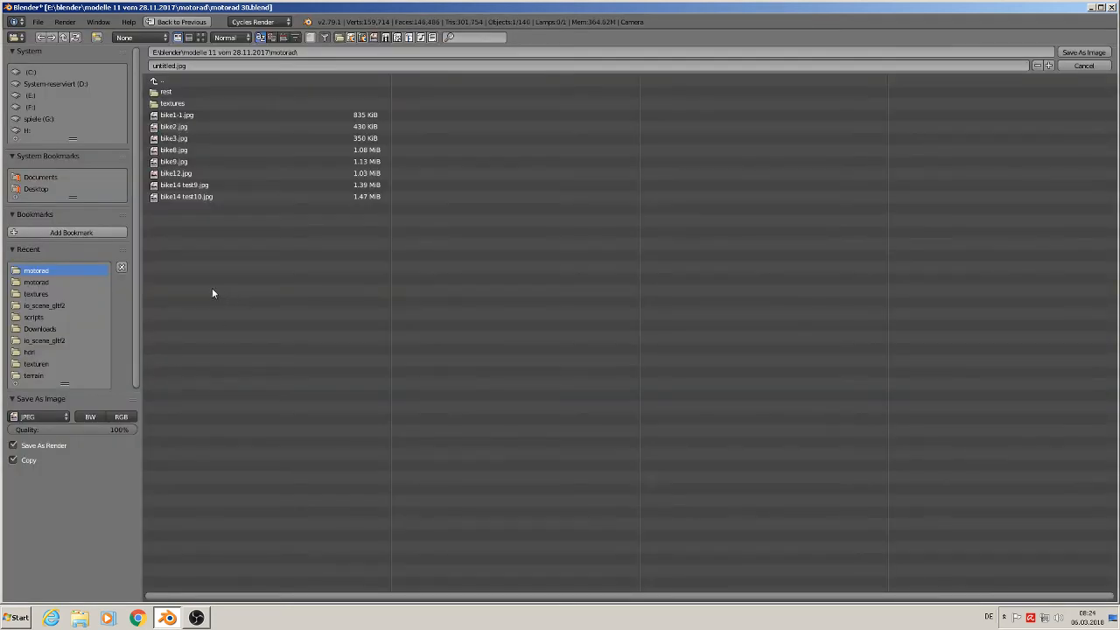
left_click(175, 103)
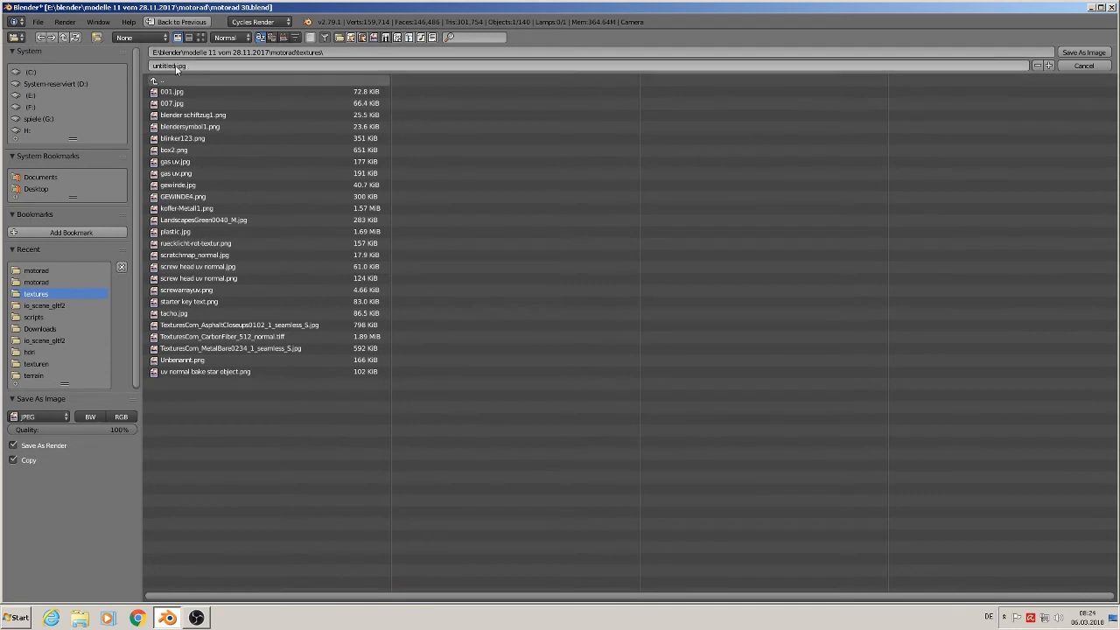
left_click(179, 66)
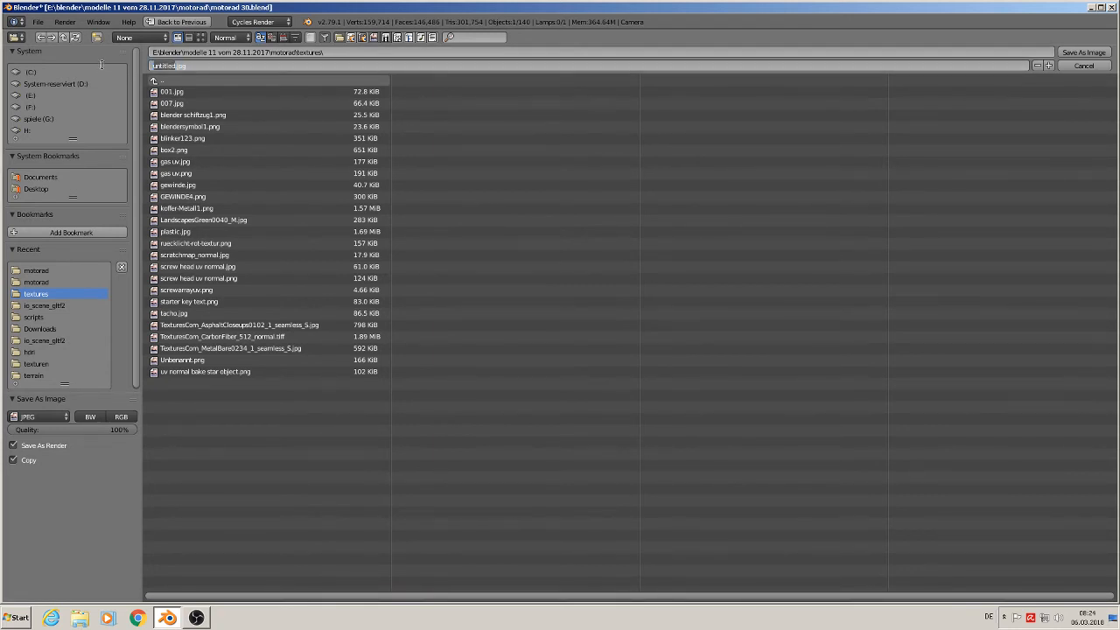
type("t")
type("eet norm")
type("al gummi someting")
key("Return")
- Save the image as an RGBA PNG with 16-bit color depth and close the render result
left_click(41, 417)
left_click(46, 352)
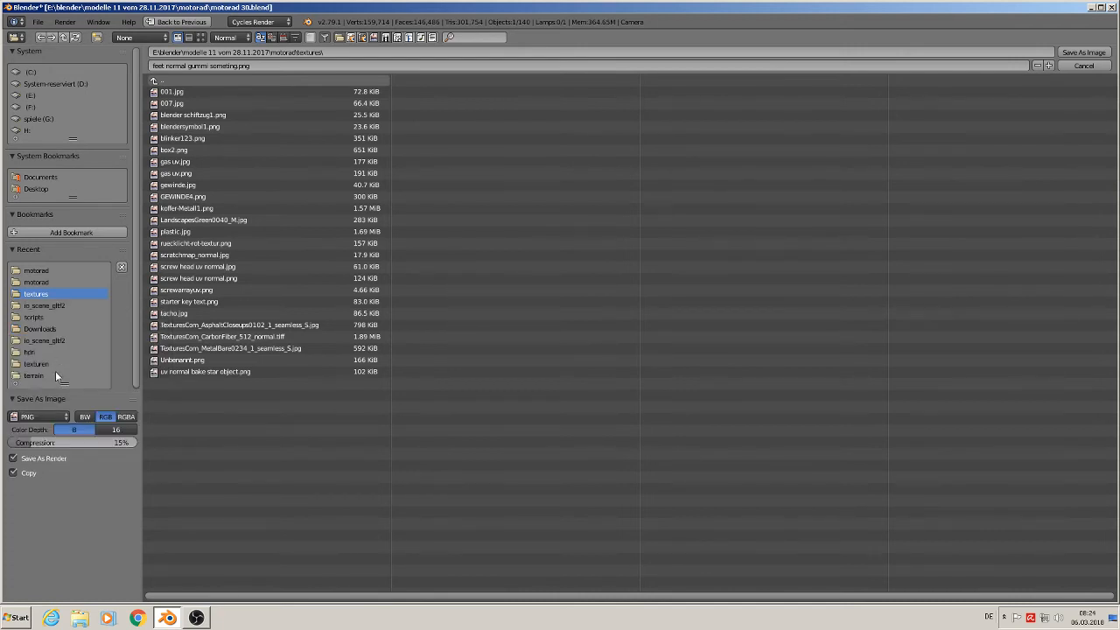
left_click(128, 418)
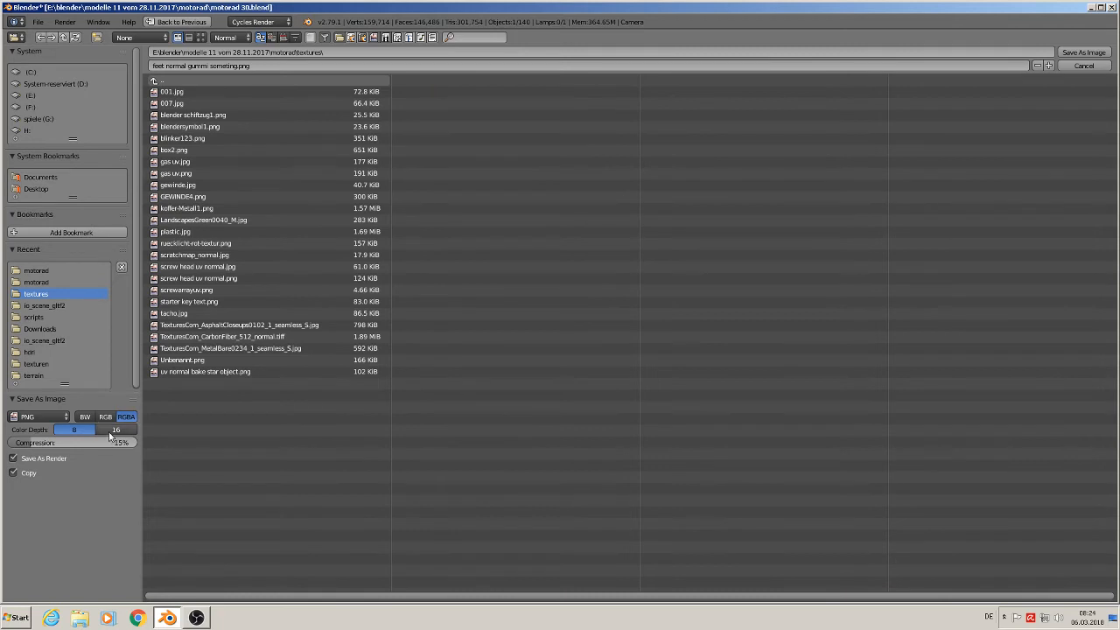
left_click(116, 430)
left_click(1092, 55)
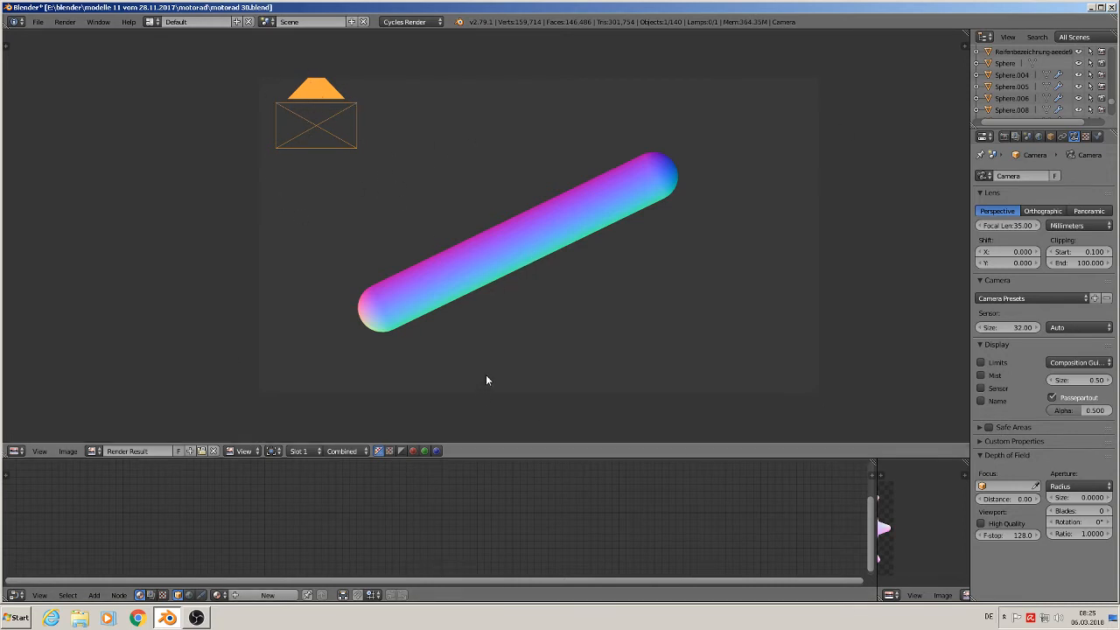
key("Escape")
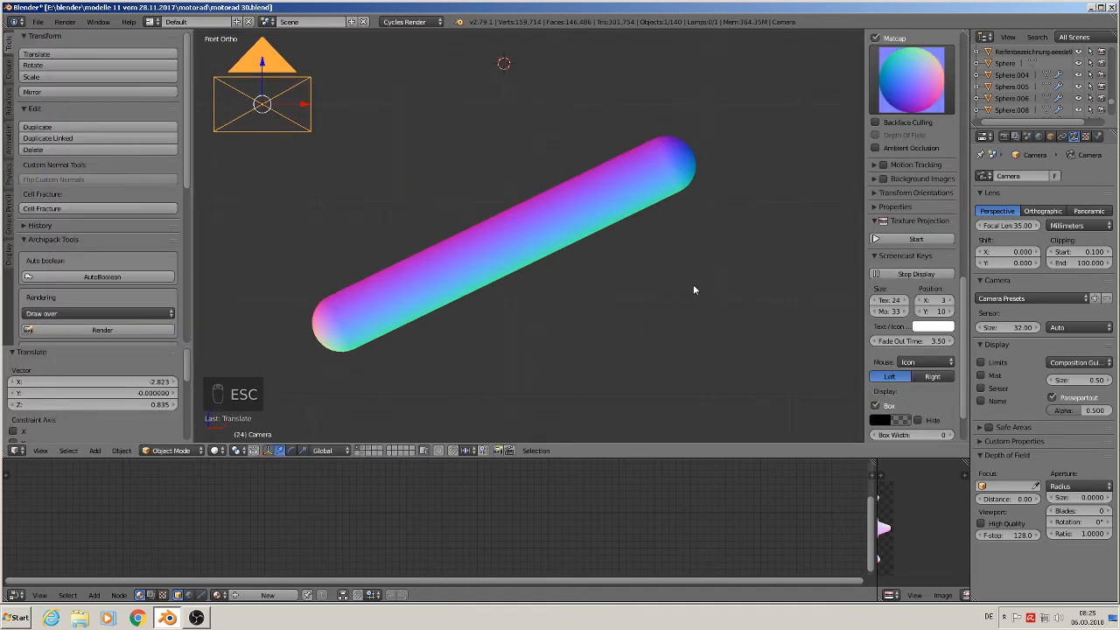
- Turn off Matcap, change the viewport shading to show textures on the reference images, and hide the properties sidebar
scroll(591, 307, "down", 10)
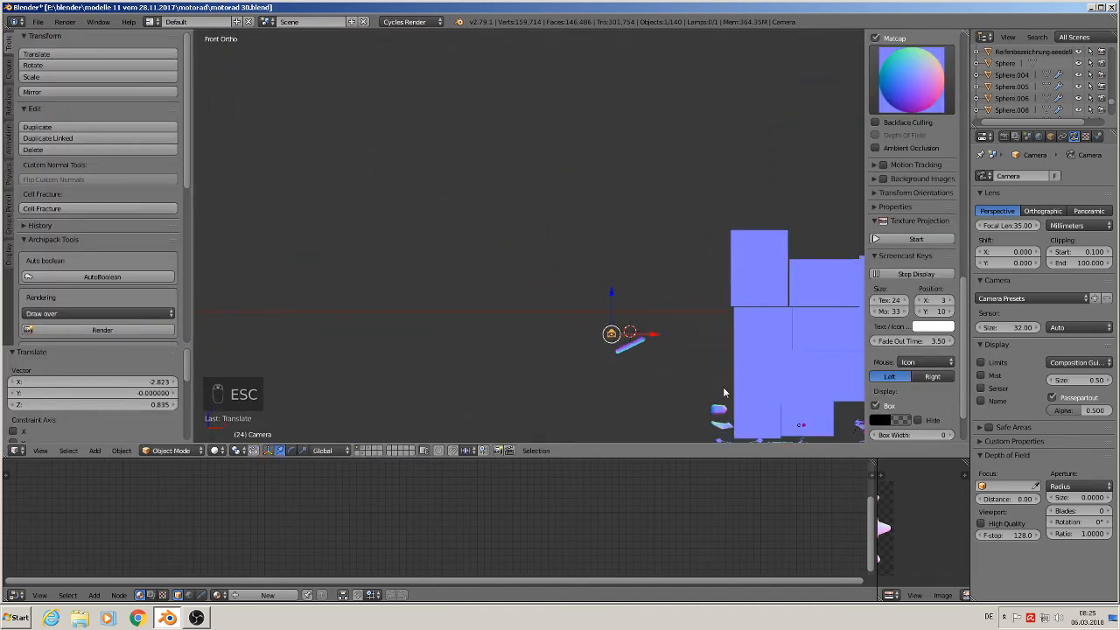
middle_click_drag(723, 393, 465, 300)
key("KP_1")
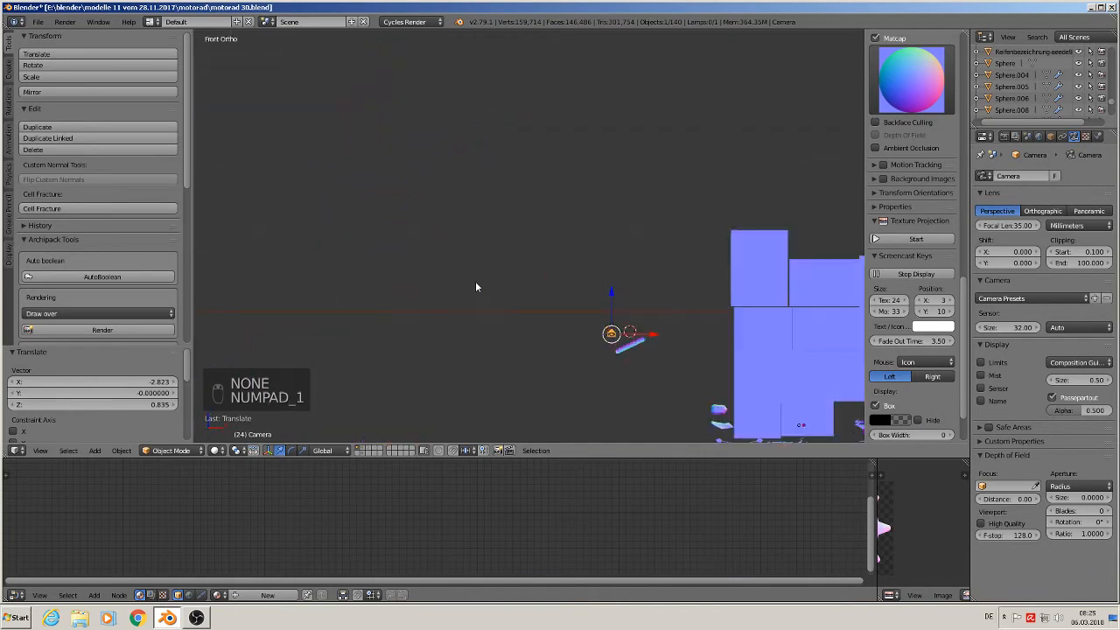
scroll(525, 291, "down", 3)
middle_click_drag(669, 248, 417, 163, "shift")
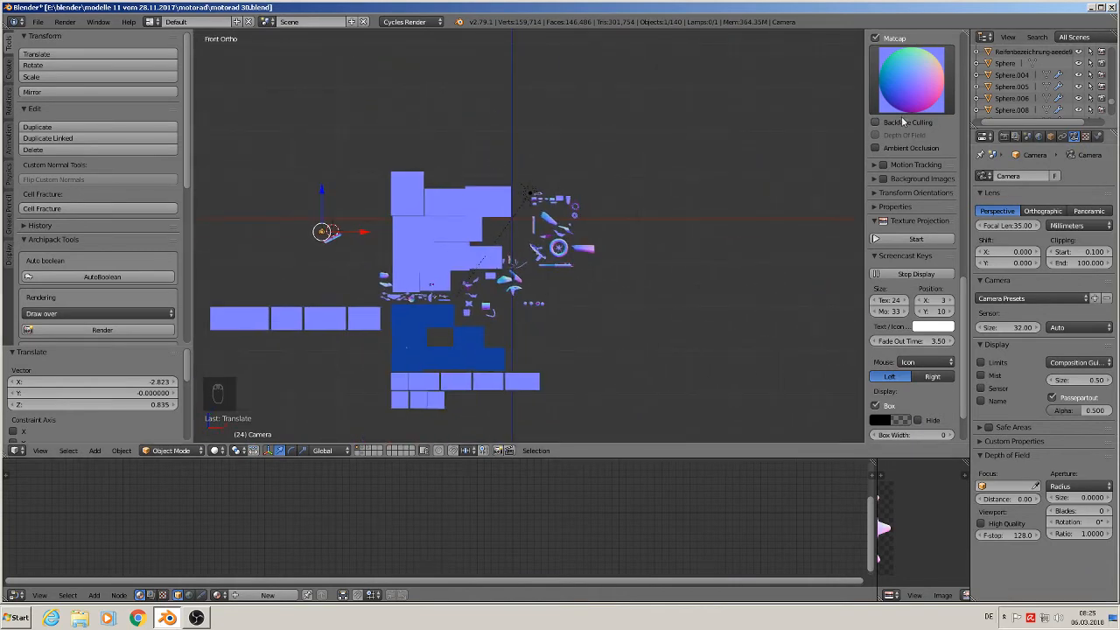
scroll(914, 254, "up", 2)
left_click(875, 109)
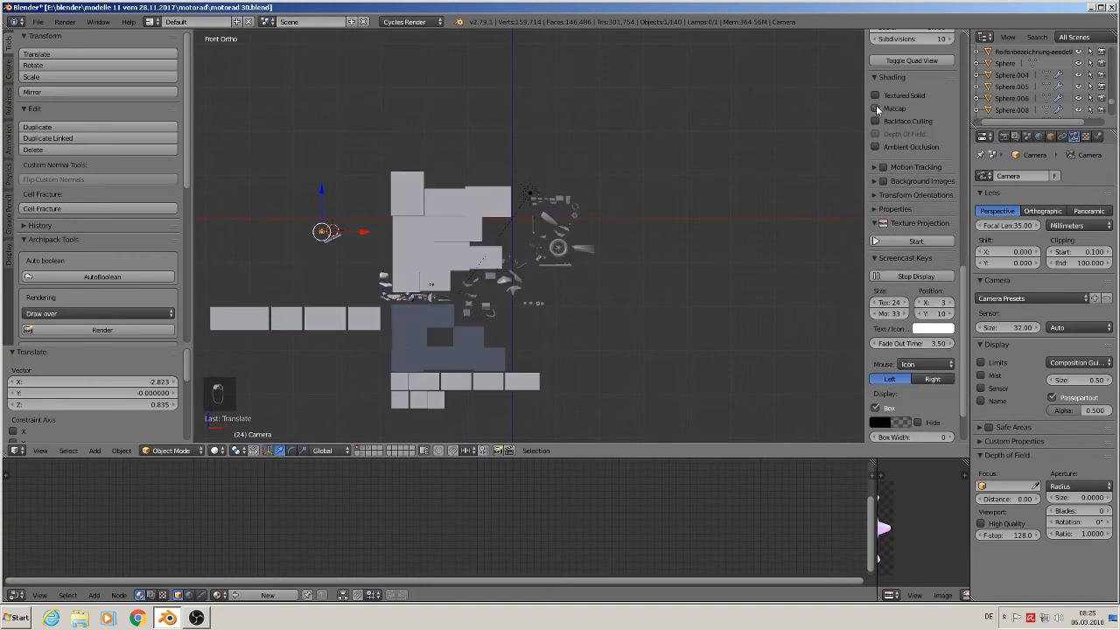
left_click(214, 449)
left_click(250, 386)
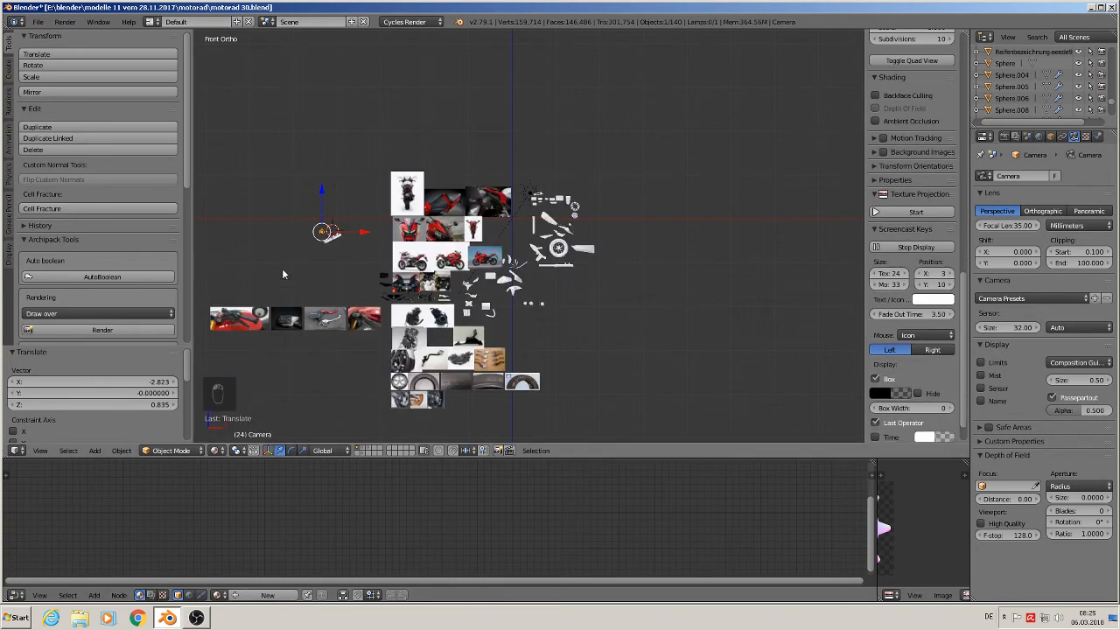
scroll(337, 270, "up", 5)
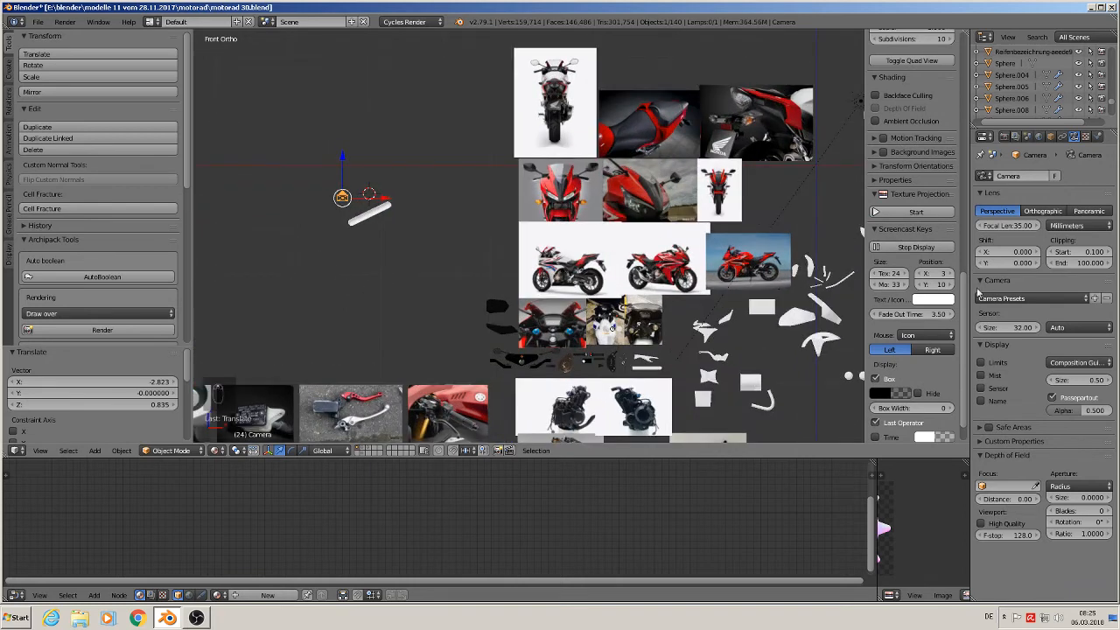
key("n")
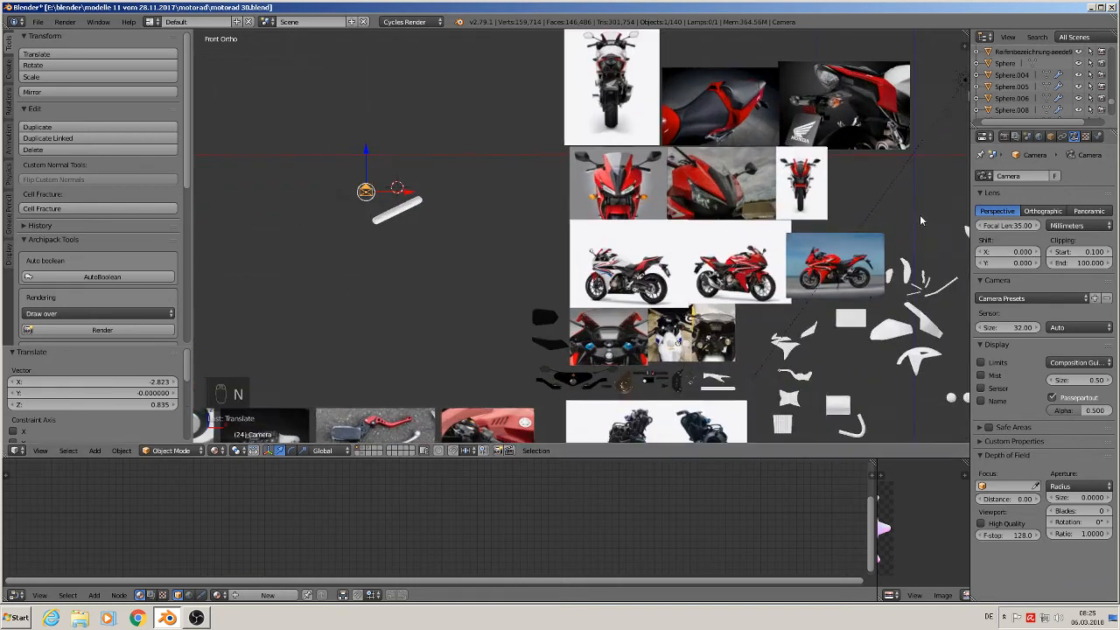
scroll(276, 196, "up", 6)
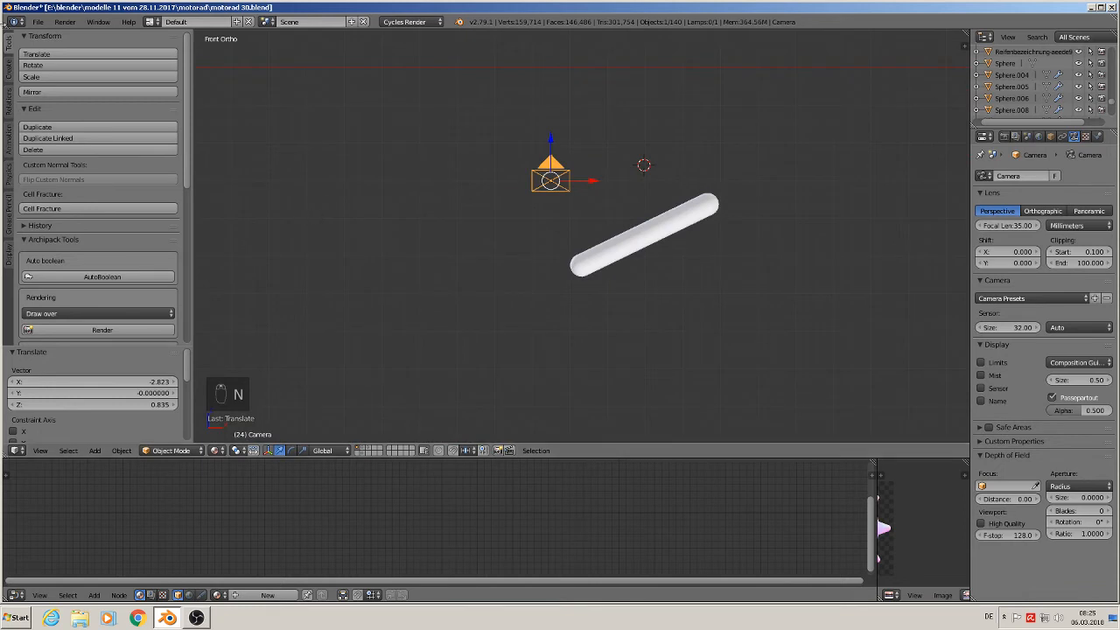
- Minimise Blender and OBS and open the textures folder inside the "modelle 11 vom 28.11.2017" motorad folder
left_click(37, 22)
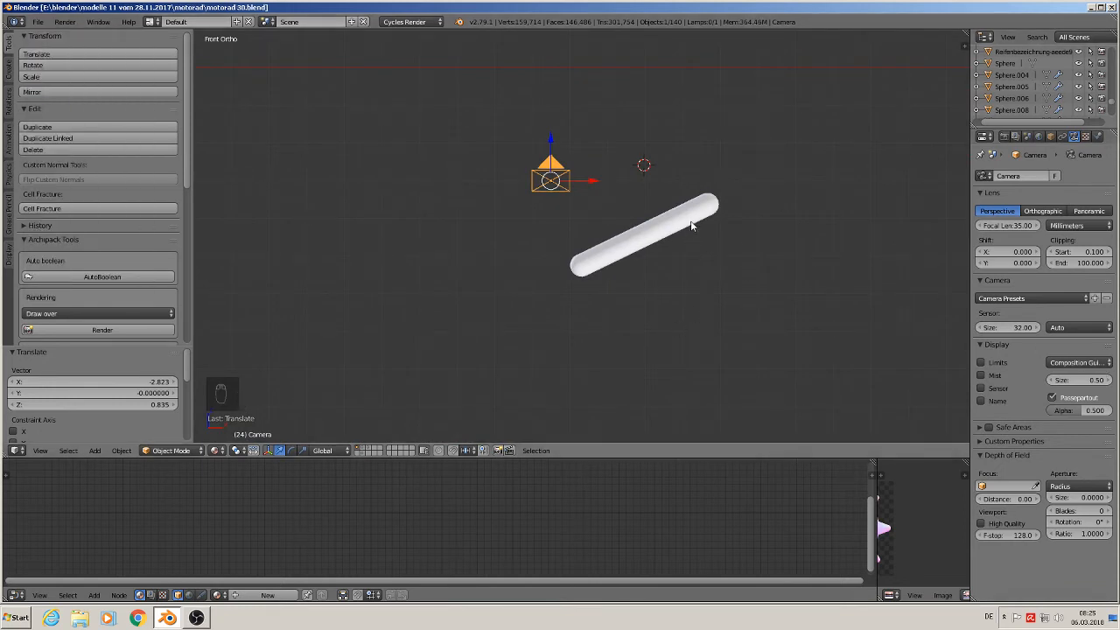
left_click(1093, 8)
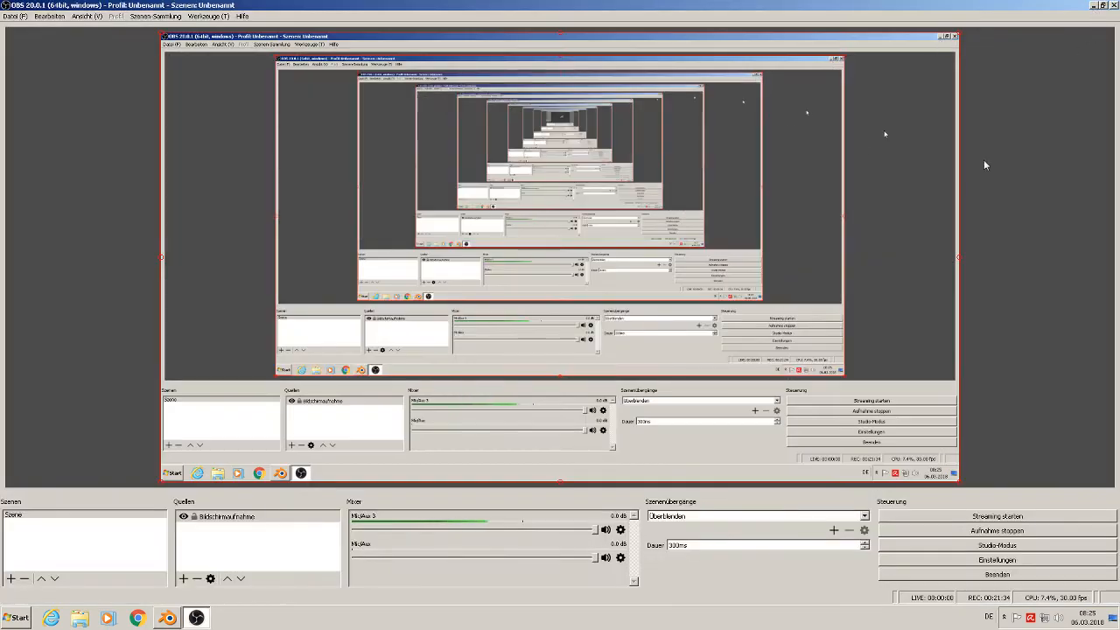
left_click(1094, 7)
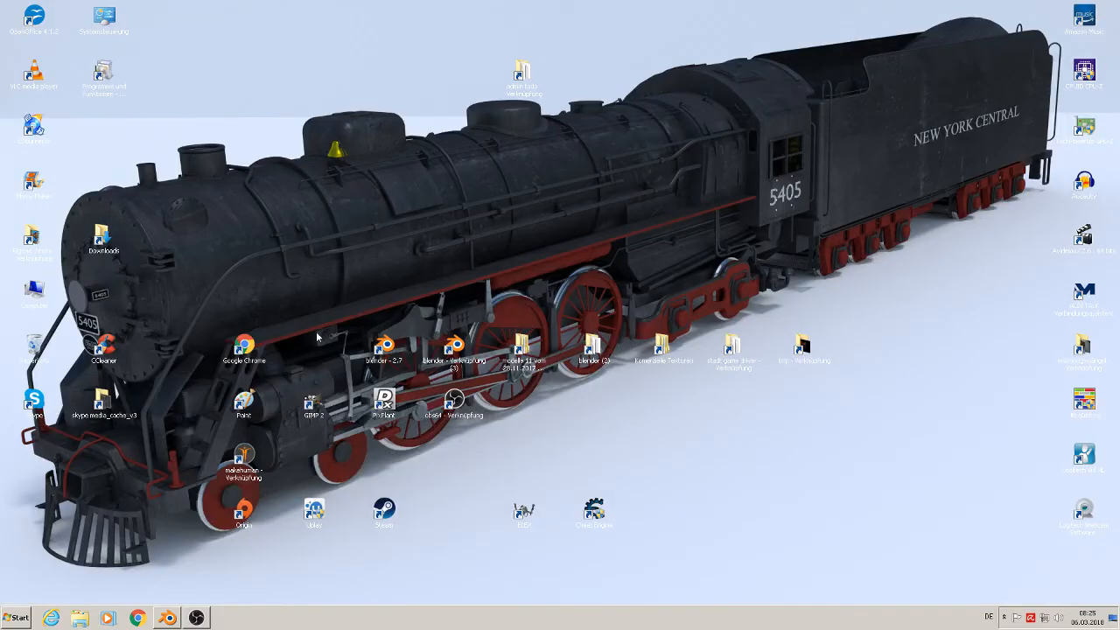
left_click(520, 355)
double_click(520, 354)
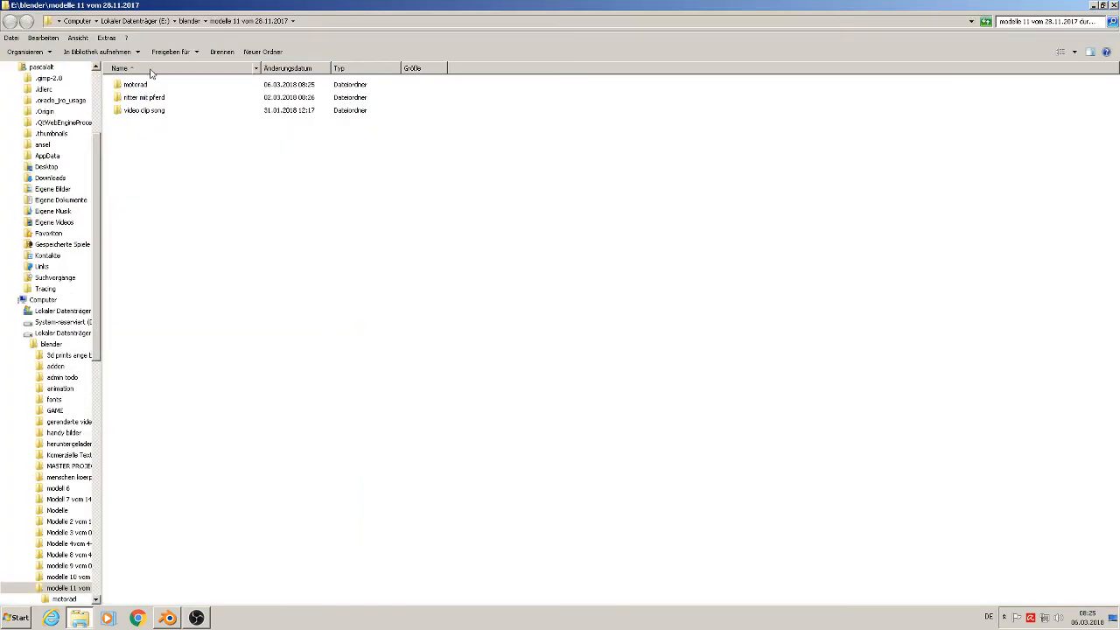
double_click(140, 85)
double_click(382, 148)
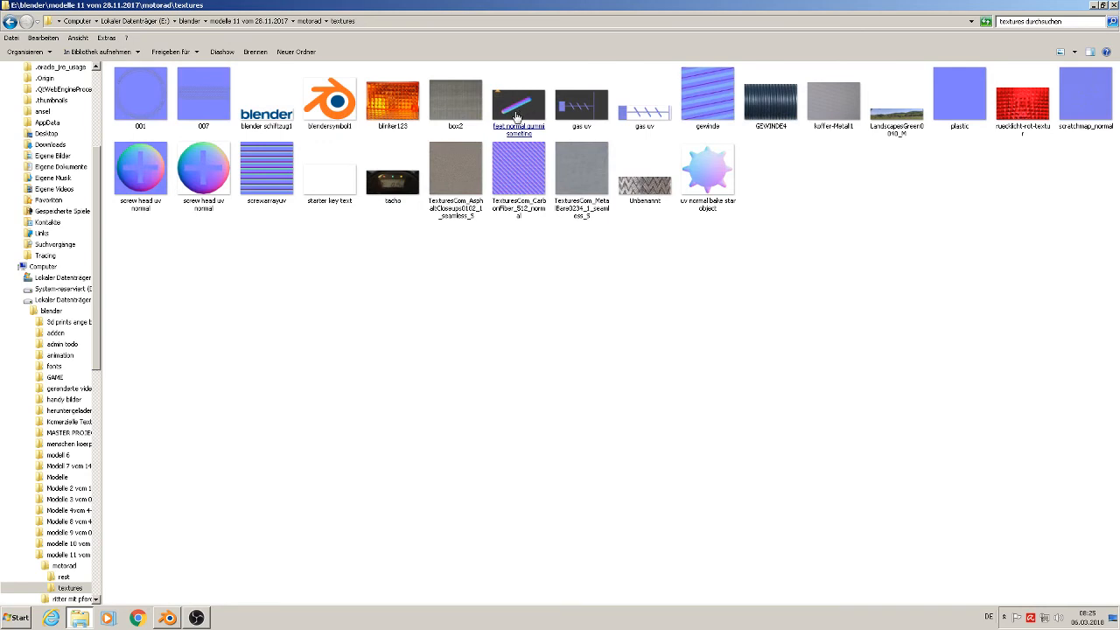
- Open the saved image "feet normal gummi someting" in GIMP
left_click(516, 116)
right_click(517, 115)
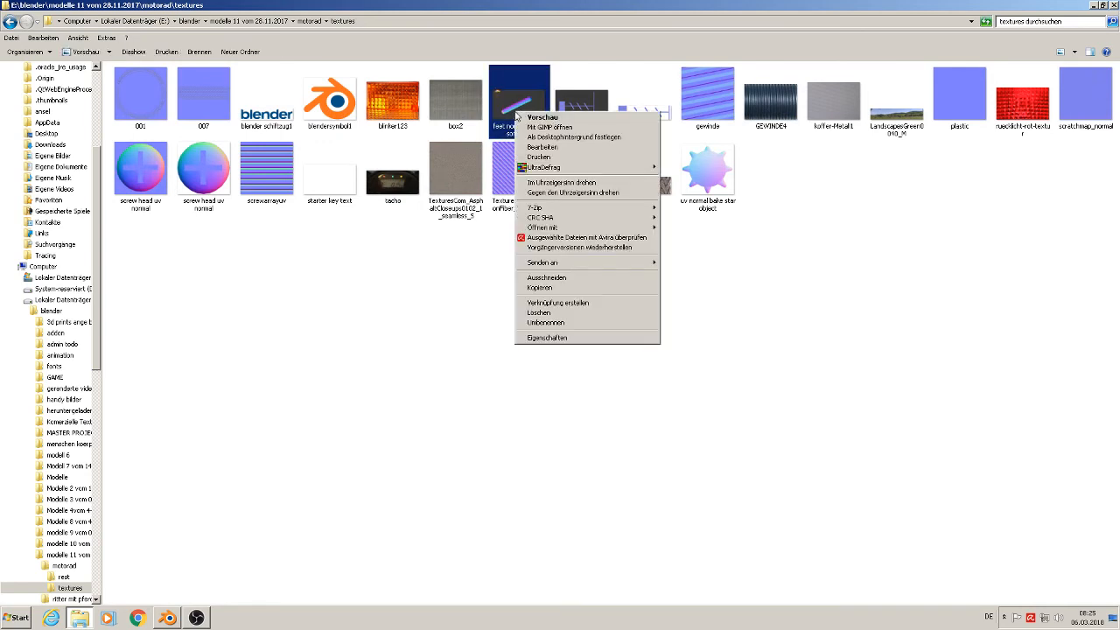
left_click(542, 127)
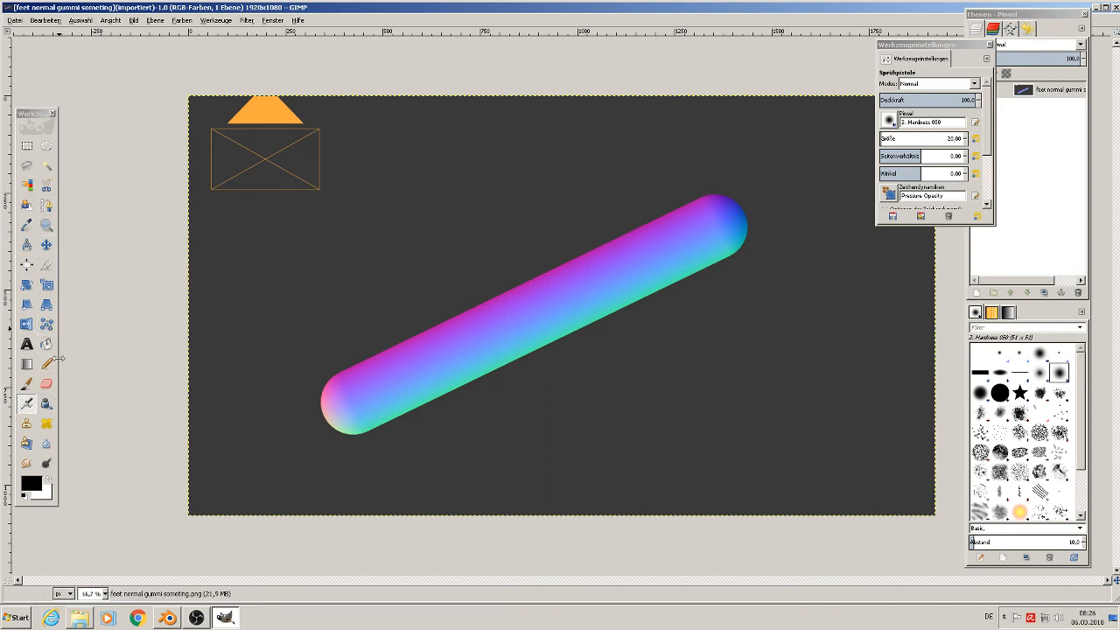
- Select the Eraser tool and set the brush spacing to 27
left_click(48, 386)
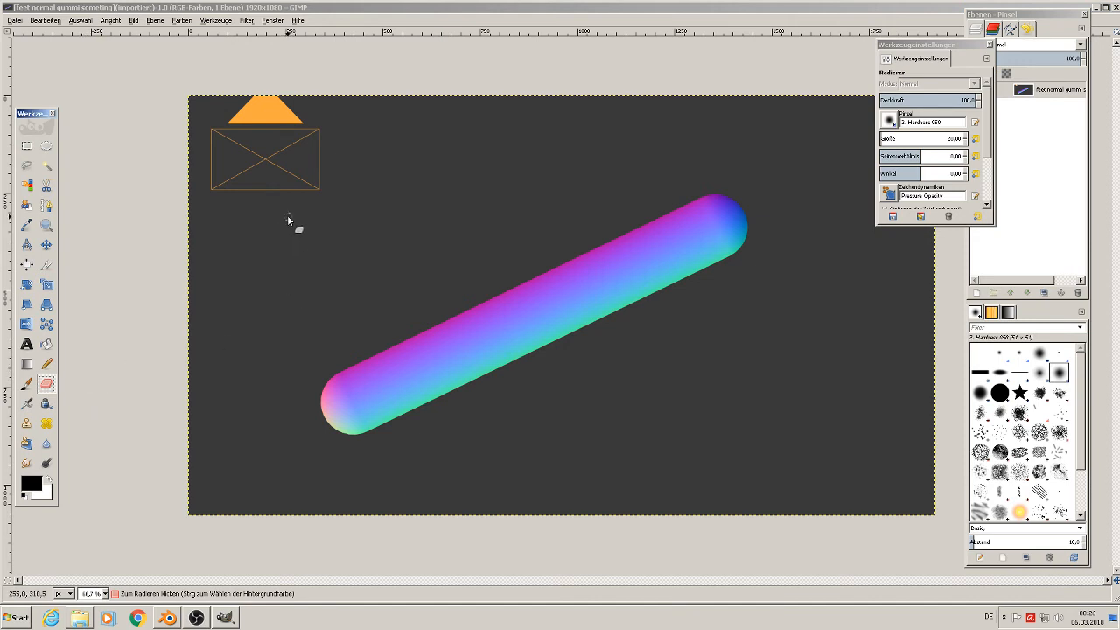
scroll(333, 169, "down", 3, "ctrl")
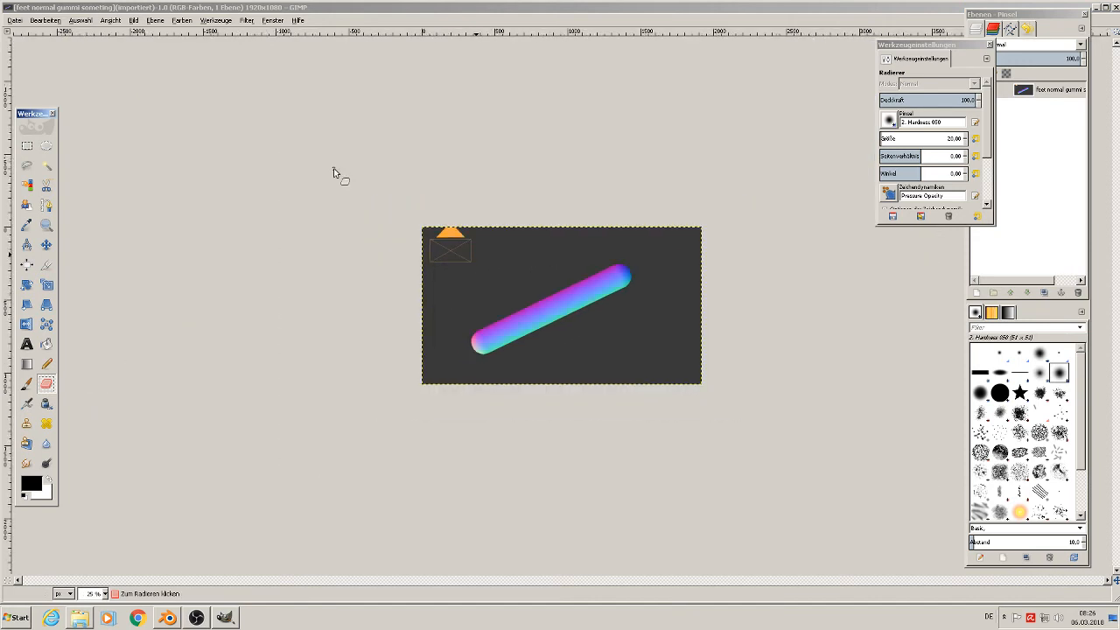
scroll(334, 172, "up", 3, "ctrl")
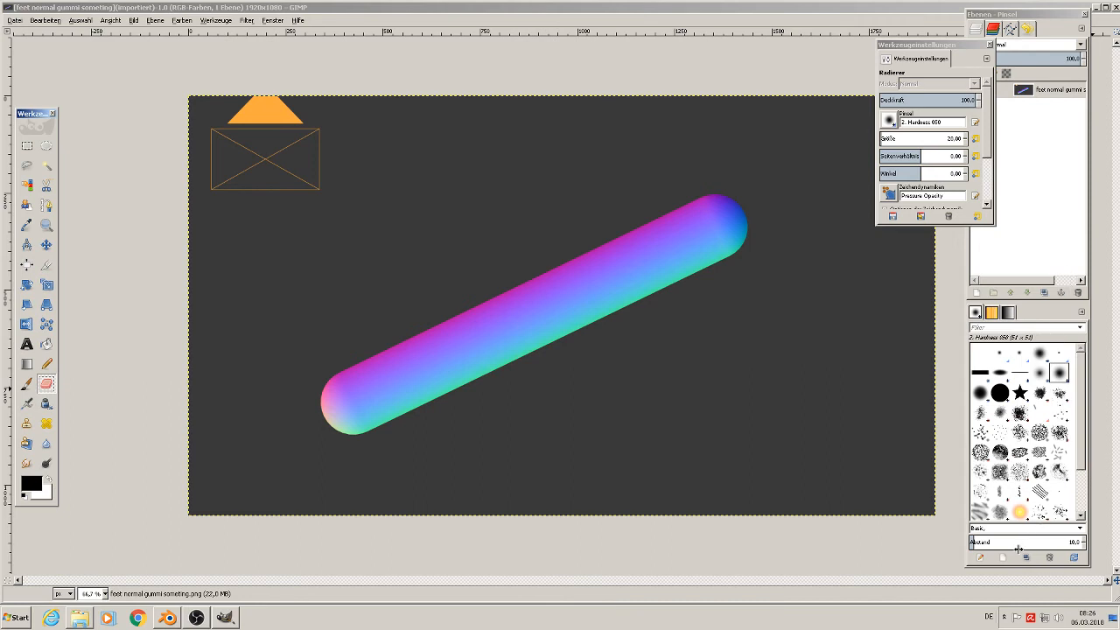
left_click_drag(1018, 549, 1098, 543)
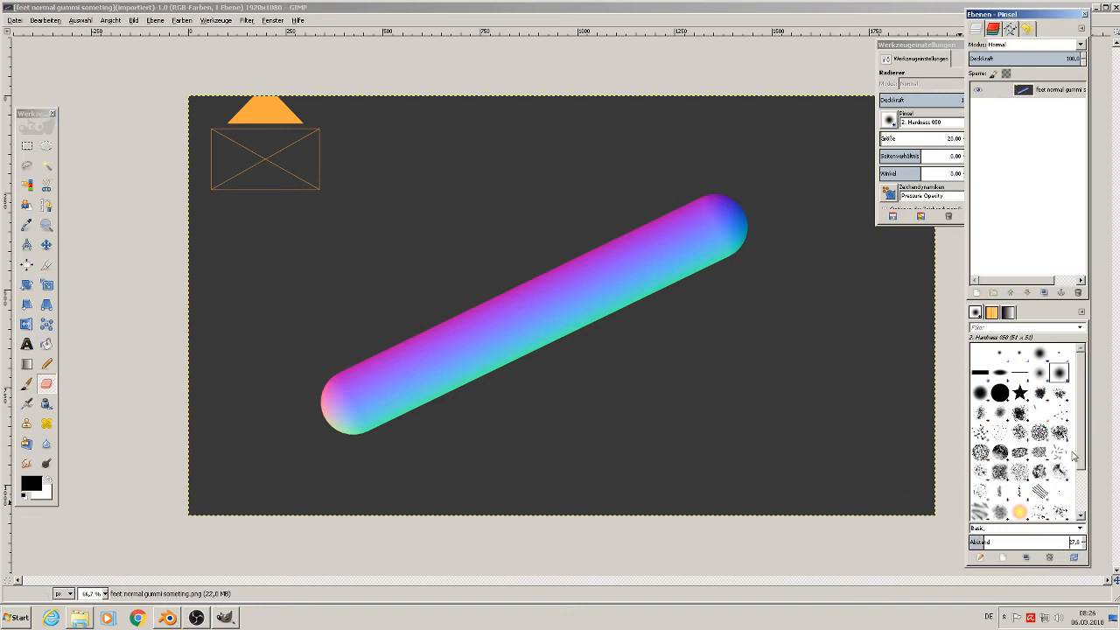
mouse_move(1081, 447)
left_mouse_down()
mouse_move(1094, 506)
mouse_move(1089, 326)
left_mouse_up()
- Move the tool options window clear of the layers dialog and enlarge the eraser size to about 600
left_click_drag(1002, 4, 1049, 8)
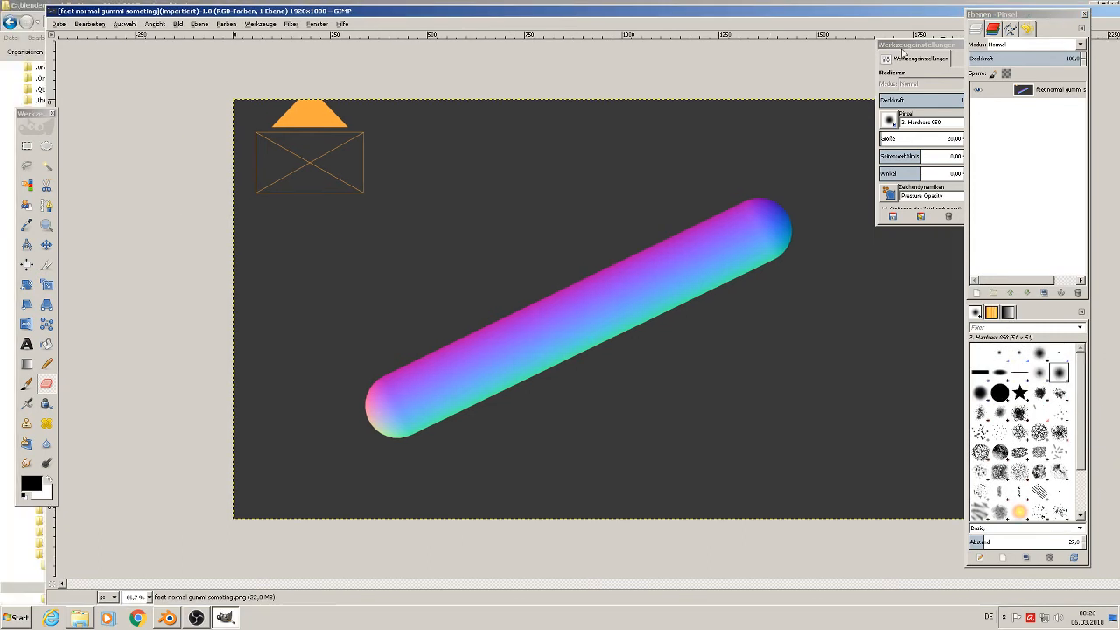
left_click(903, 47)
left_click_drag(902, 48, 827, 47)
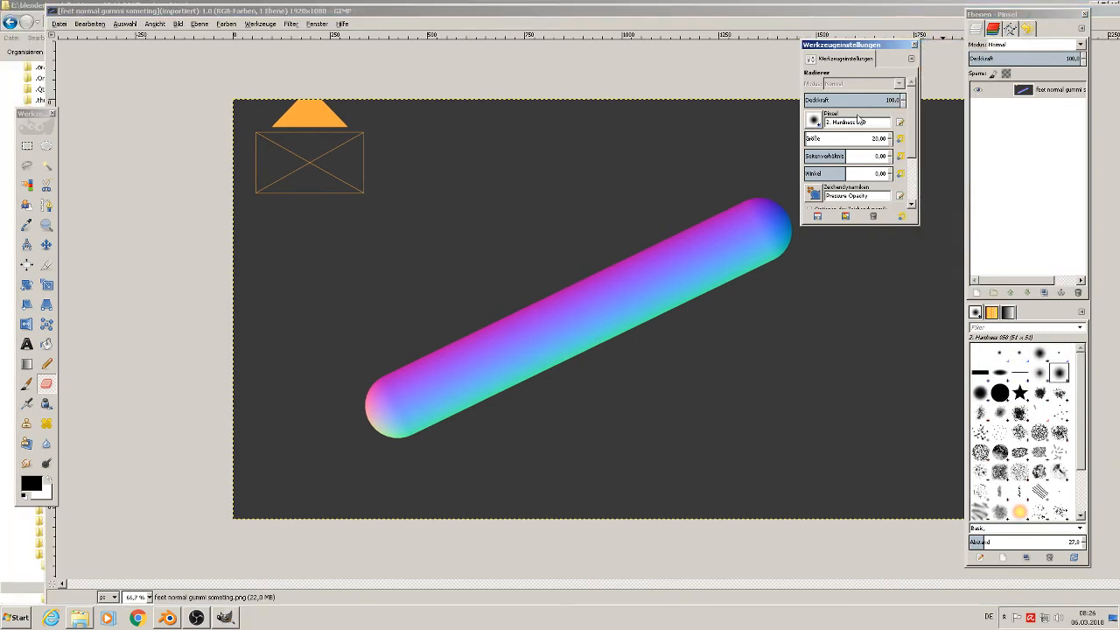
left_click_drag(821, 138, 864, 139)
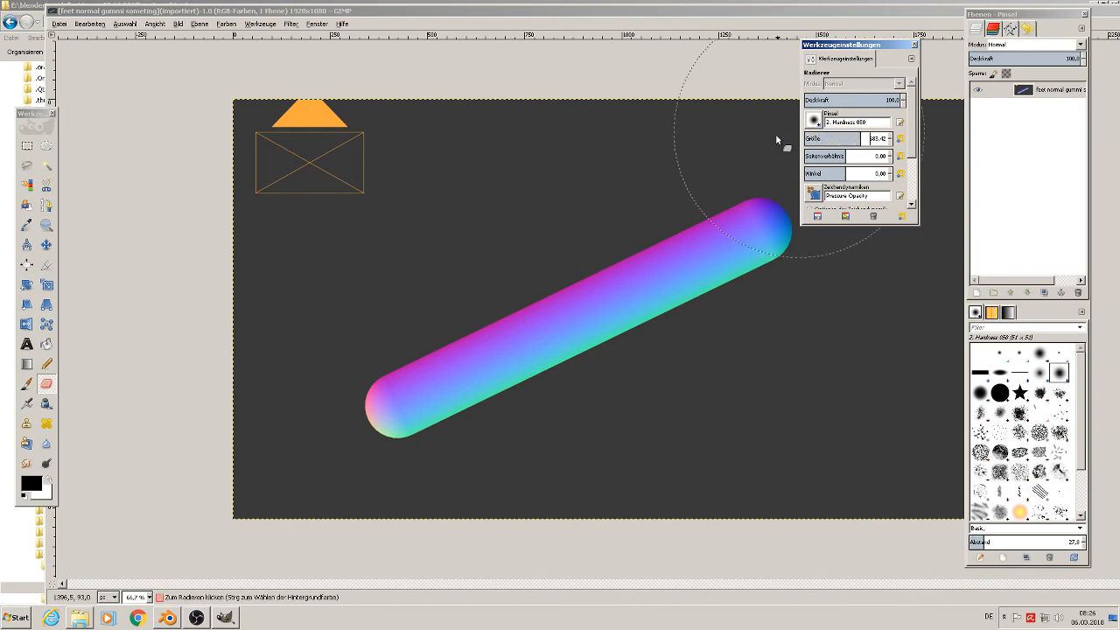
- Erase the orange camera marker and the background around it in the image's upper-left corner
mouse_move(376, 175)
left_mouse_down()
mouse_move(305, 167)
mouse_move(302, 154)
mouse_move(337, 173)
mouse_move(287, 193)
left_mouse_up()
right_click(287, 193)
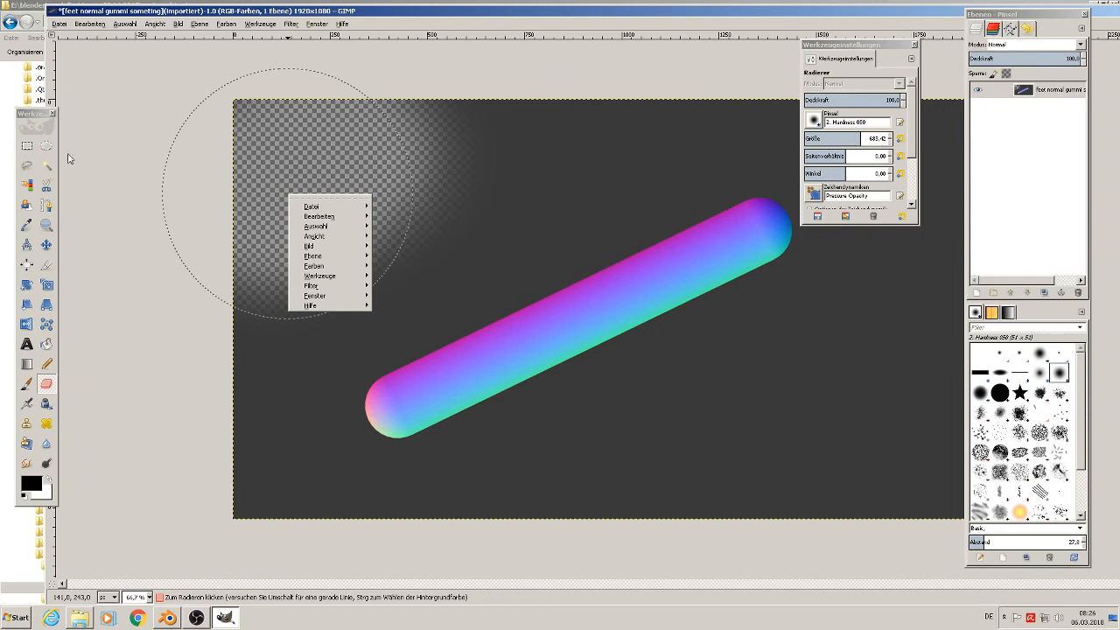
left_click(114, 155)
- Select the dark background with Fuzzy Select, invert the selection and cut out the rainbow-coloured strip
left_click(47, 165)
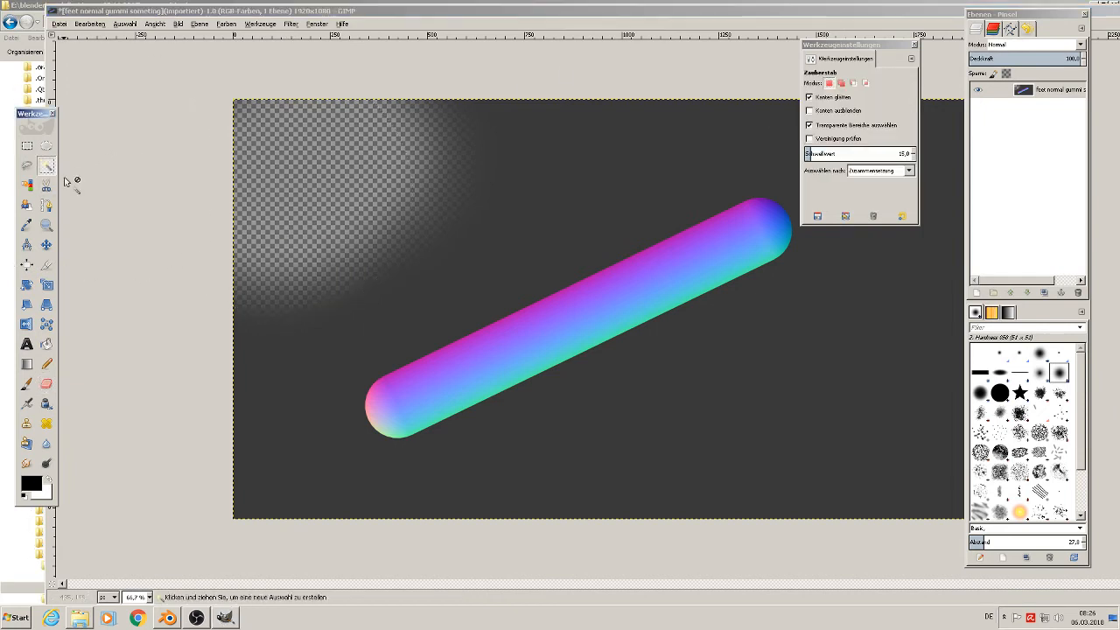
left_click(591, 184)
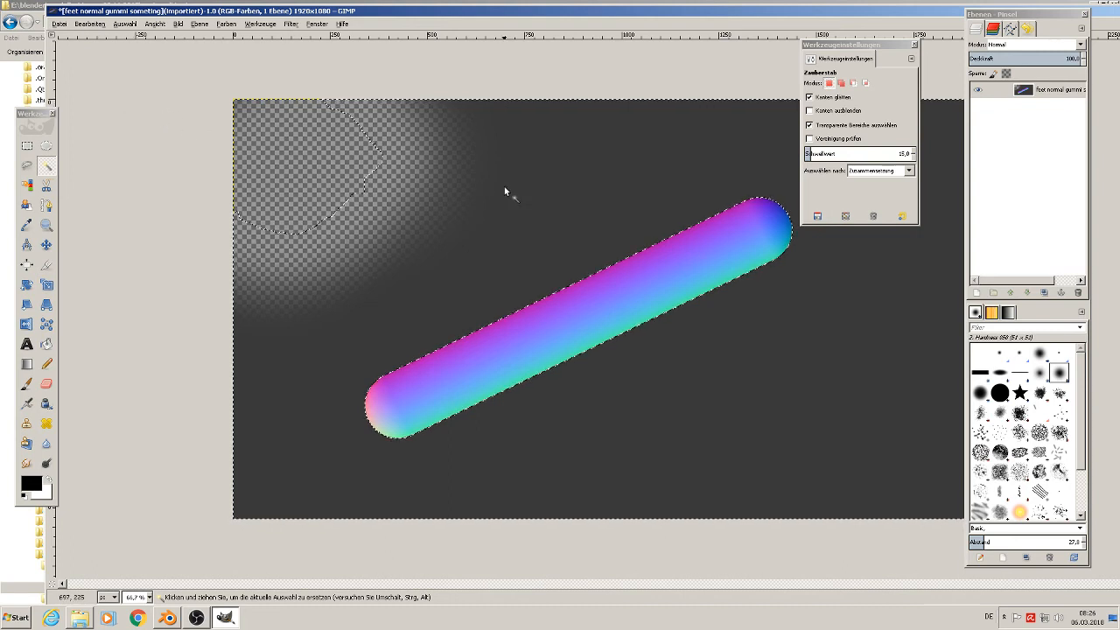
left_click(127, 24)
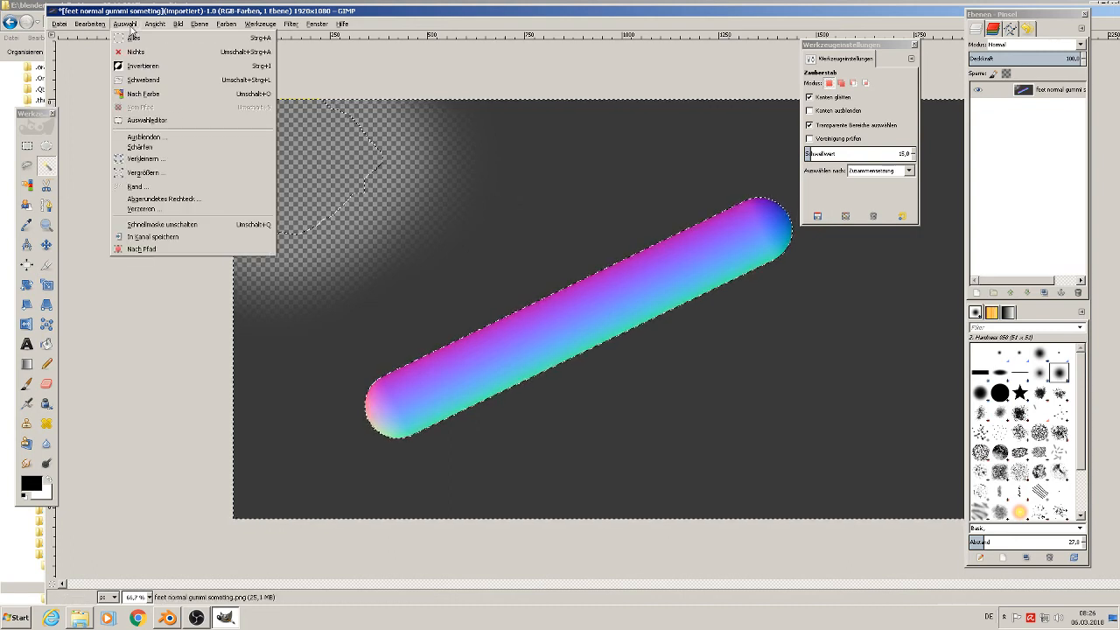
left_click(139, 65)
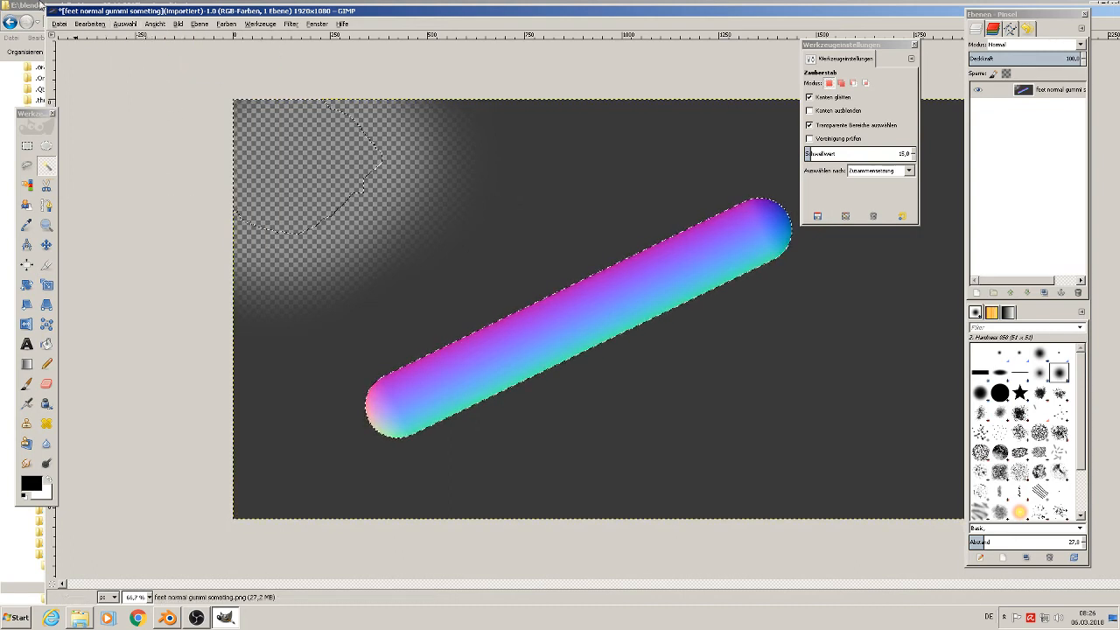
left_click(90, 23)
left_click(112, 95)
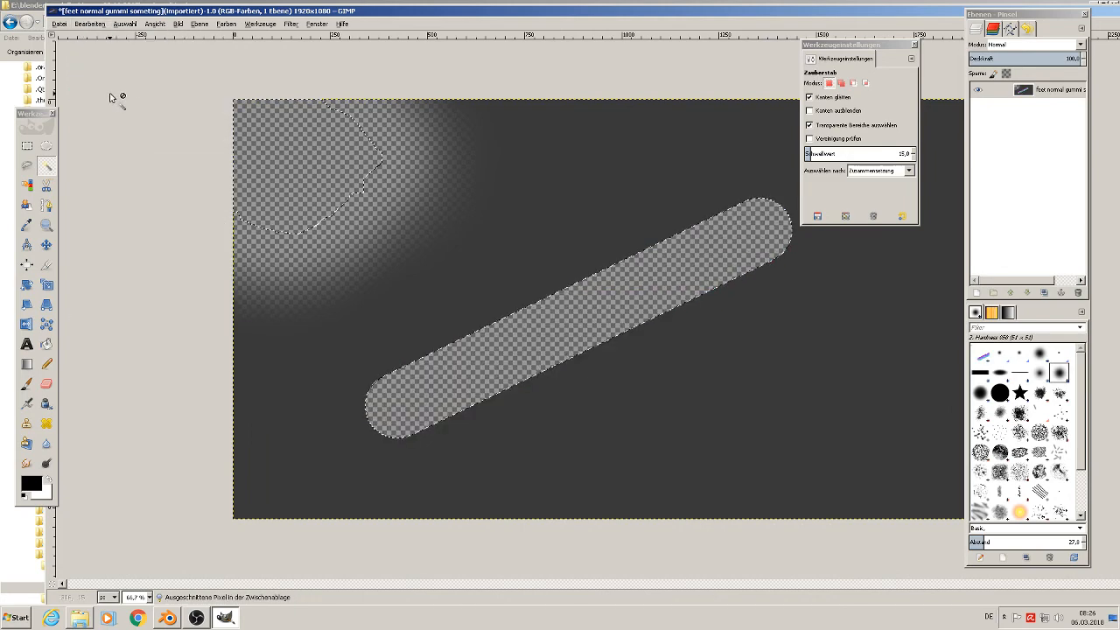
- Paste the cut strip as a new image and move it up and left, away from the canvas edges
left_click(60, 23)
mouse_move(90, 24)
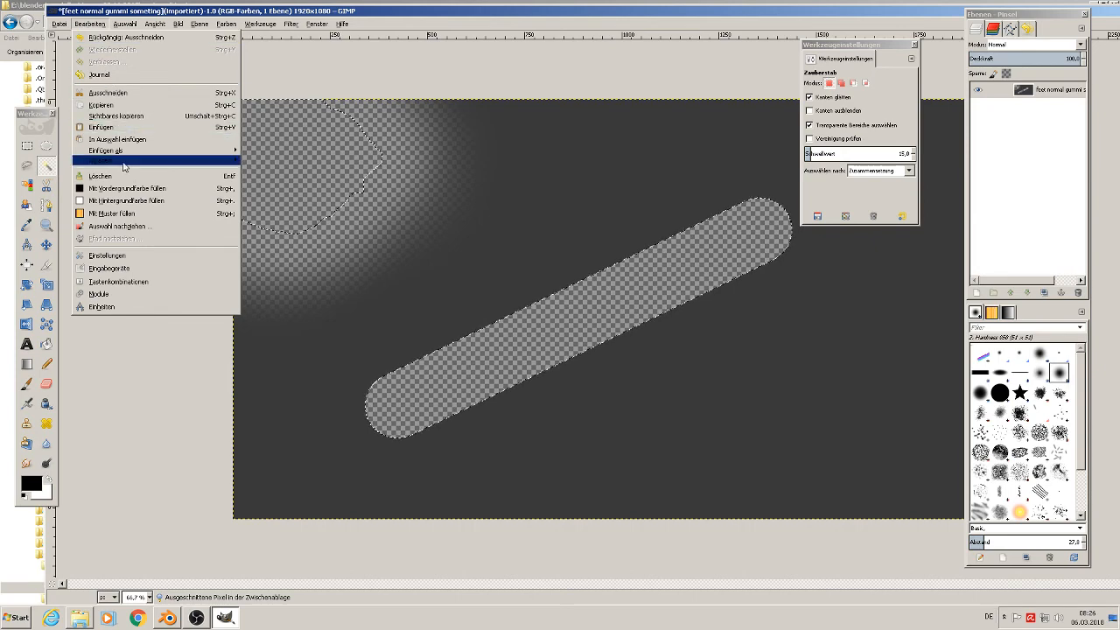
mouse_move(122, 150)
left_click(262, 148)
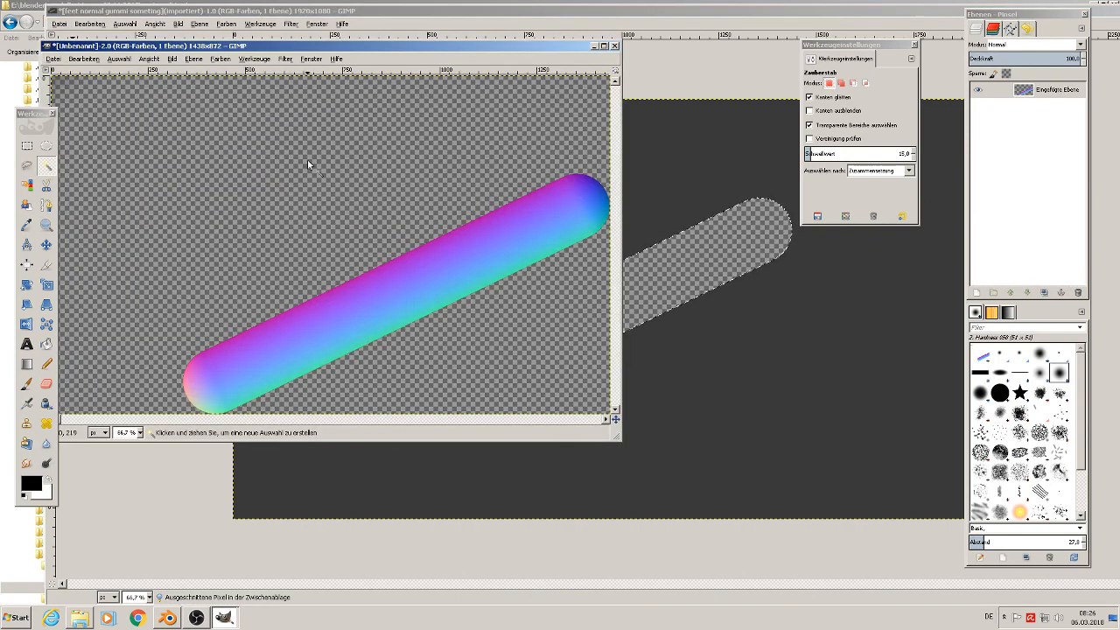
left_click_drag(421, 46, 526, 55)
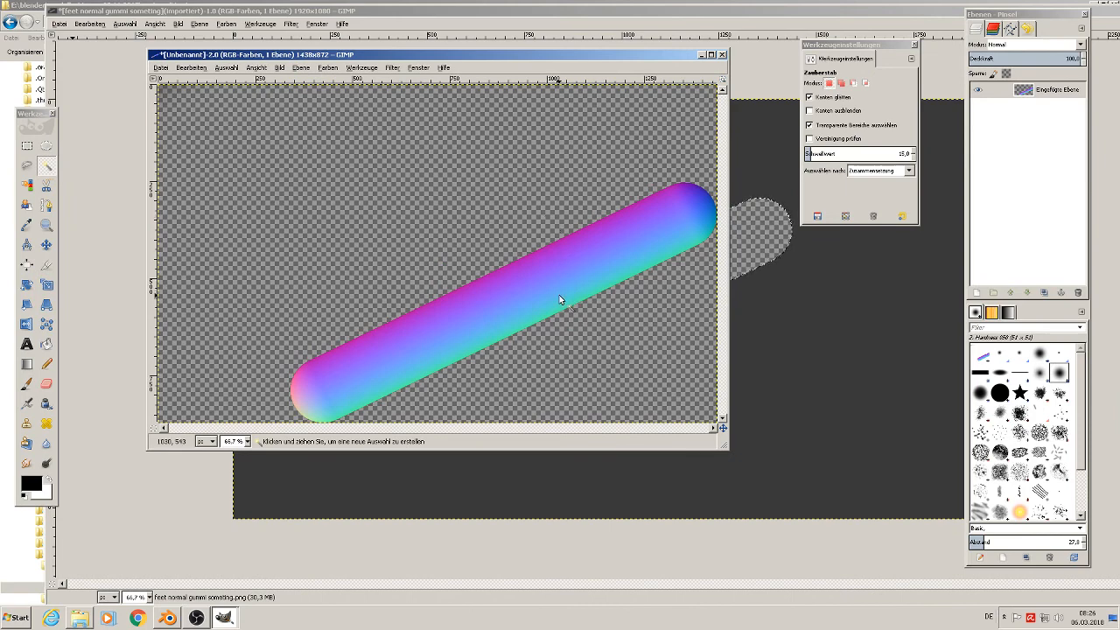
left_click(46, 246)
left_click_drag(483, 327, 421, 267)
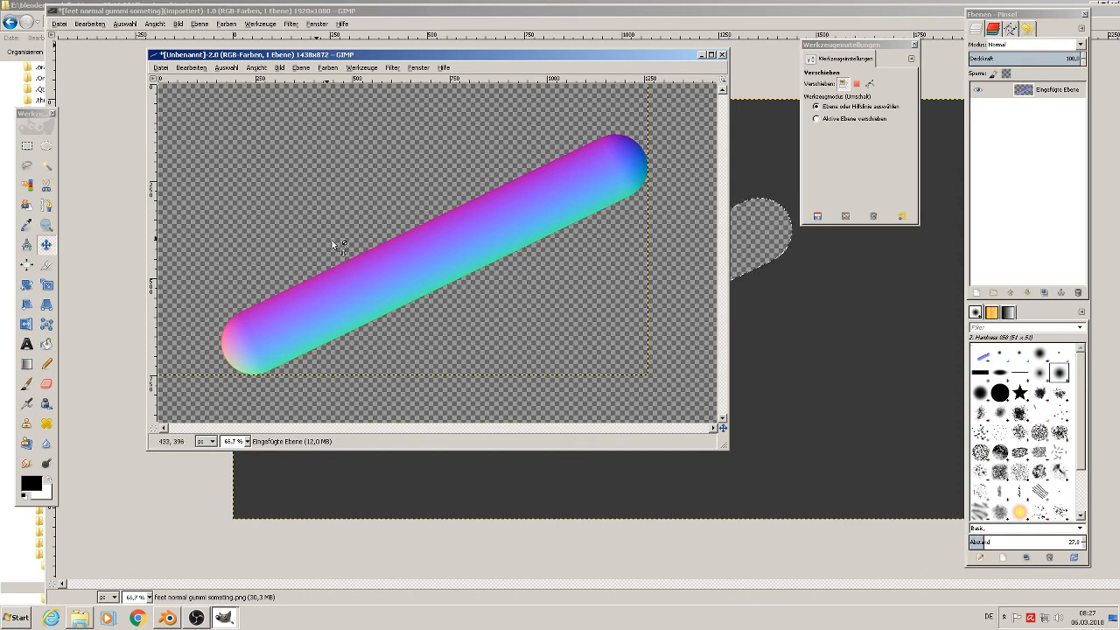
- Start exporting the new image and go to the textures folder inside blender, "modelle 11 vom 28.11.2017", motorad on drive E
left_click(161, 67)
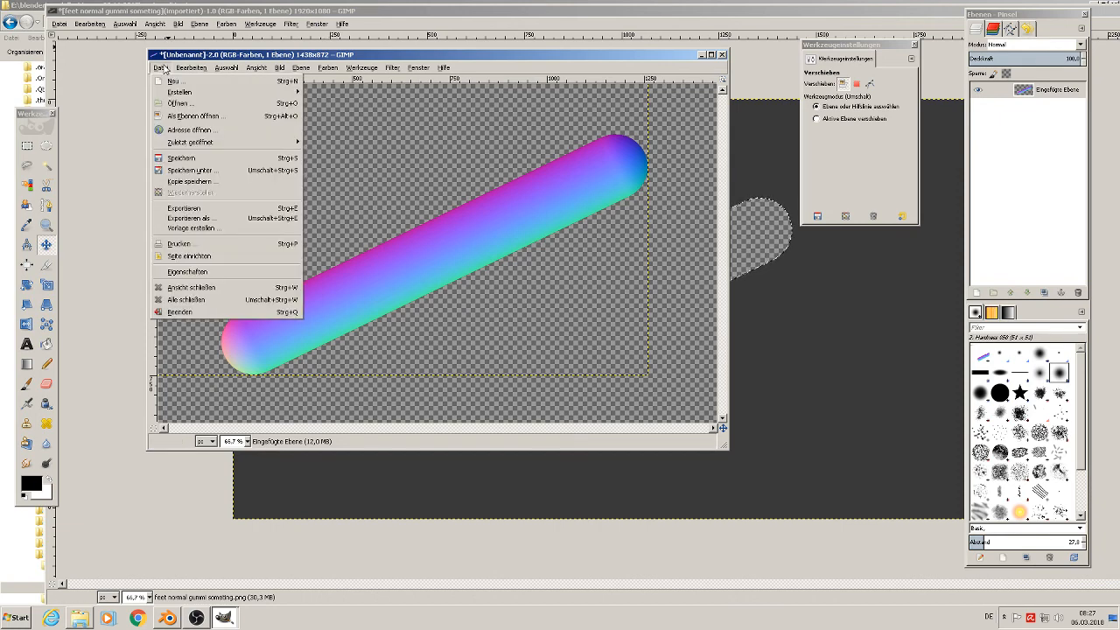
left_click(218, 218)
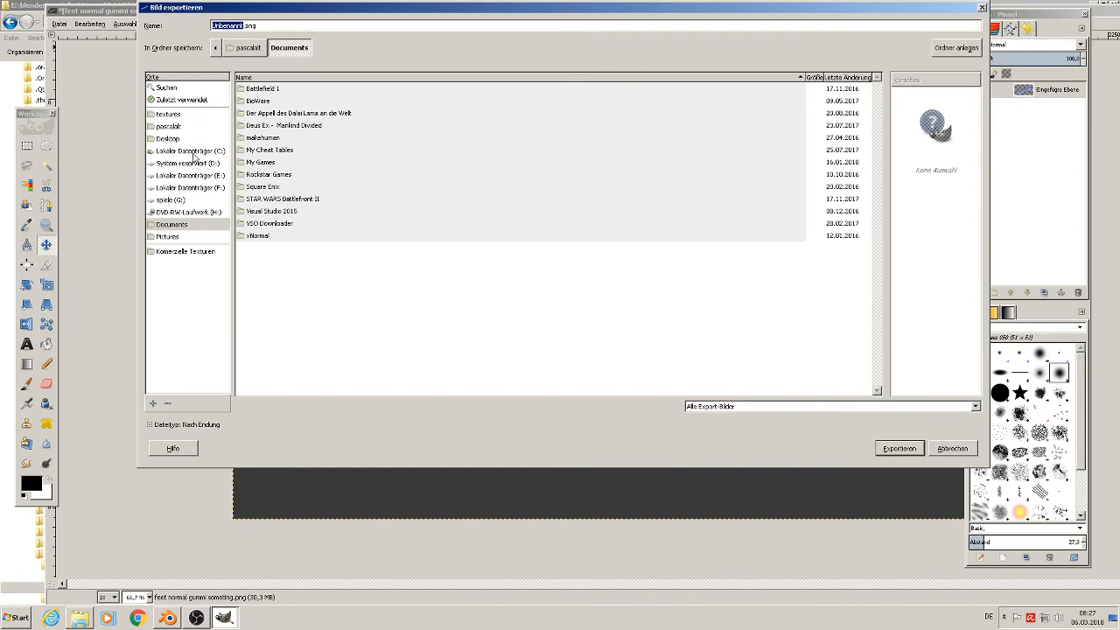
left_click(219, 176)
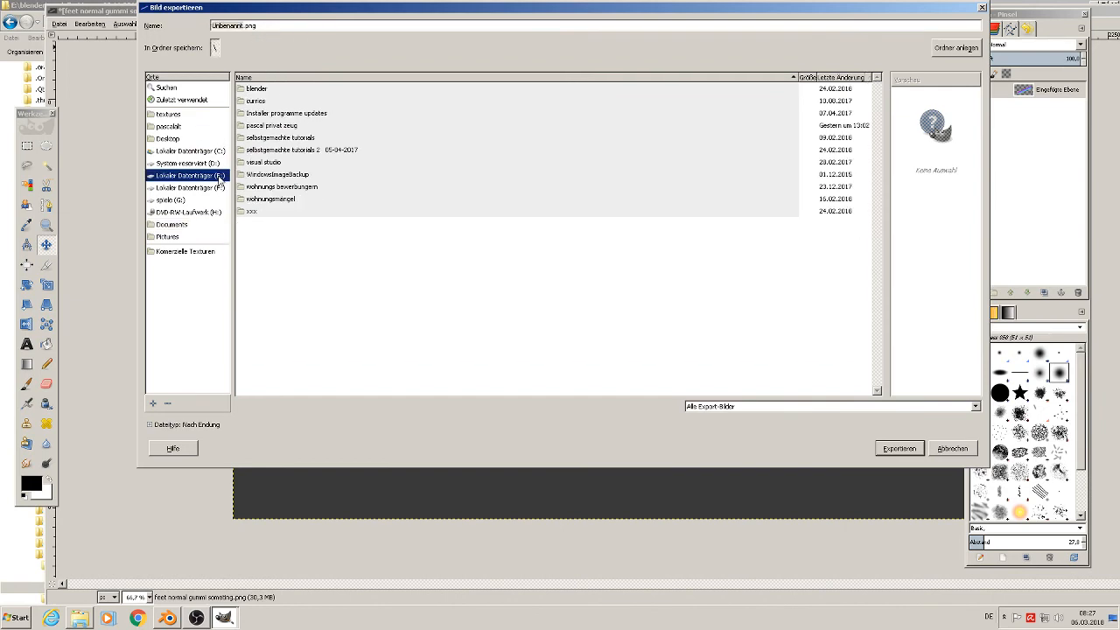
double_click(268, 90)
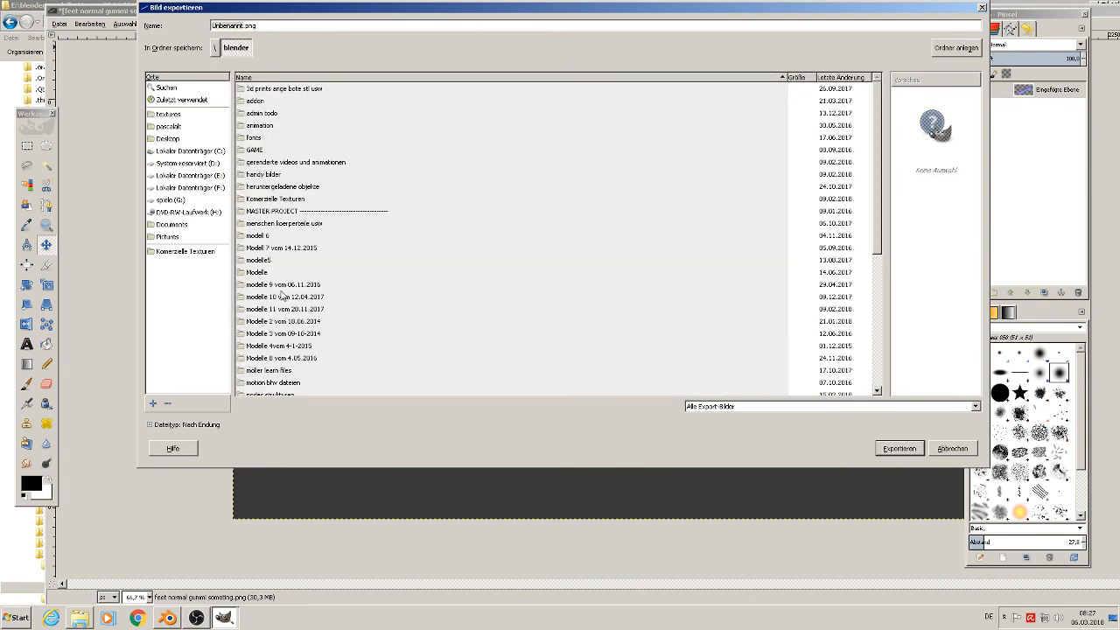
double_click(282, 310)
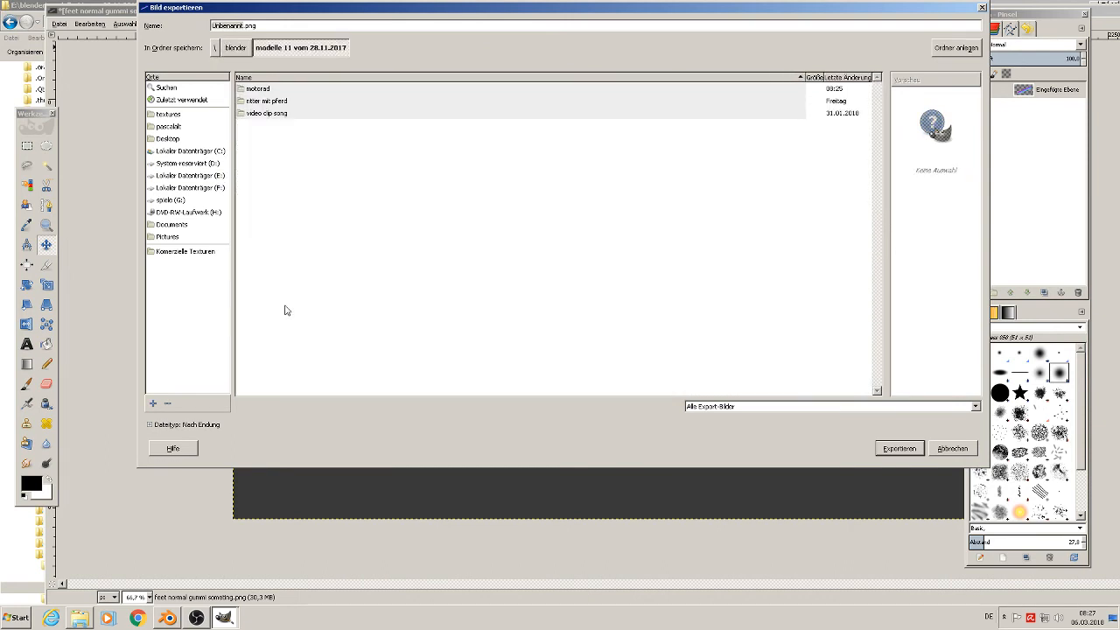
double_click(274, 89)
double_click(273, 103)
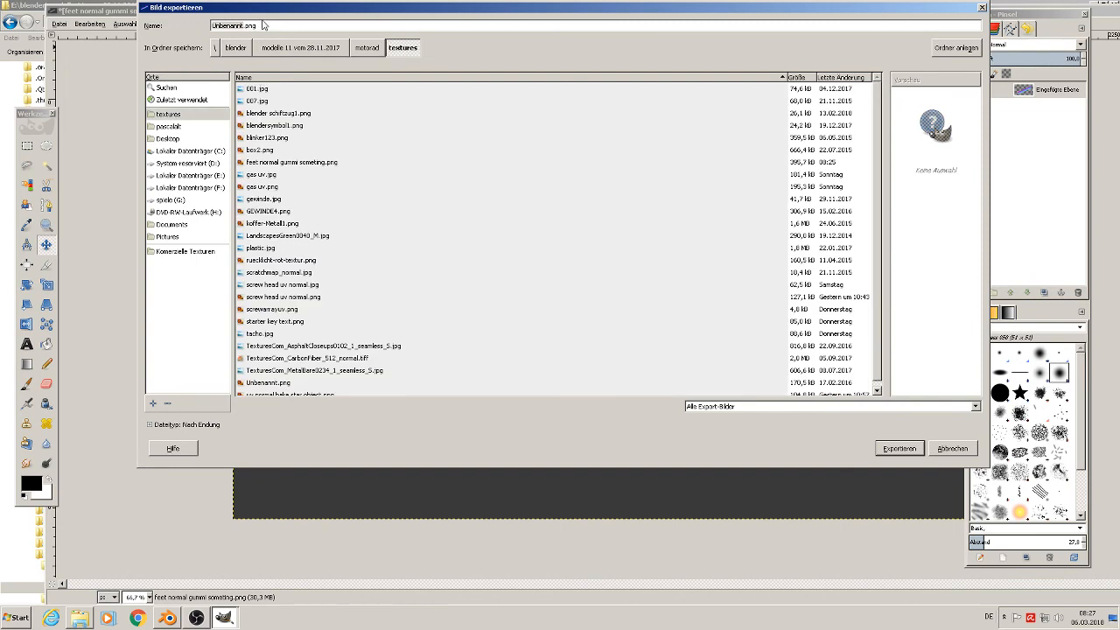
- Name the export file "STRIPES GUMMI .png" and export it with the preset PNG options
type("STRIPES FEET GUMMI SOM")
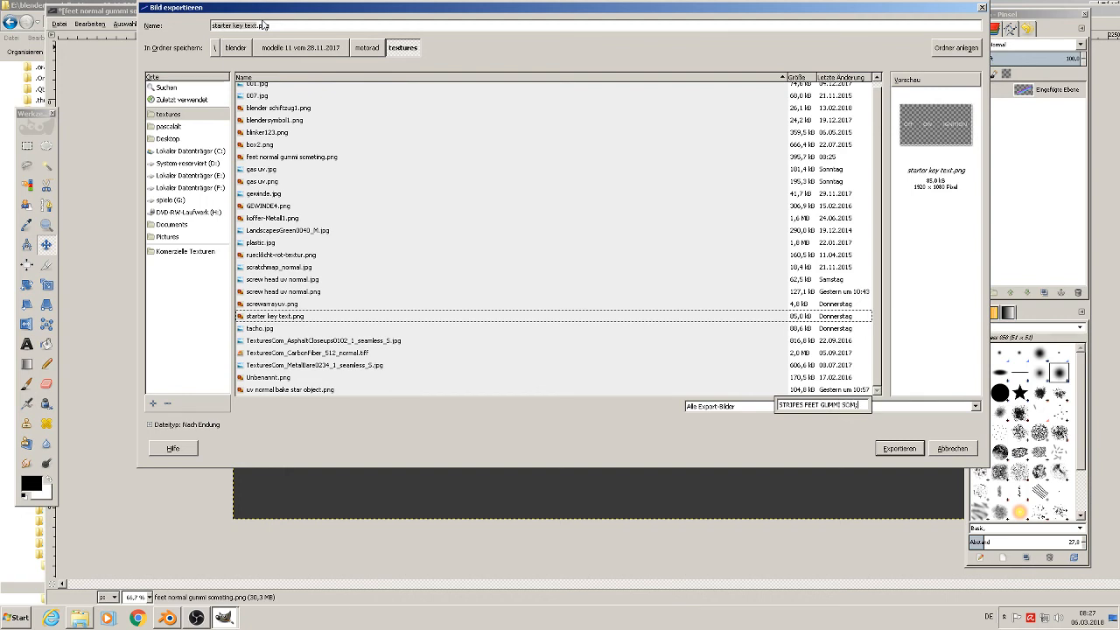
type("HING")
left_click_drag(258, 25, 144, 25)
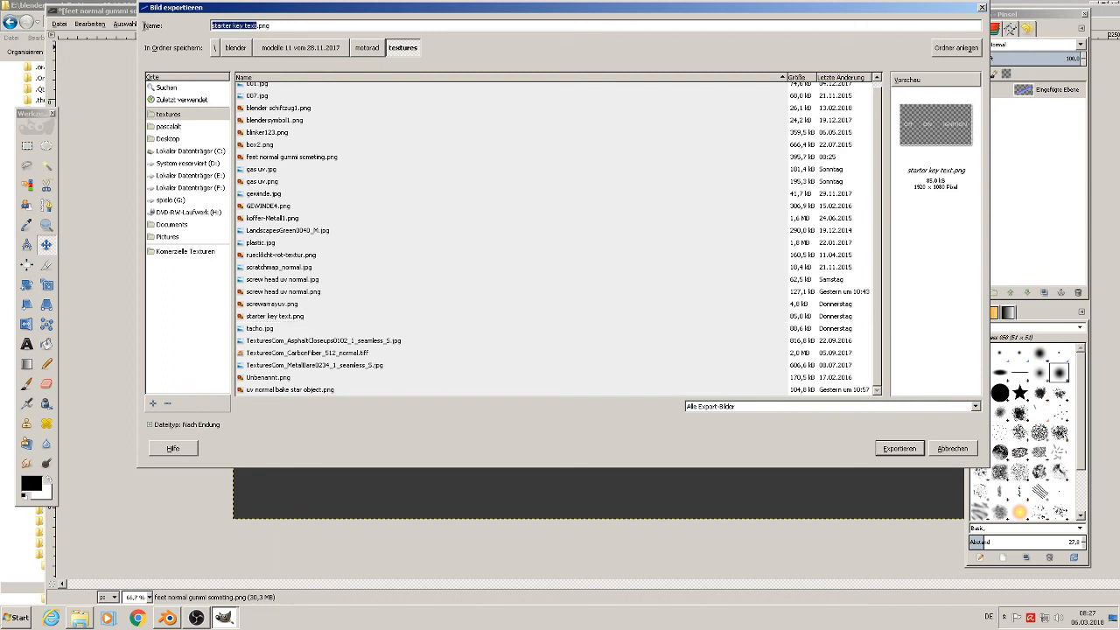
type("s")
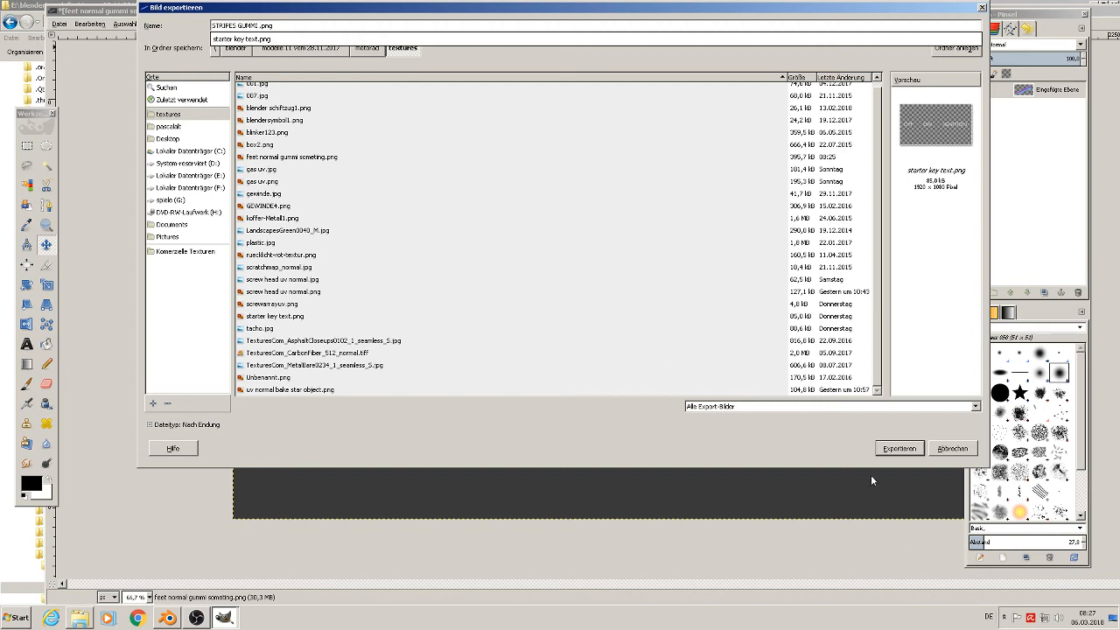
left_click(898, 451)
left_click(896, 449)
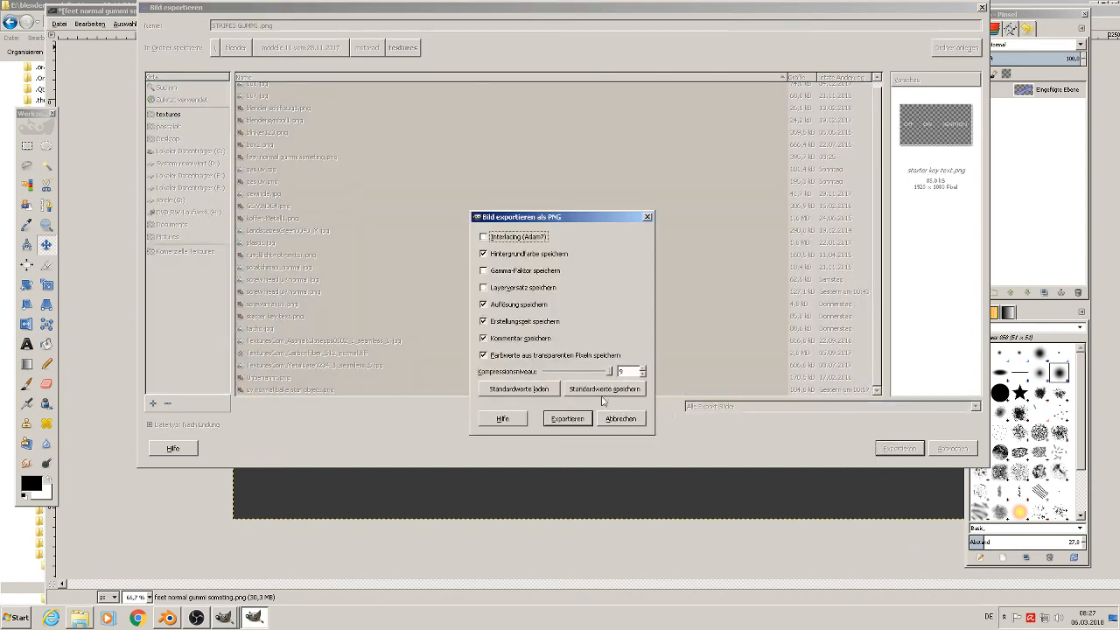
left_click(569, 420)
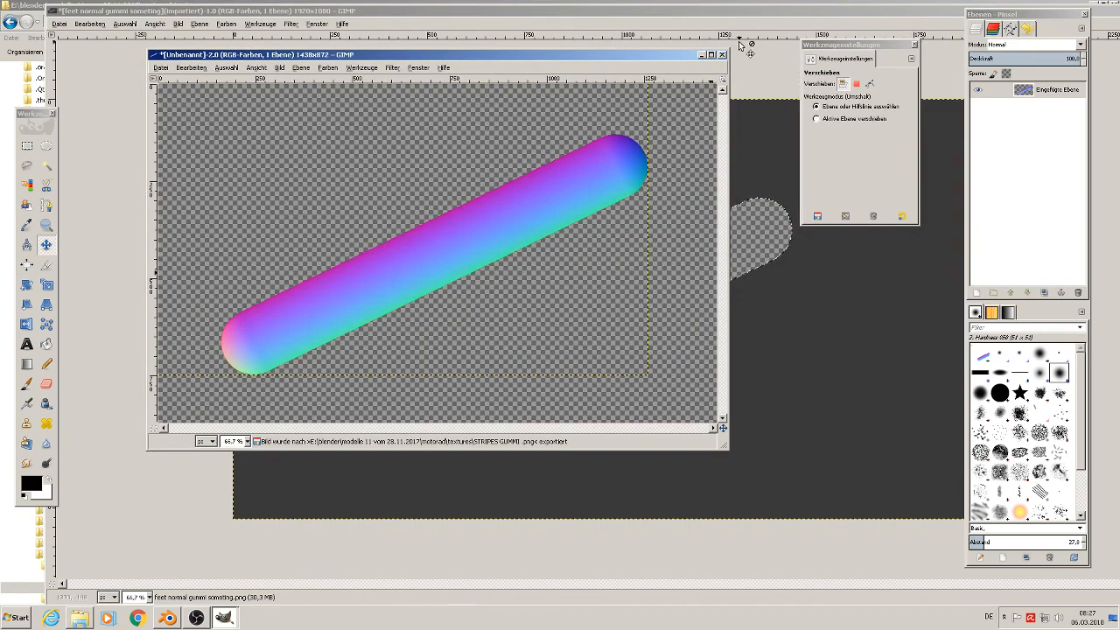
- Close the pasted image and "feet normal gummi someting", discarding the changes to both, and quit GIMP
left_click(721, 54)
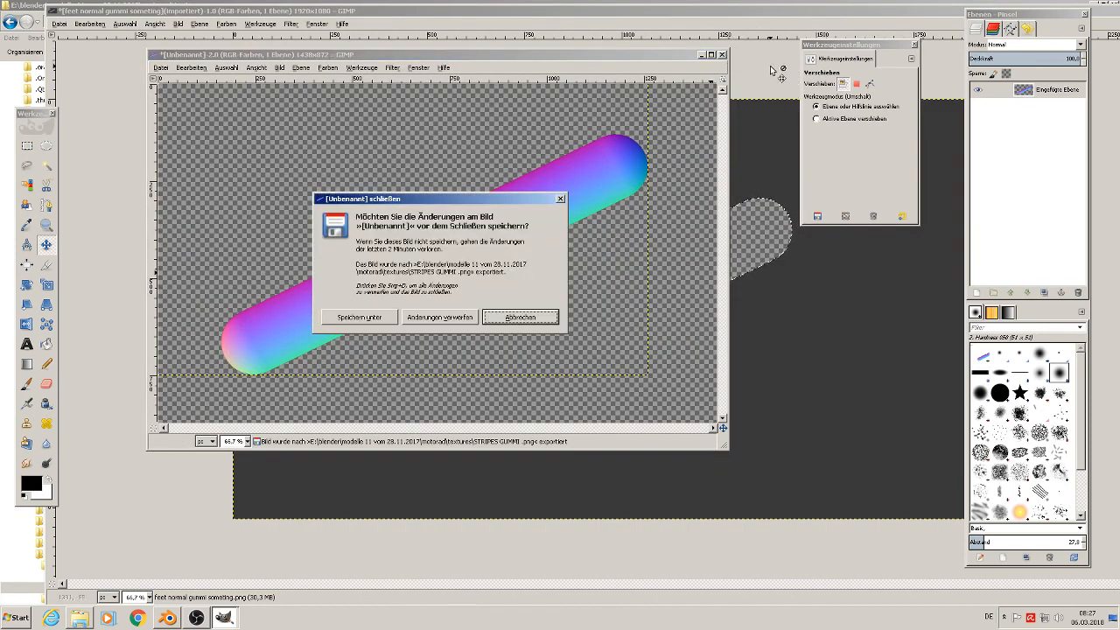
left_click(440, 317)
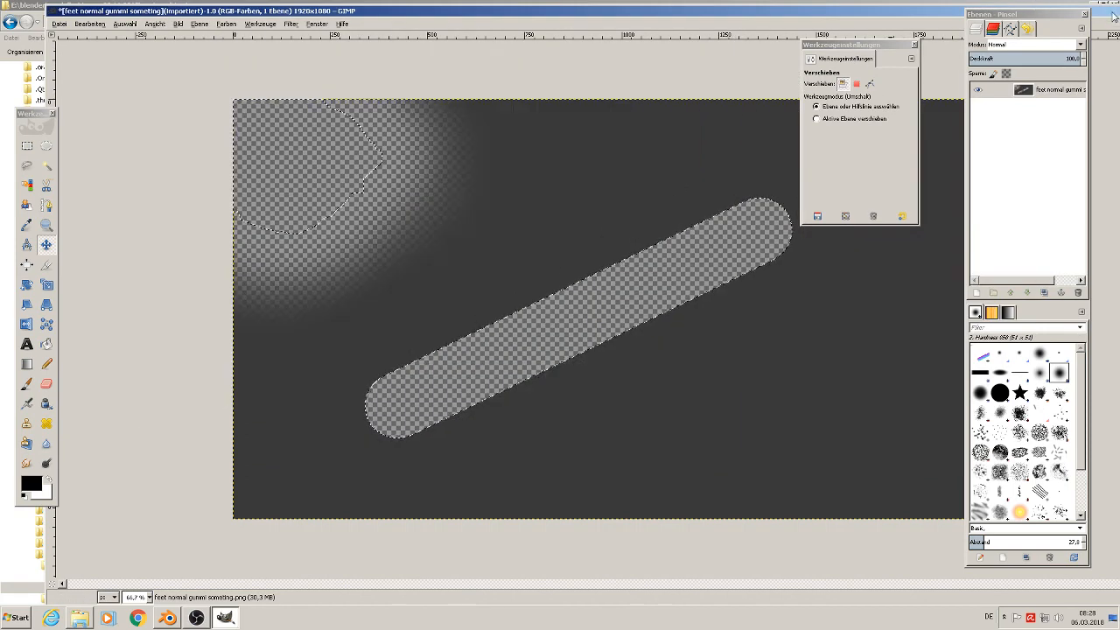
left_click_drag(1114, 9, 945, 22)
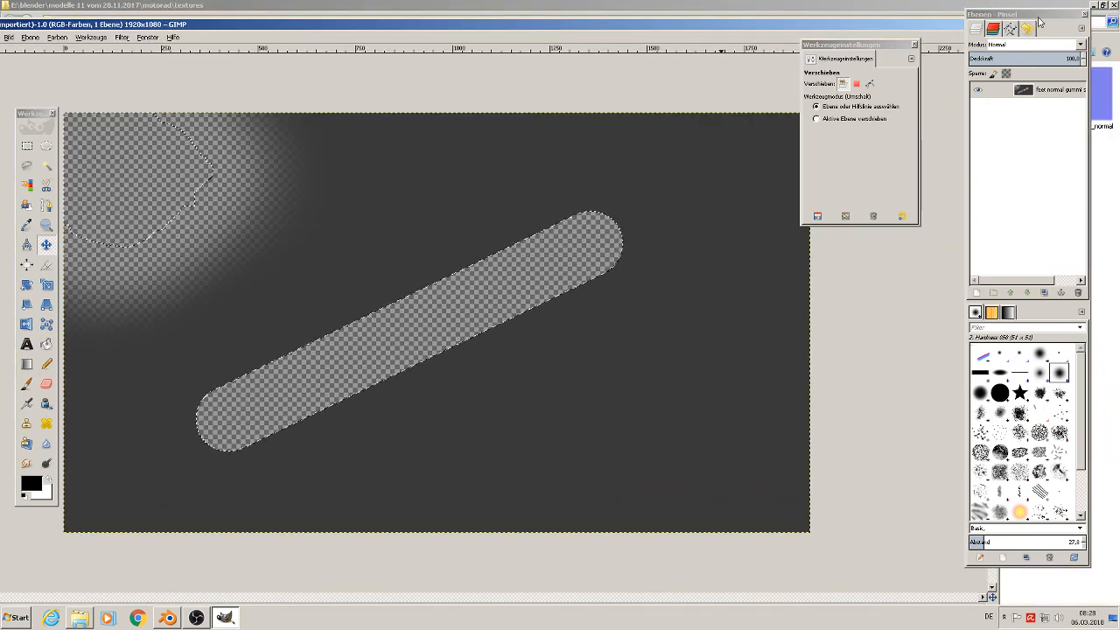
left_click_drag(1040, 16, 985, 104)
left_click(991, 24)
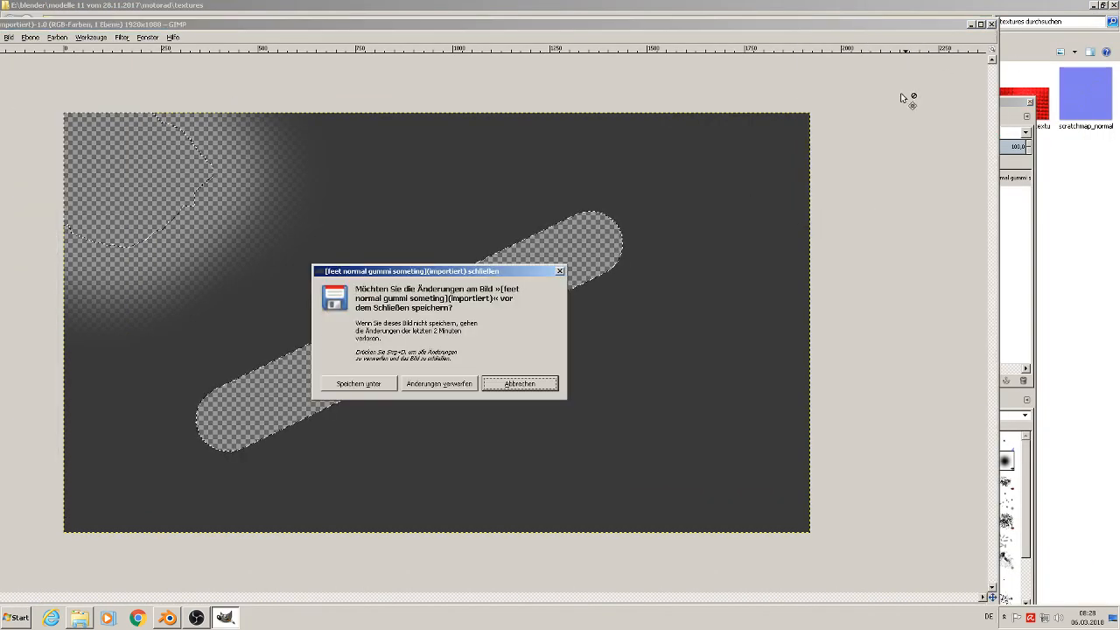
left_click(456, 386)
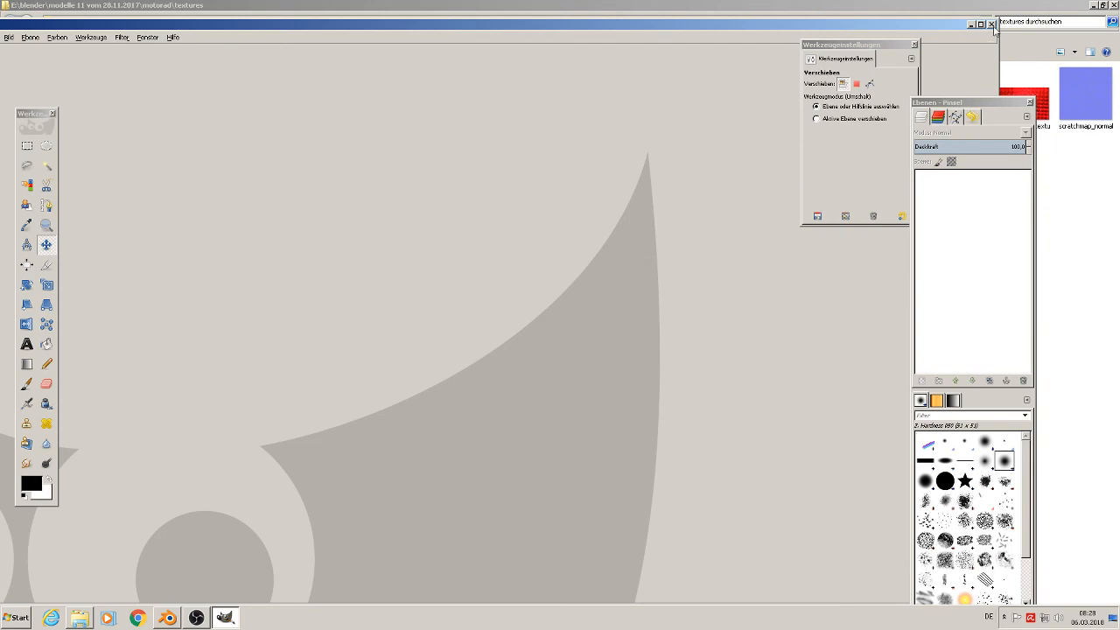
left_click(992, 25)
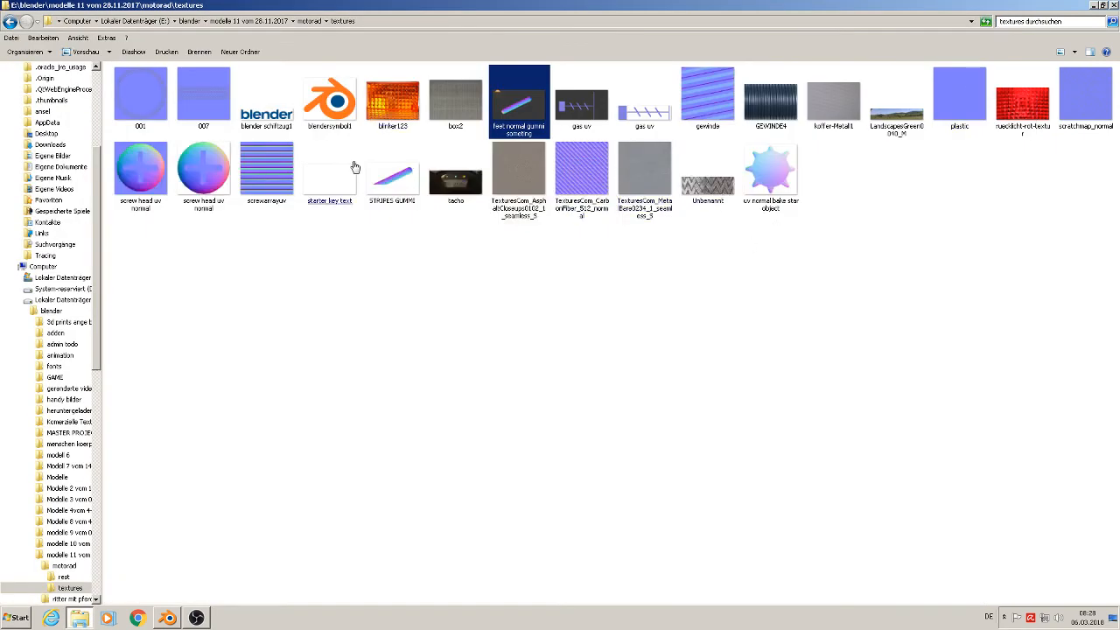
- View the exported "STRIPES GUMMI" image in the photo viewer and close it again
double_click(395, 186)
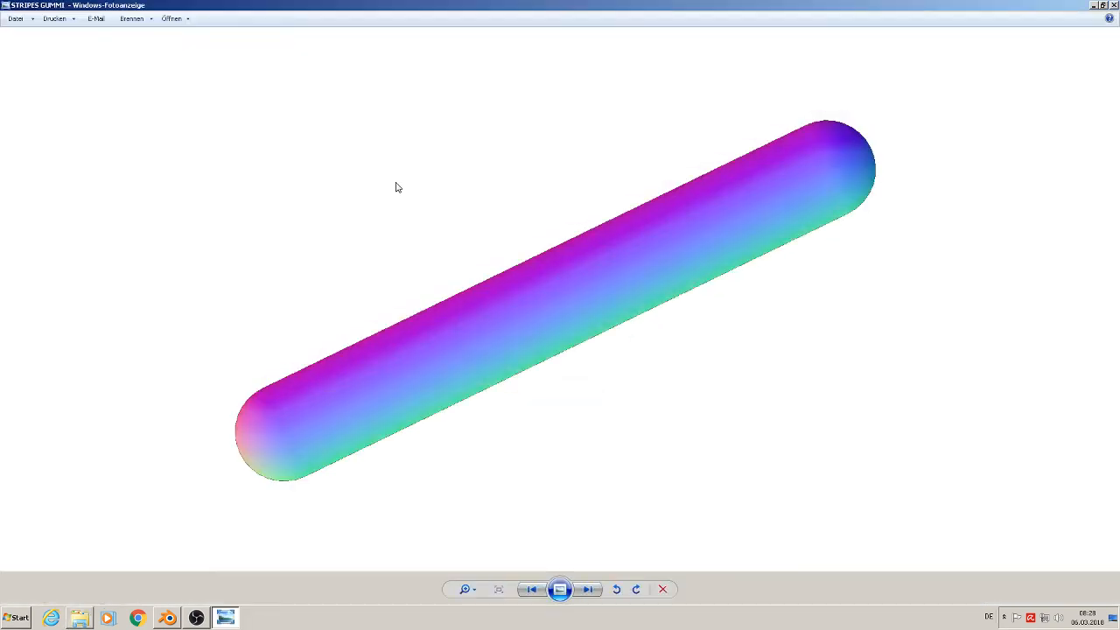
left_click(1114, 5)
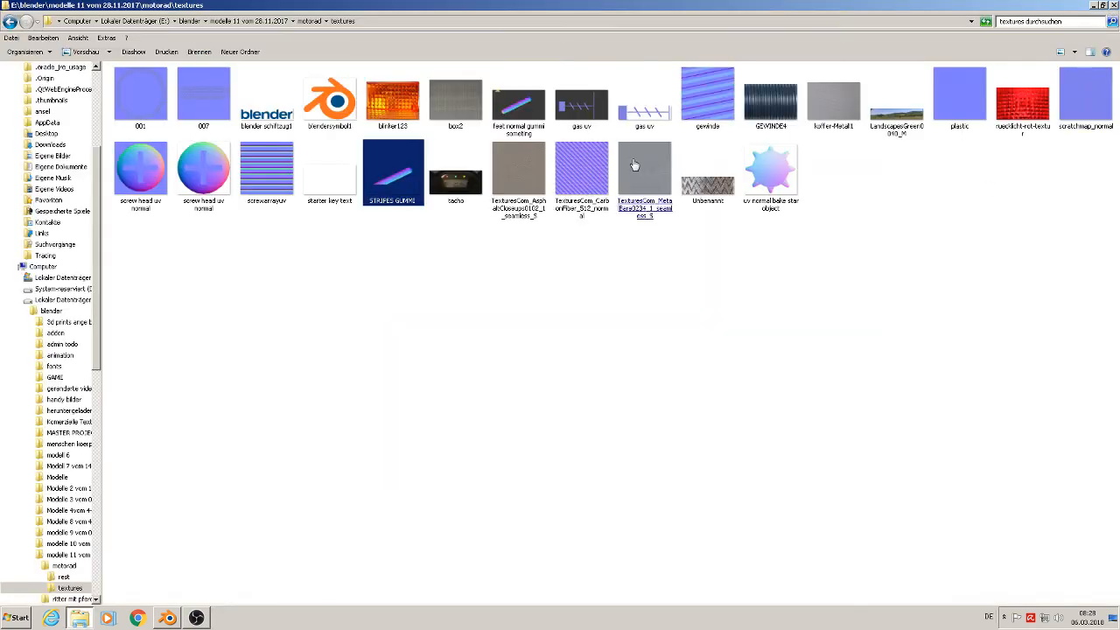
left_click(576, 154)
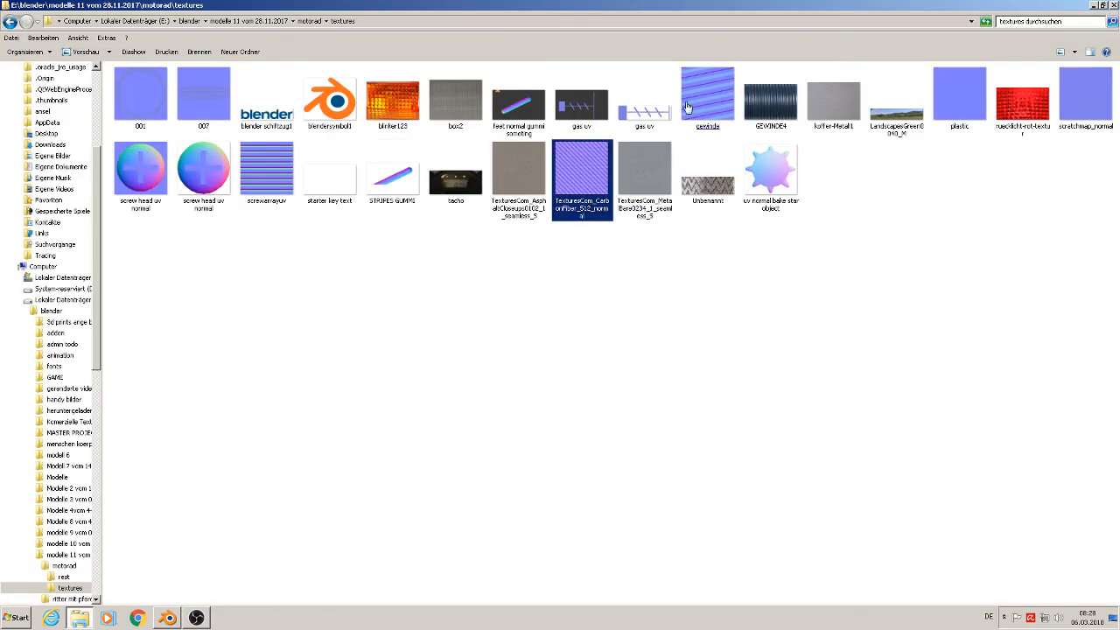
- Delete the original render "feet normal gummi someting" from the textures folder
right_click(508, 109)
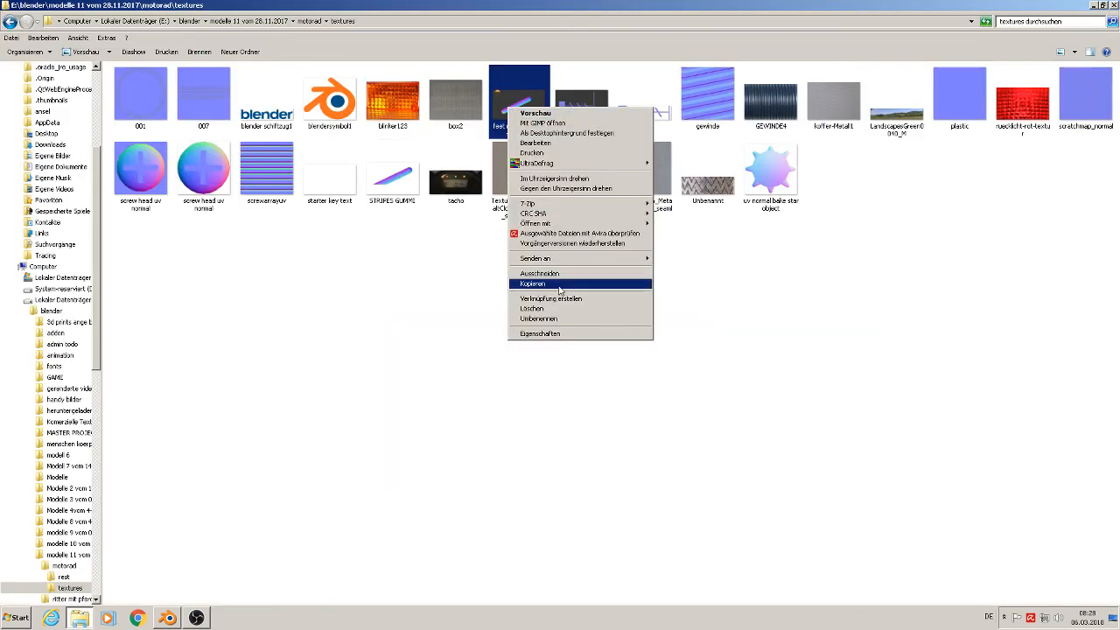
left_click(558, 310)
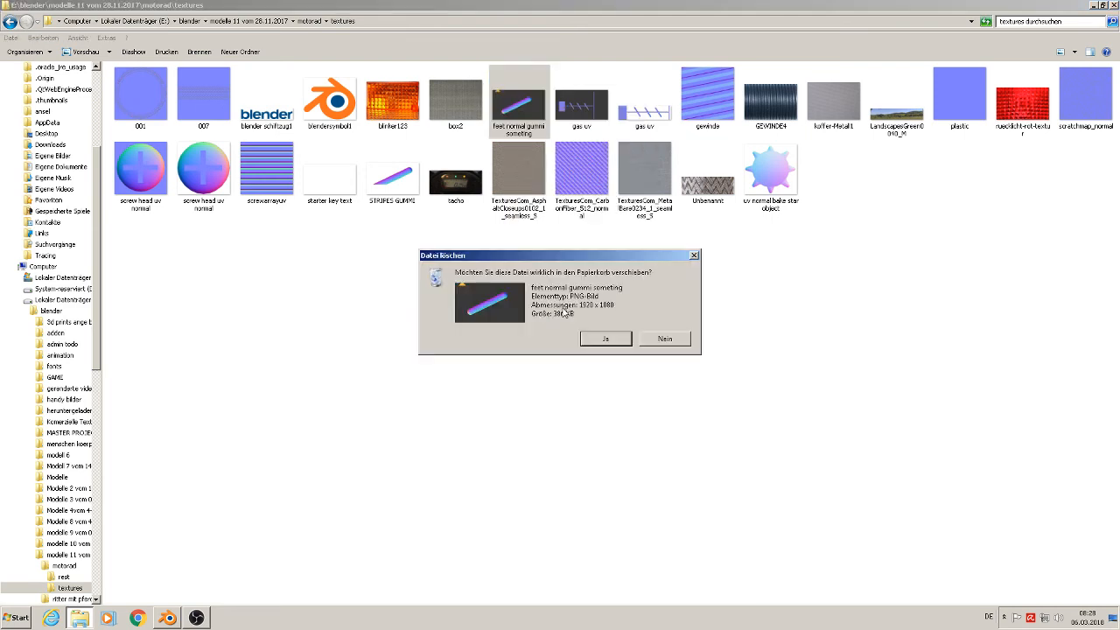
left_click(606, 339)
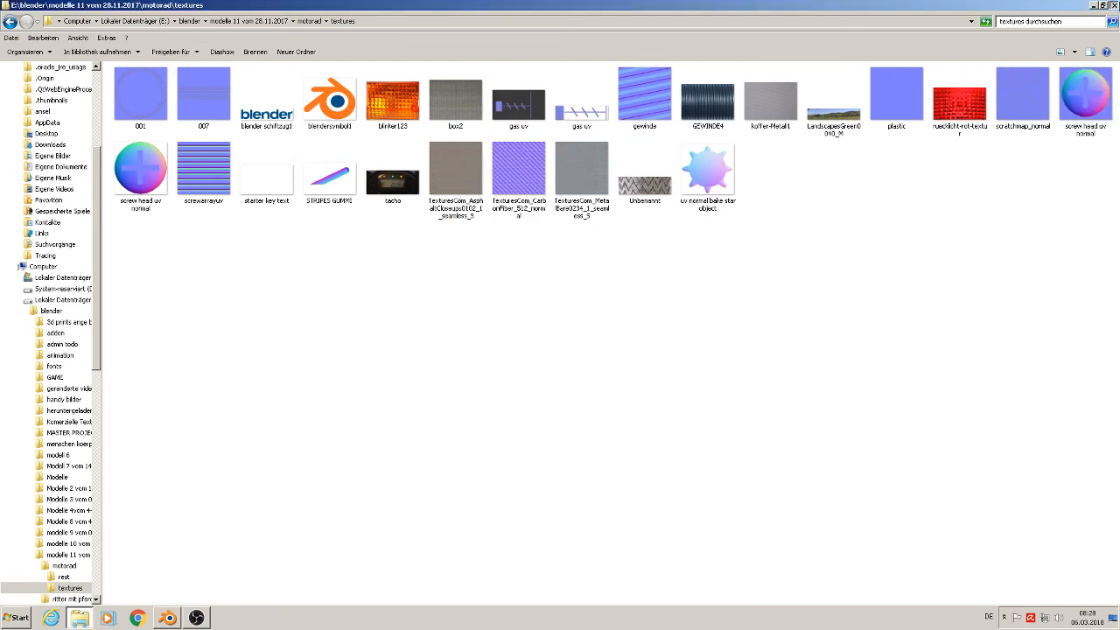
- Close the textures folder and switch back to the motorcycle scene in Blender
left_click(1113, 5)
left_click(166, 618)
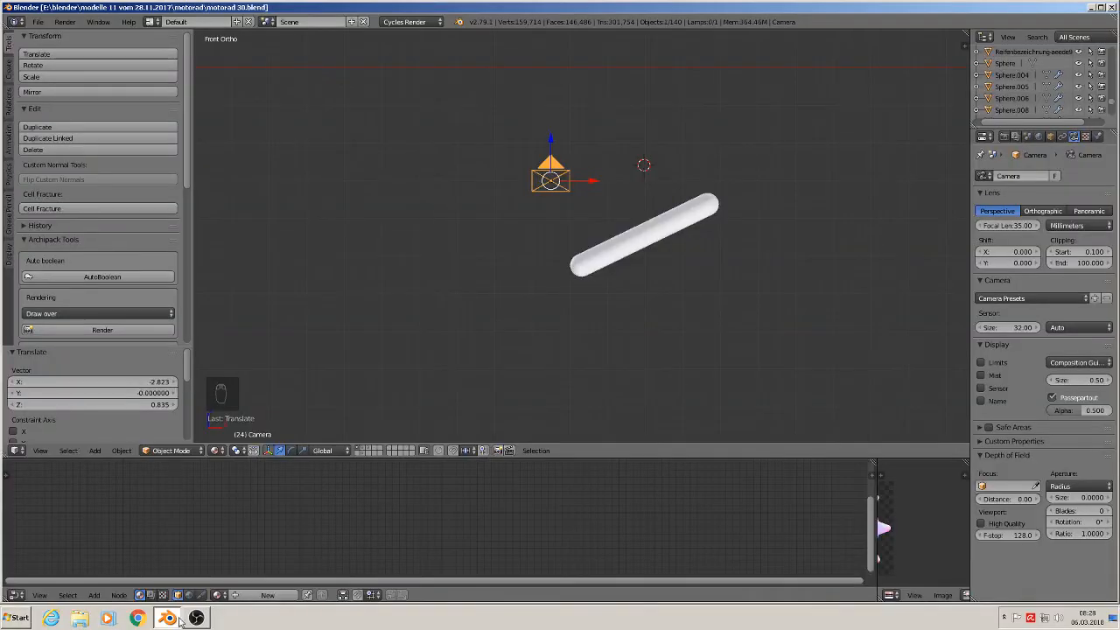
scroll(692, 227, "down", 5)
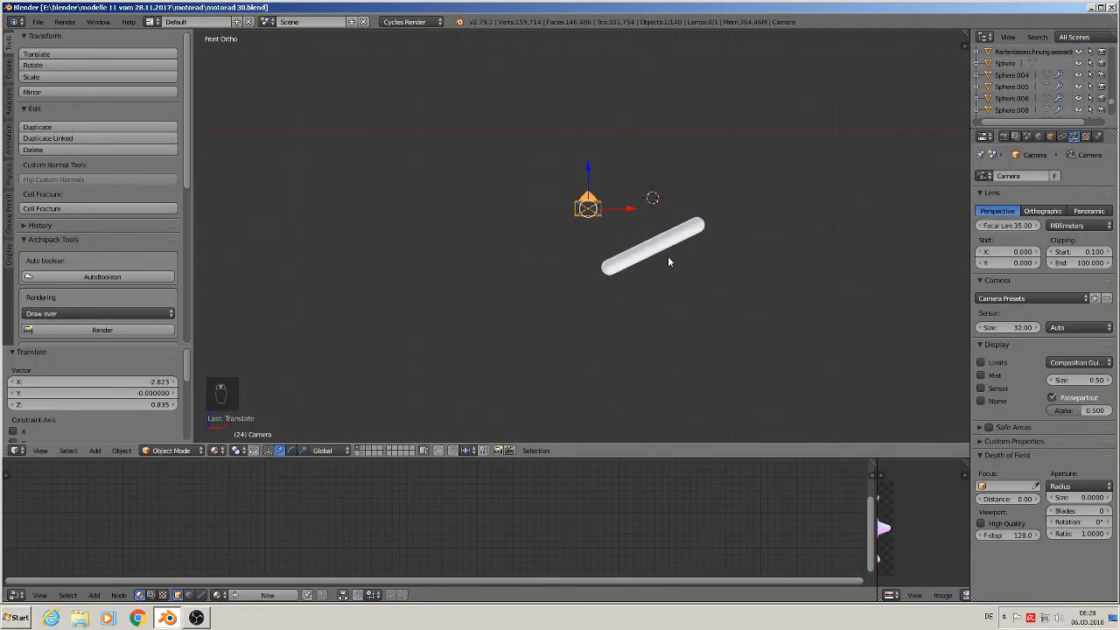
- Move the rounded half-shell part to the second layer
right_click(665, 260)
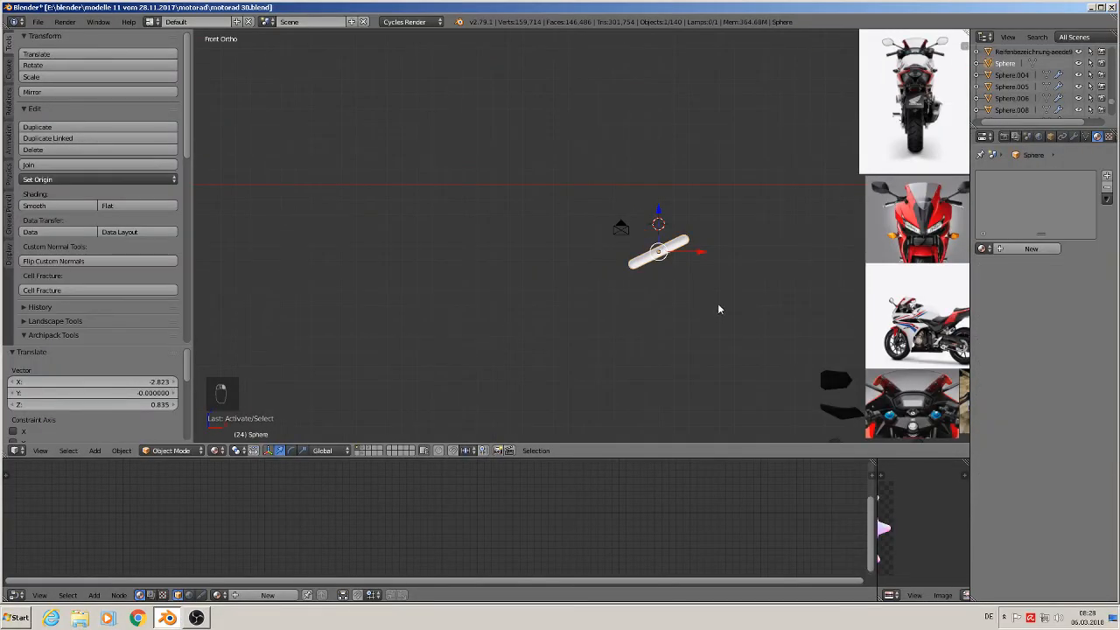
key("m")
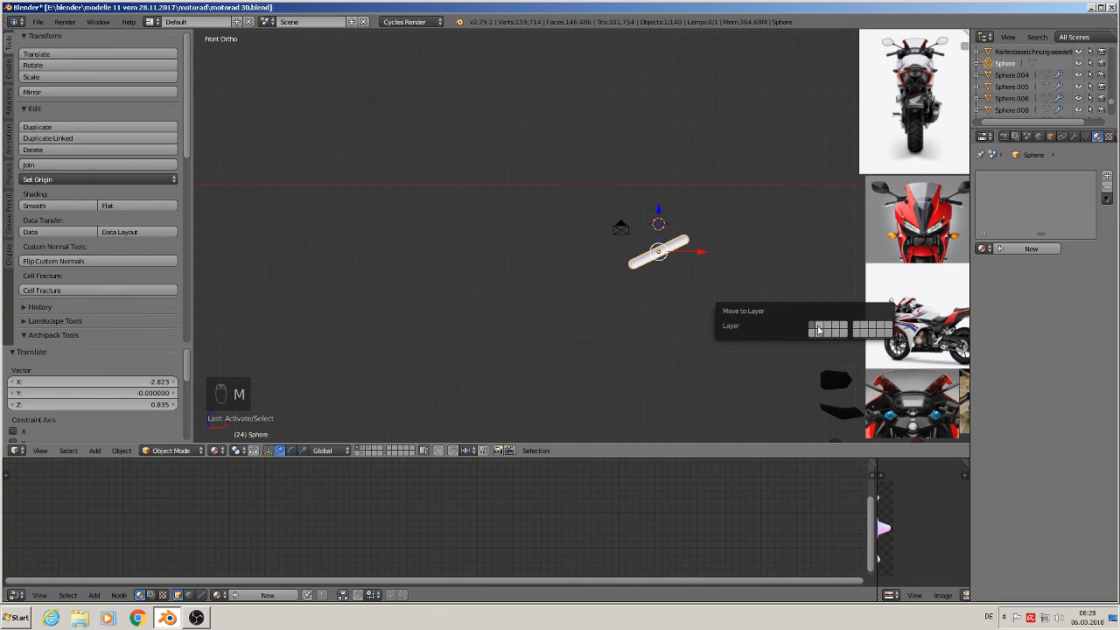
left_click(817, 327)
- Select the forked bracket among the motorcycle parts and enlarge the Node Editor area showing its "black gummi with normal" material
middle_click_drag(827, 200, 307, 68, "shift")
scroll(594, 312, "up", 5)
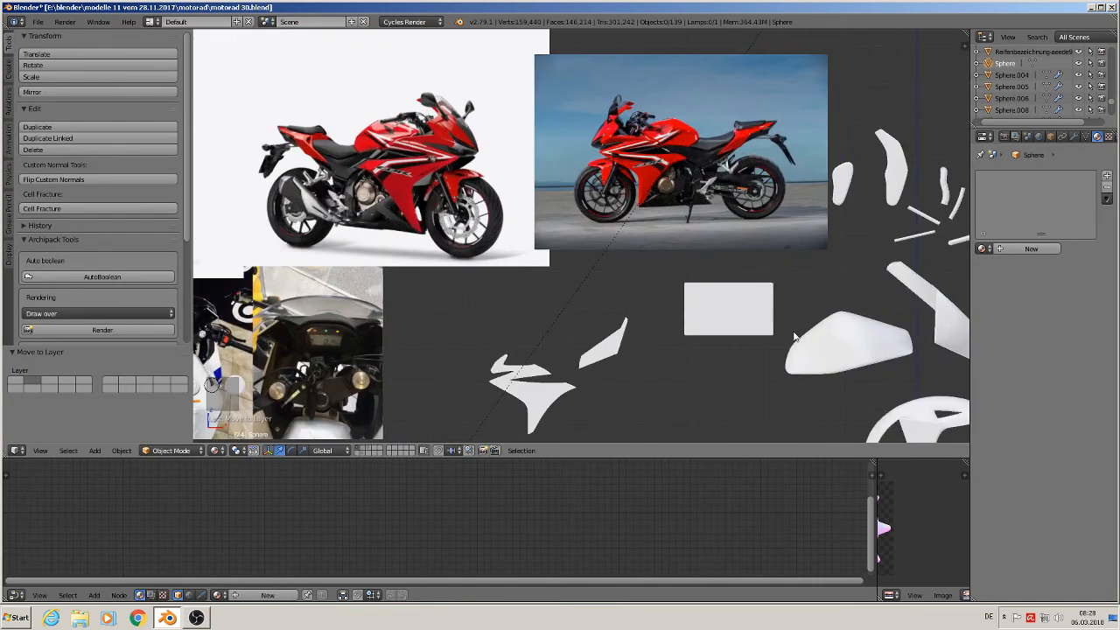
middle_click_drag(883, 300, 745, 56, "shift")
middle_click_drag(448, 229, 889, 172, "shift")
scroll(659, 219, "up", 1)
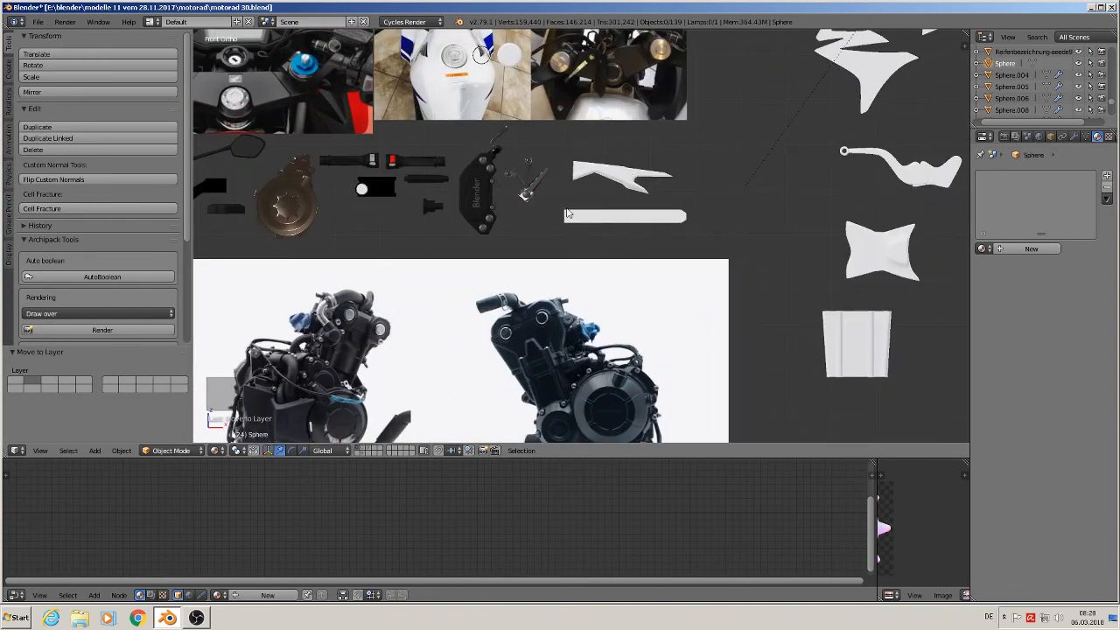
scroll(546, 196, "up", 6)
right_click(533, 167)
middle_click_drag(533, 167, 838, 175)
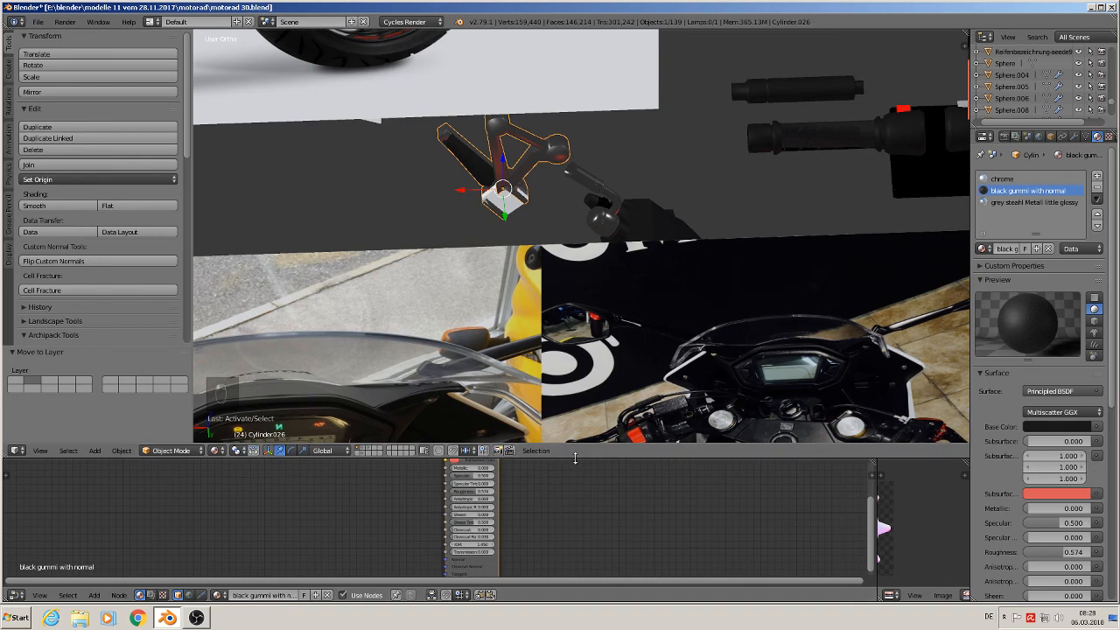
left_click_drag(575, 457, 575, 229)
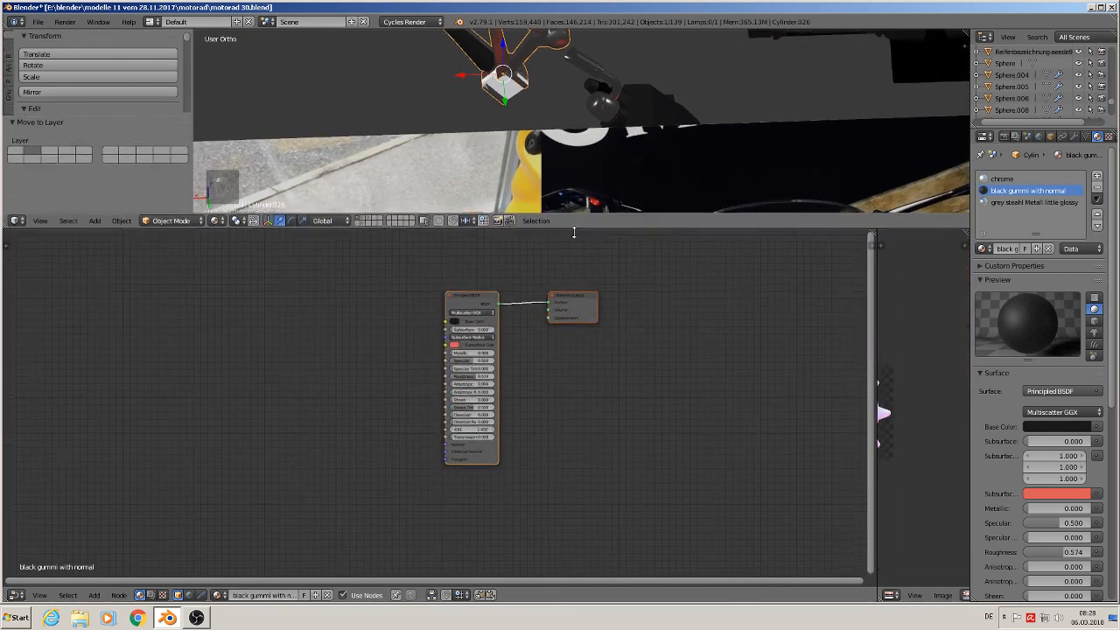
left_click(15, 595)
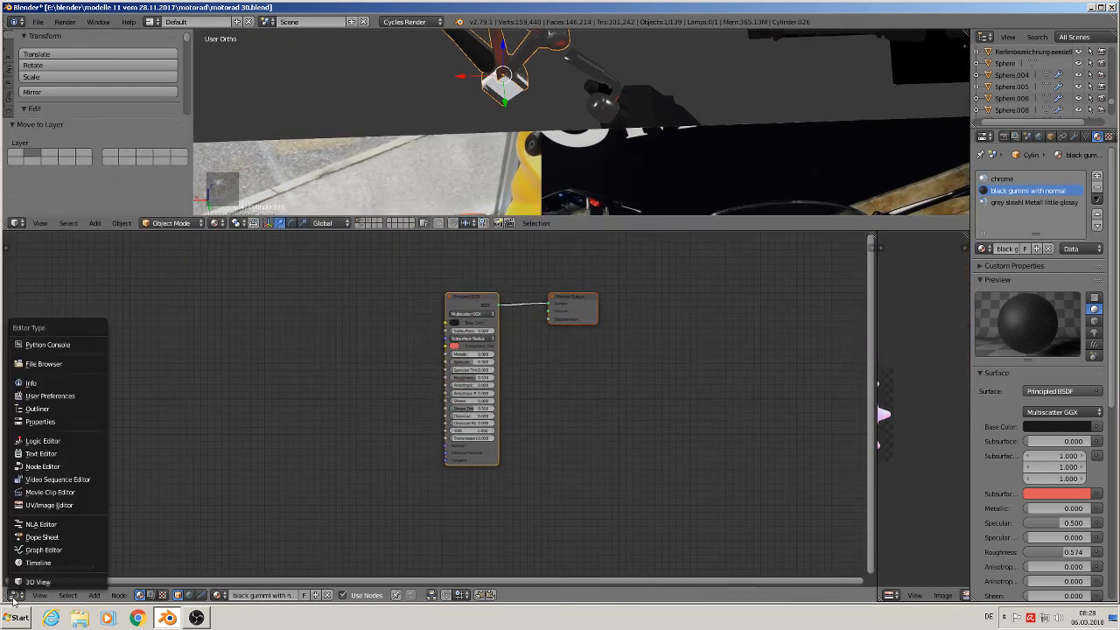
left_click(39, 466)
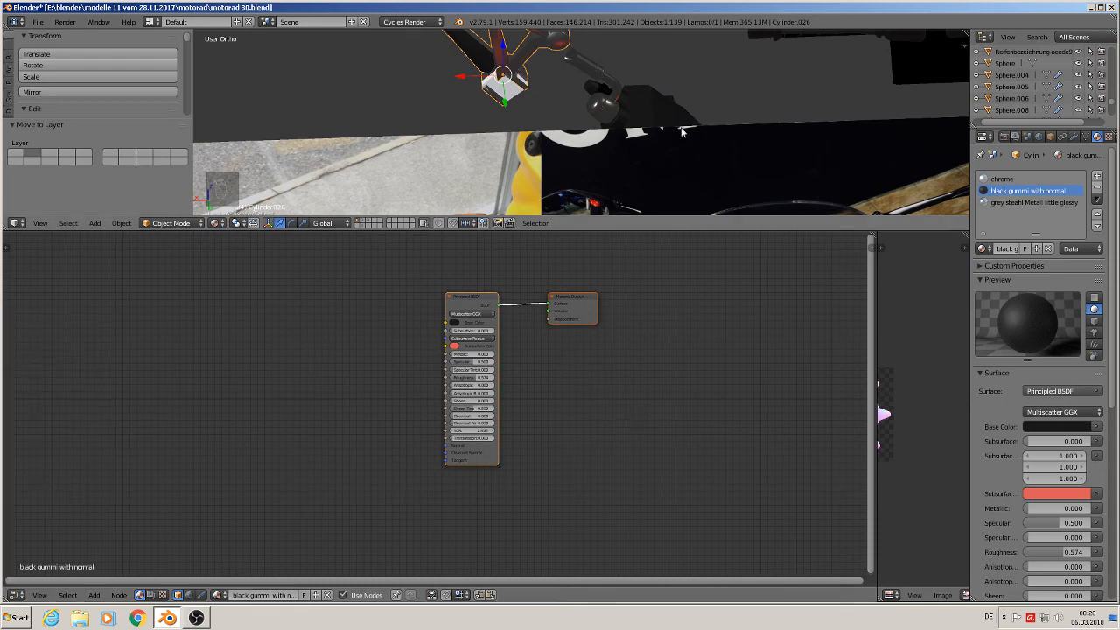
middle_click_drag(493, 473, 678, 536)
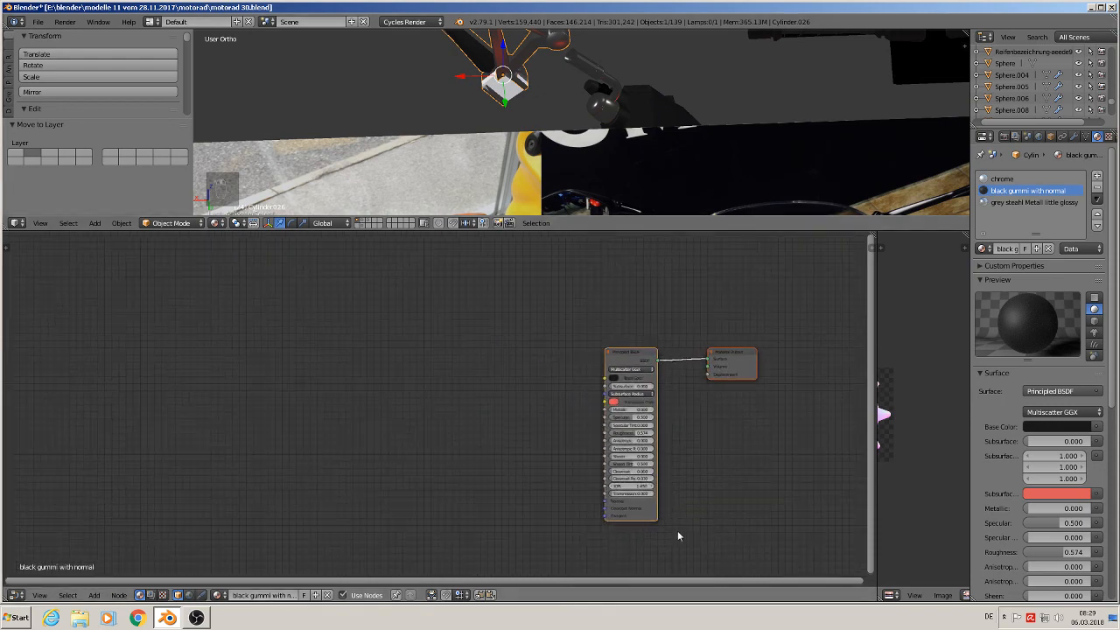
- Add a Texture Coordinate node and a Mapping node to the "black gummi with normal" material, side by side before the Principled BSDF
left_click(95, 596)
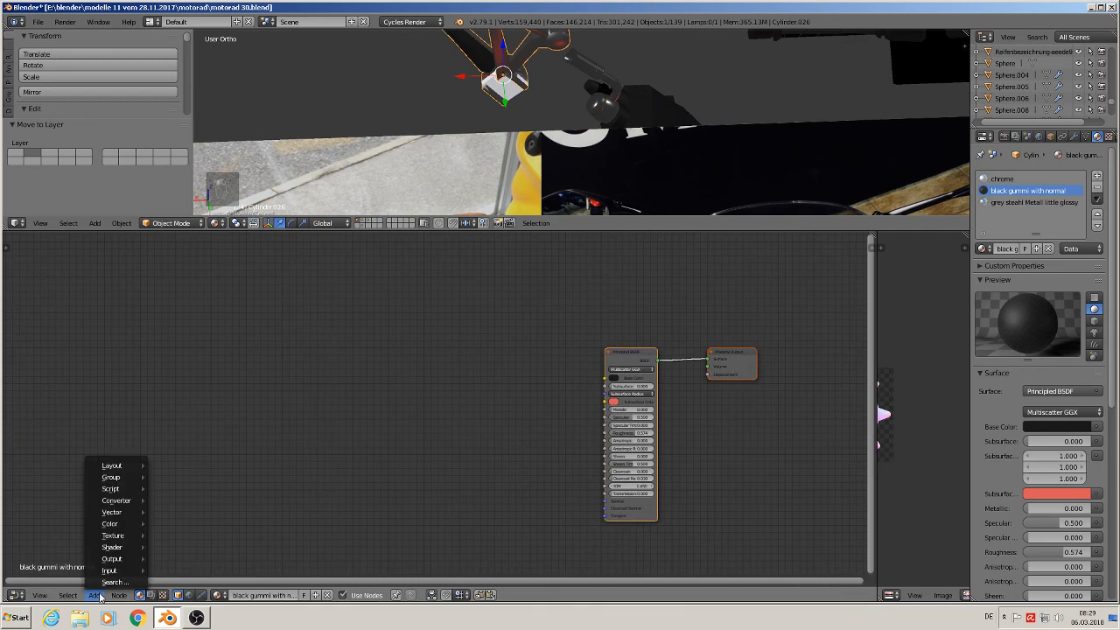
mouse_move(123, 570)
left_click(193, 531)
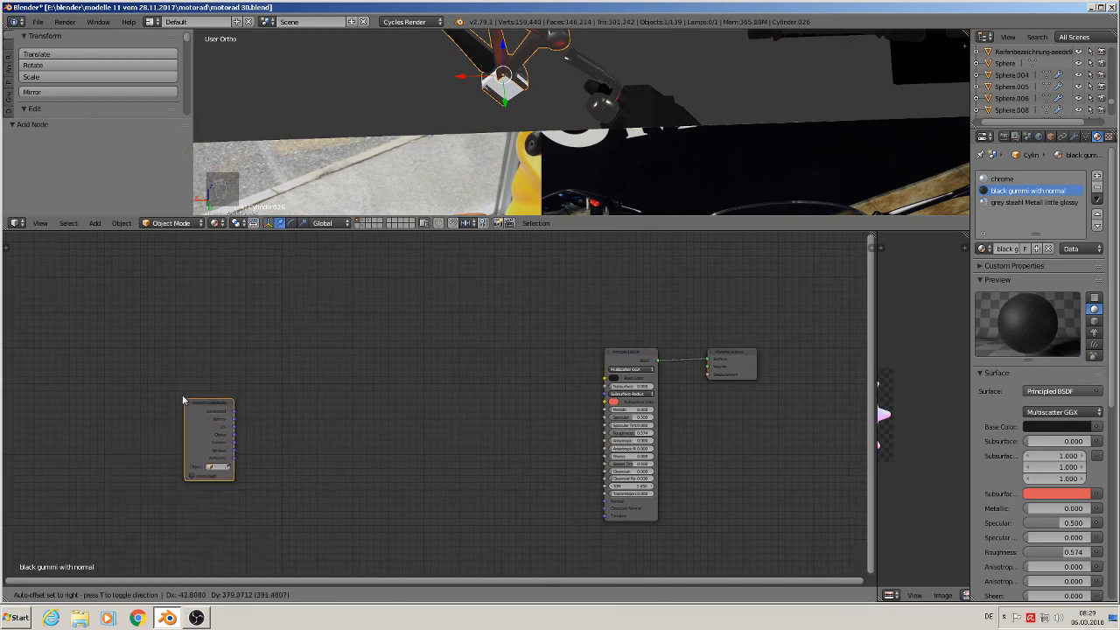
left_click(183, 395)
left_click(94, 596)
mouse_move(138, 512)
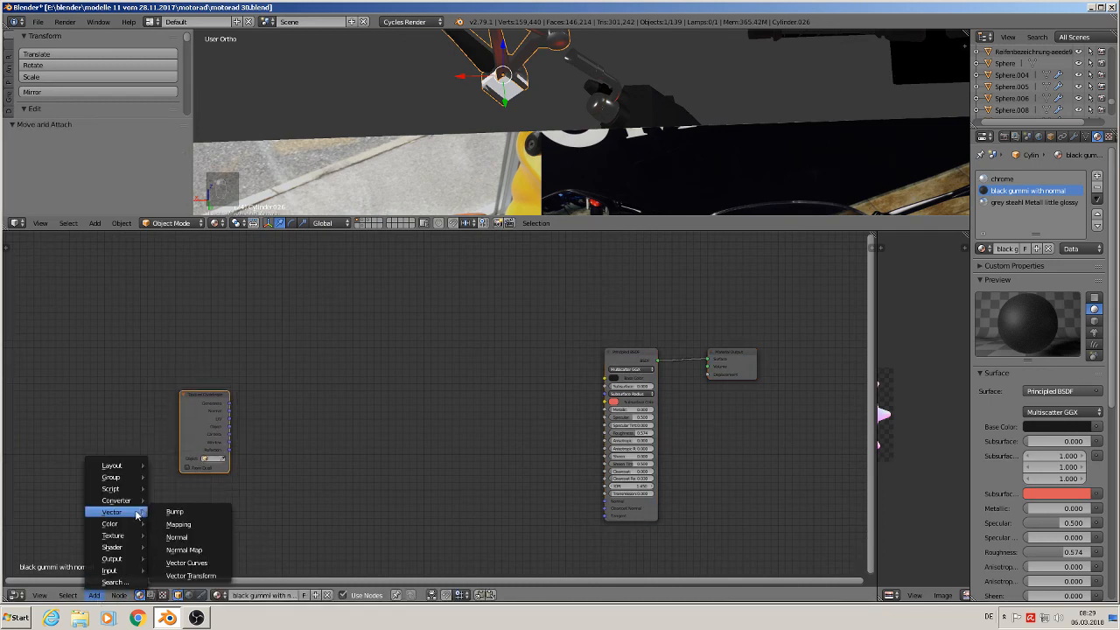
left_click(202, 528)
left_click(260, 389)
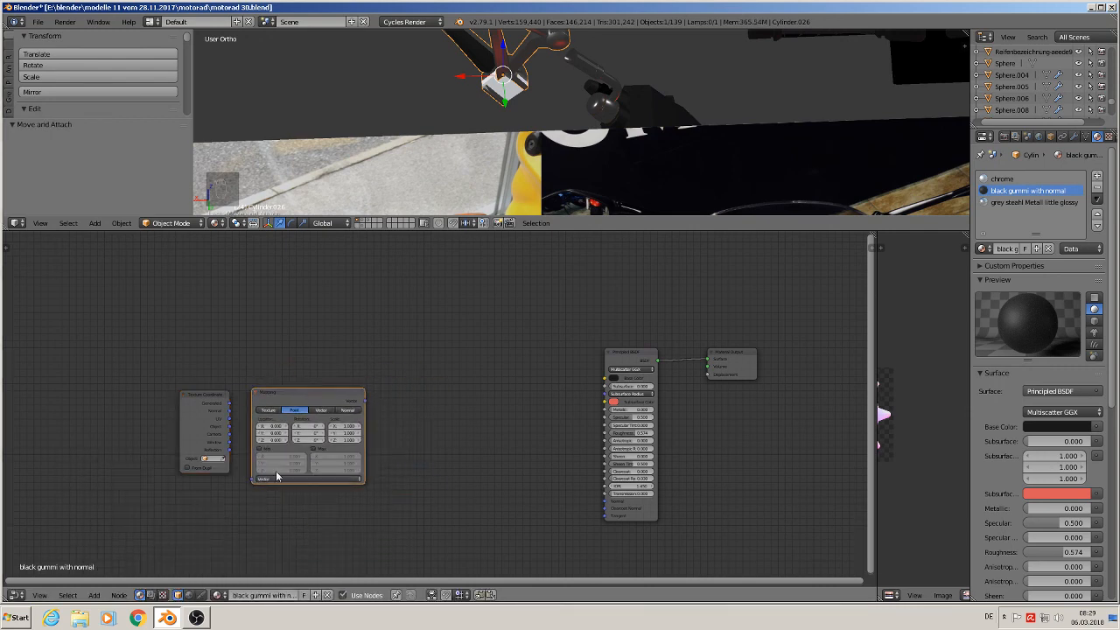
- Add an Image Texture node and a Normal Map node between the Mapping node and the Principled BSDF
left_click(95, 596)
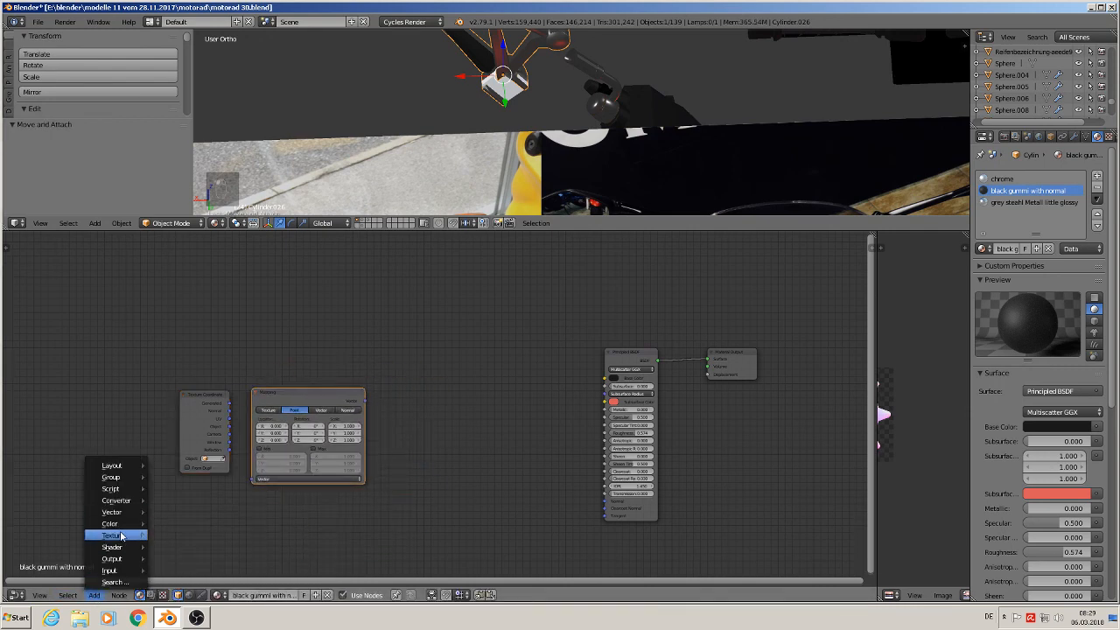
mouse_move(123, 537)
left_click(183, 446)
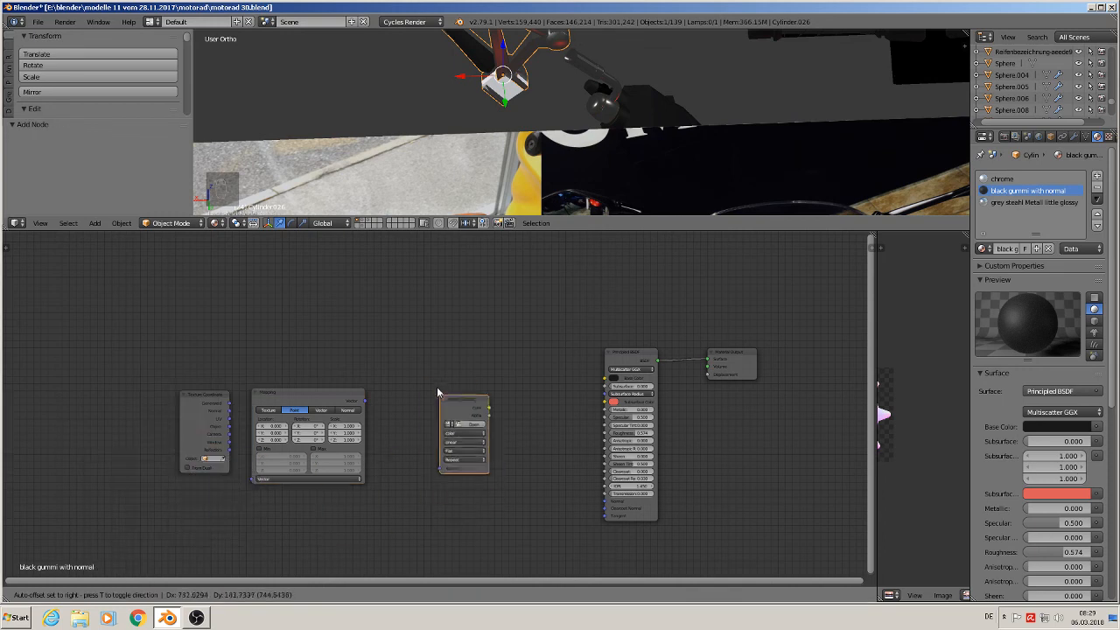
left_click(398, 389)
left_click(94, 594)
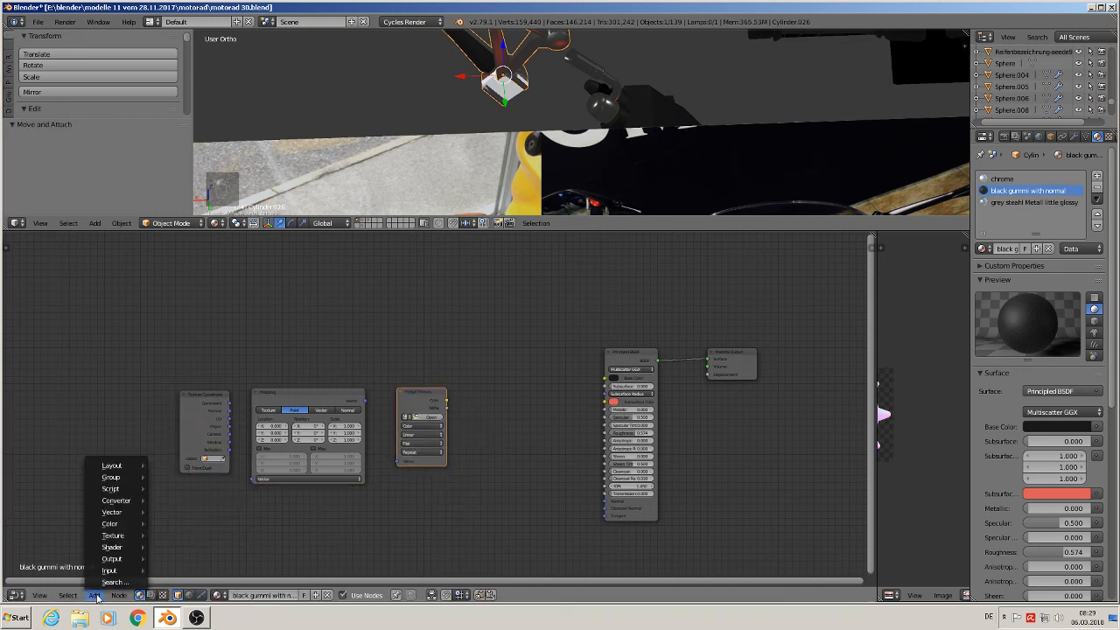
mouse_move(126, 551)
mouse_move(115, 512)
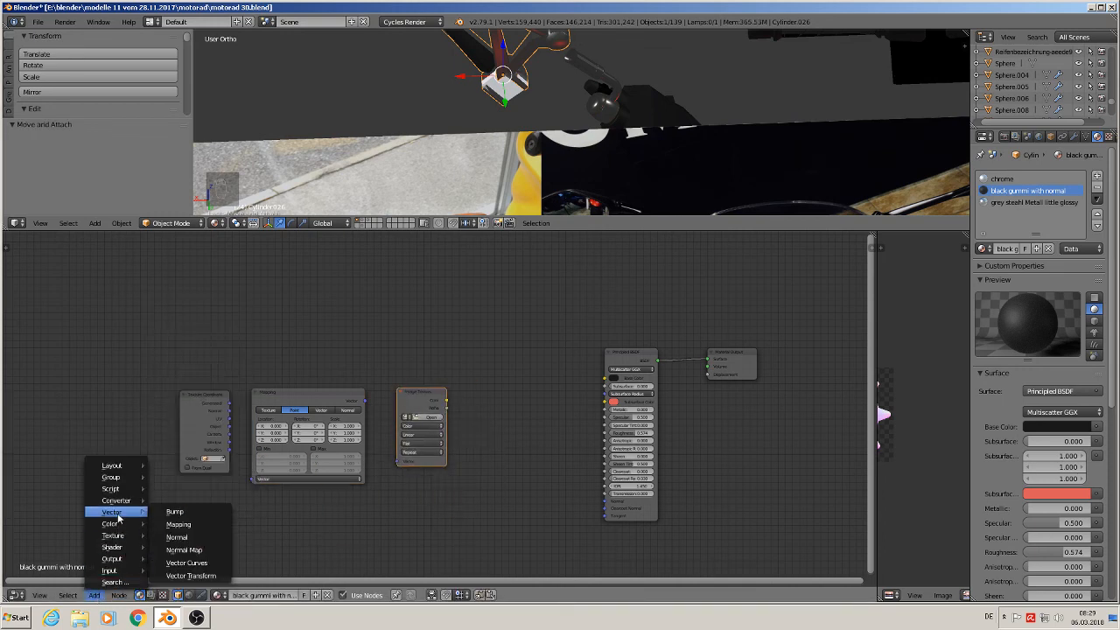
left_click(197, 552)
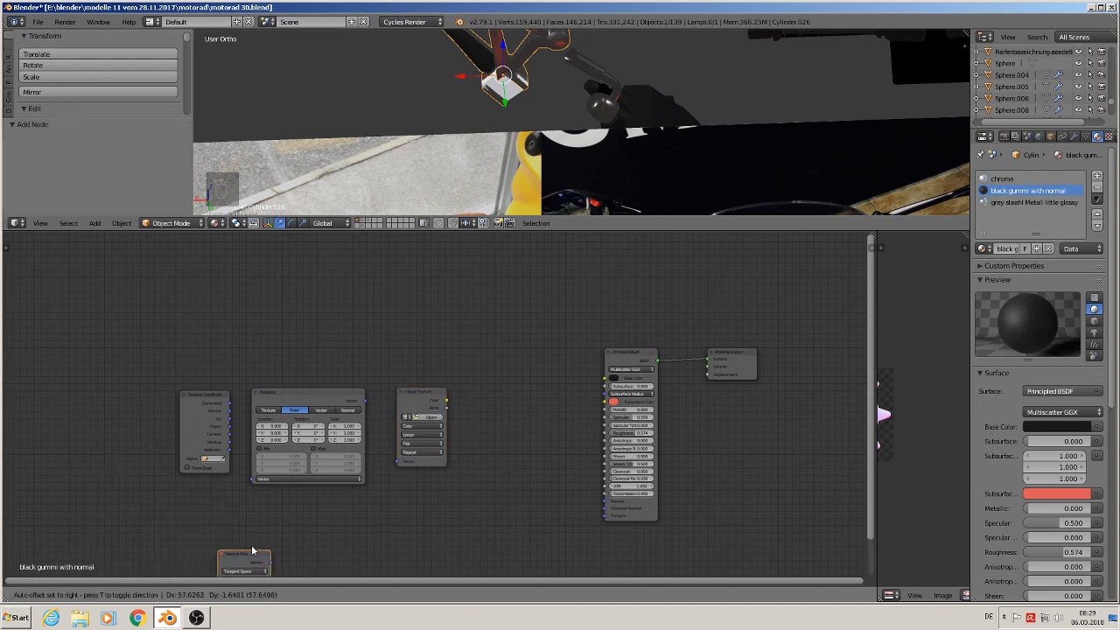
left_click(505, 413)
- Link the UV coordinates through the Mapping node to the Image Texture's Vector input, with the mapping type set to Texture
scroll(459, 385, "up", 6)
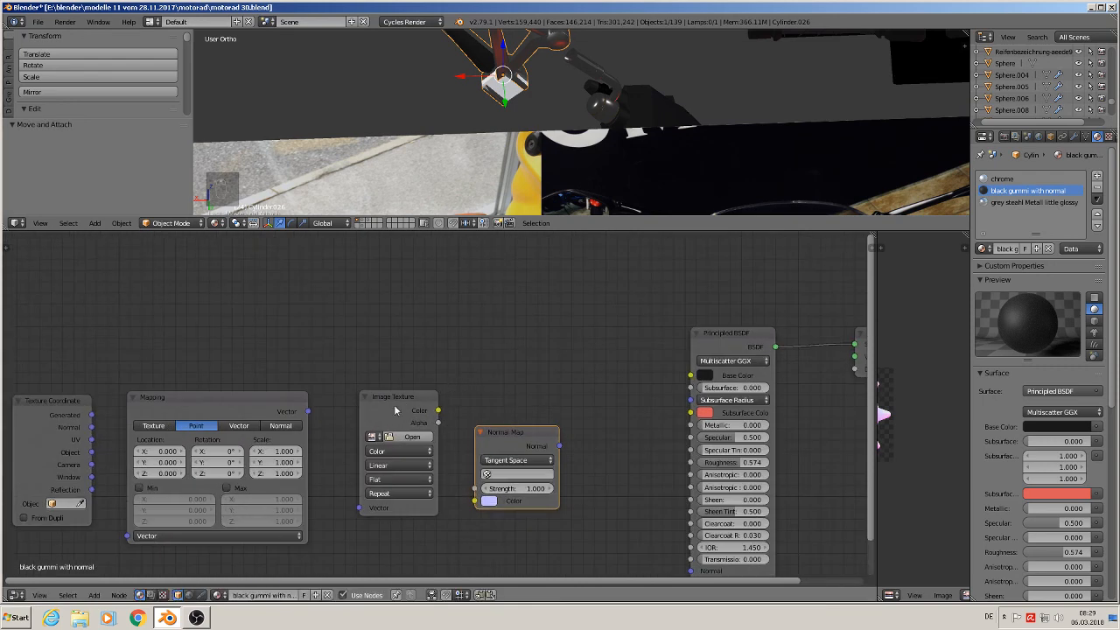
middle_click_drag(185, 451, 411, 373)
scroll(411, 373, "up", 2)
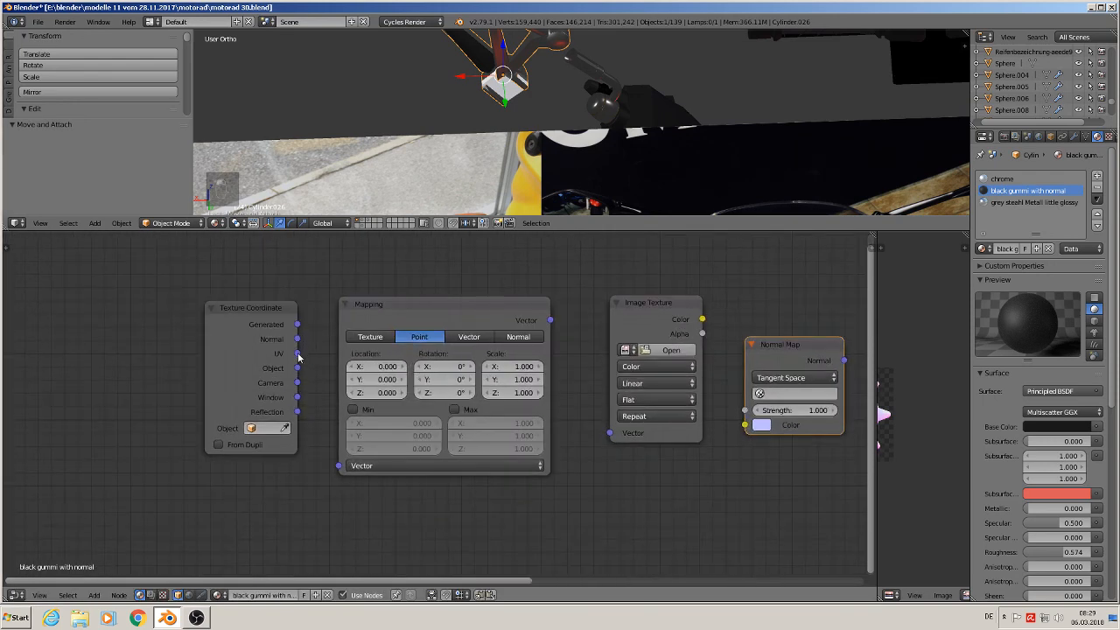
left_click_drag(297, 355, 339, 465)
left_click(370, 337)
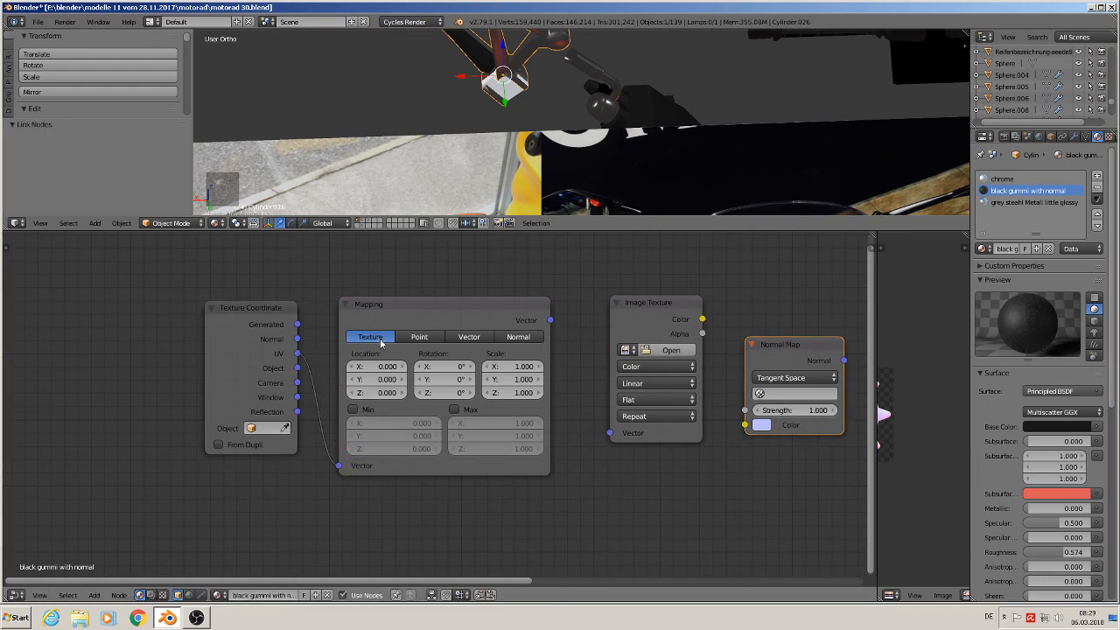
left_click_drag(550, 321, 610, 432)
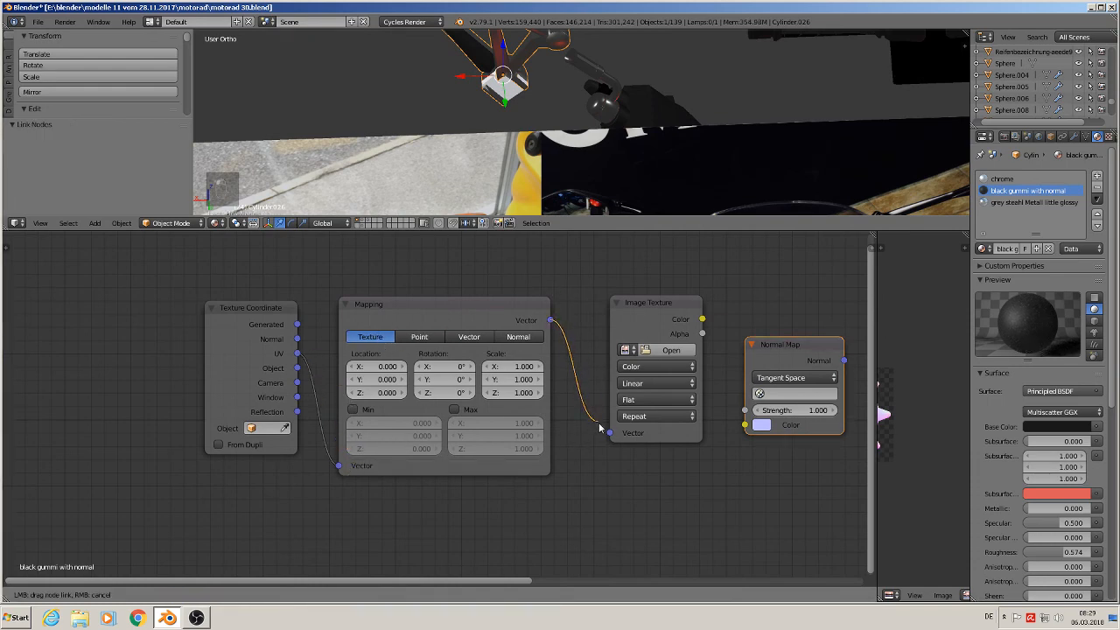
- Load "STRIPES GUMMI .png" from the textures folder into the Image Texture node
middle_click_drag(738, 475, 424, 484)
left_click(350, 360)
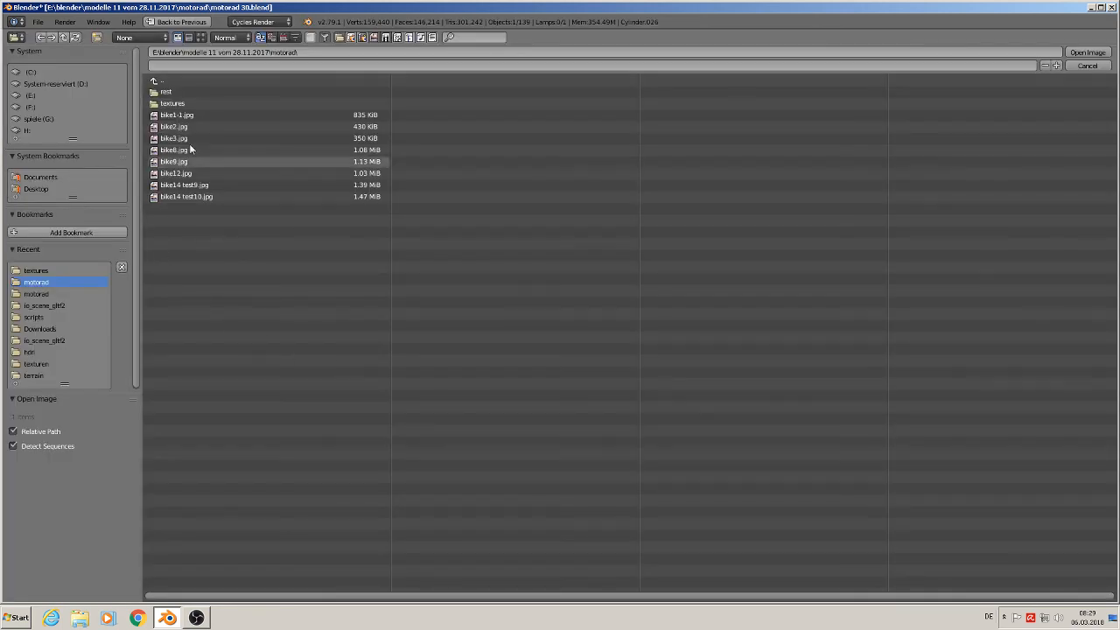
left_click(195, 104)
left_click(200, 37)
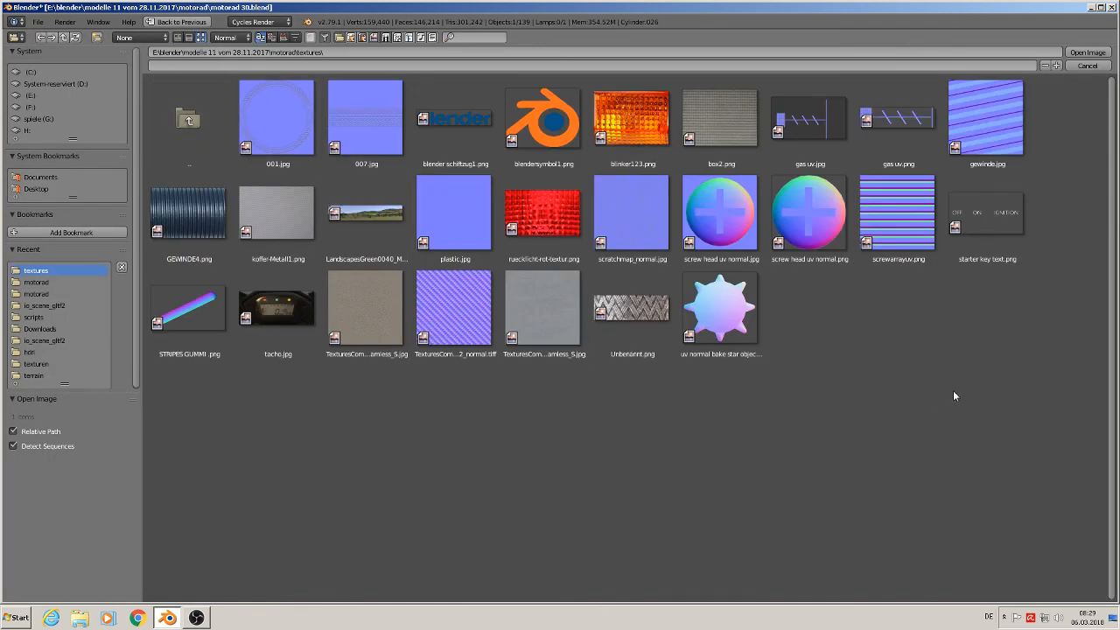
double_click(198, 313)
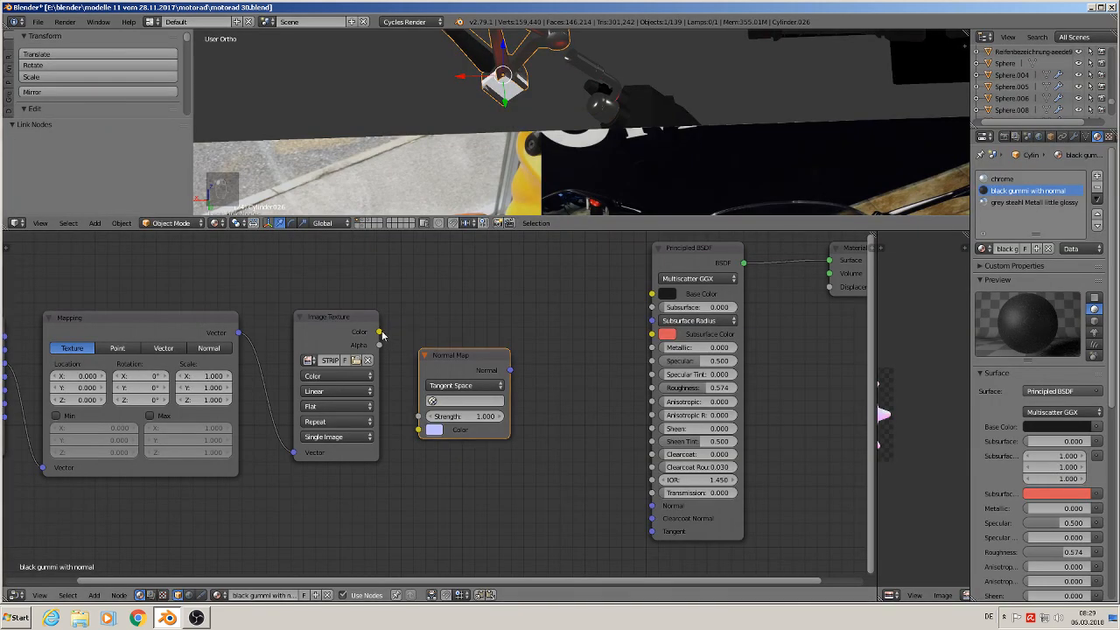
- Link the image color through the Normal Map to the Principled BSDF's Normal input, using UVMap and a reduced strength
left_click_drag(380, 333, 419, 430)
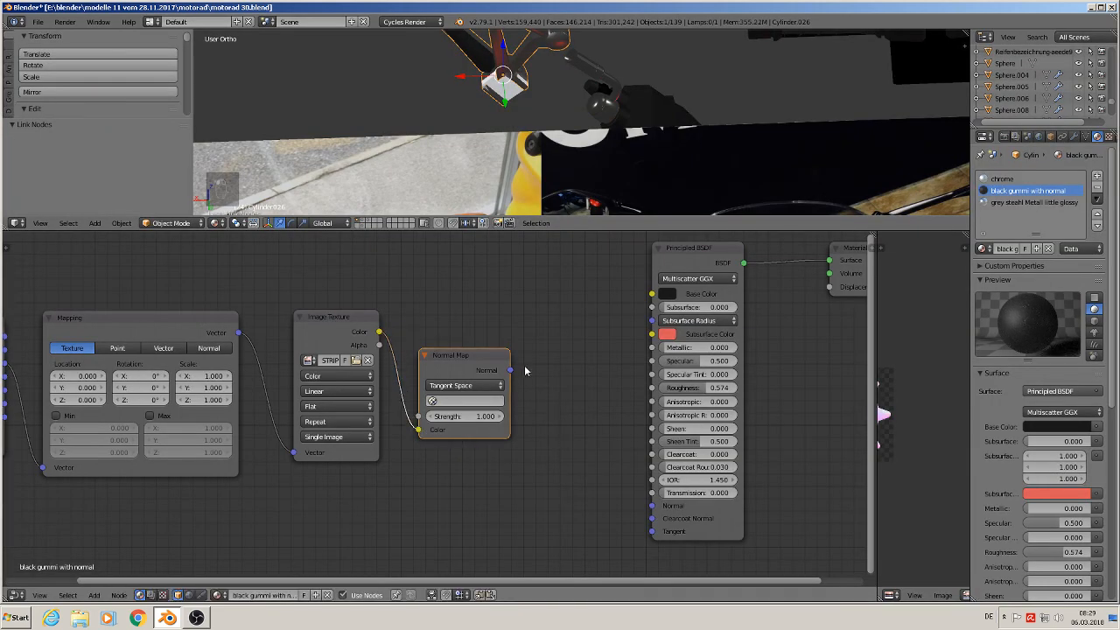
left_click_drag(512, 371, 652, 508)
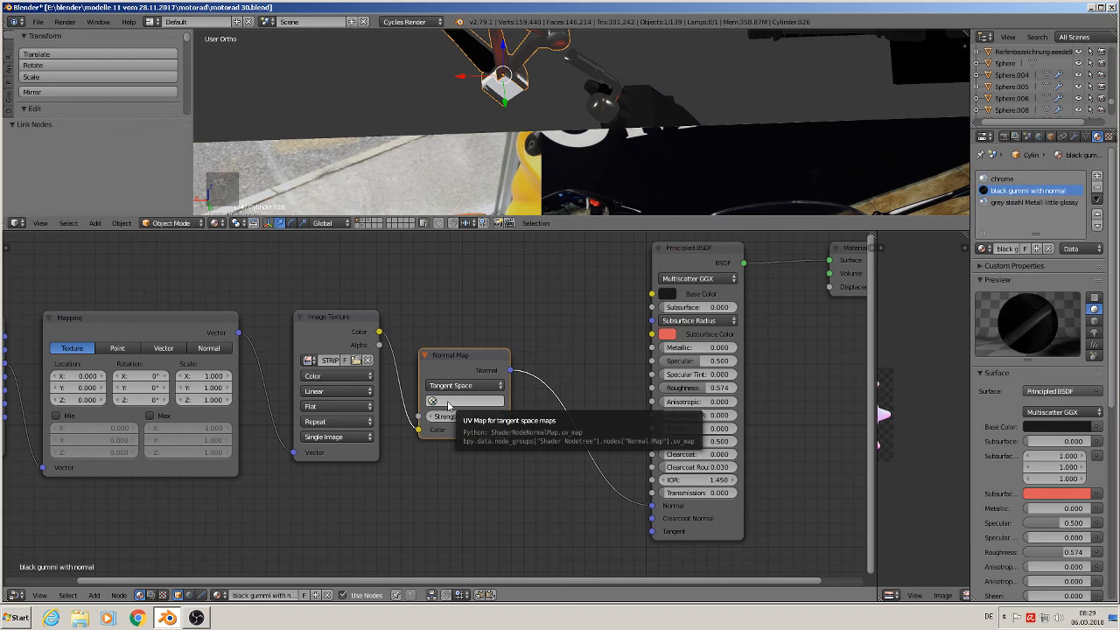
left_click(448, 403)
left_click(449, 417)
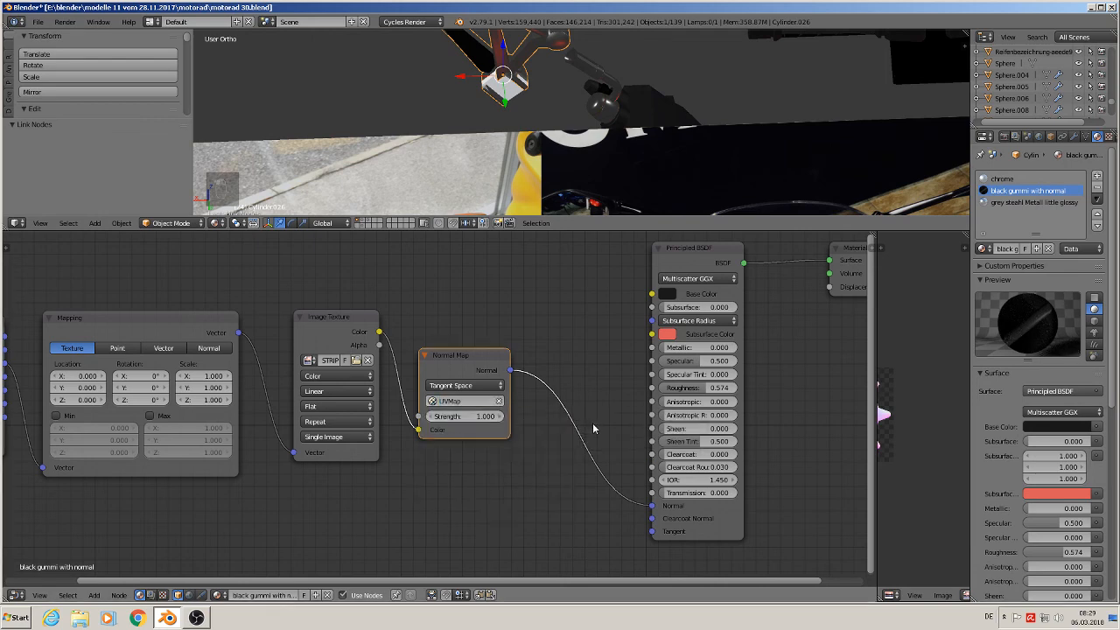
left_click_drag(480, 417, 420, 420)
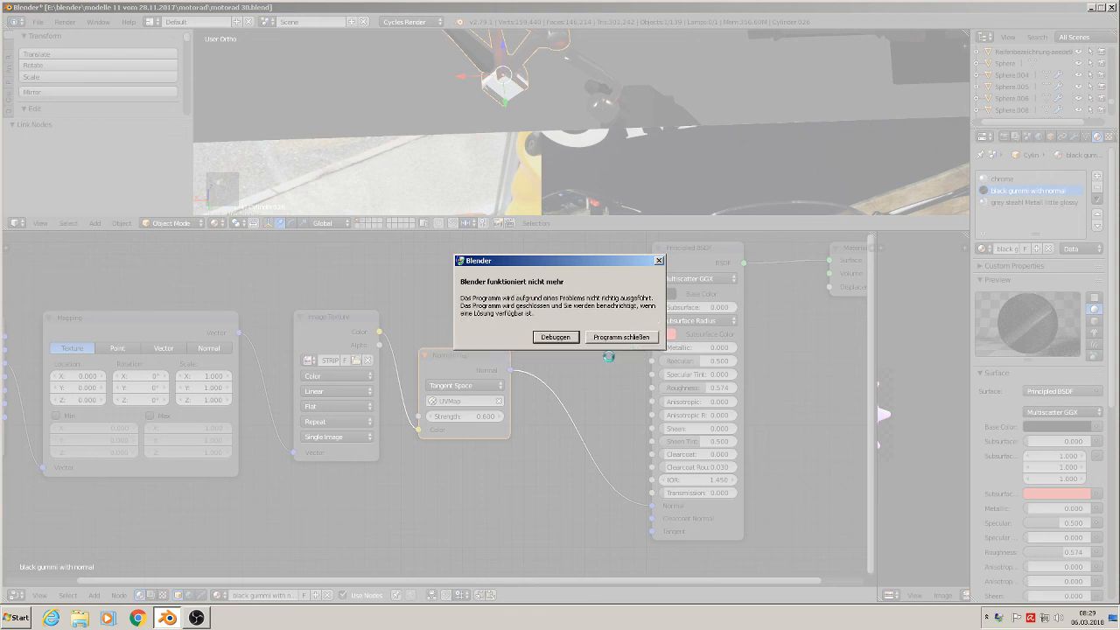
- Dismiss the crash dialog with the debug option and switch to the OBS screen recorder
left_click(556, 338)
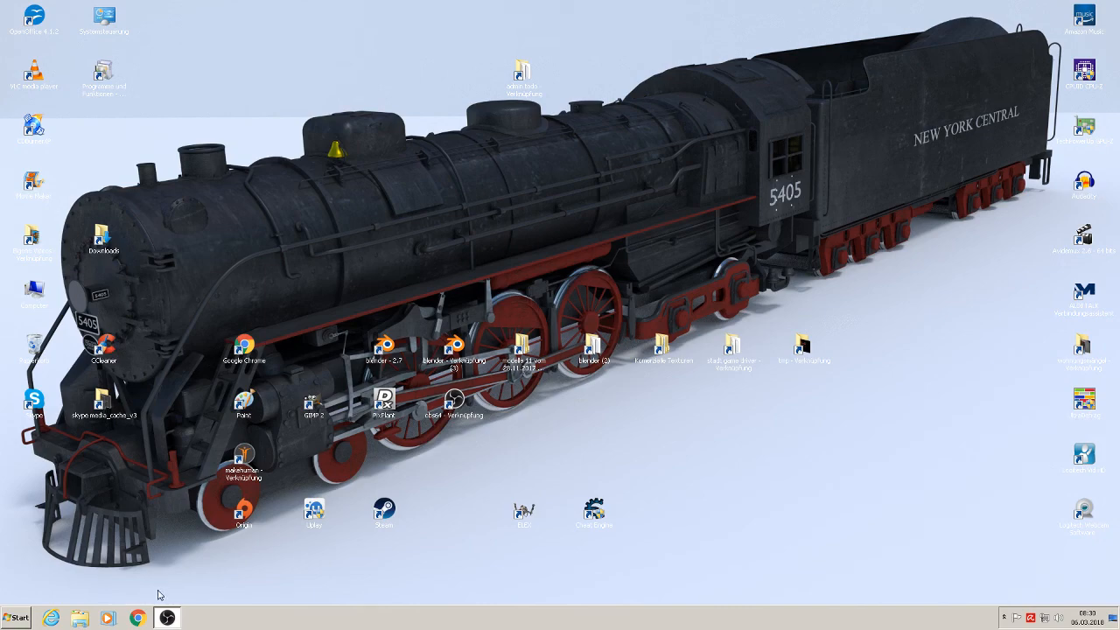
left_click(166, 618)
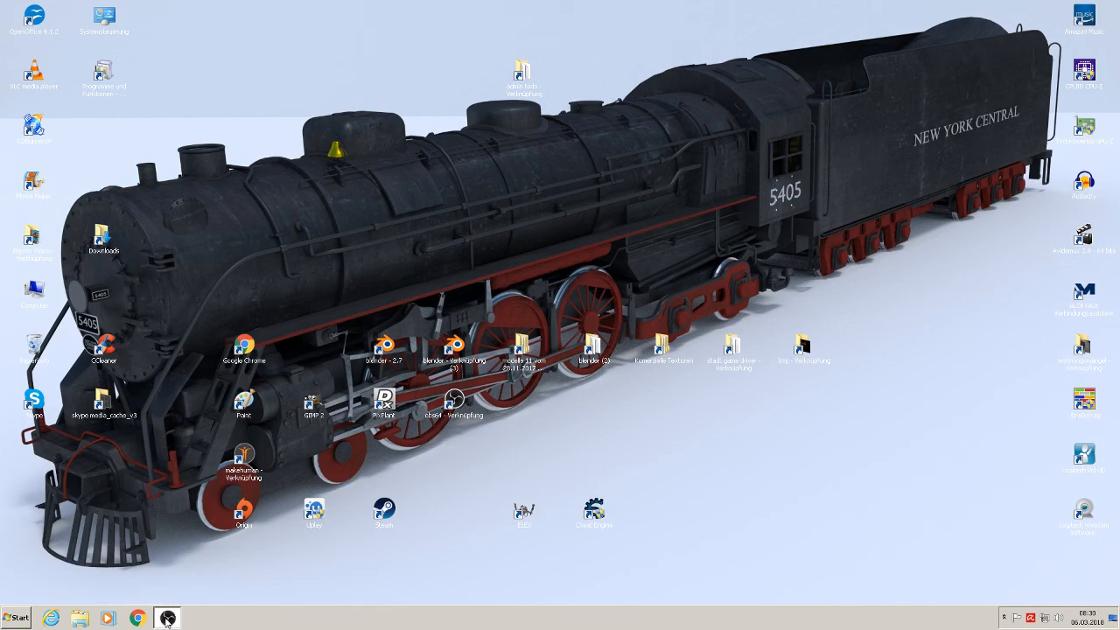